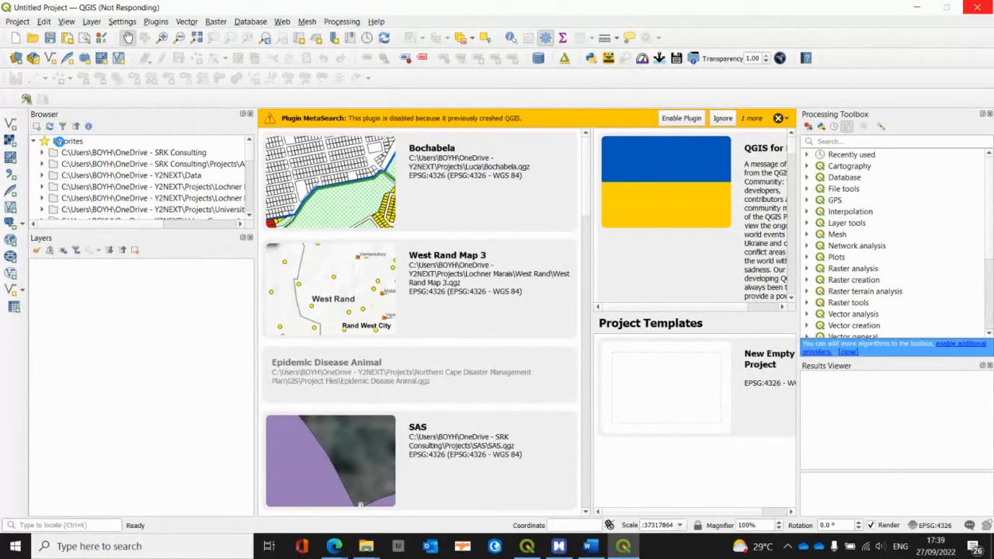
Step: Look past the favourite folders in the Browser and expand the C: drive down to its Users folder
click(69, 153)
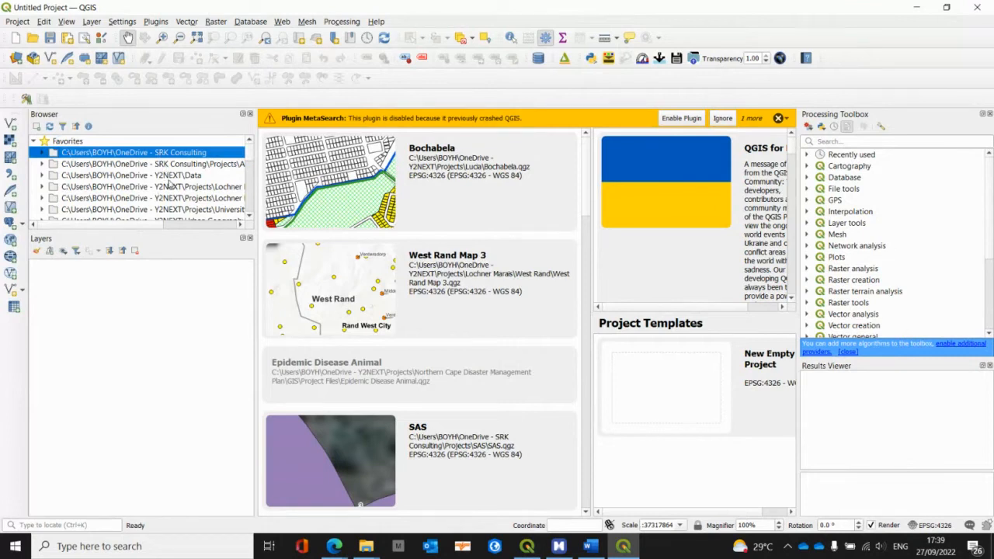
click(249, 218)
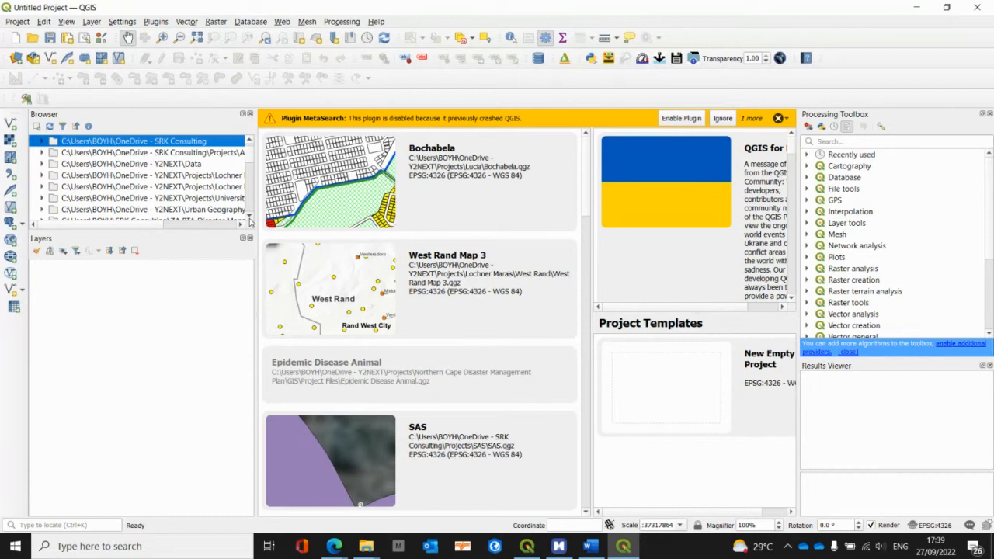
click(249, 217)
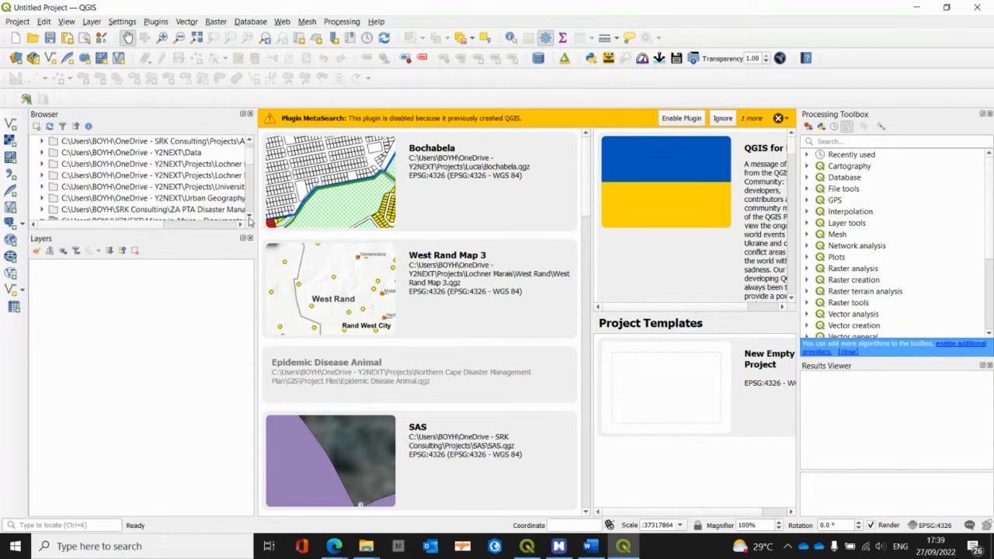
scroll(167, 152, up, 1)
scroll(161, 164, down, 3)
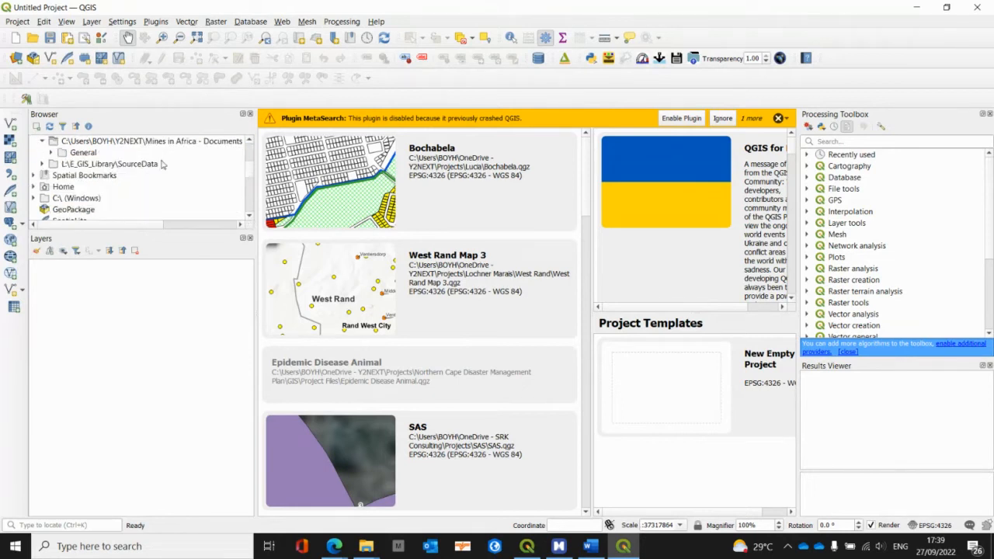
scroll(124, 185, down, 2)
scroll(89, 160, up, 1)
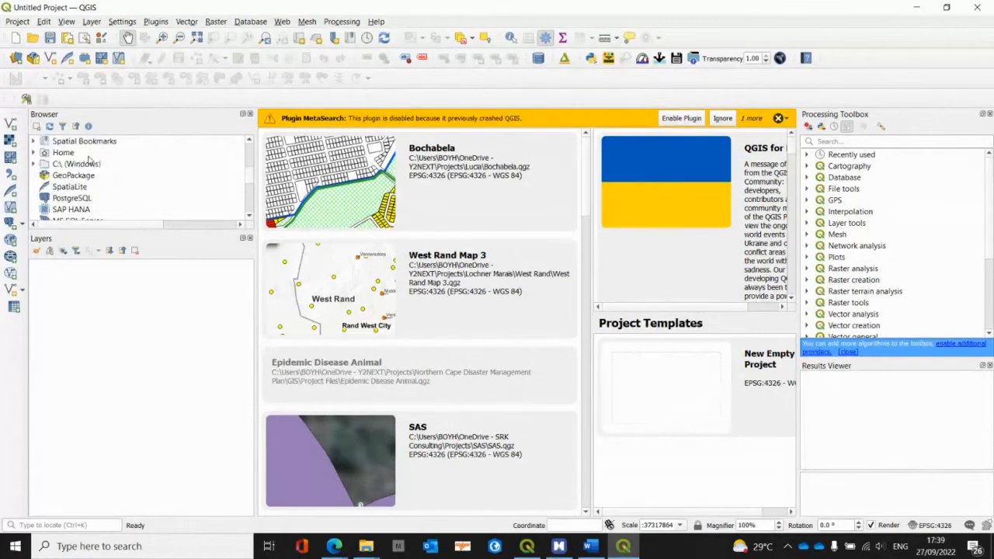
double_click(87, 166)
scroll(118, 171, down, 2)
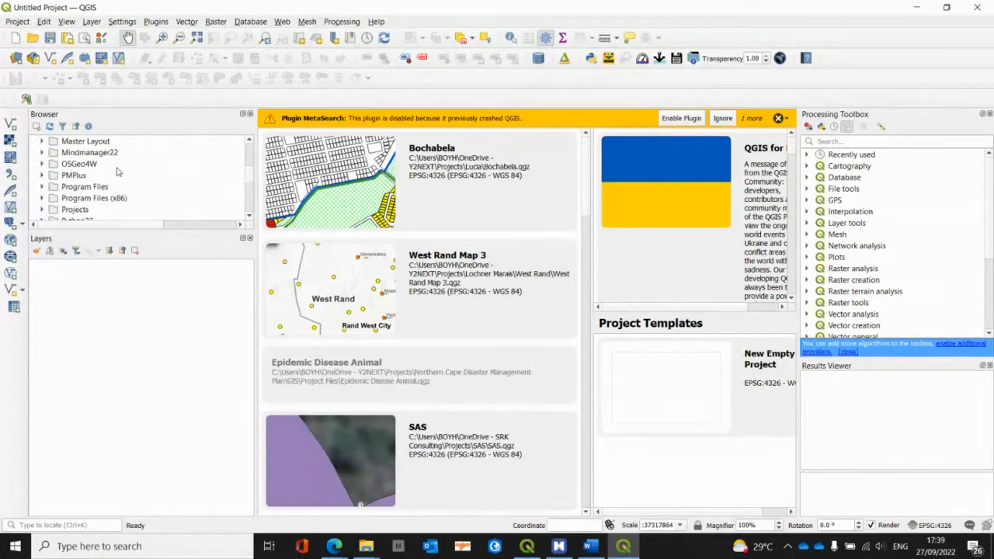
scroll(118, 172, down, 2)
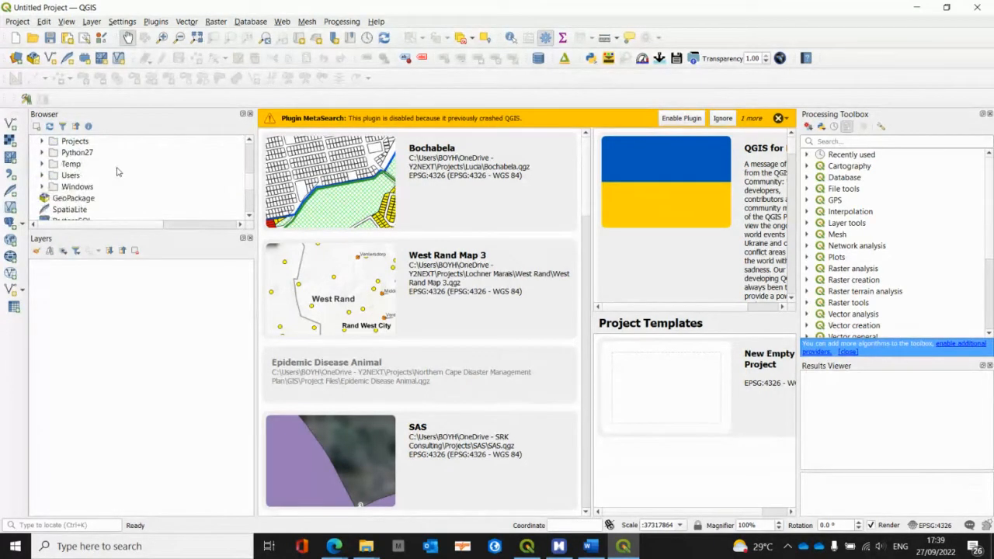
double_click(71, 175)
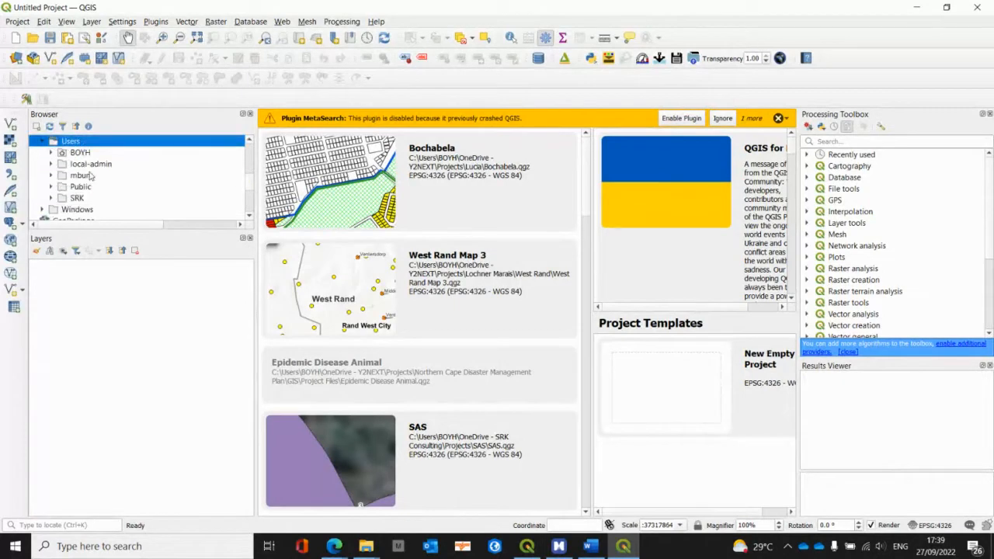
Step: Expand the personal user folder and the OneDrive - Y2NEXT folder inside it
scroll(90, 178, down, 1)
scroll(92, 178, up, 1)
double_click(93, 153)
scroll(130, 168, down, 5)
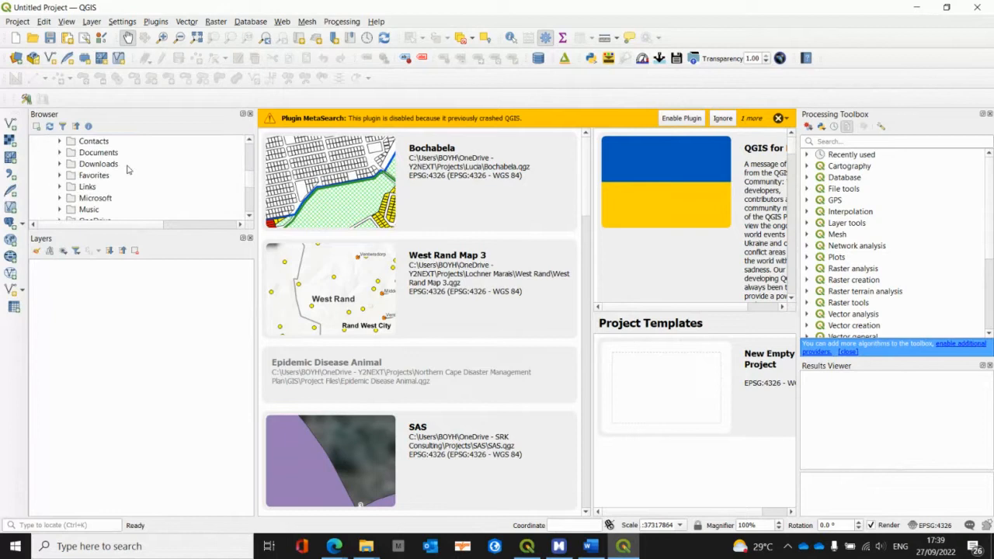
double_click(128, 176)
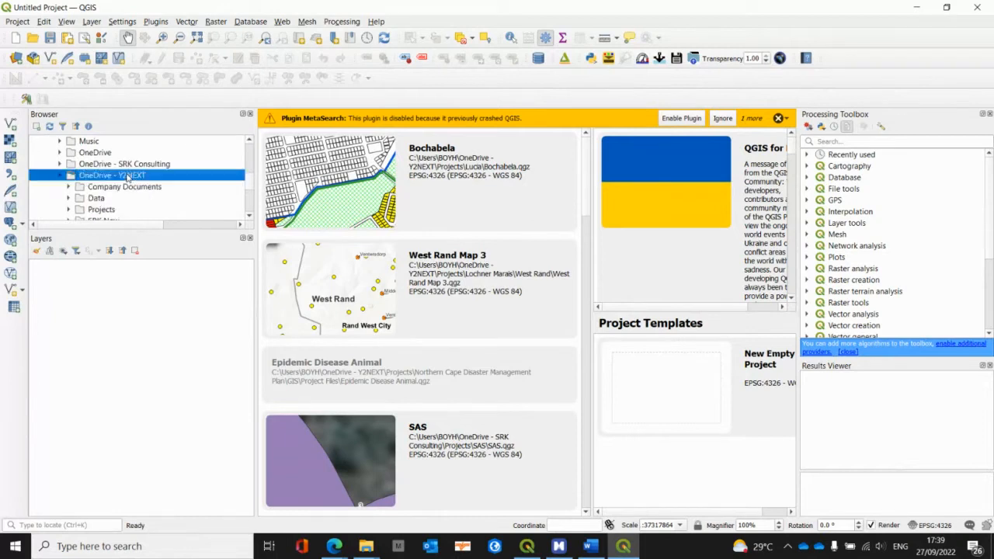
Step: Expand the Projects folder of OneDrive - Y2NEXT and its University of the Free State subfolder
scroll(125, 178, down, 1)
double_click(104, 175)
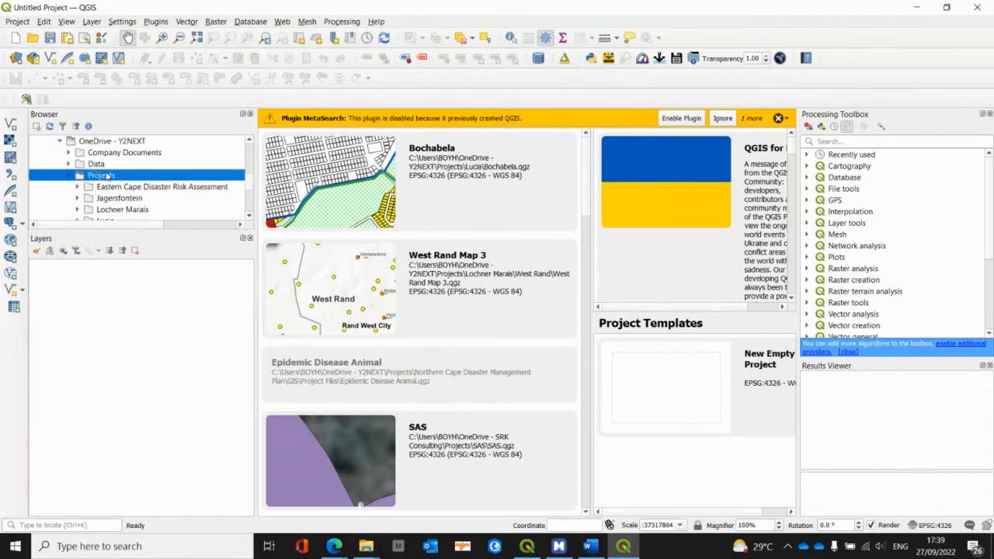
scroll(107, 175, down, 2)
double_click(112, 164)
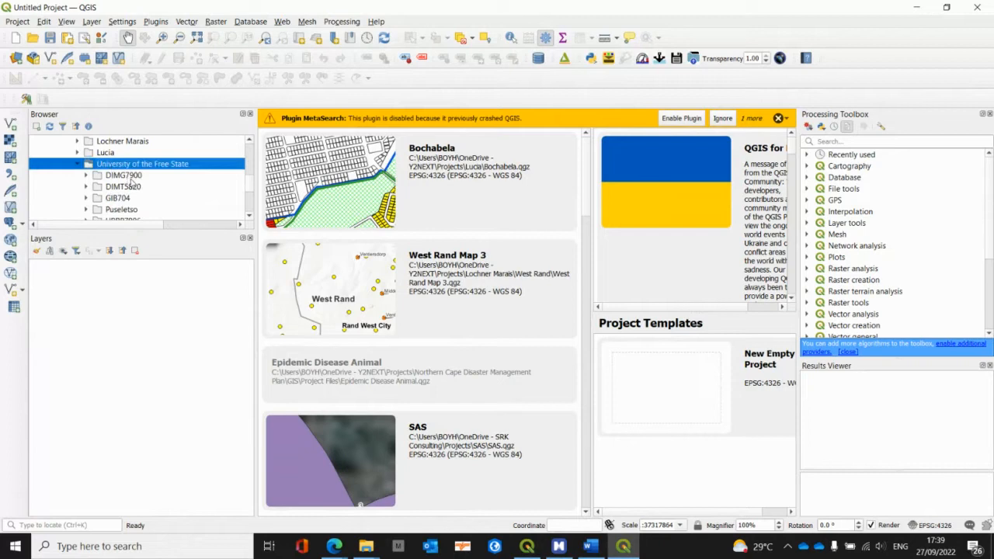
Step: Expand the GIB704 folder and its 2022 subfolder under University of the Free State
scroll(162, 193, down, 2)
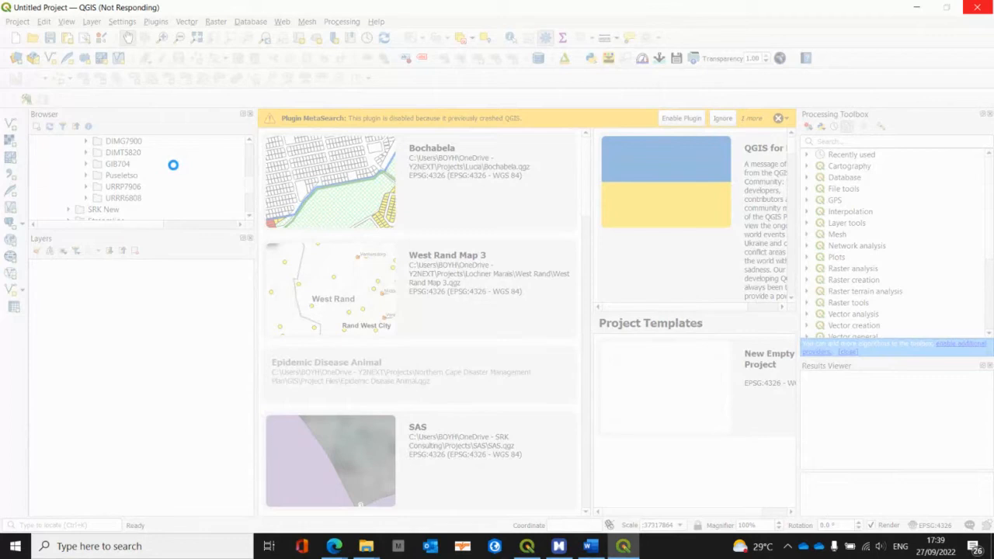
click(174, 165)
double_click(132, 167)
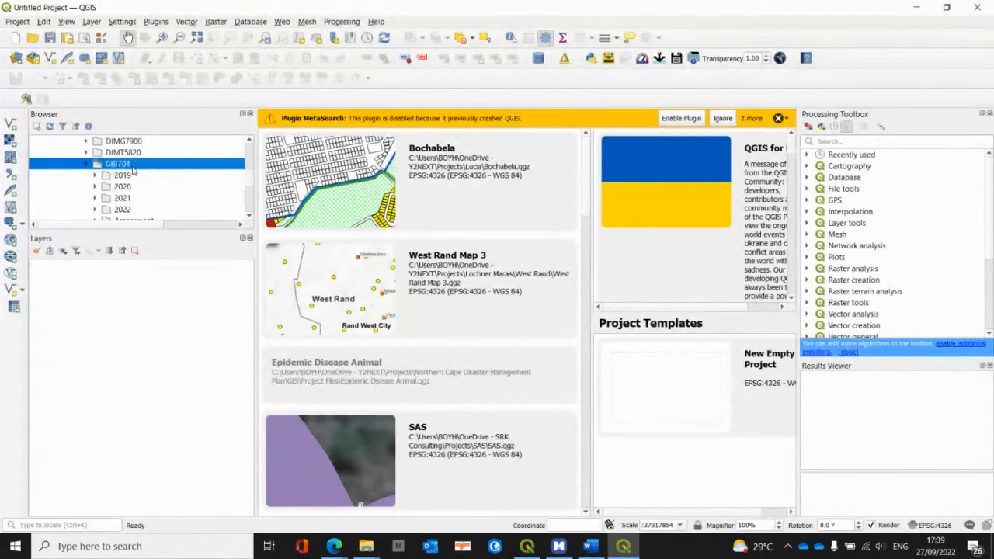
double_click(137, 212)
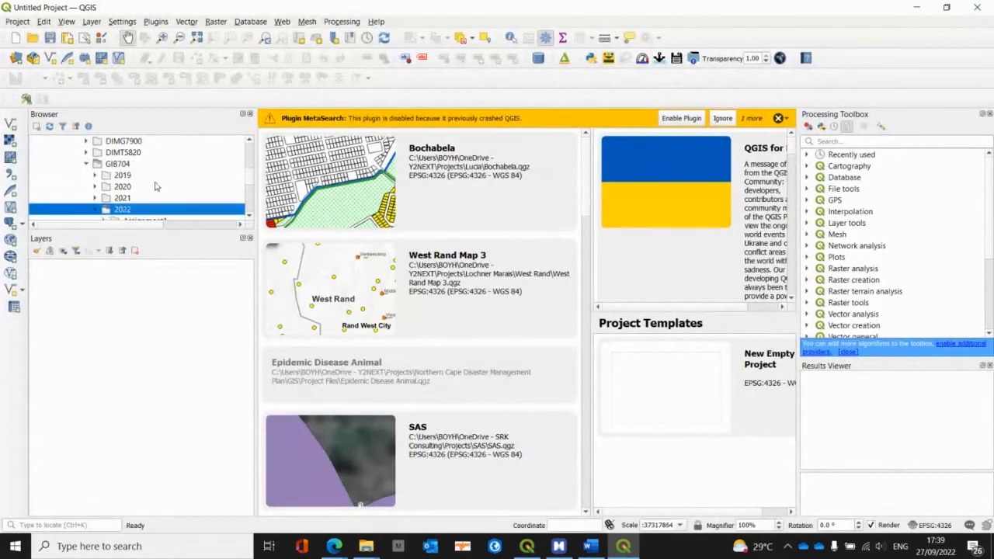
Step: Add the SA_Towns_29 point layer from SA_Towns.gpkg in the 2022 folder to the project
scroll(154, 186, down, 4)
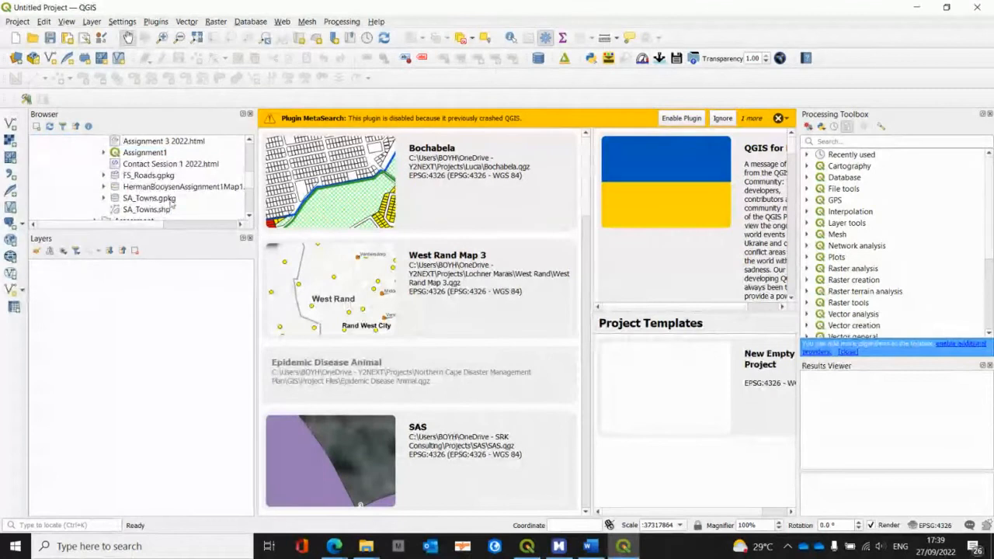
click(103, 200)
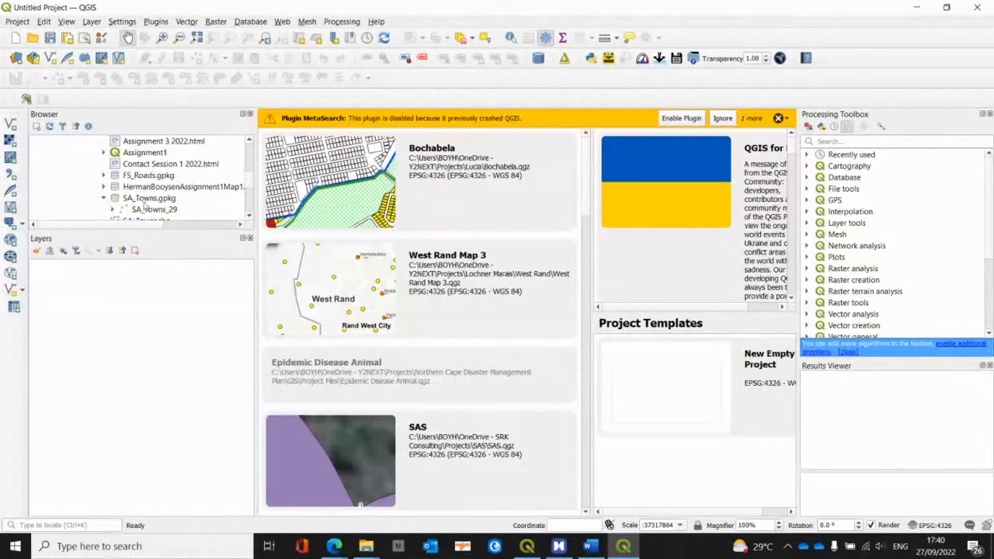
drag(149, 210, 118, 317)
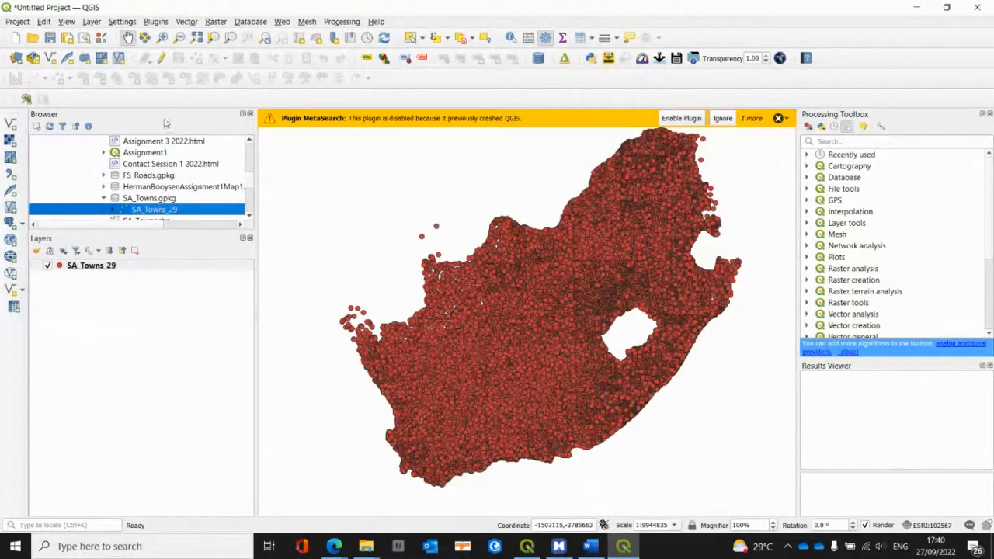
Step: Add the FS_Roads line layer from FS_Roads.gpkg in the 2022 folder to the project
scroll(183, 179, down, 1)
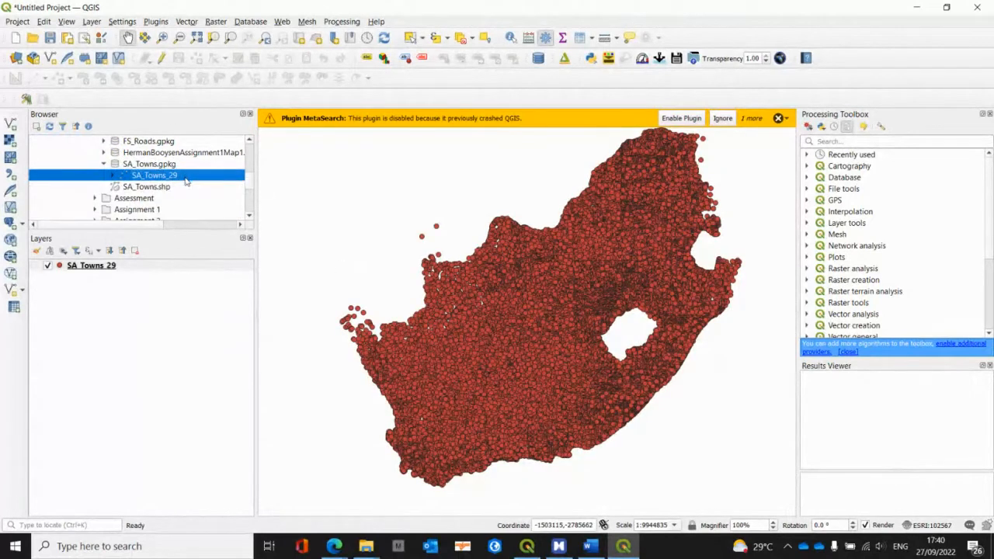
click(147, 190)
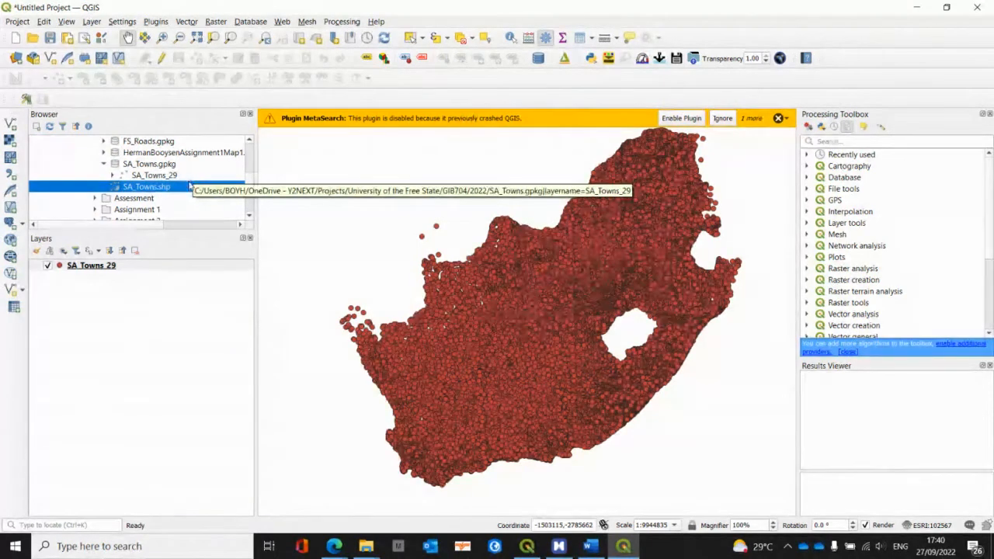
click(104, 141)
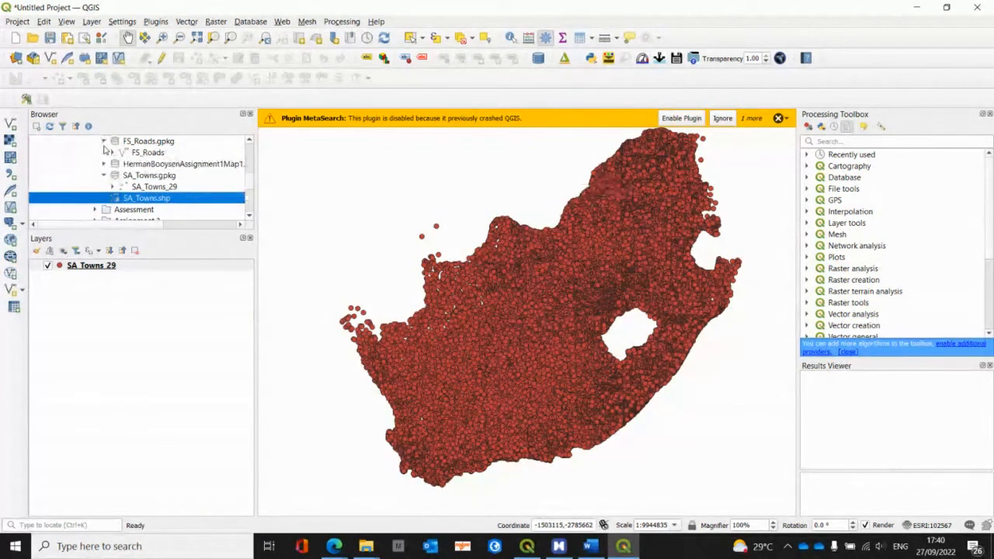
drag(129, 153, 132, 305)
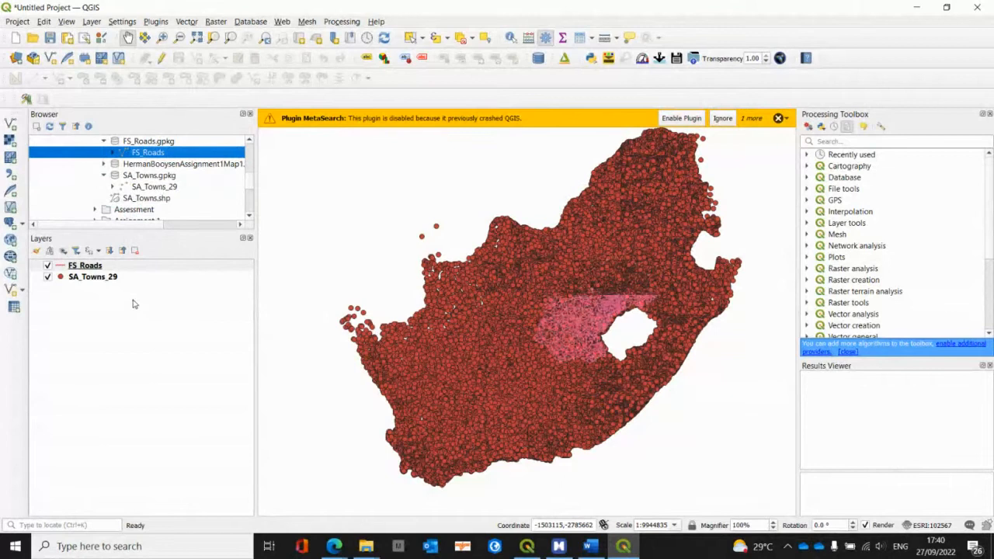
Step: Dismiss the MetaSearch plugin warning and inspect the FS_Roads network closer up on the map
scroll(596, 313, up, 1)
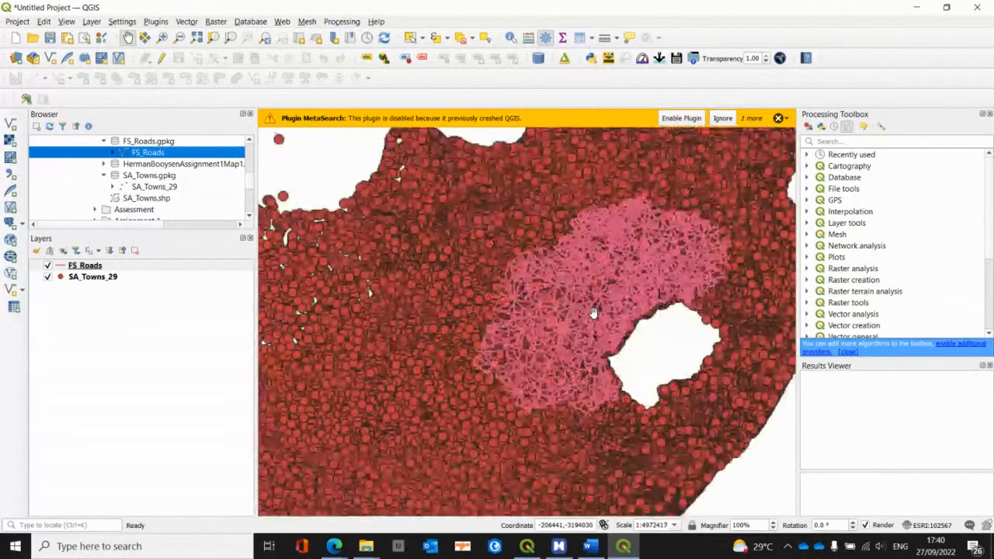
click(778, 119)
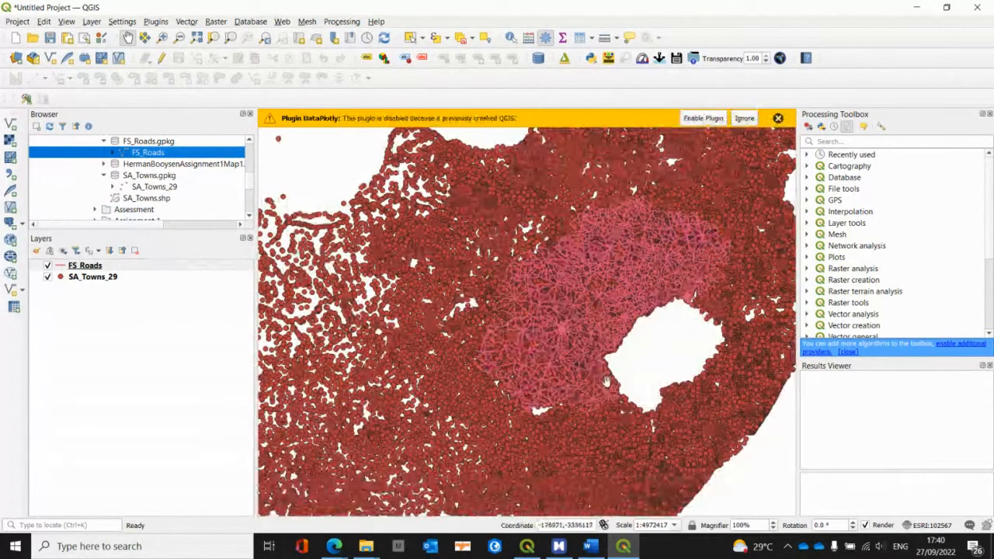
drag(457, 372, 384, 322)
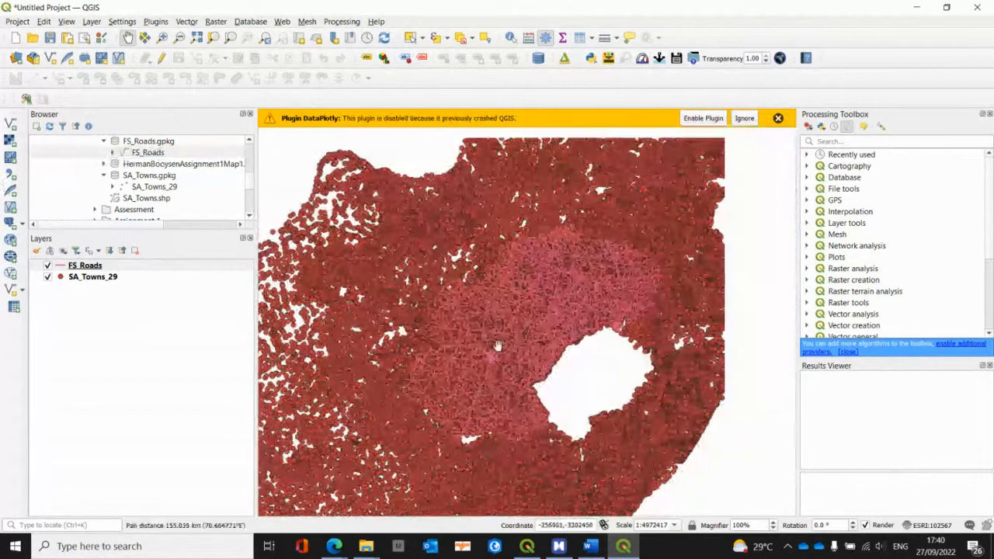
scroll(496, 342, up, 1)
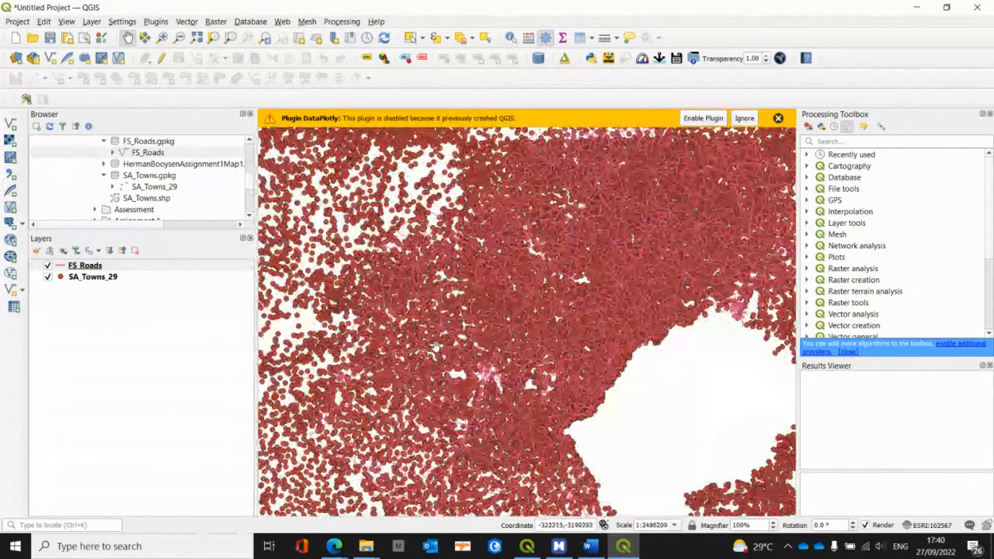
scroll(159, 202, up, 5)
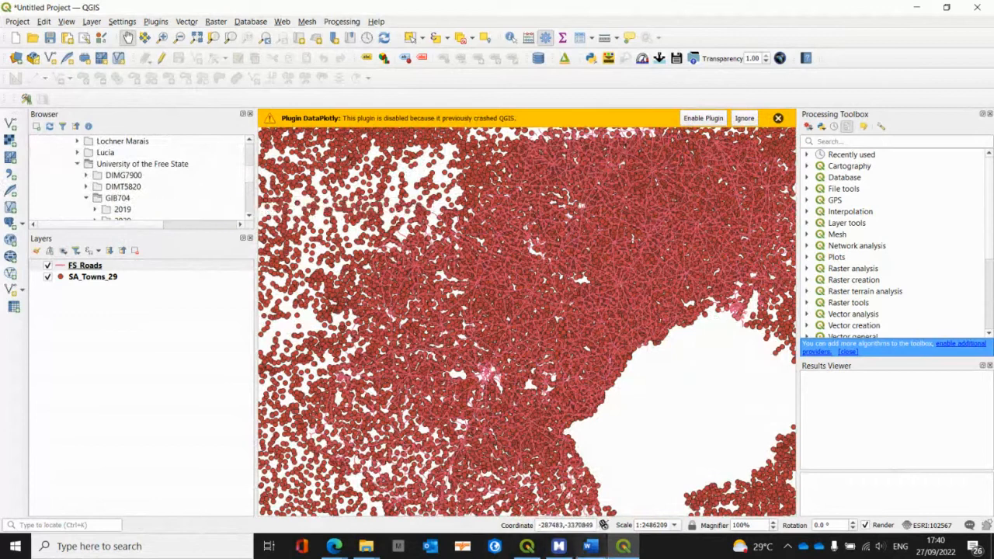
Step: Switch to MindManager and review the Assignment 3 topics, collapsing Reproject and checking the contents of Clip
click(559, 547)
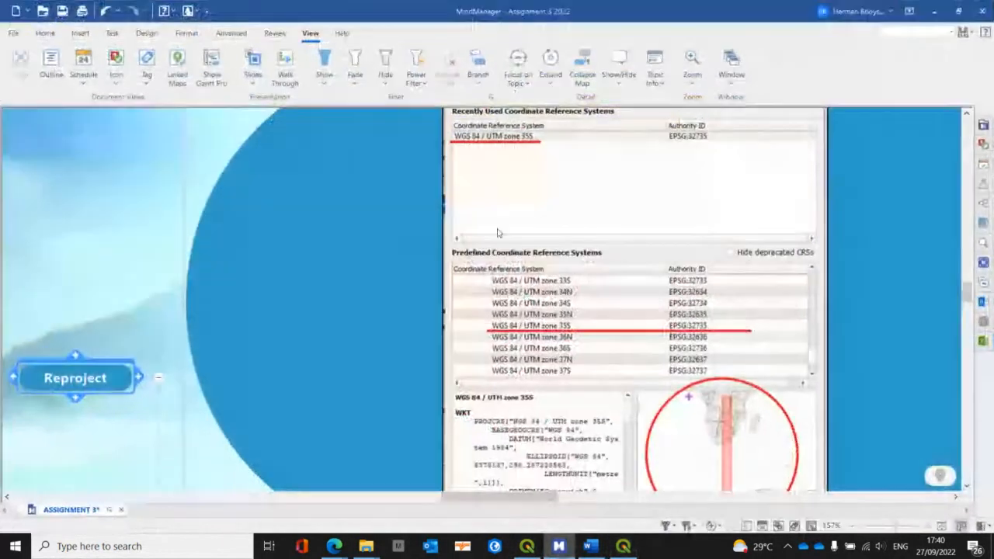
scroll(158, 304, down, 2)
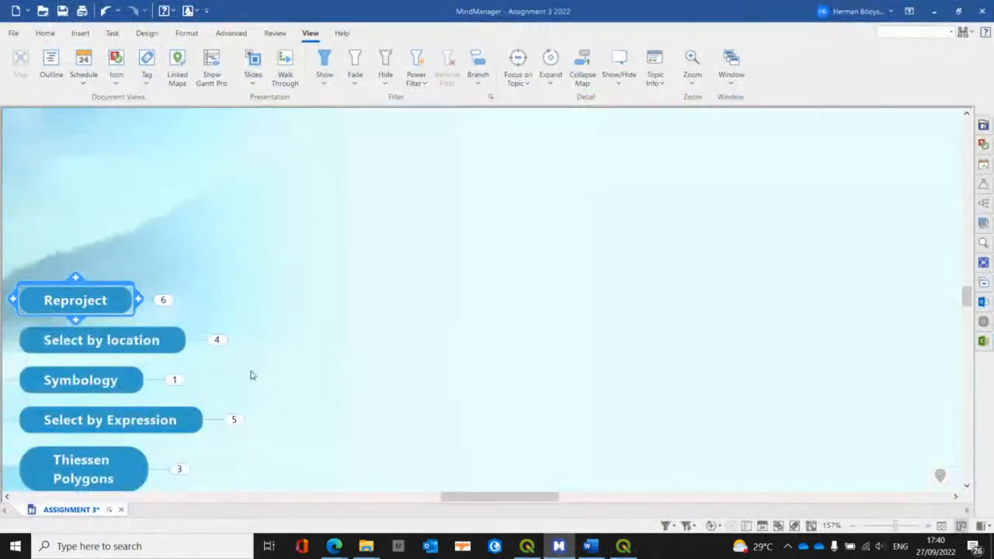
scroll(166, 444, down, 4)
mouse_move(124, 404)
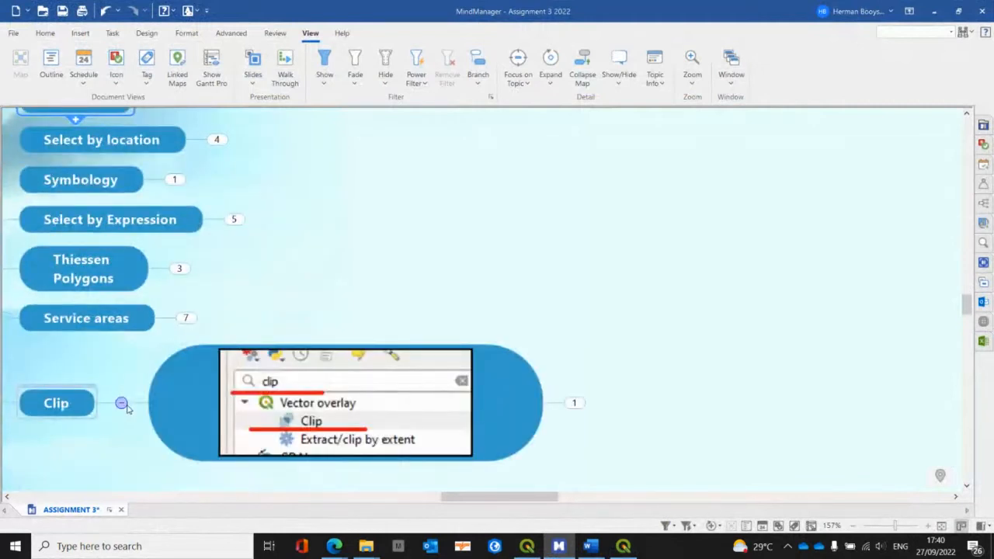
scroll(187, 328, up, 3)
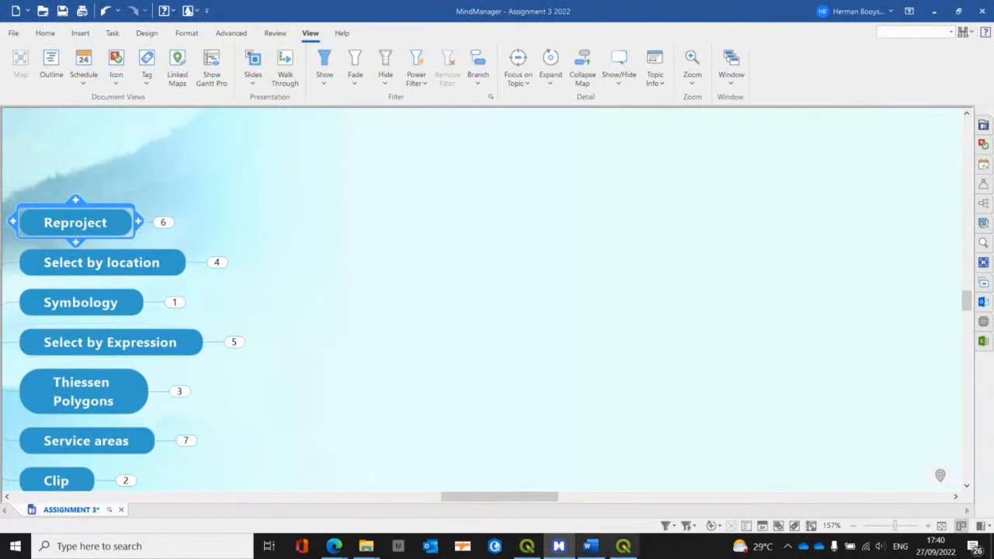
Step: Switch back to QGIS, open the SA_Towns_29 attribute table and widen the FEATURE column to fit its contents
click(624, 546)
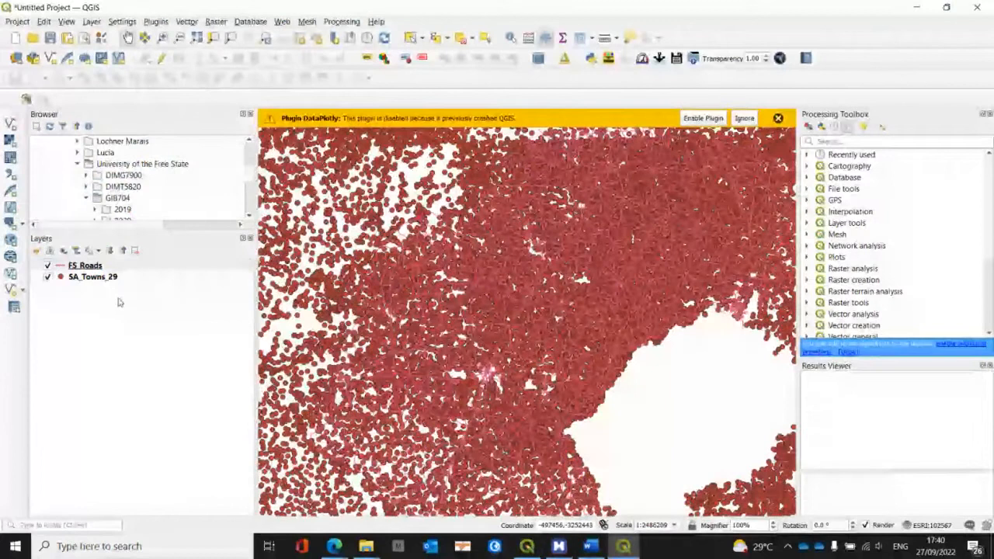
right_click(101, 276)
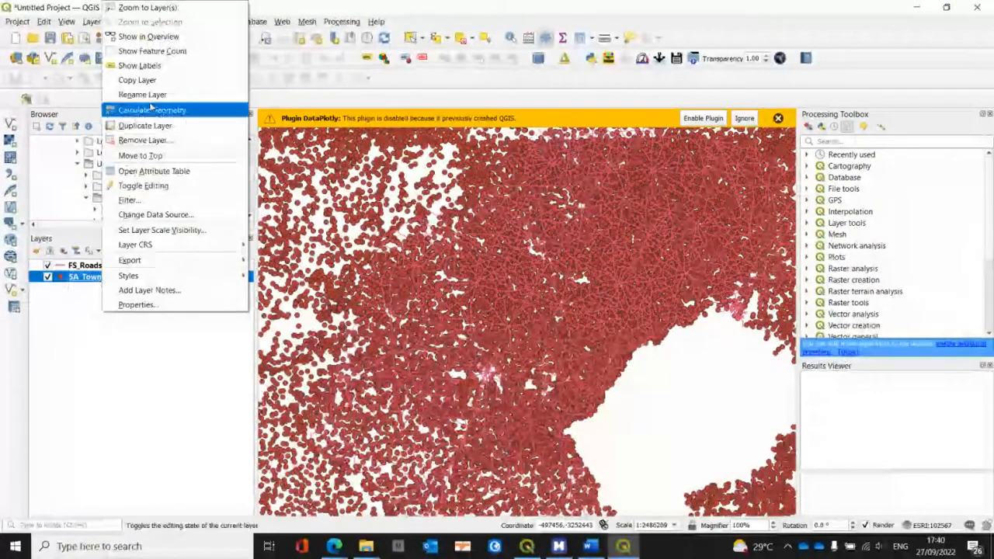
click(144, 170)
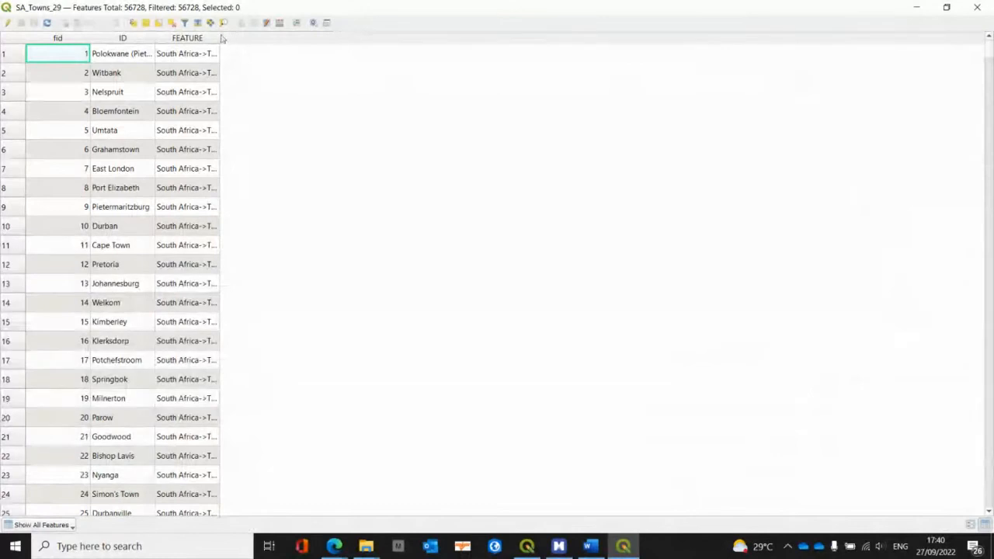
double_click(219, 37)
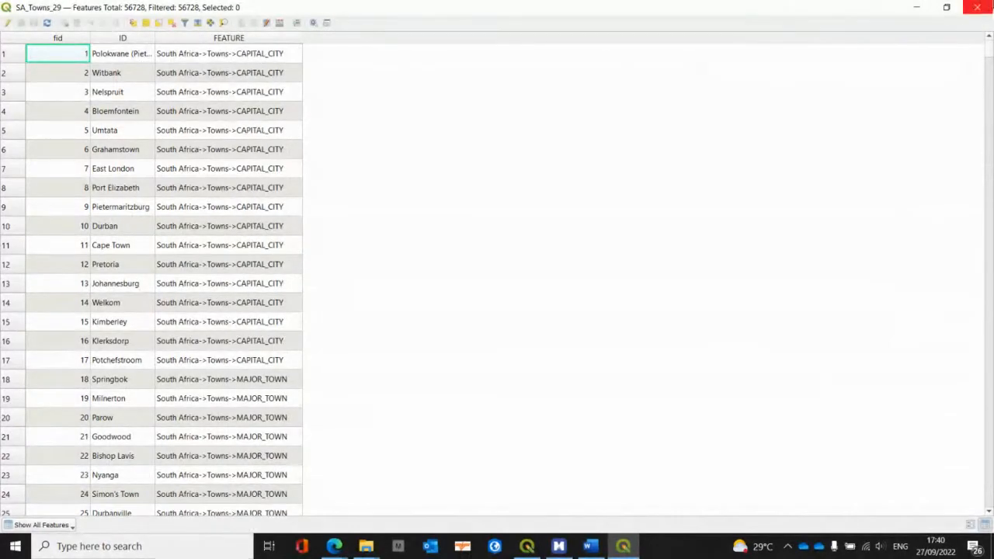
Step: Close the SA_Towns_29 attribute table and look through the project folders in the Browser
click(977, 8)
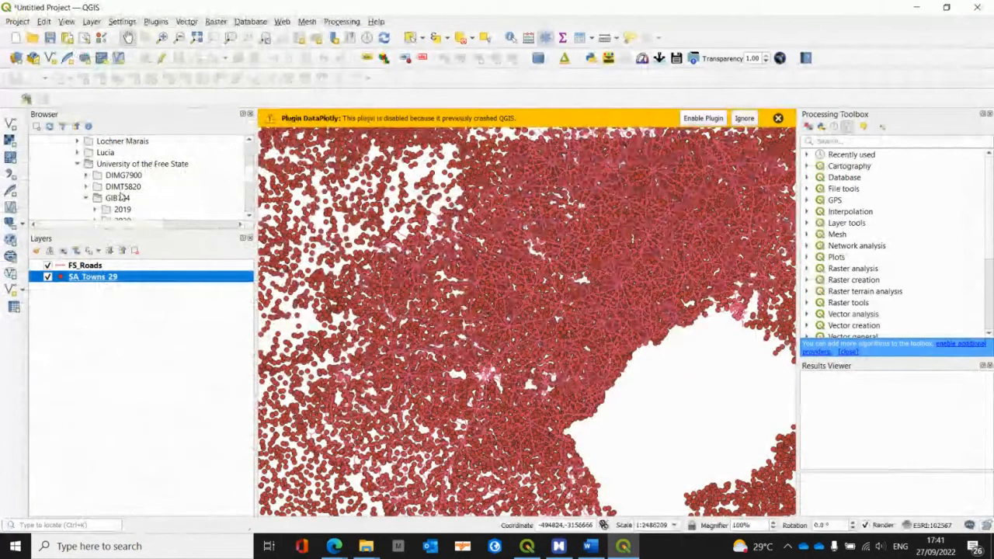
scroll(122, 198, up, 1)
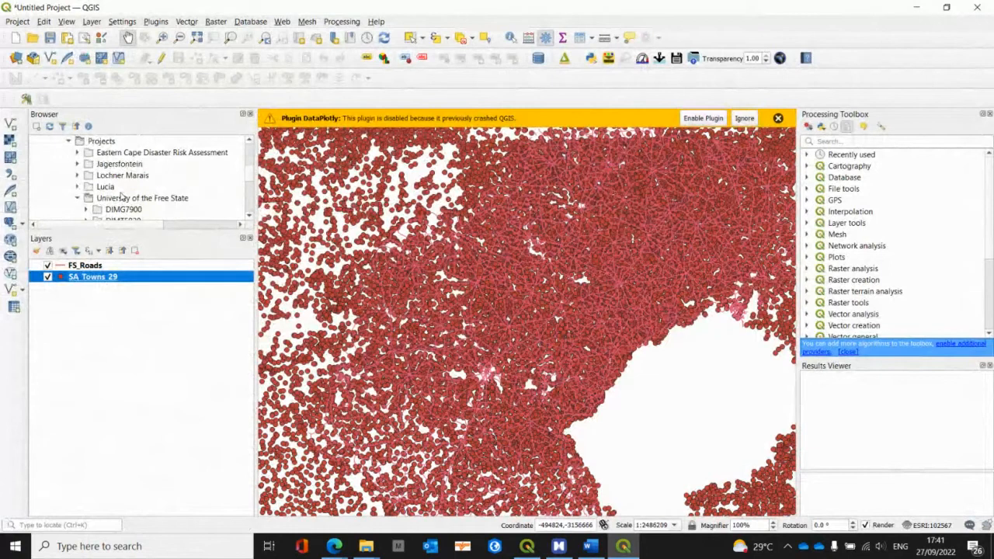
scroll(122, 198, down, 1)
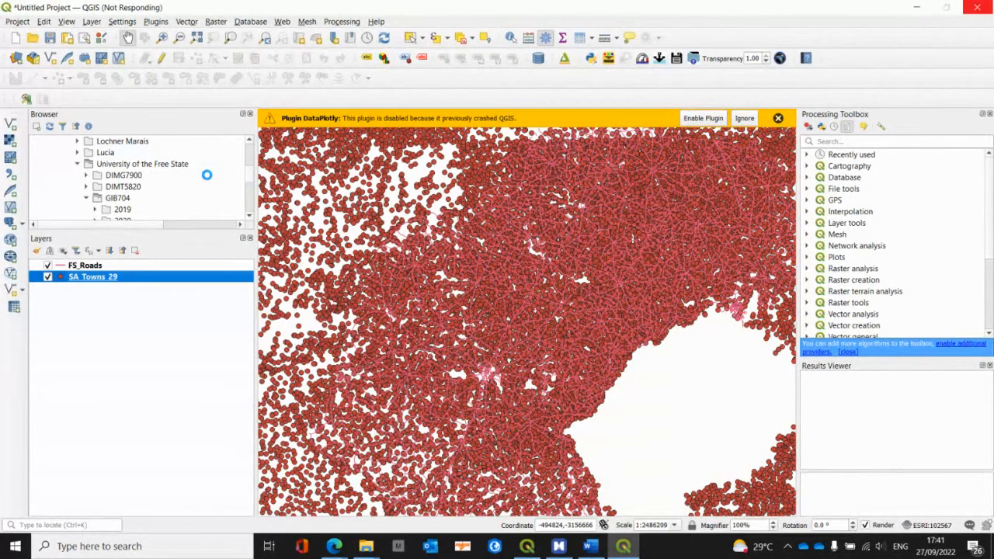
Step: Switch to MindManager, expand the Select by location topic and its subtopics to review the instructions, and hide the mind map again
click(623, 548)
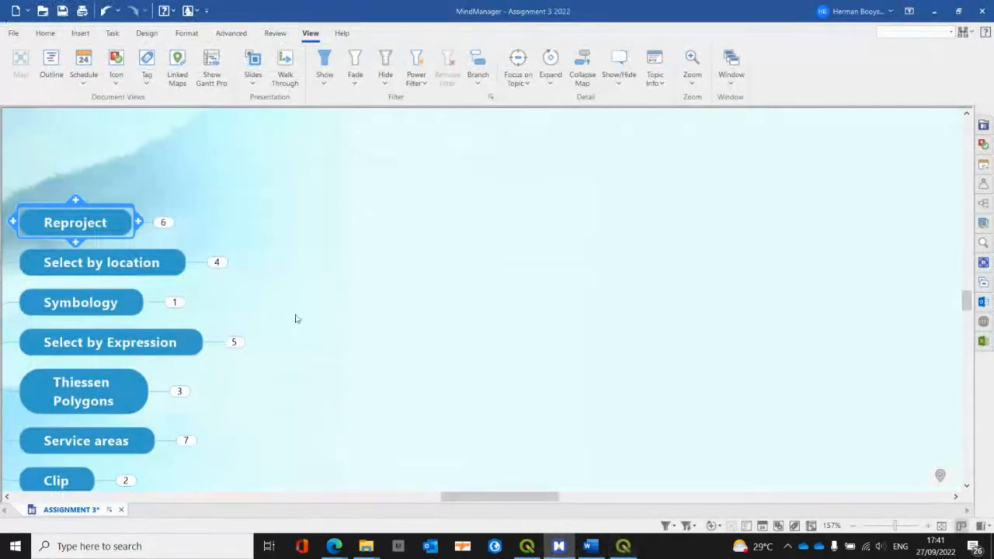
click(216, 261)
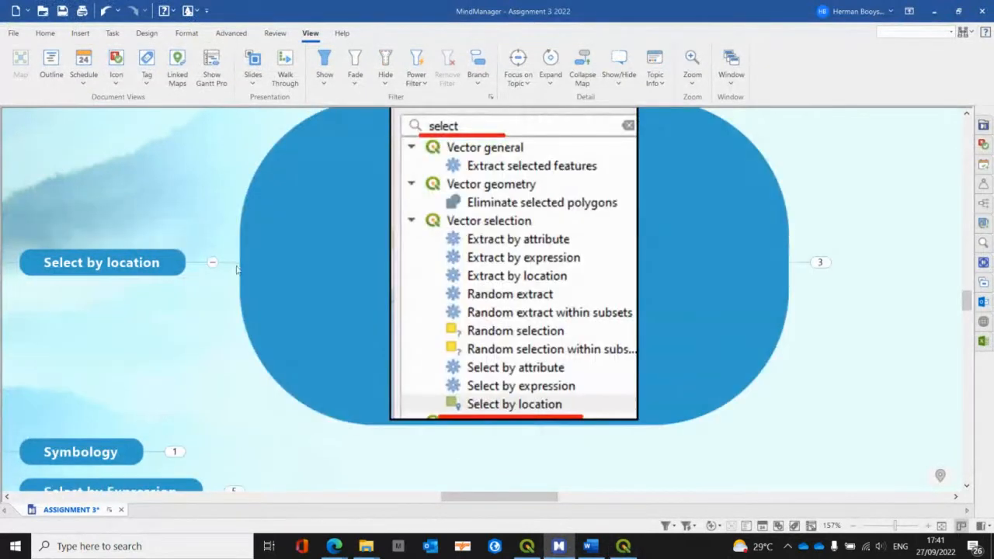
click(821, 263)
mouse_move(554, 496)
mouse_down()
mouse_move(611, 496)
mouse_move(543, 496)
mouse_up()
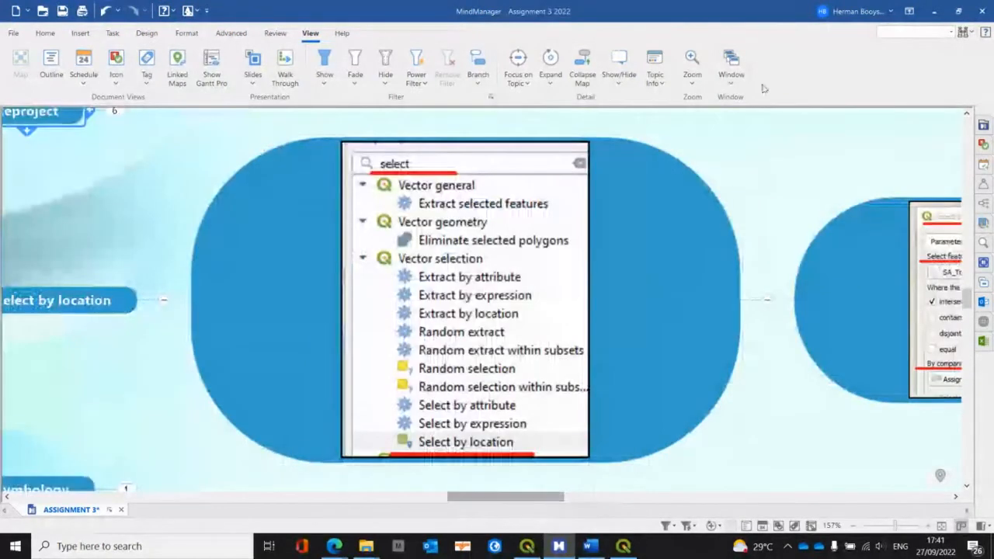
click(933, 15)
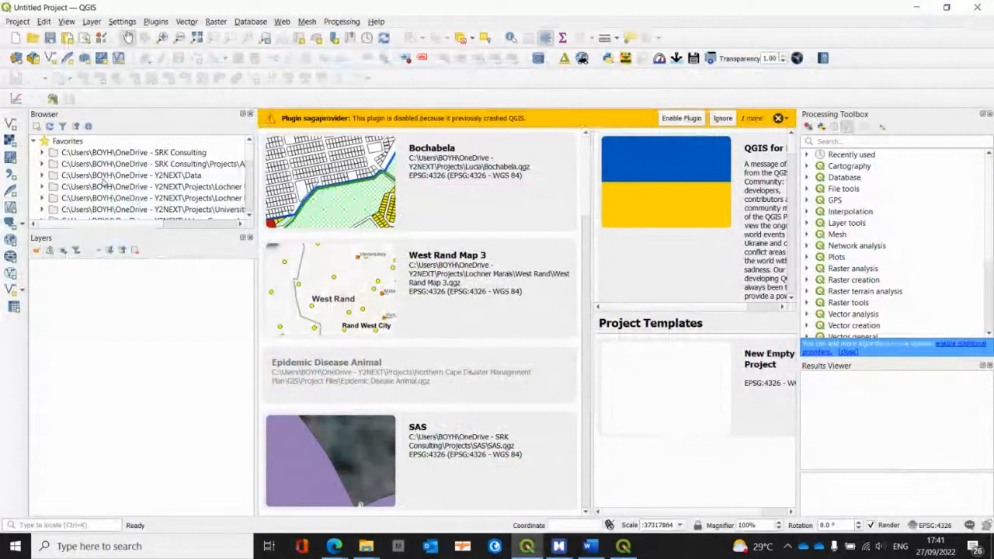
Step: In the second, empty QGIS project, browse the C: drive through Users and the personal home folder to the OneDrive folders
scroll(105, 194, down, 1)
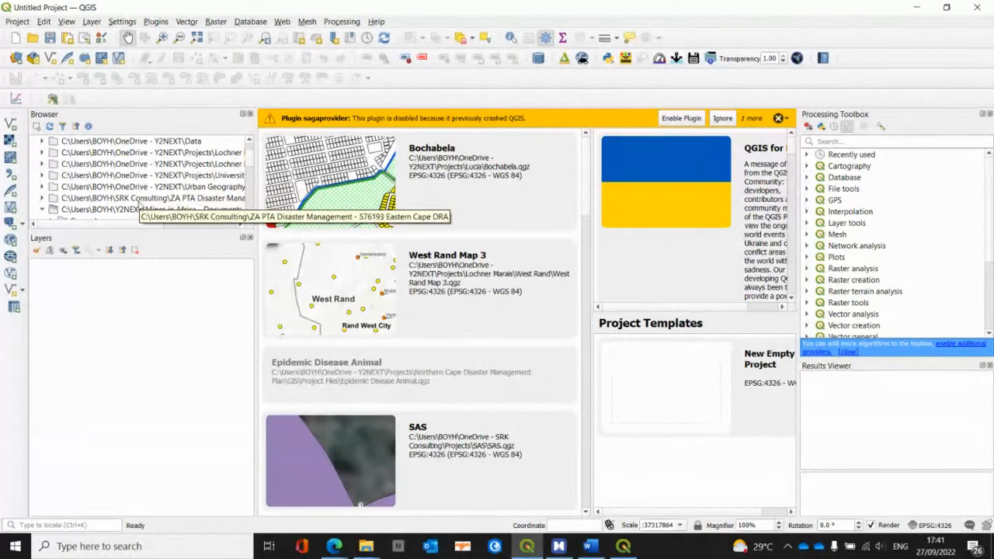
scroll(139, 206, down, 10)
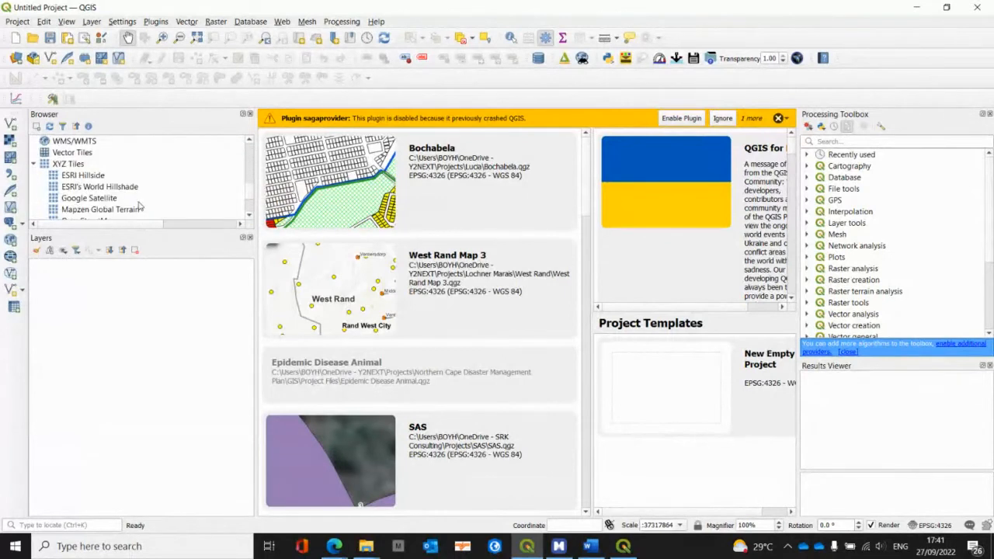
scroll(140, 206, up, 1)
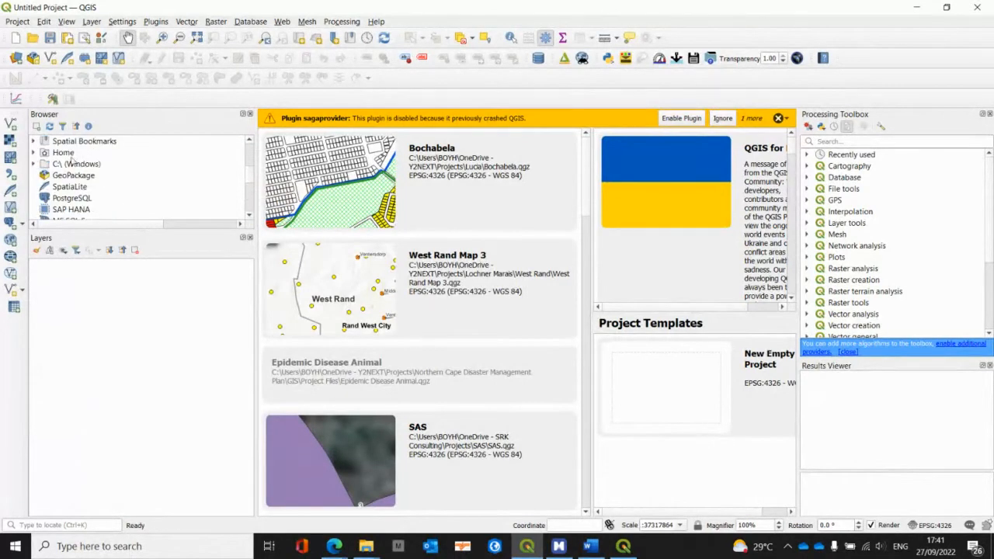
double_click(70, 167)
scroll(171, 188, down, 4)
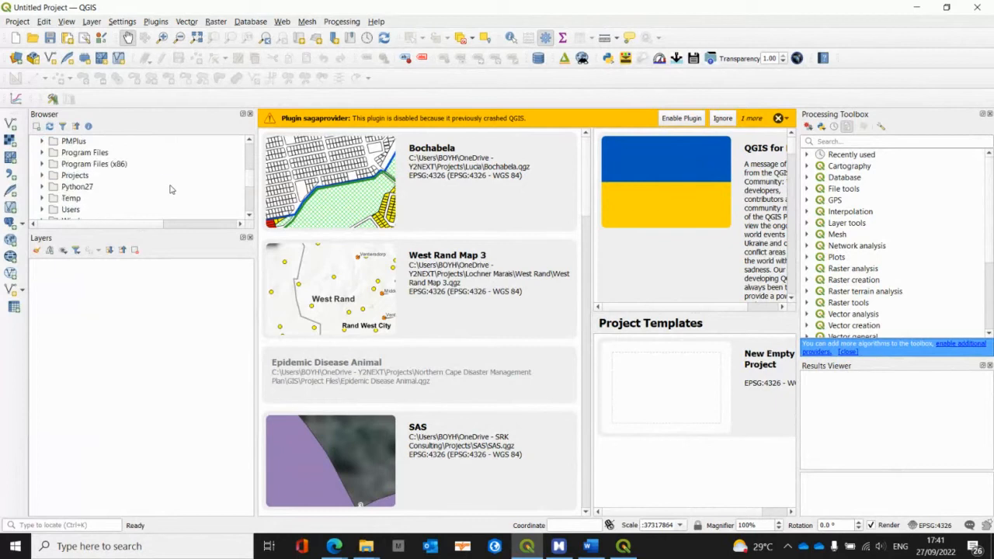
double_click(70, 176)
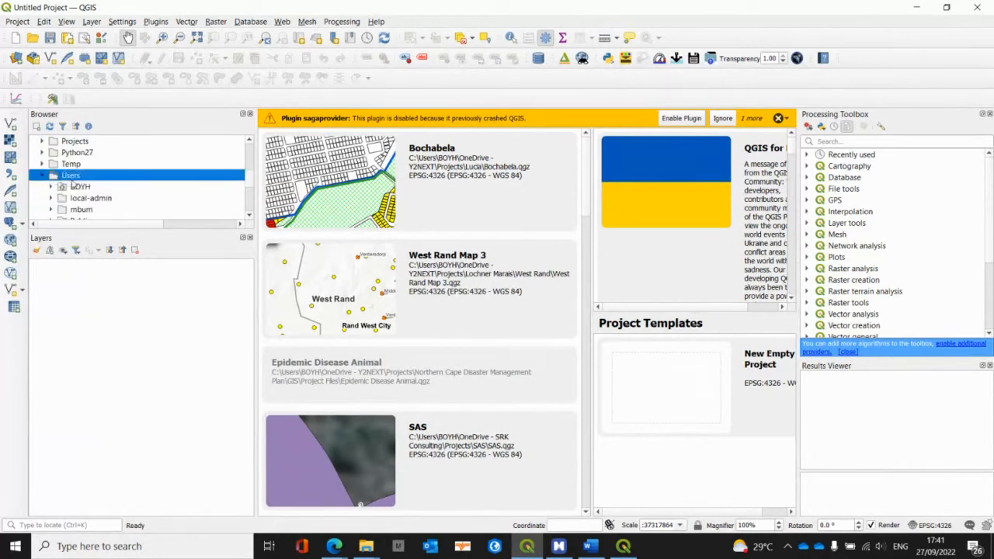
double_click(81, 187)
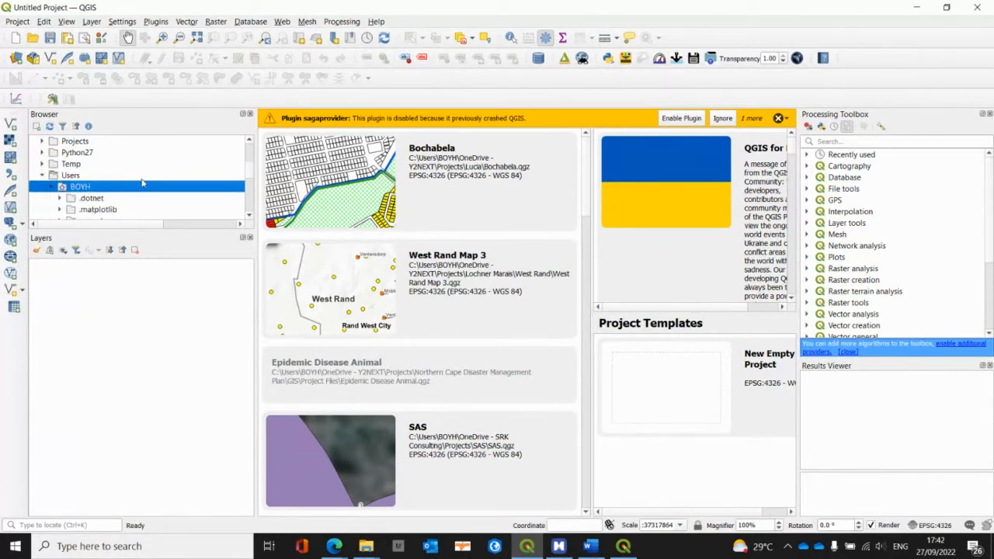
scroll(173, 187, down, 5)
scroll(173, 187, down, 1)
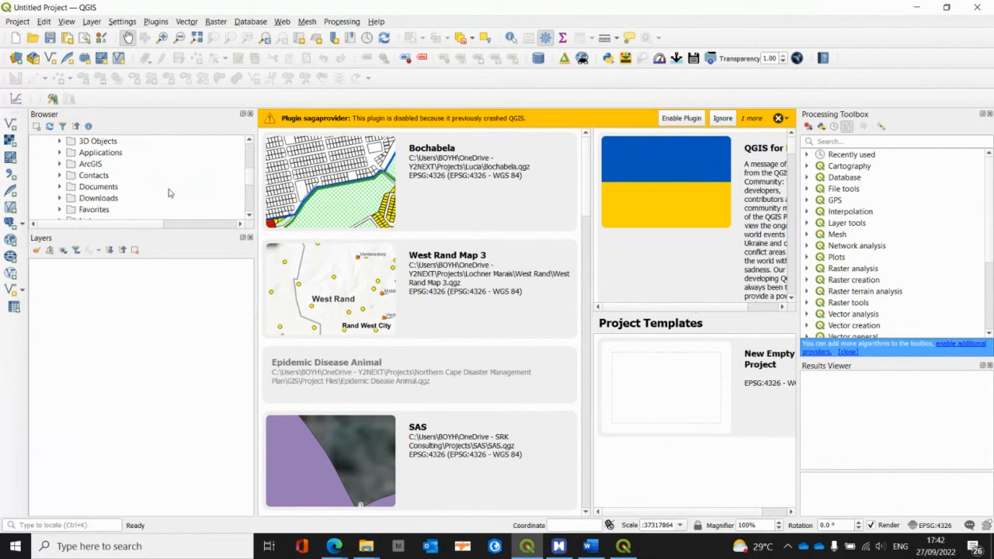
scroll(170, 193, down, 2)
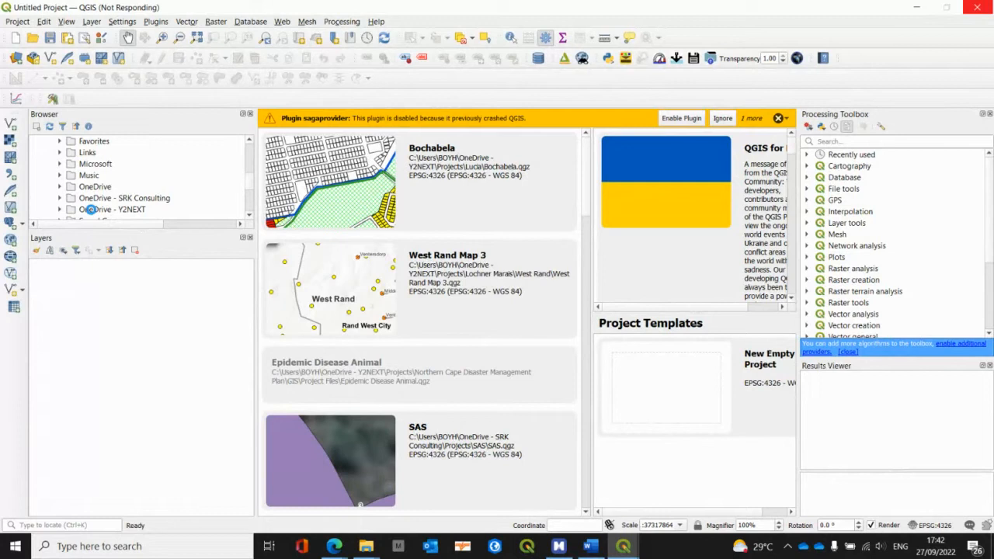
Step: Switch to the File Explorer window showing GIB704 and open the Spatial_Data folder inside Data
click(365, 548)
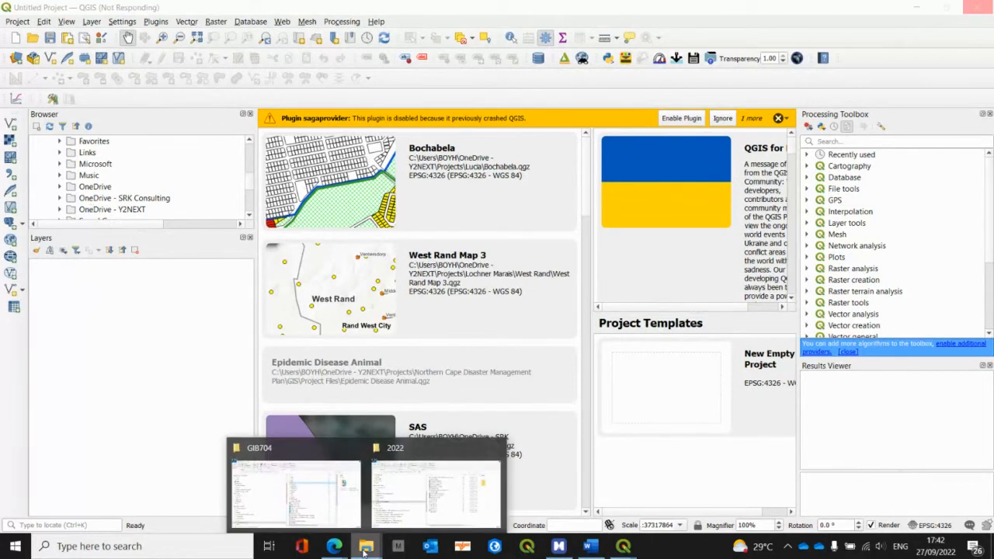
click(279, 498)
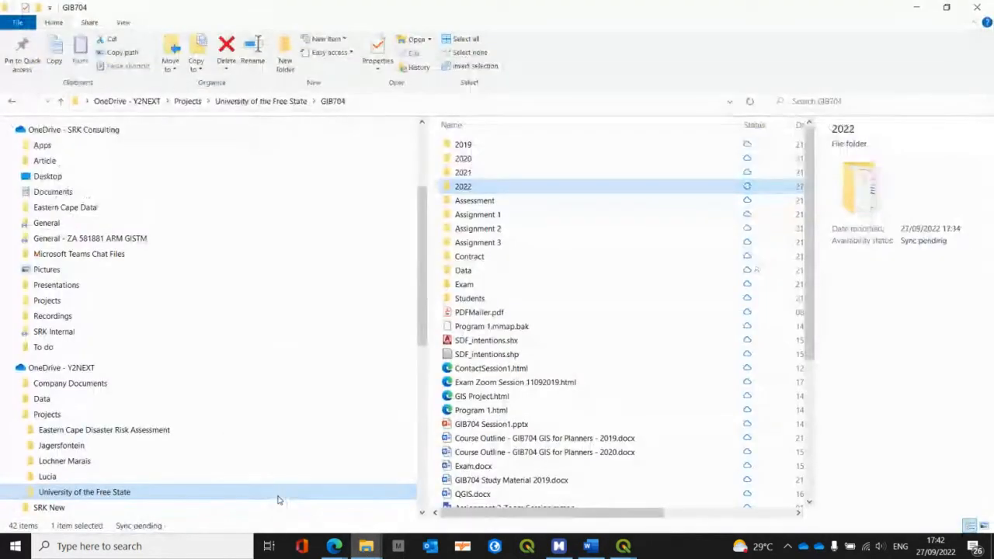
double_click(467, 271)
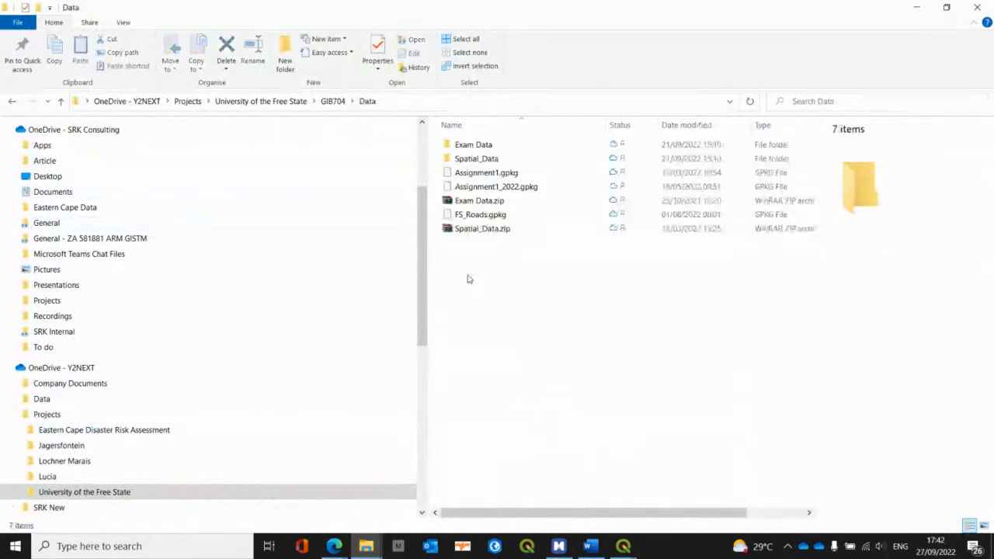
double_click(481, 159)
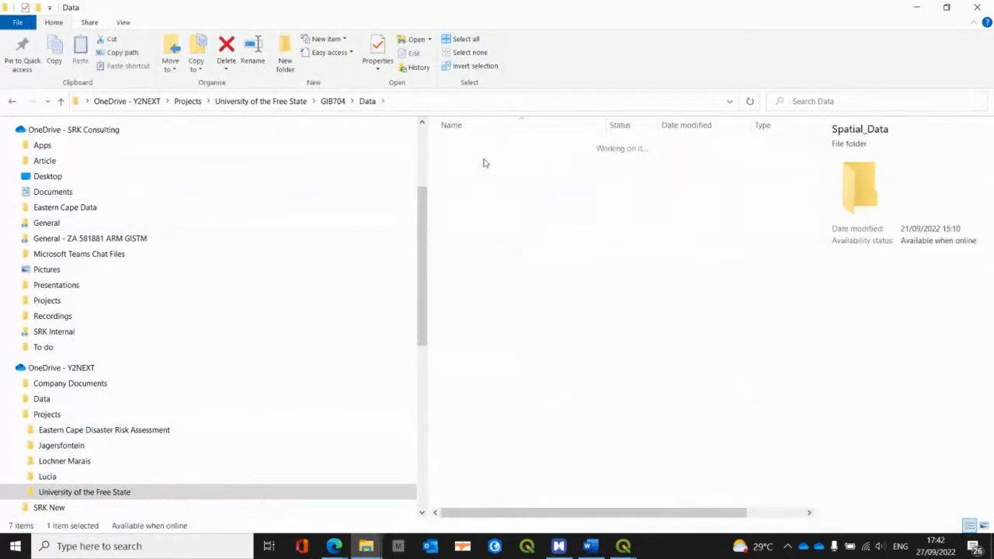
click(367, 101)
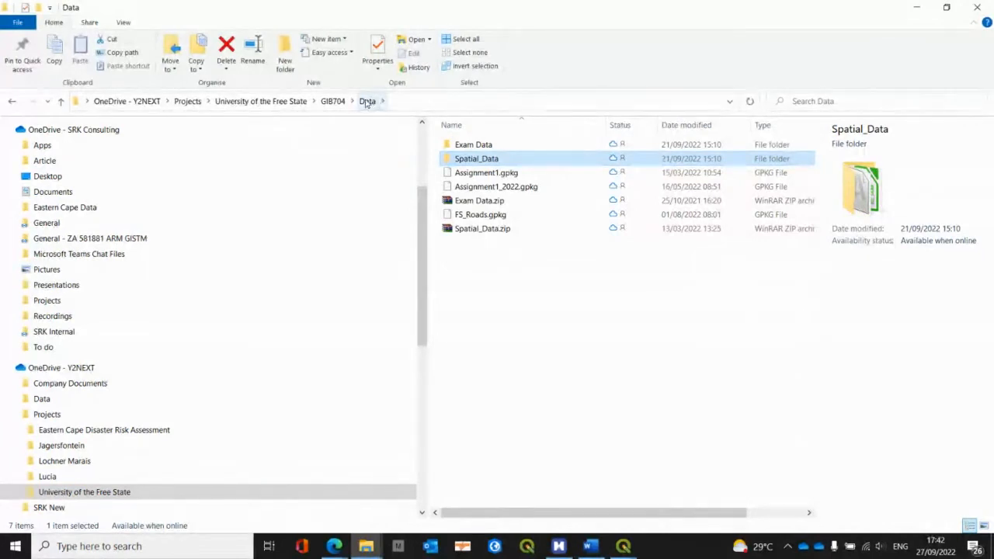
double_click(458, 159)
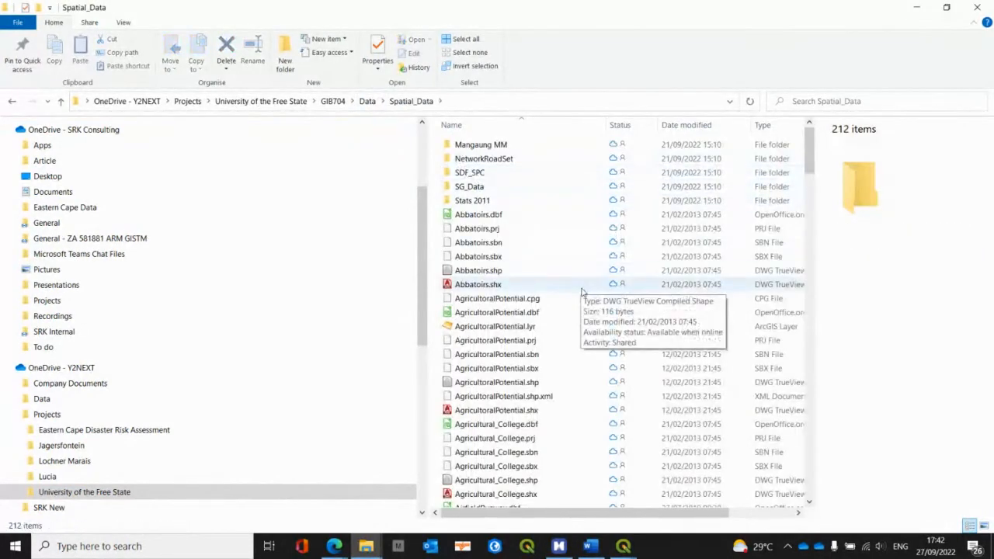
Step: Look through the spatial layer files in the Spatial_Data folder down to the end of the list
scroll(582, 291, down, 15)
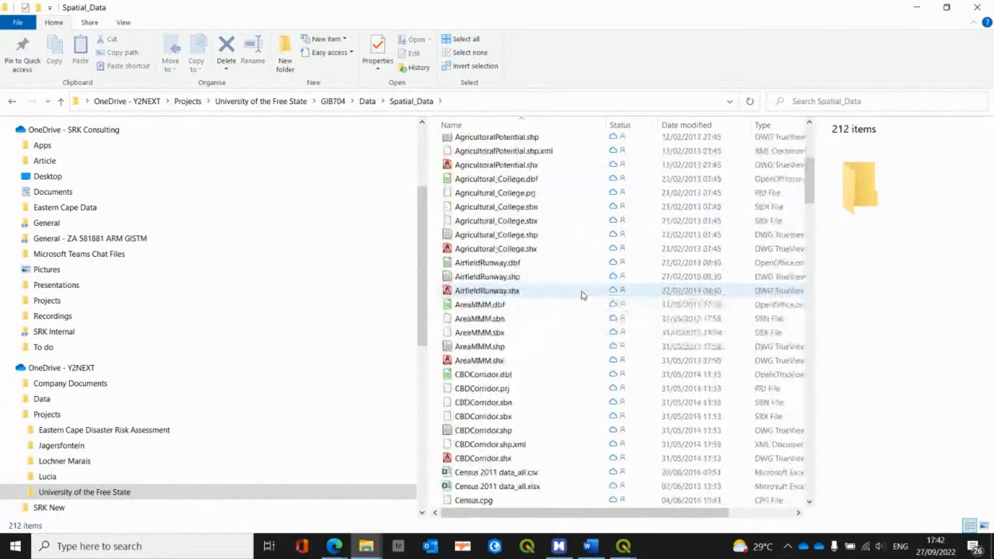
scroll(582, 299, down, 8)
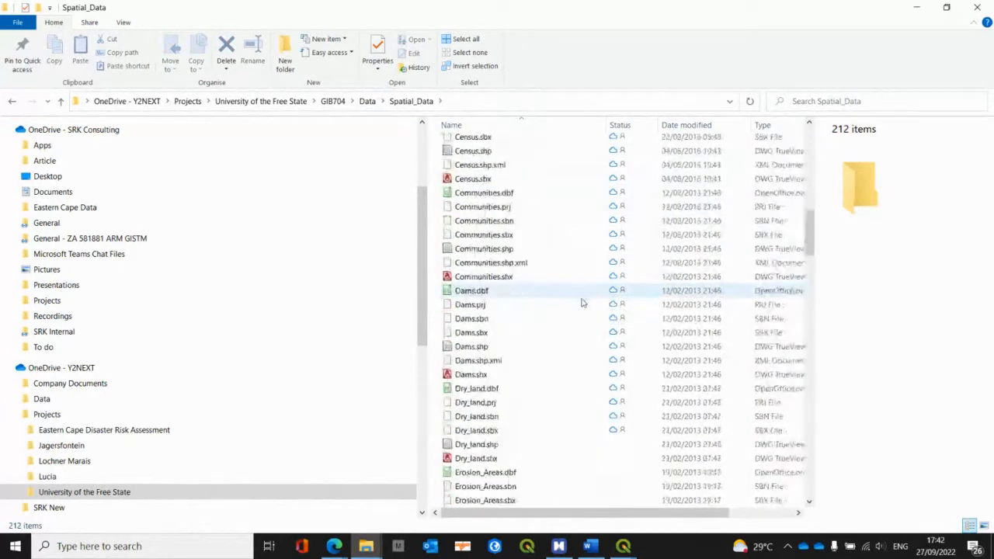
scroll(582, 303, down, 3)
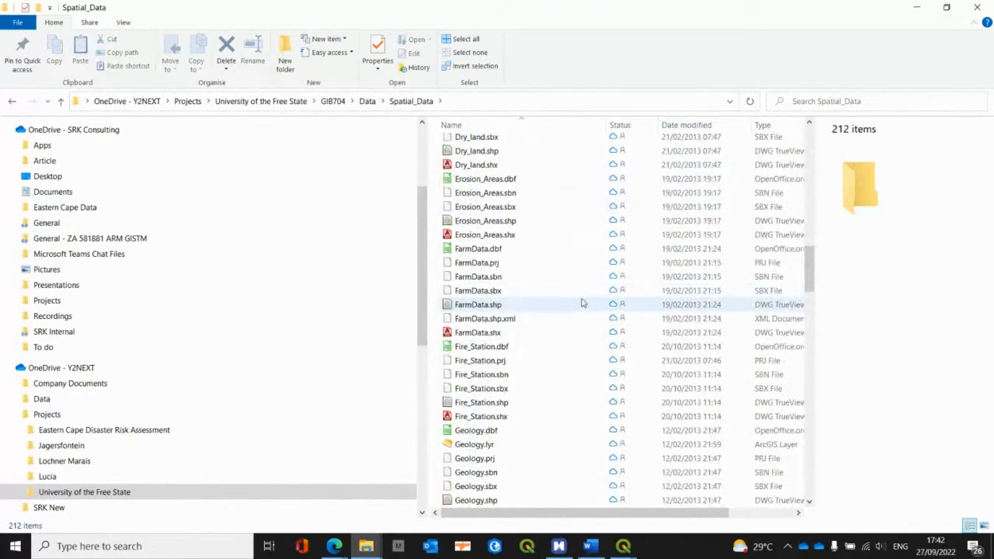
scroll(582, 303, down, 6)
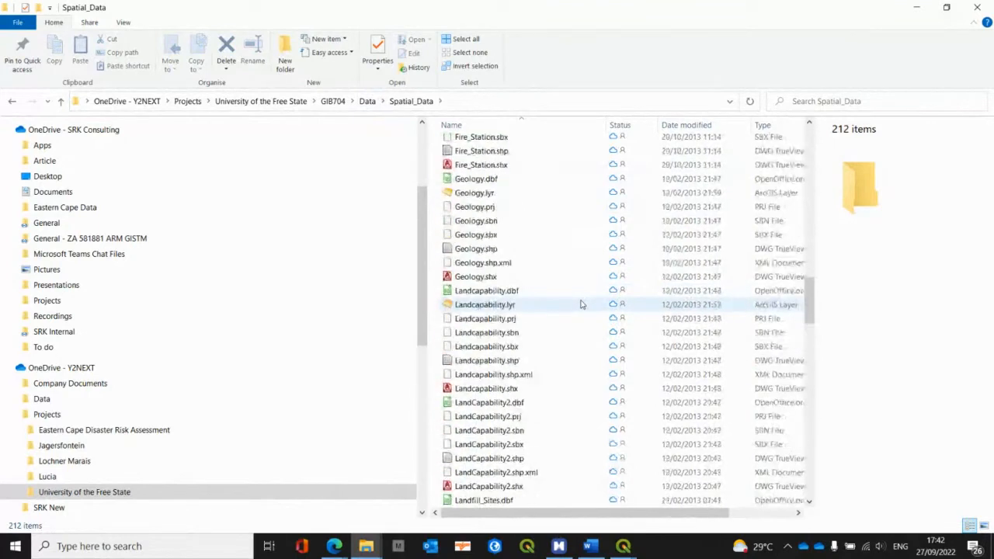
scroll(582, 305, down, 11)
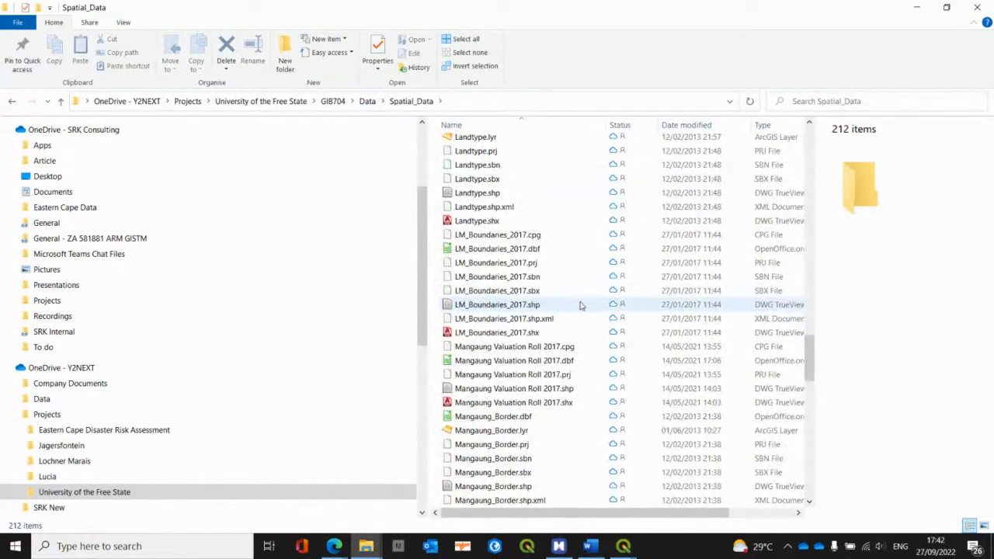
scroll(580, 305, down, 5)
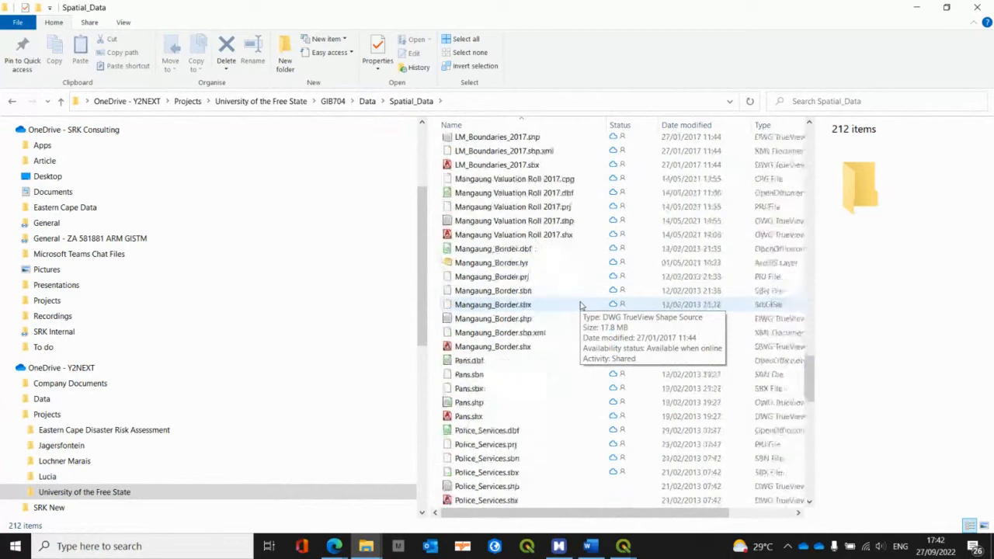
scroll(579, 304, down, 6)
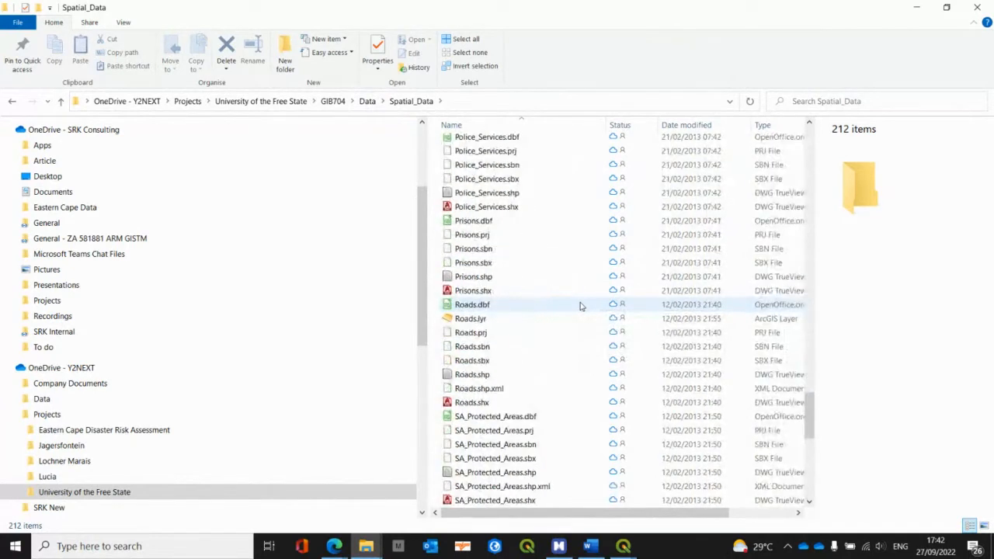
scroll(579, 307, down, 7)
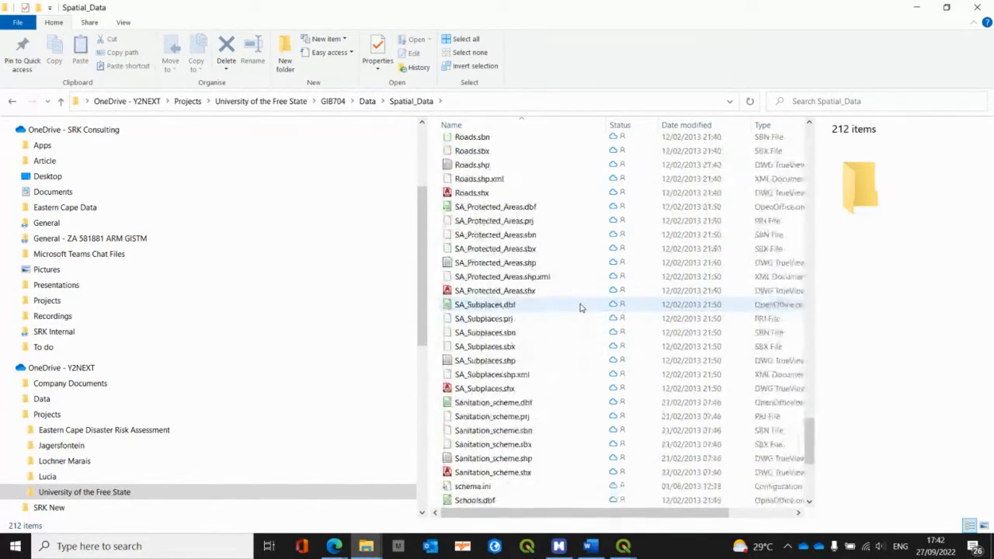
scroll(580, 308, down, 4)
Step: Go back up to the subfolders of Spatial_Data, check the contents of SG_Data and return to Spatial_Data
scroll(580, 309, up, 7)
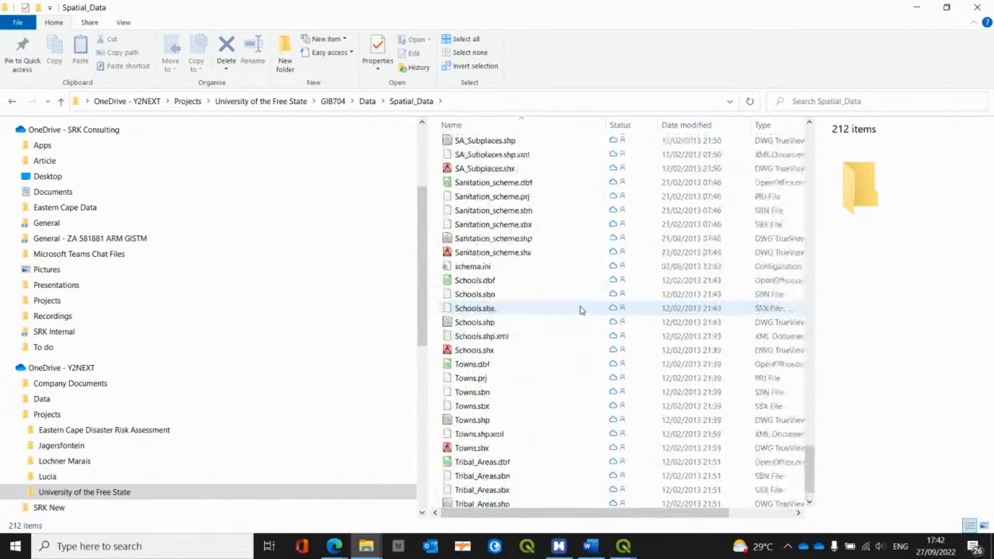
scroll(580, 310, up, 20)
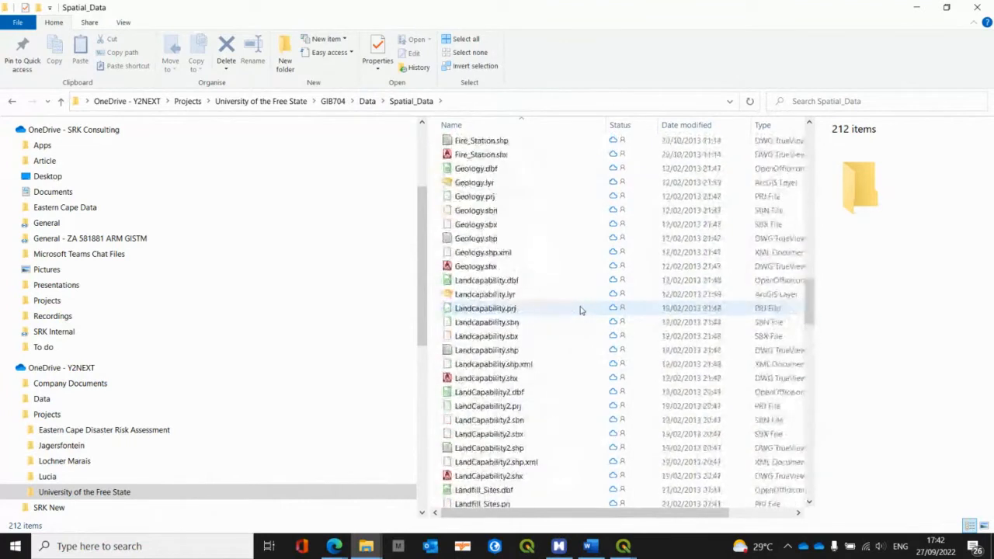
scroll(580, 309, up, 12)
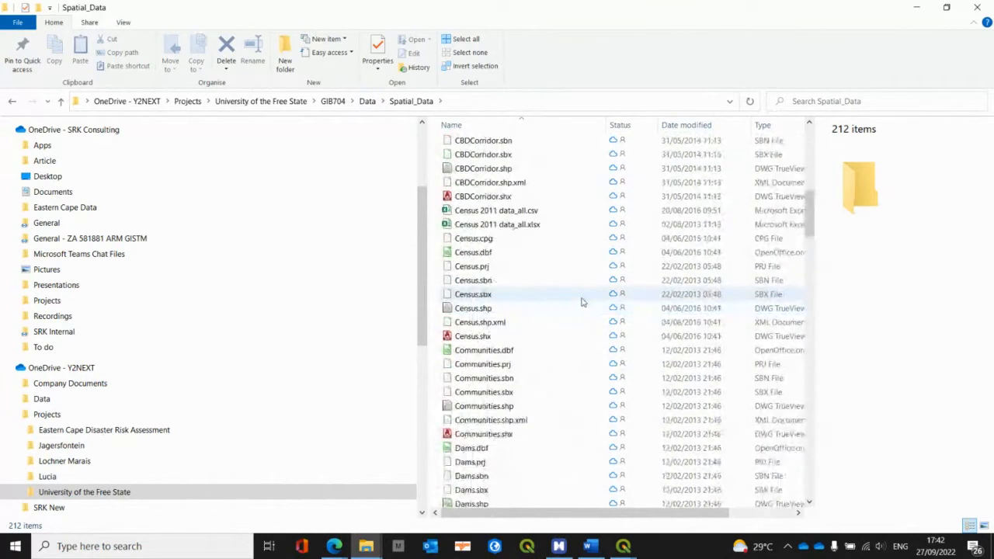
scroll(582, 303, up, 7)
scroll(581, 302, up, 5)
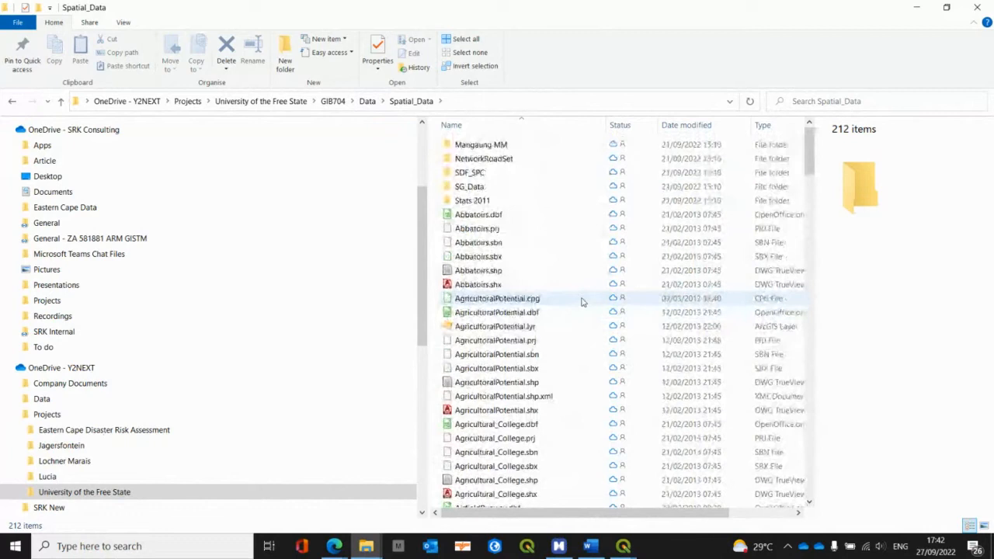
double_click(490, 187)
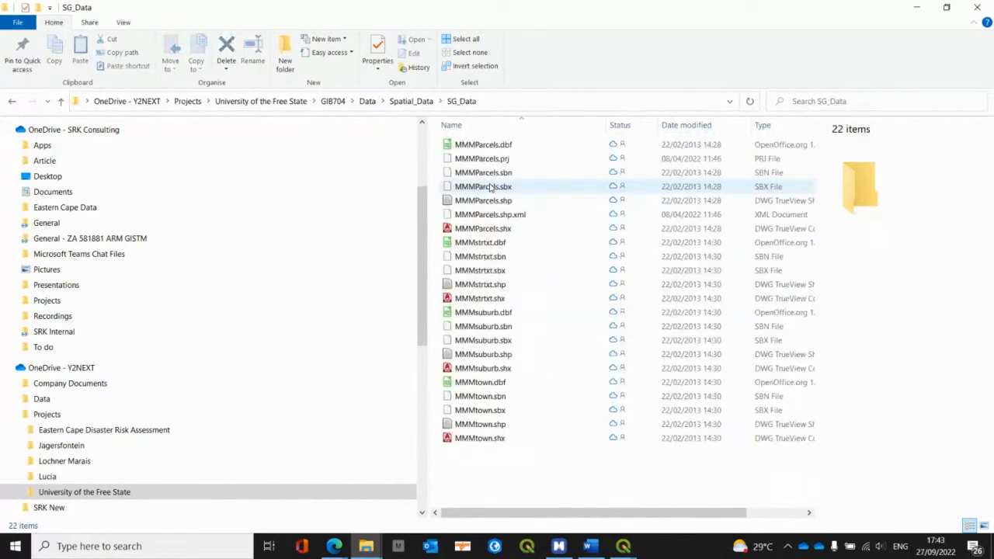
click(410, 101)
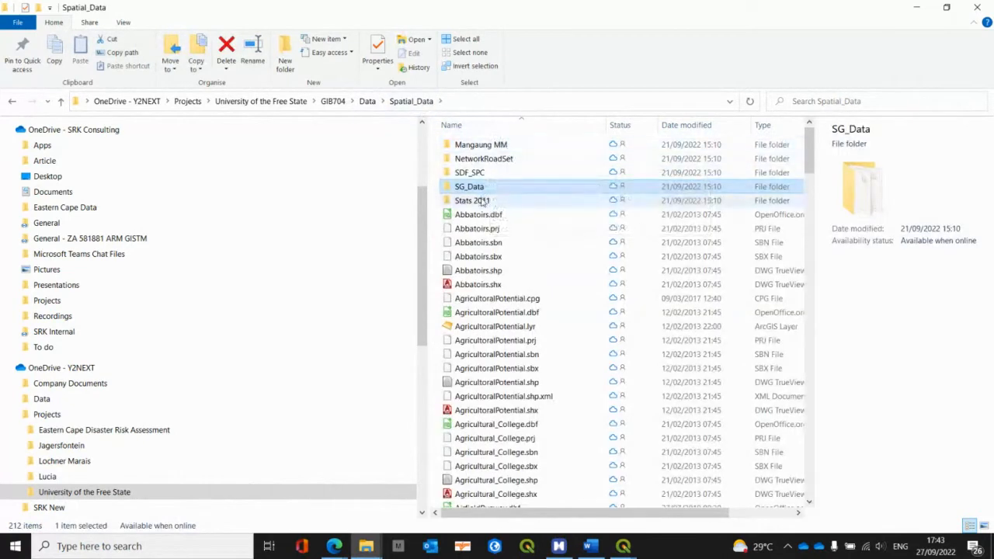
Step: Check the contents of the SDF_SPC and Stats 2011 folders and return to Spatial_Data
click(460, 171)
double_click(460, 171)
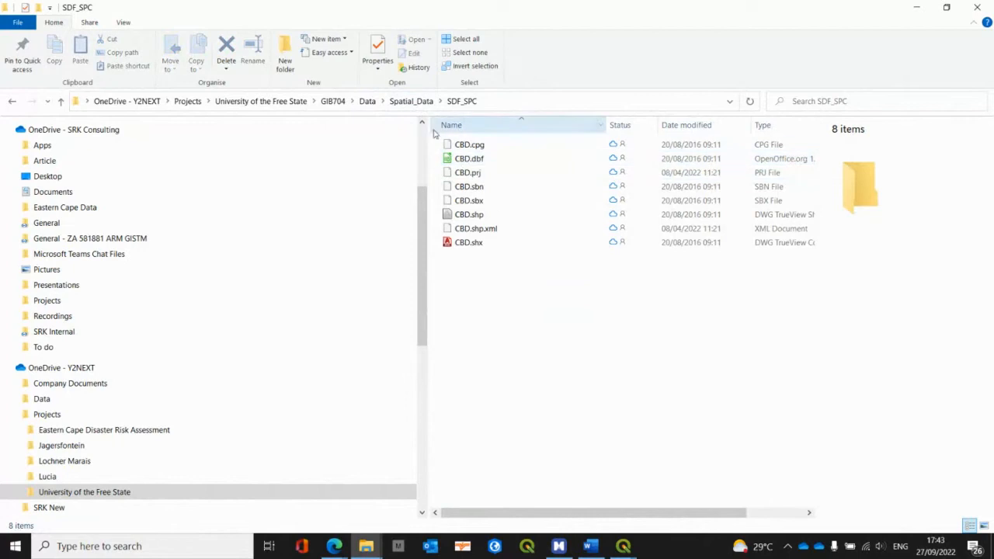
click(413, 102)
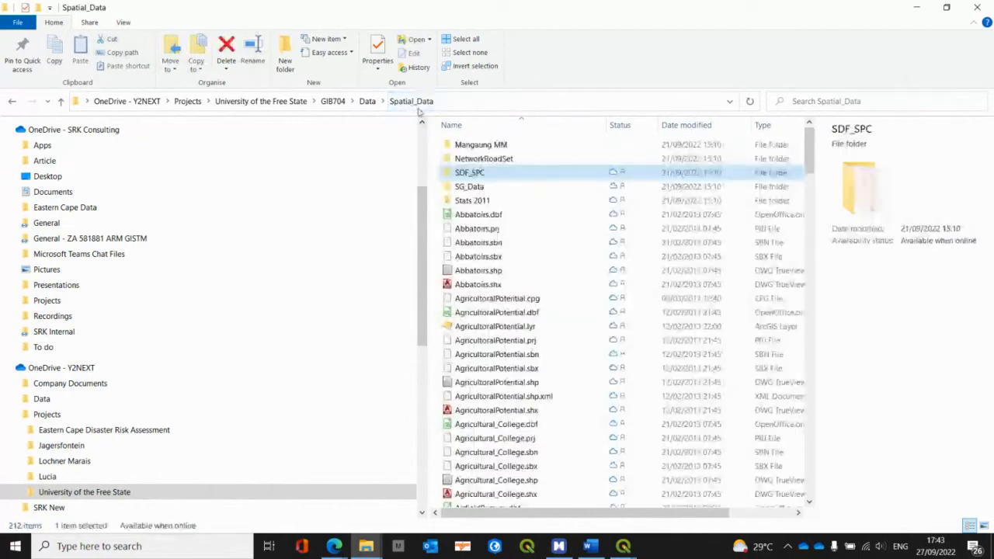
click(504, 204)
double_click(504, 204)
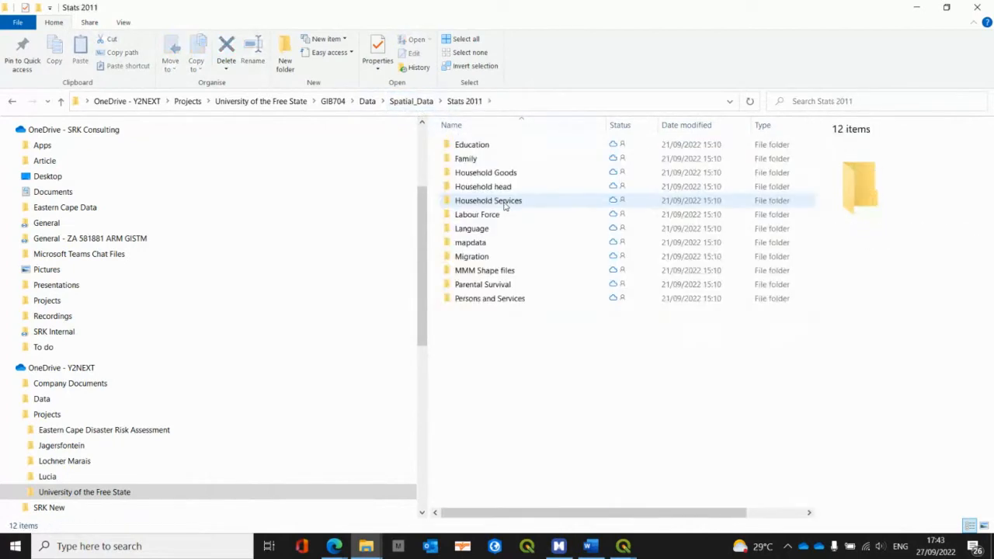
click(412, 101)
Step: Look through the layer files in Spatial_Data again, down to the Towns and Tribal_Areas files at the end
scroll(561, 244, down, 3)
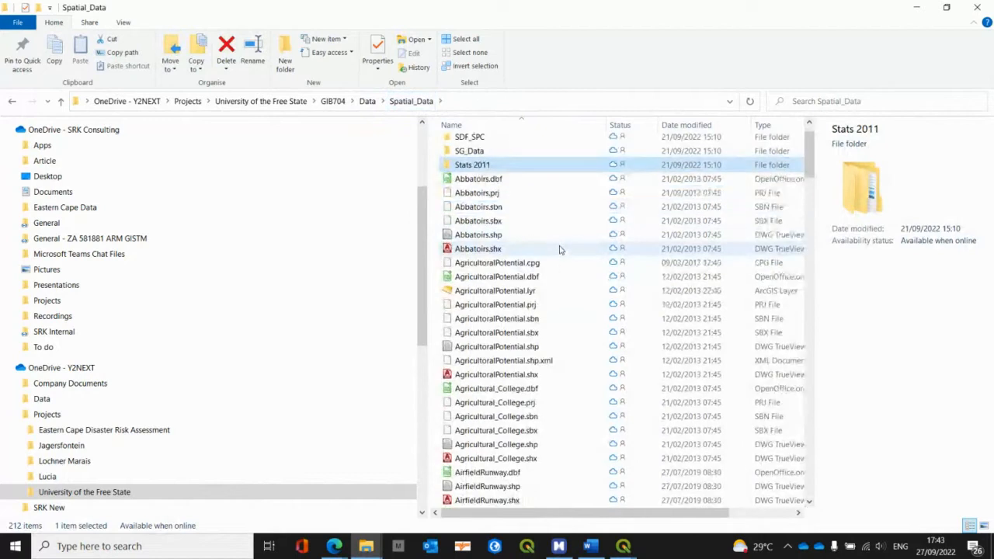
scroll(561, 251, down, 1)
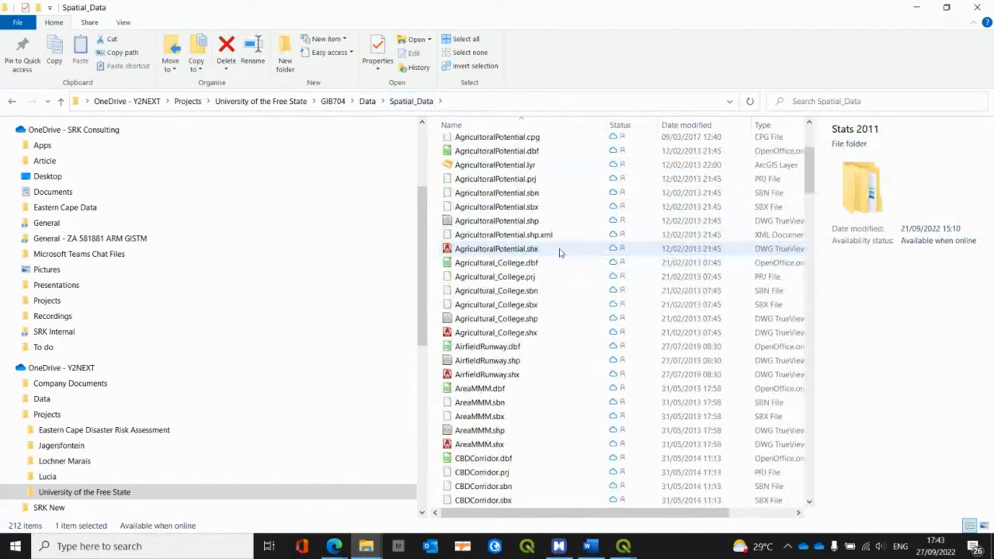
scroll(559, 253, down, 4)
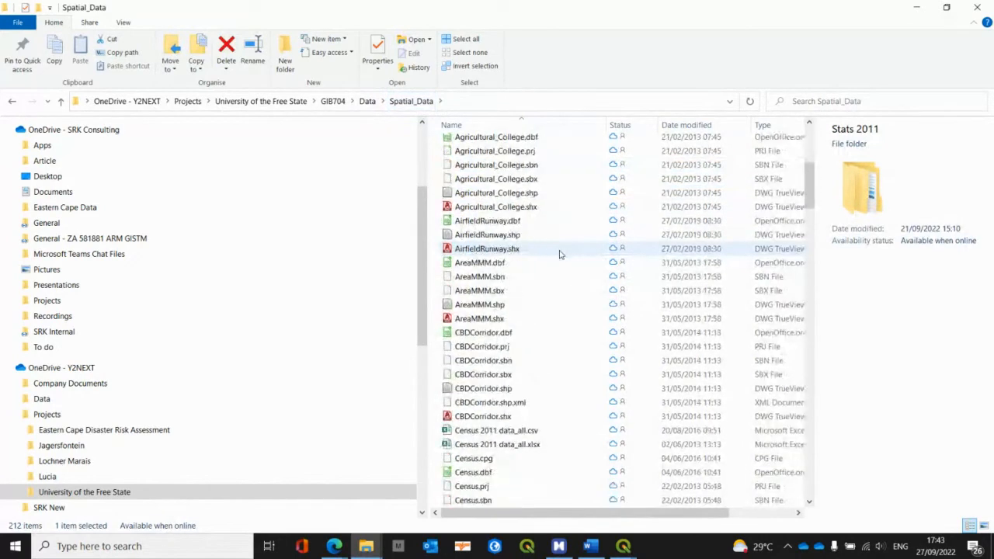
scroll(561, 254, down, 5)
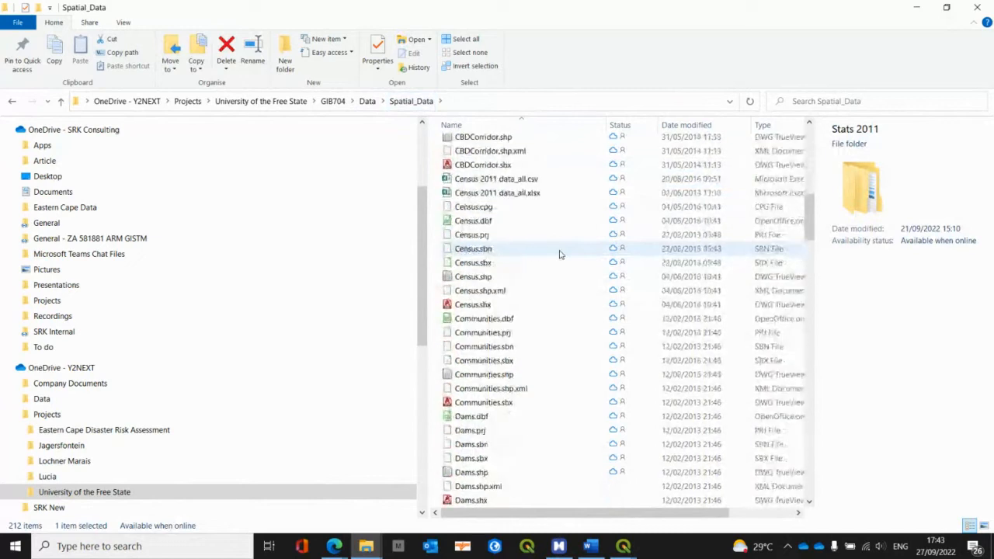
scroll(560, 254, down, 15)
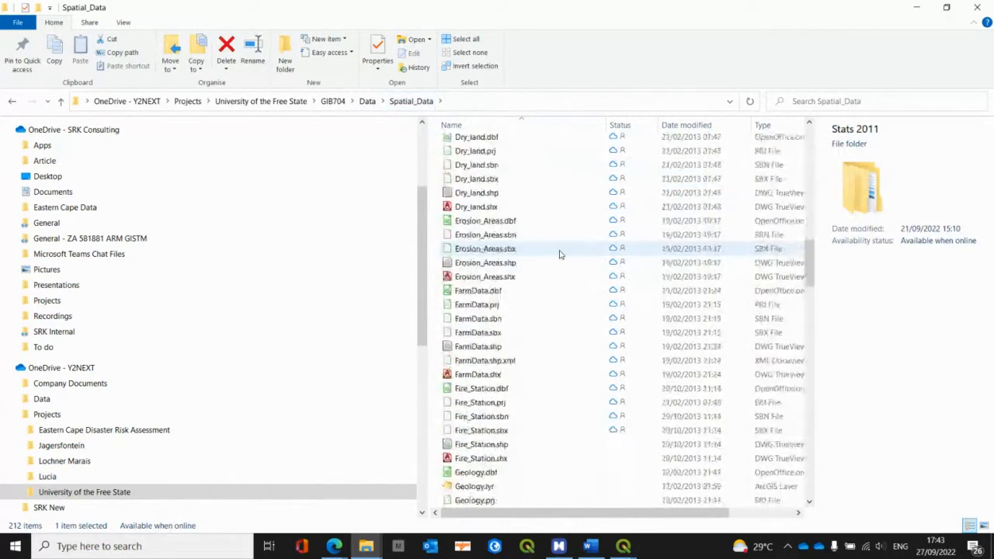
scroll(561, 254, down, 16)
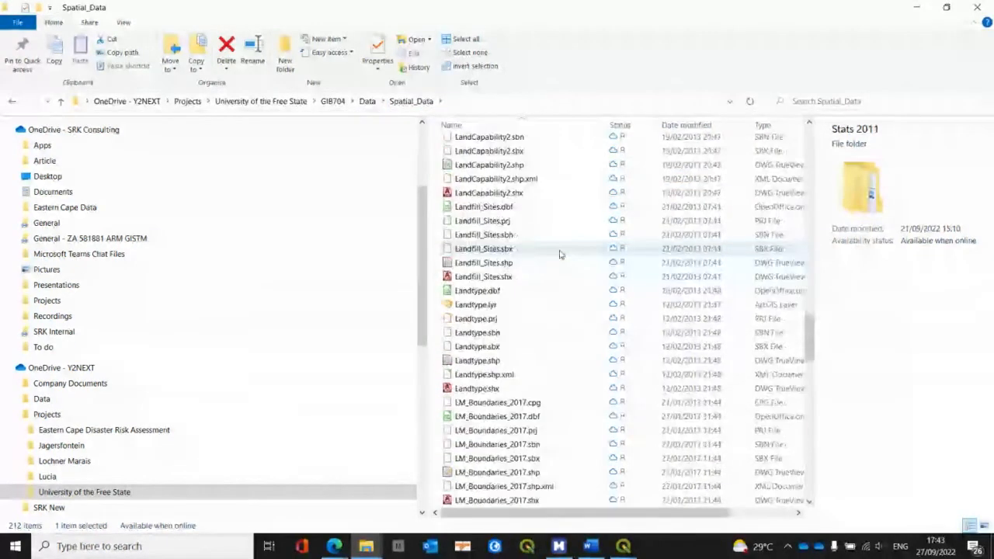
scroll(561, 254, down, 15)
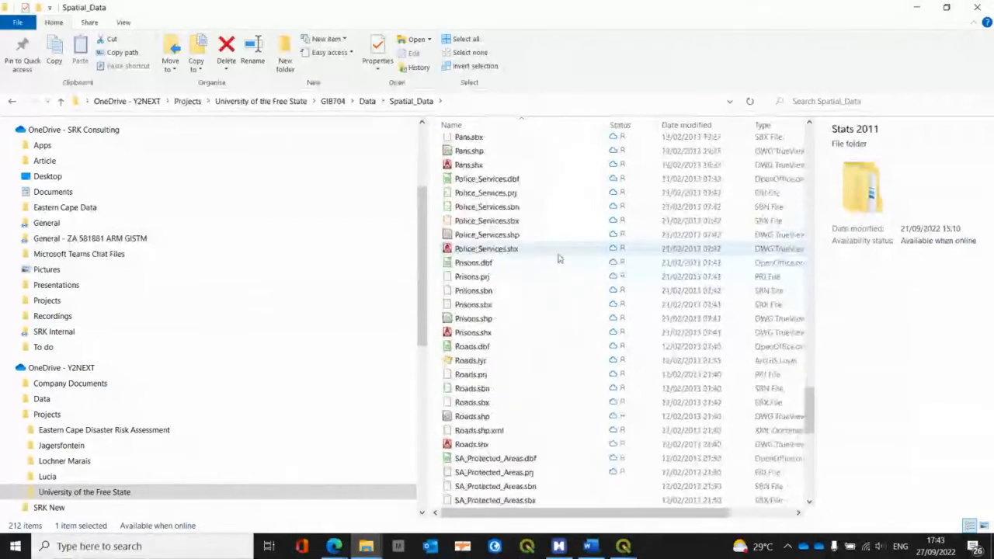
scroll(559, 258, down, 3)
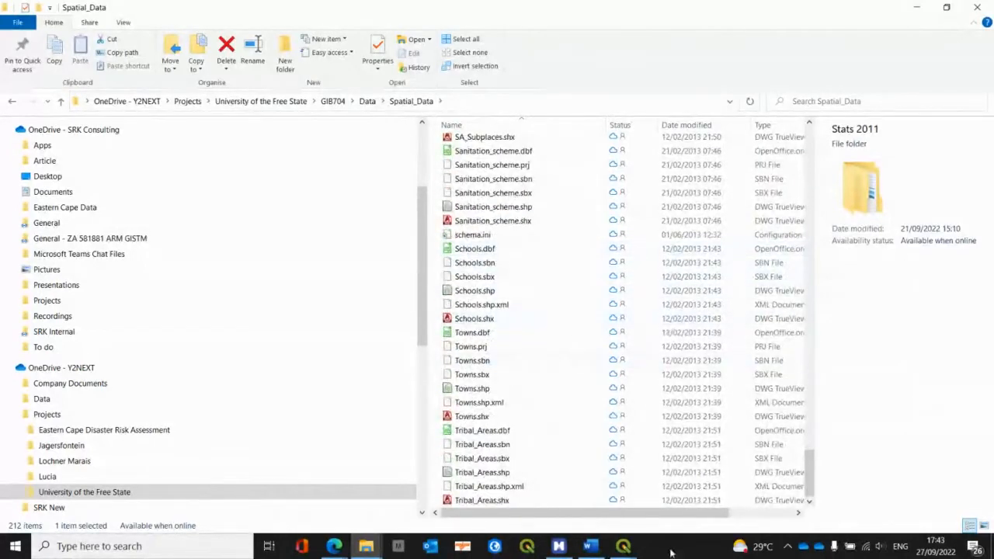
Step: Switch to the QGIS project with the roads and towns, and select the SA_Towns_29 points in a large rectangle around the Free State roads
mouse_move(623, 548)
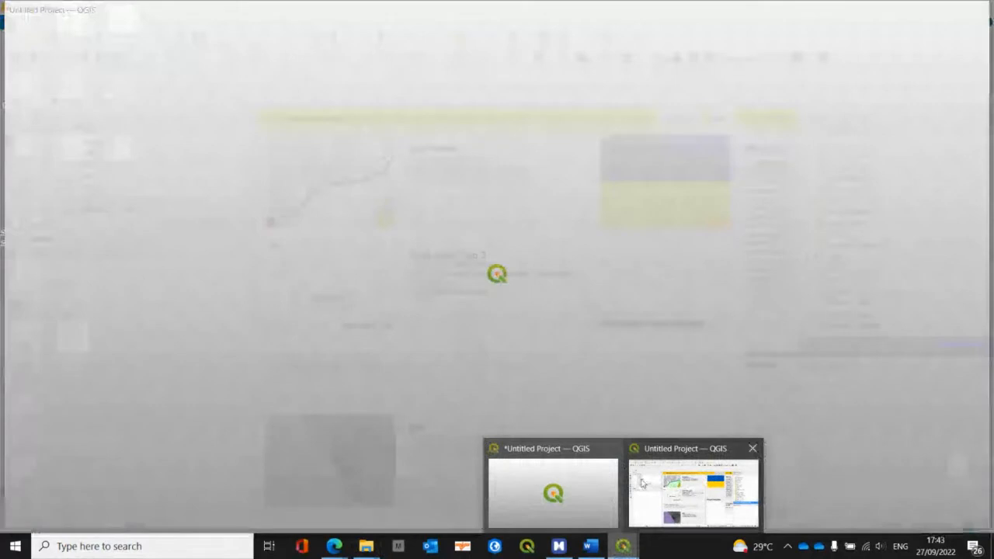
click(641, 483)
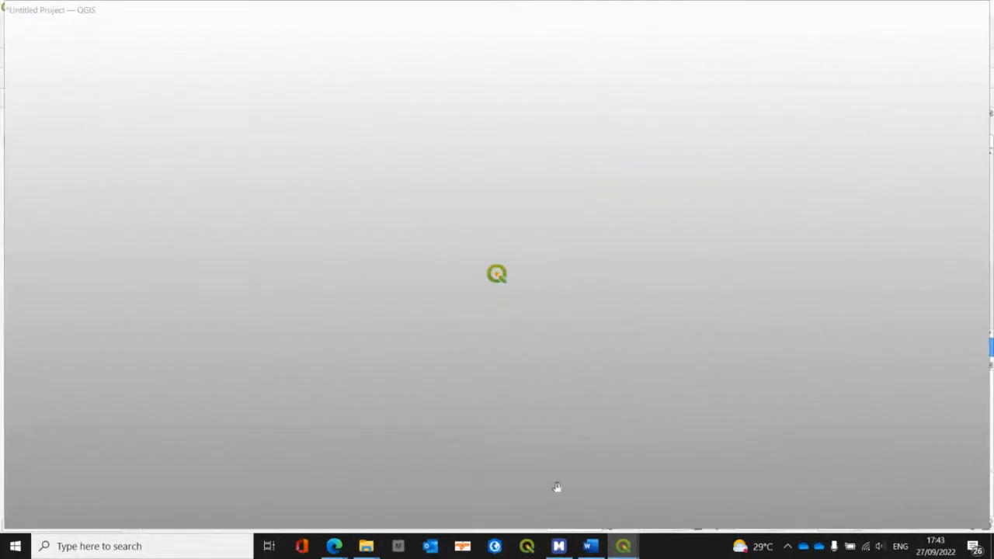
click(556, 488)
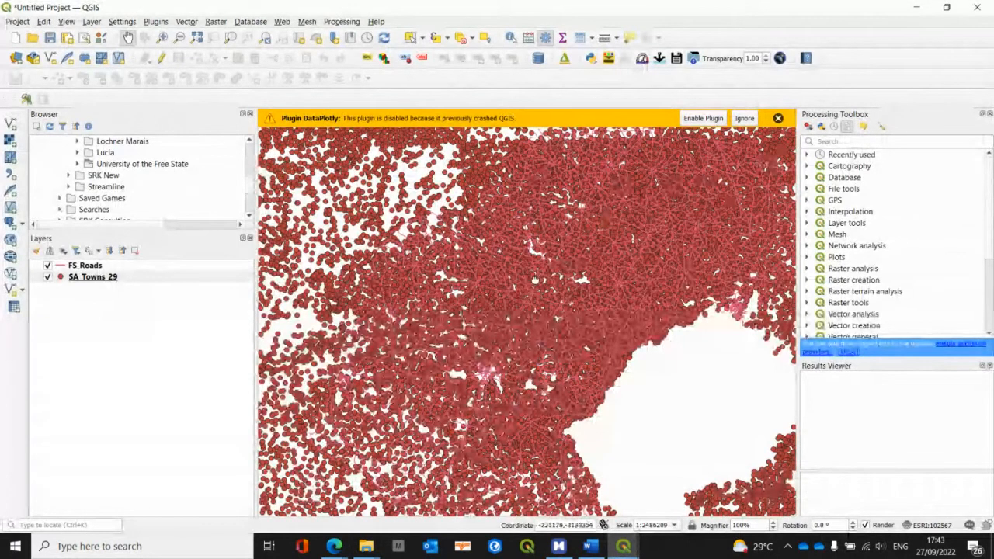
drag(534, 278, 451, 345)
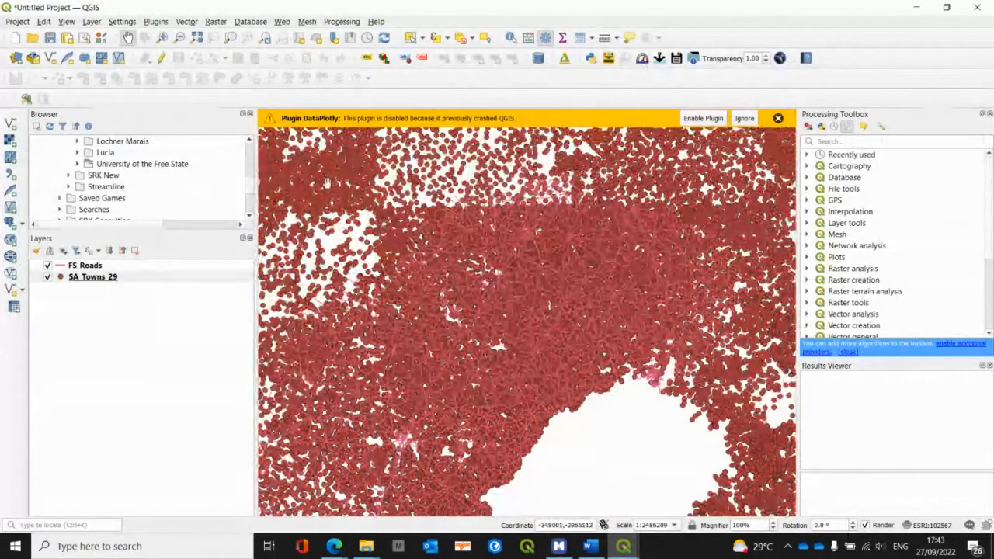
click(411, 37)
drag(282, 180, 761, 485)
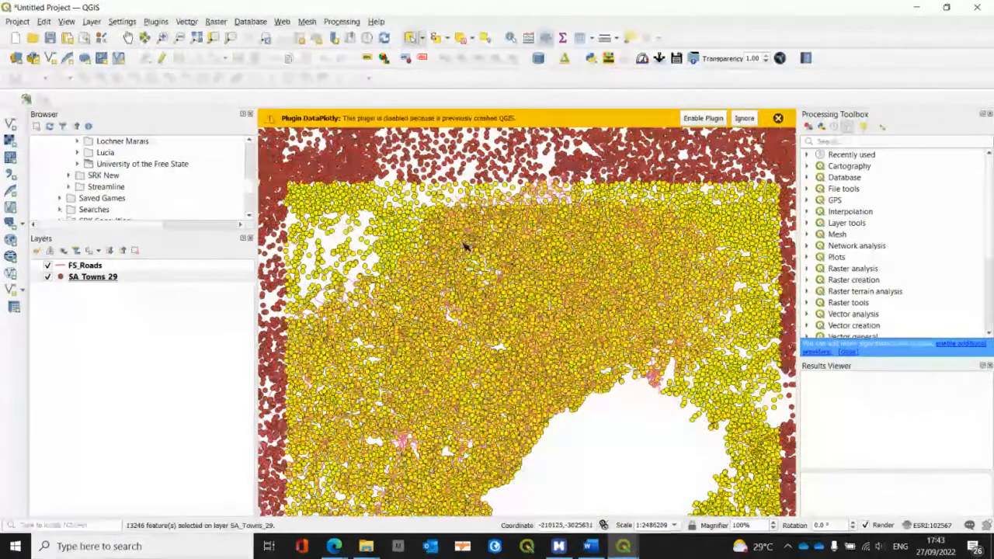
click(108, 278)
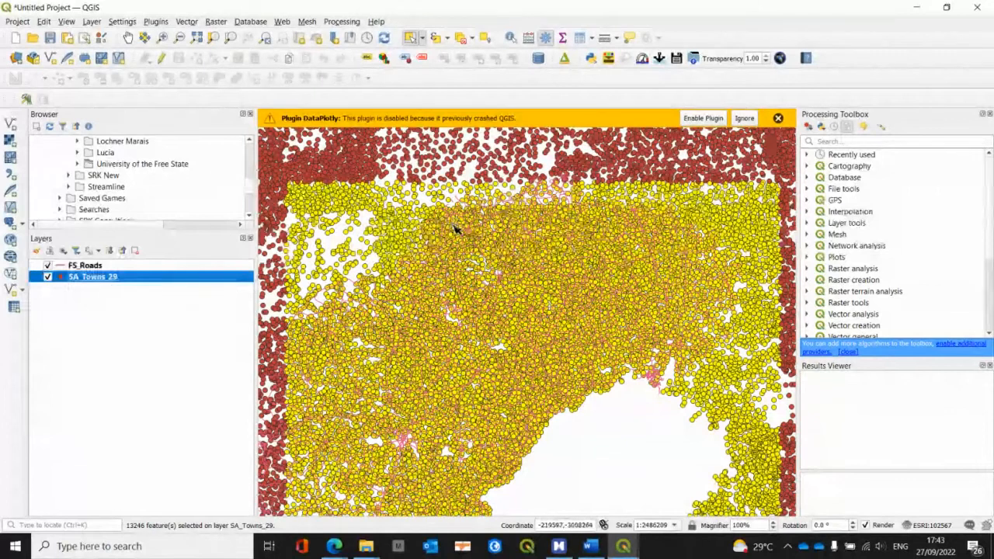
Step: Switch to the Assignment 3 mind map in MindManager and view the Reproject topic's coordinate reference system example for WGS 84 / UTM zone 35S
key(alt+Tab)
key(alt+Tab)
key(alt+Tab)
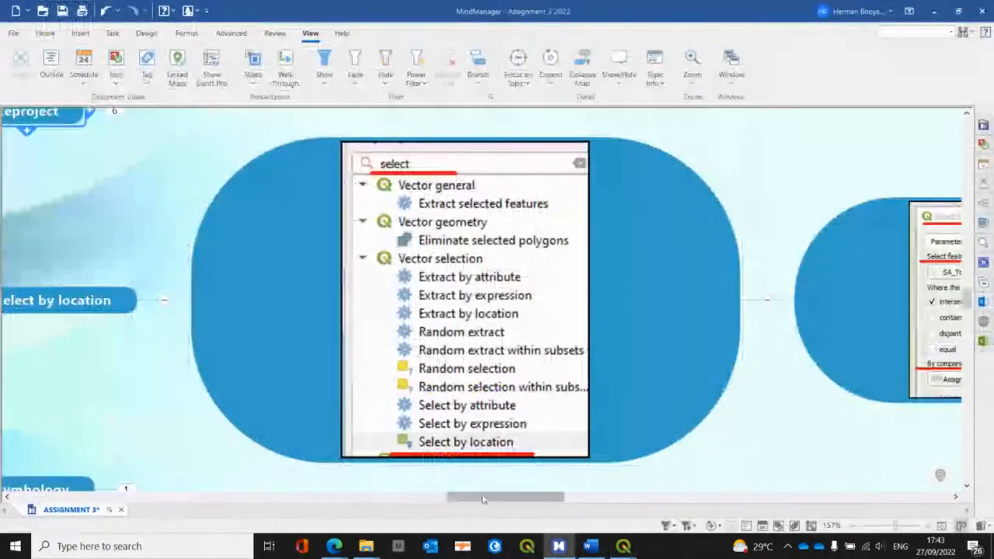
drag(483, 499, 412, 497)
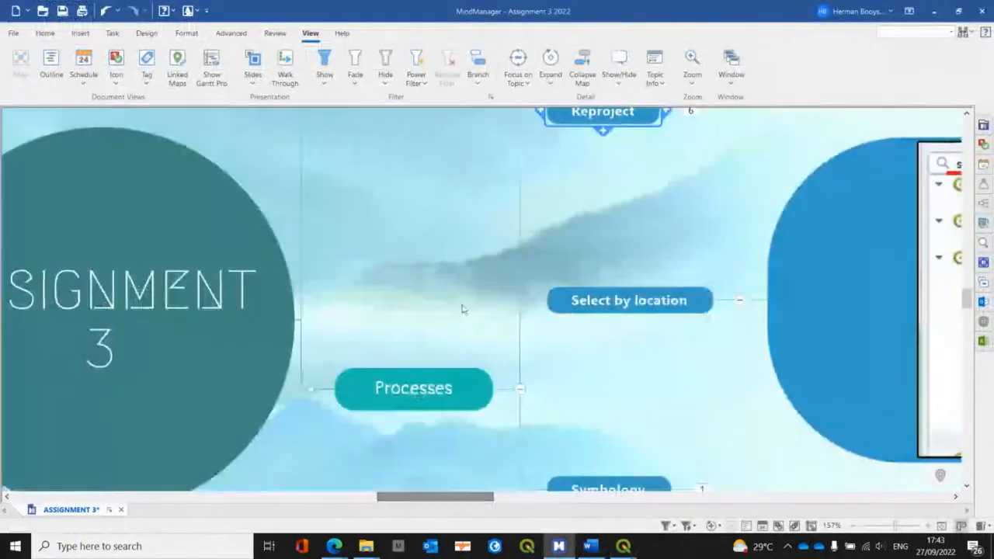
scroll(464, 308, up, 3)
click(688, 261)
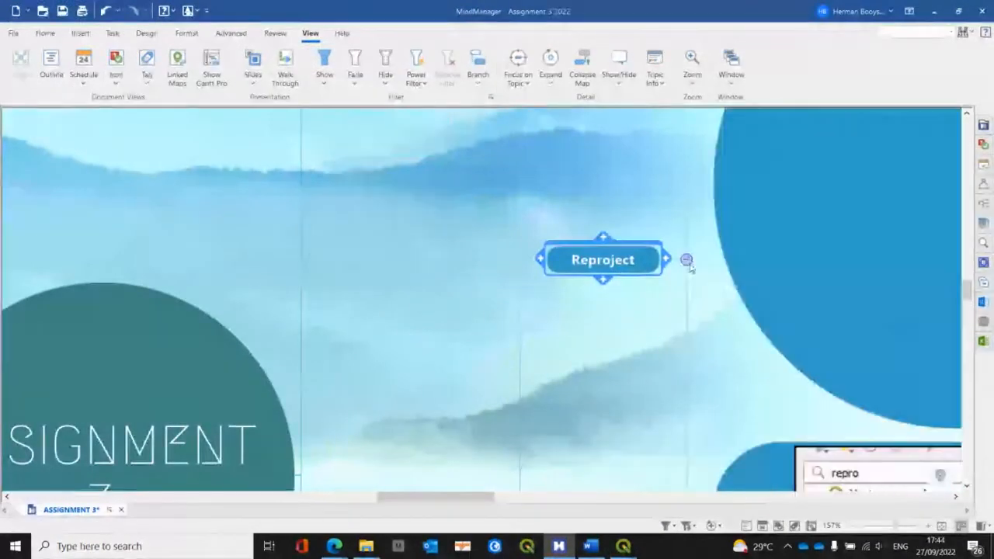
drag(484, 498, 566, 507)
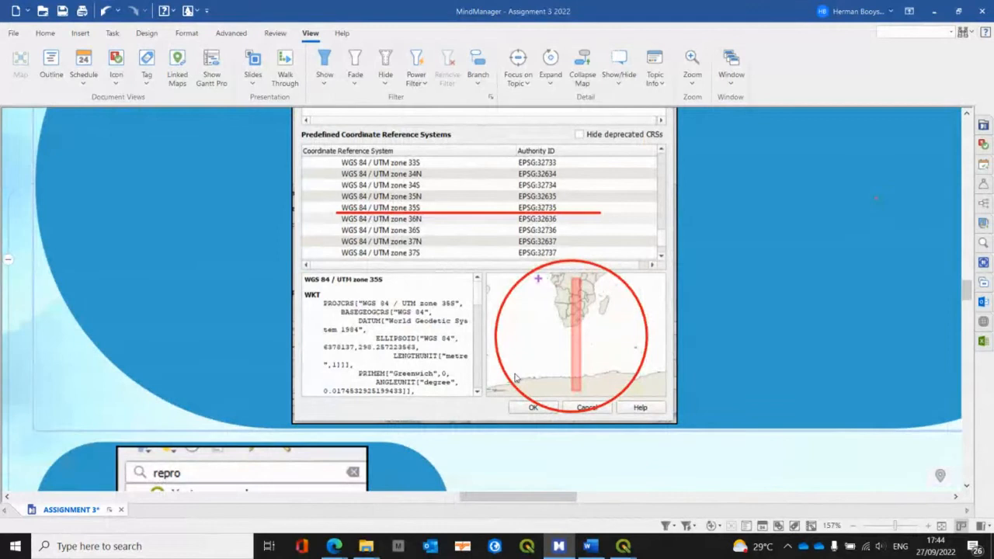
Step: Return to the QGIS project and check the coordinate reference system assigned to FS_Roads in its source properties, leaving them unchanged
key(alt+Tab)
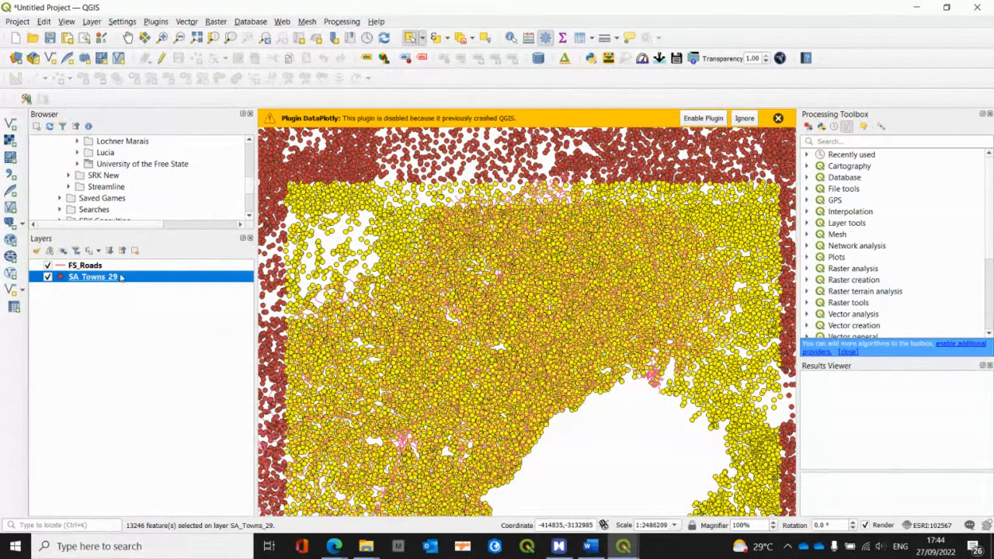
click(91, 266)
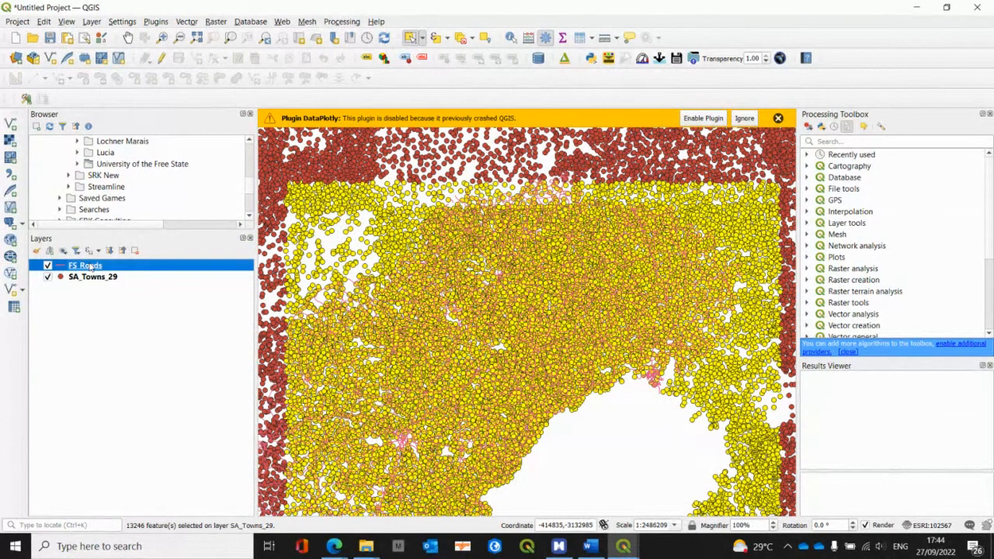
right_click(92, 266)
click(120, 309)
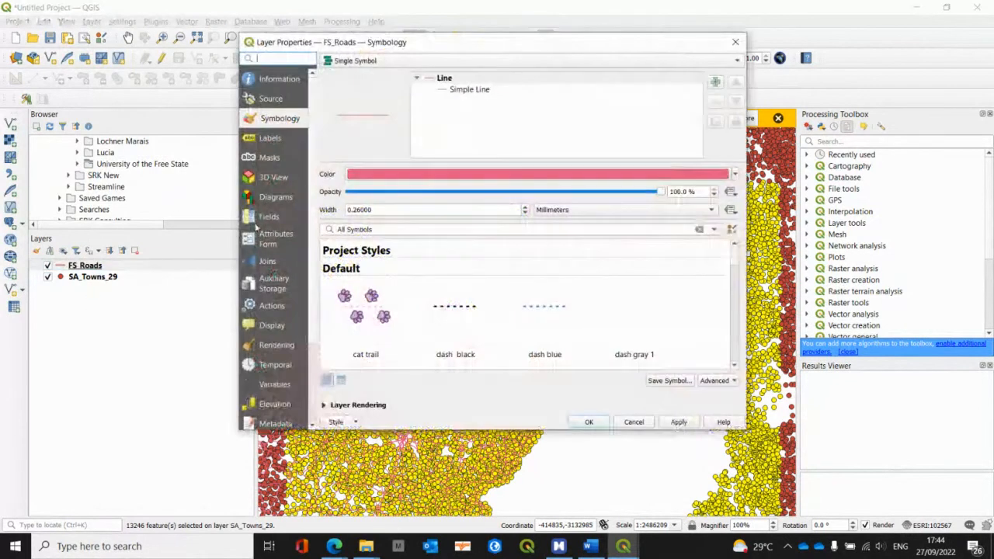
click(272, 99)
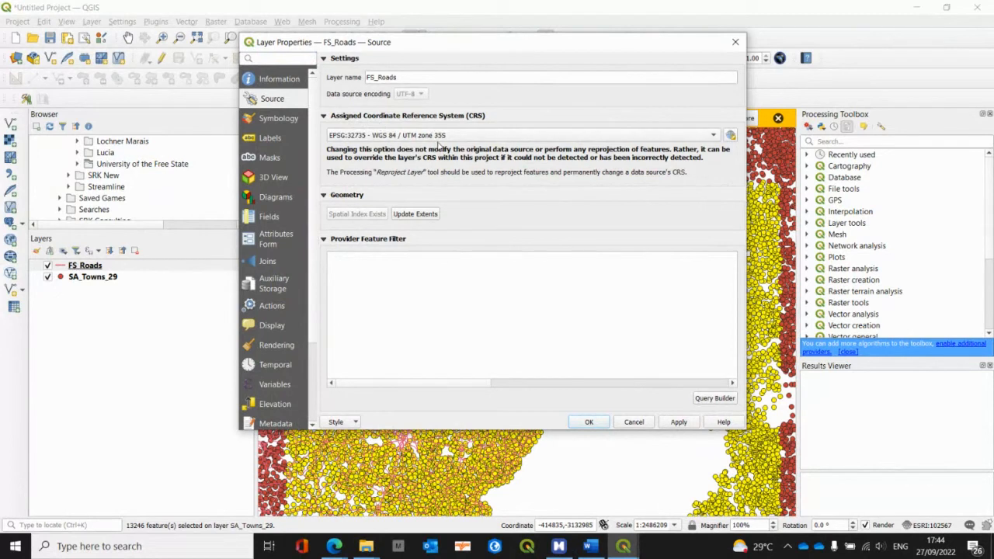
click(634, 422)
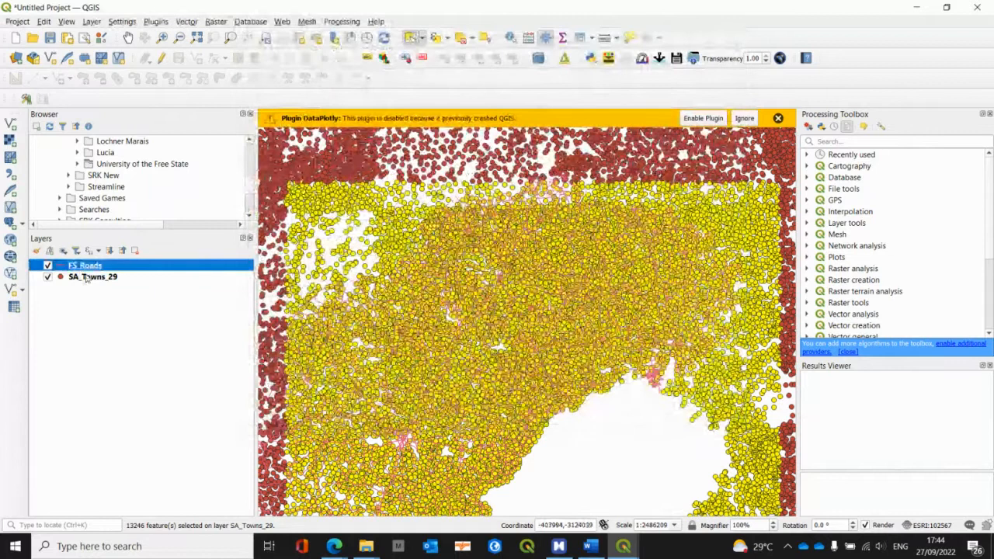
Step: Check the coordinate reference system assigned to SA_Towns_29 in its layer properties and close them
click(85, 277)
right_click(85, 278)
click(130, 305)
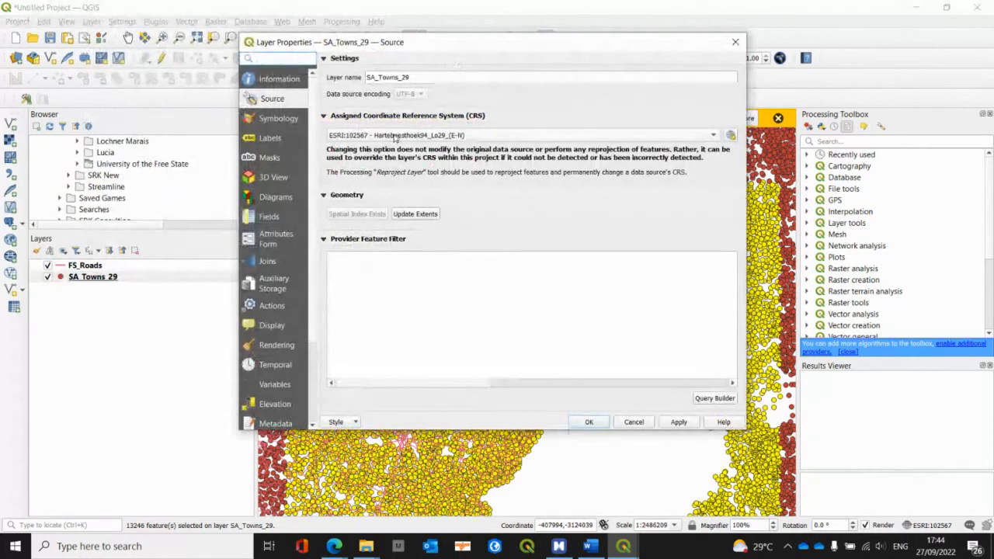
click(735, 42)
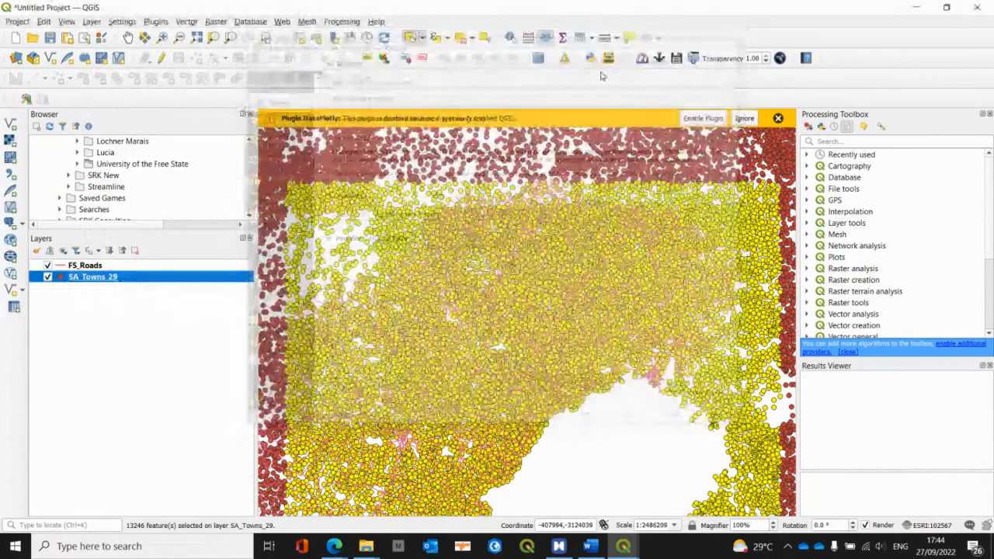
Step: Examine the file path, extent, units and coordinate reference system in the information properties of FS_Roads, reopening them for a second look
click(108, 267)
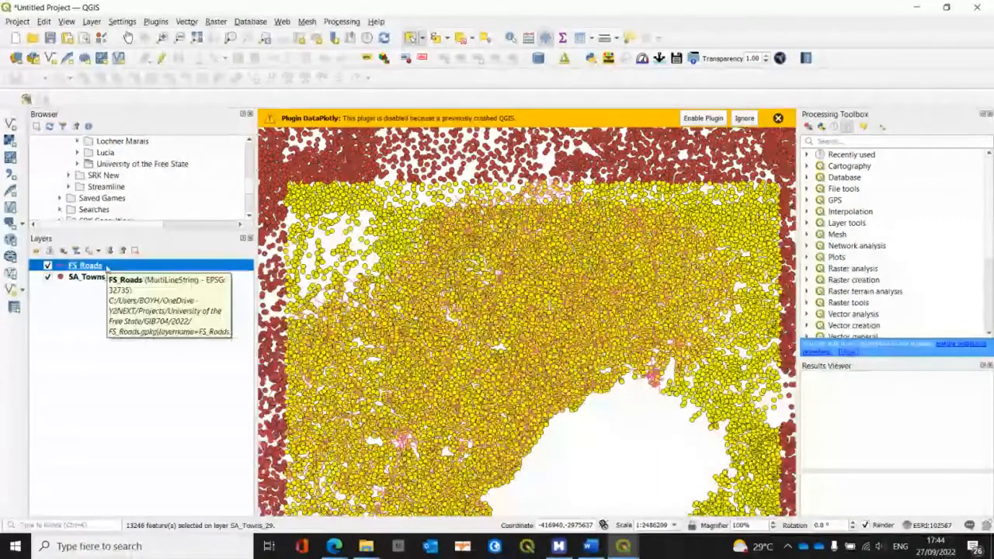
right_click(108, 268)
click(145, 305)
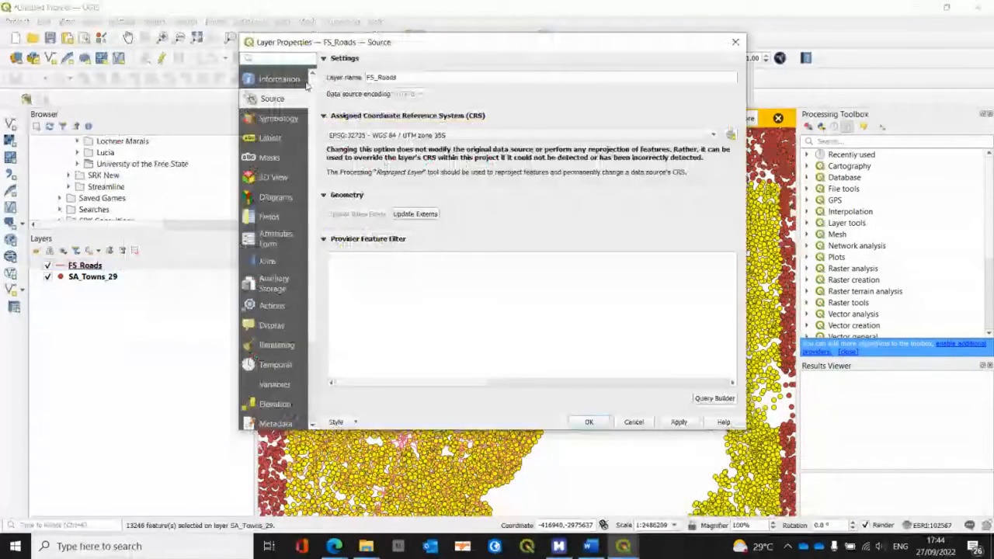
click(305, 82)
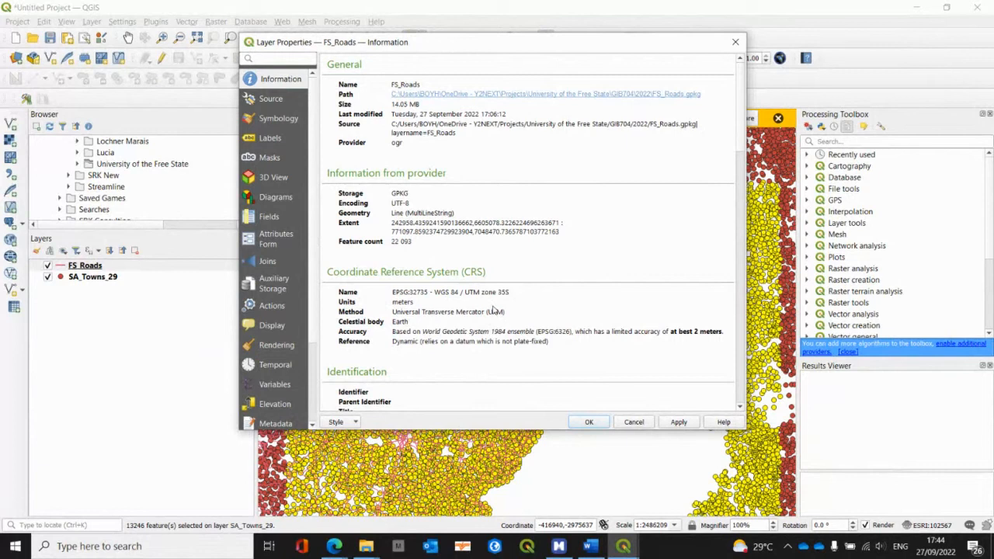
click(634, 423)
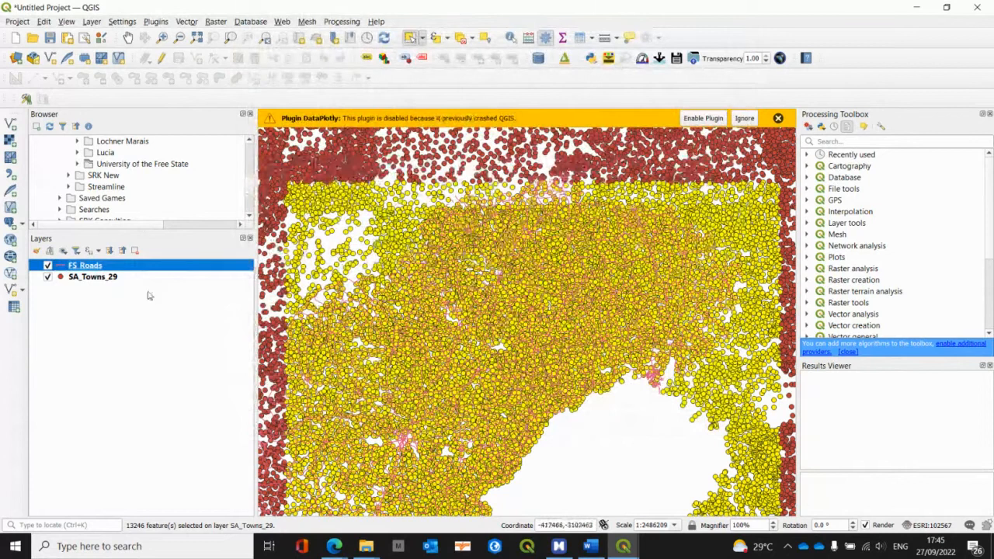
right_click(106, 266)
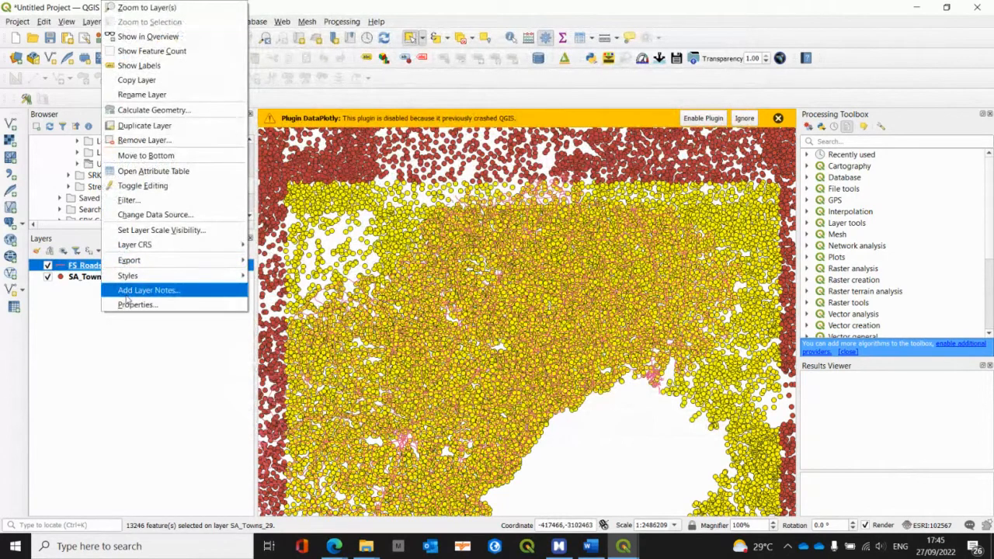
click(128, 303)
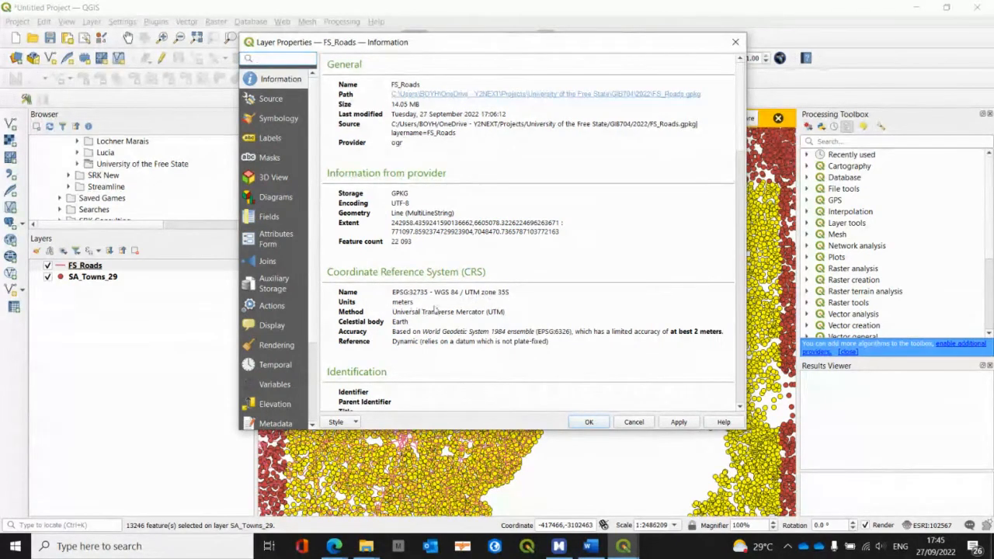
click(633, 422)
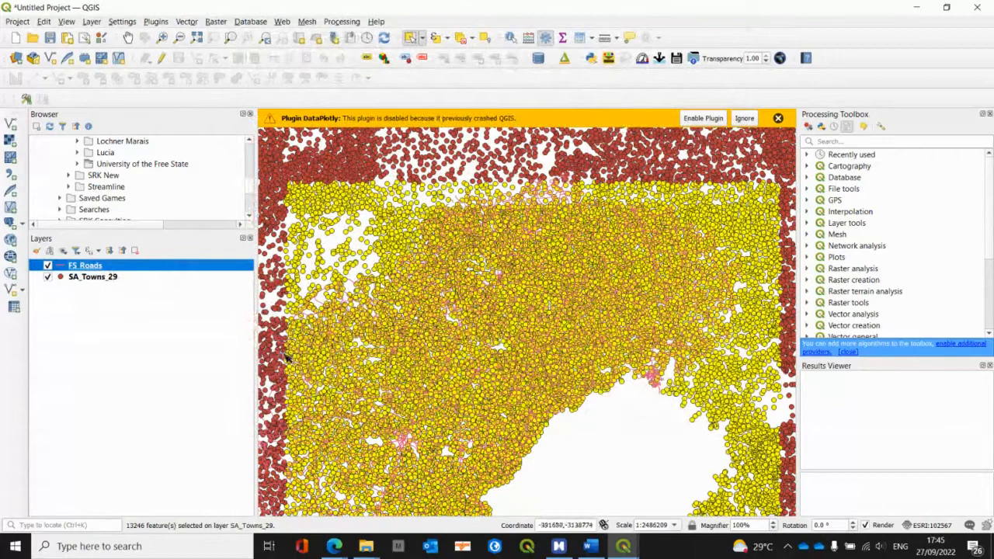
Step: Switch to the Assignment 3 mind map in MindManager, review the Reproject layer example and collapse the Reproject topic
key(alt+Tab)
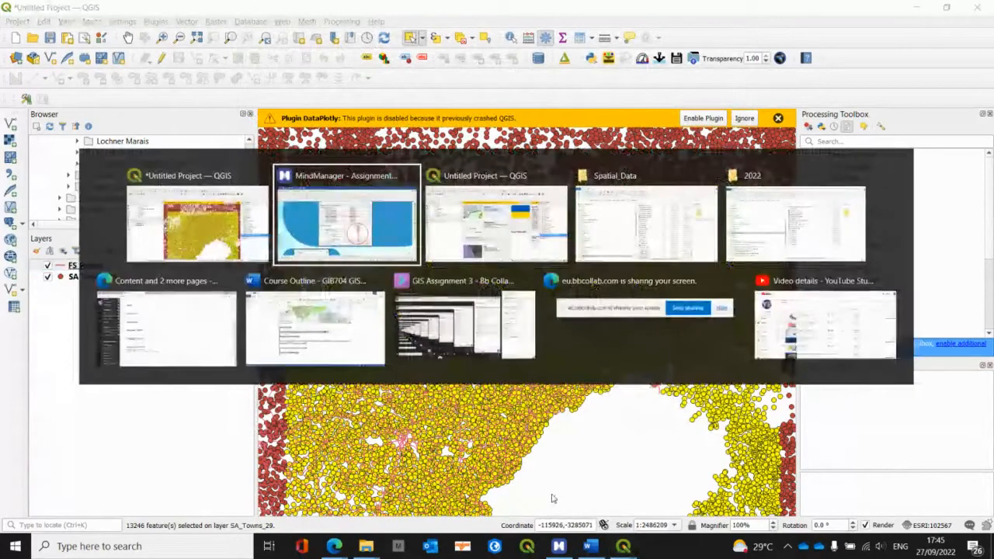
scroll(515, 499, down, 3)
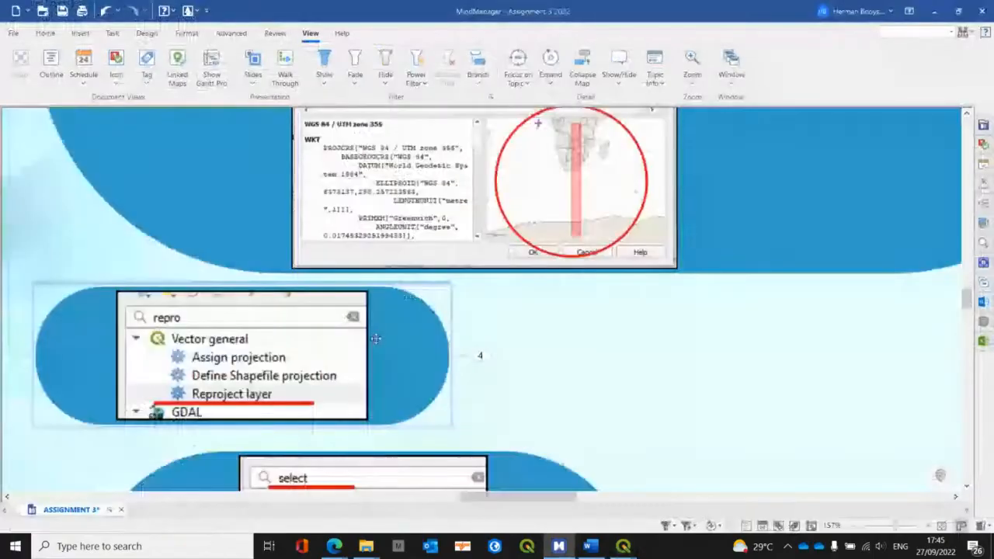
scroll(298, 334, down, 3)
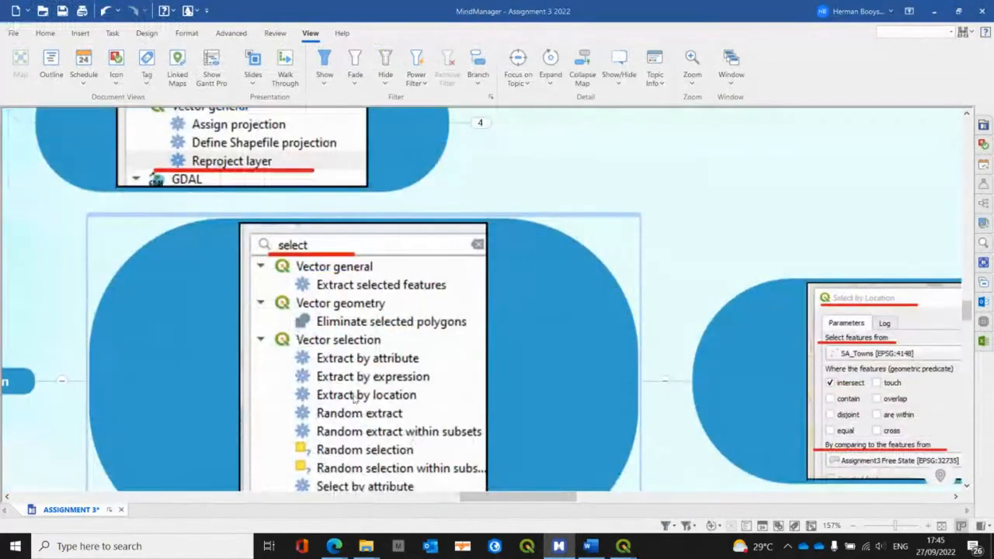
drag(551, 499, 473, 498)
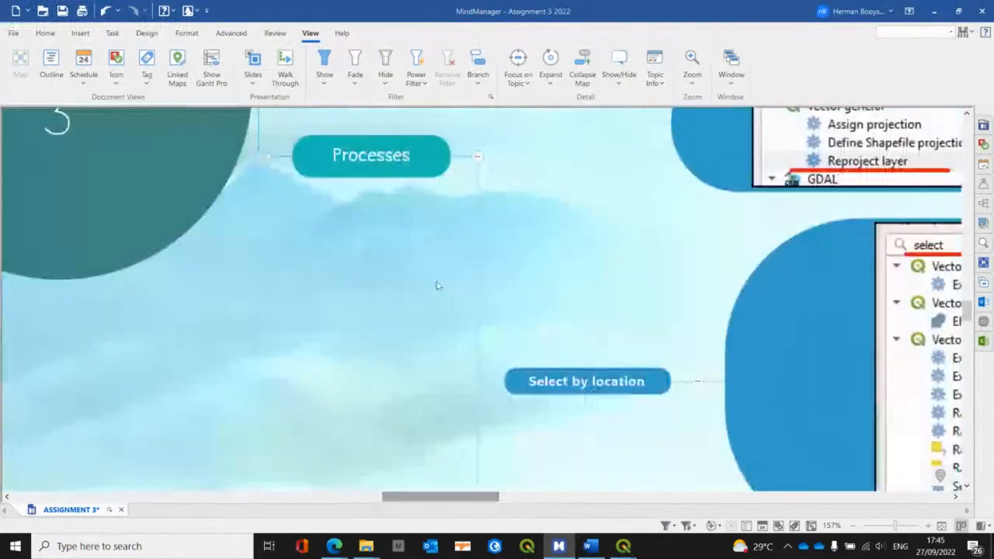
scroll(546, 233, up, 2)
scroll(549, 235, up, 3)
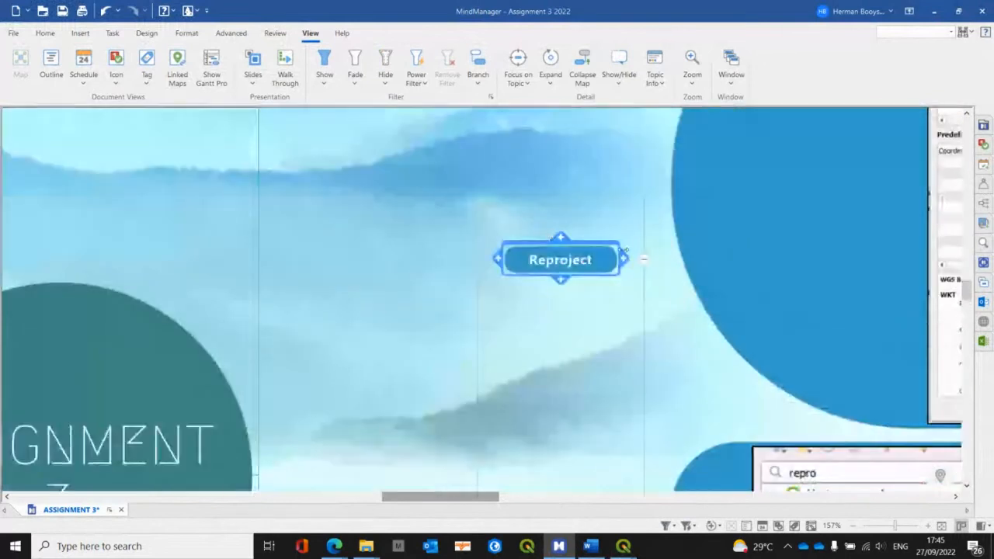
scroll(615, 502, down, 1)
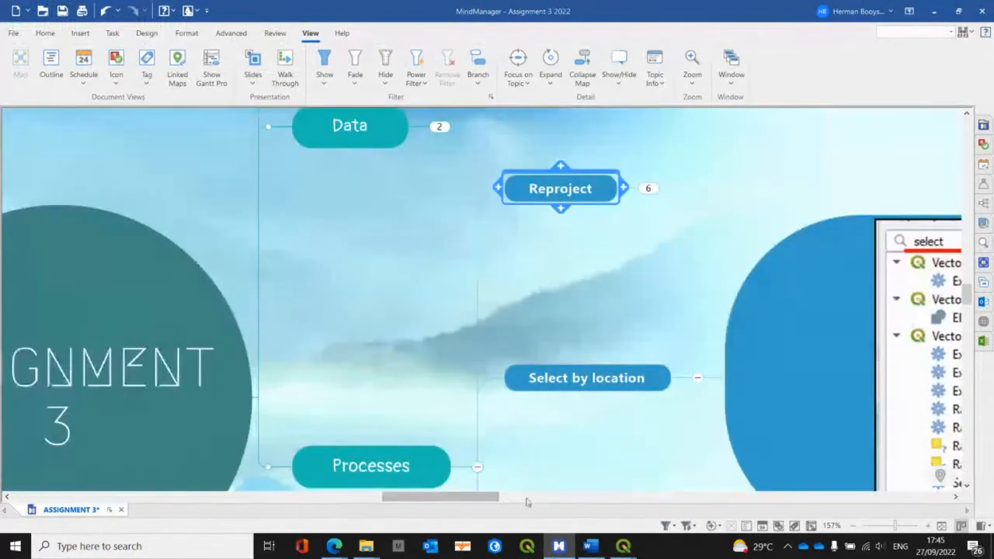
Step: View the Select by Location dialog example in the mind map and expand the subtopics that follow it
drag(459, 501, 568, 497)
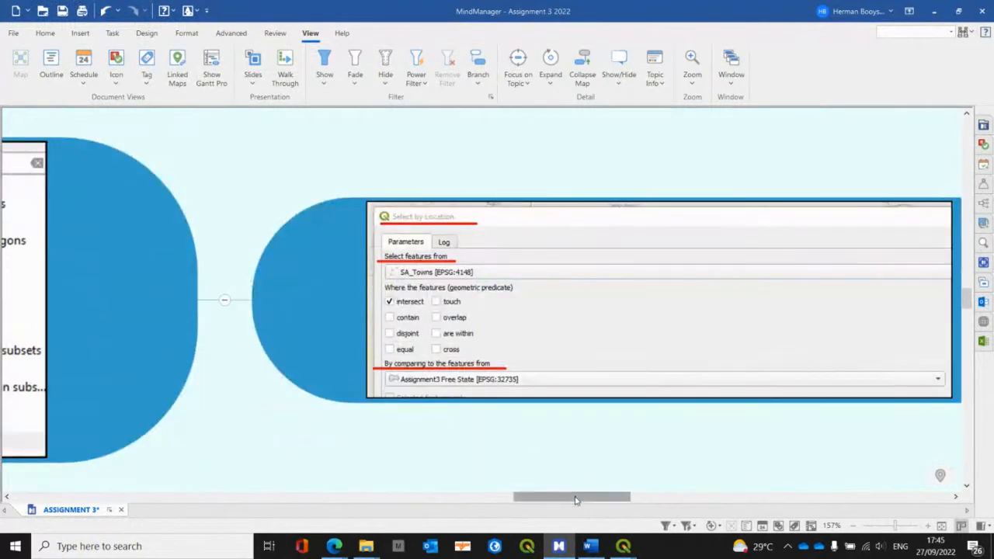
drag(578, 497, 626, 496)
click(686, 300)
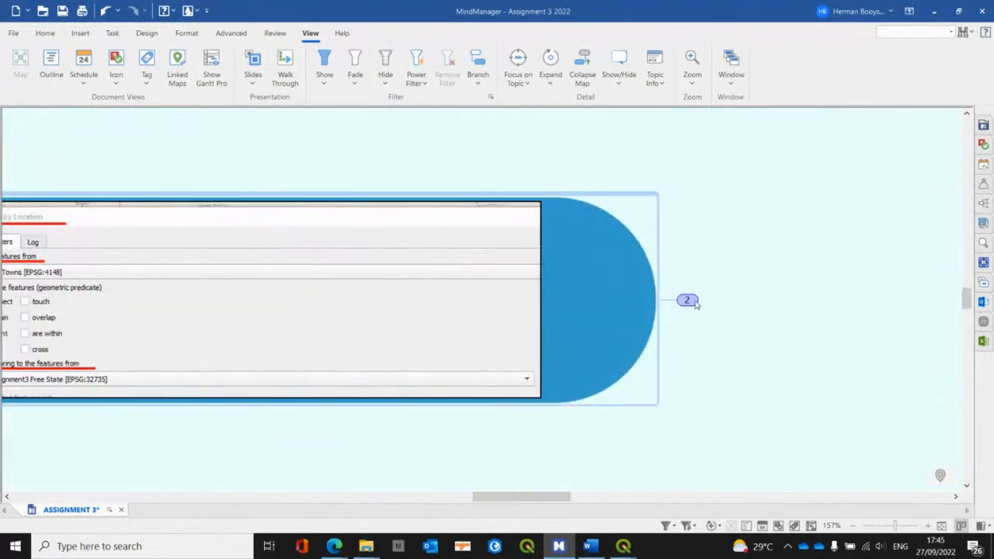
drag(529, 503, 460, 495)
Step: Return to the QGIS project and start exporting the selected features of SA_Towns_29 in GeoPackage format
key(alt+Tab)
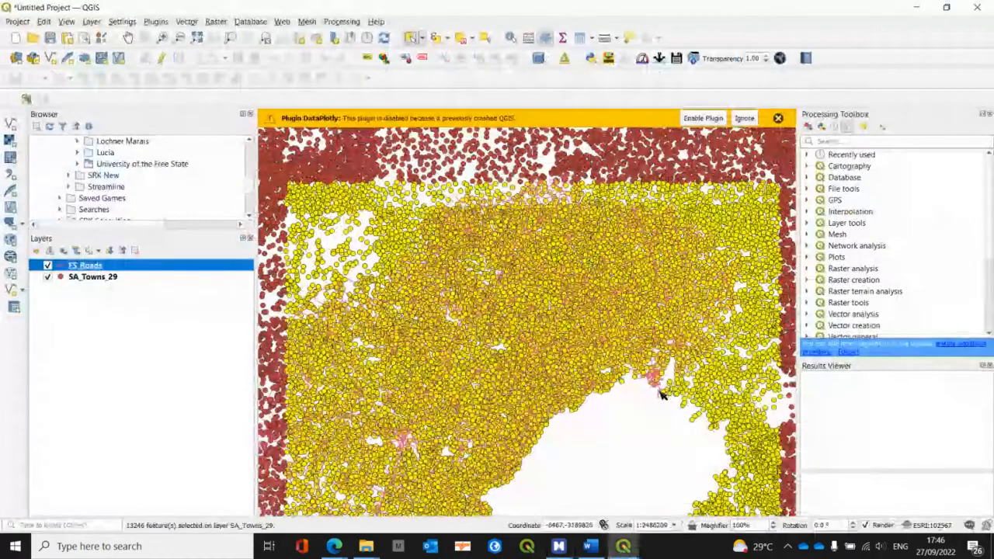
click(95, 280)
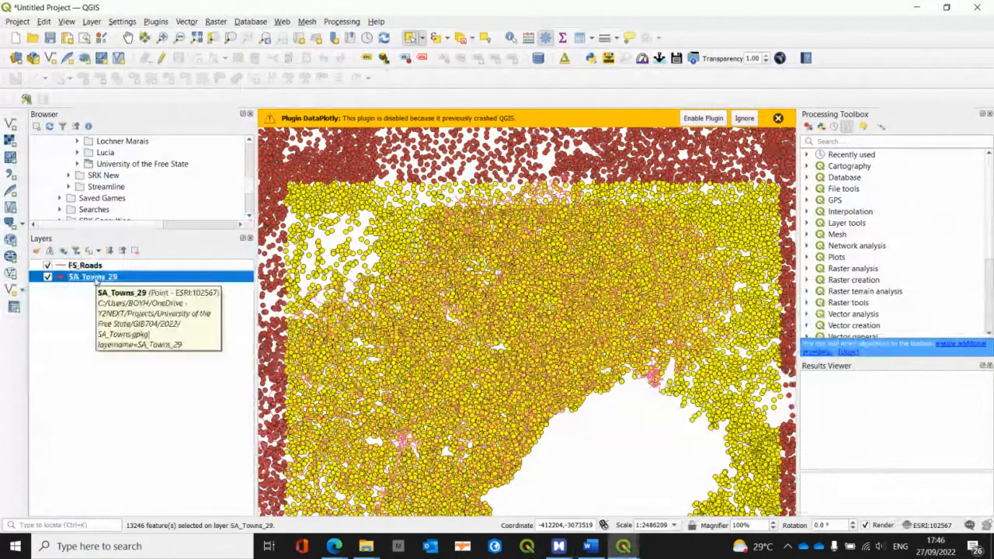
right_click(96, 279)
mouse_move(124, 261)
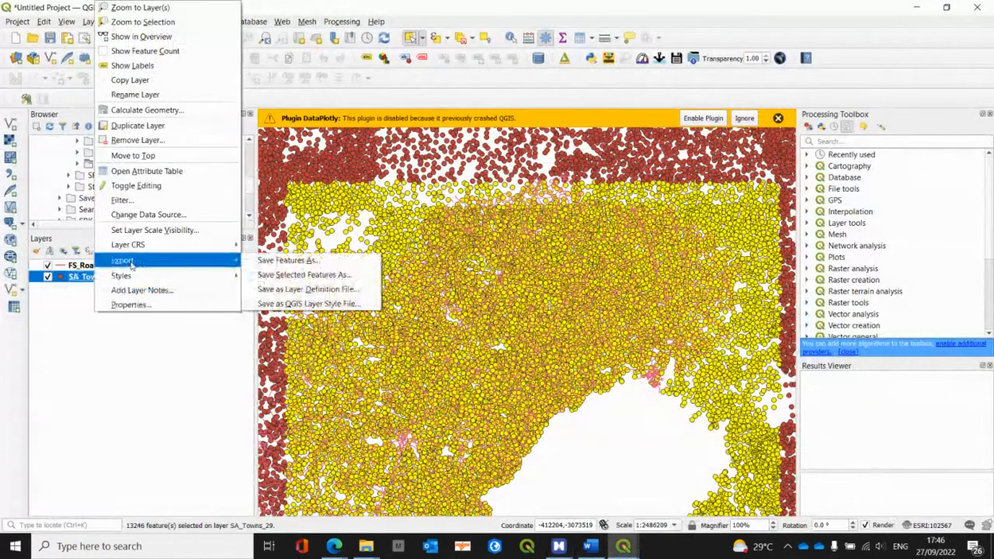
click(299, 275)
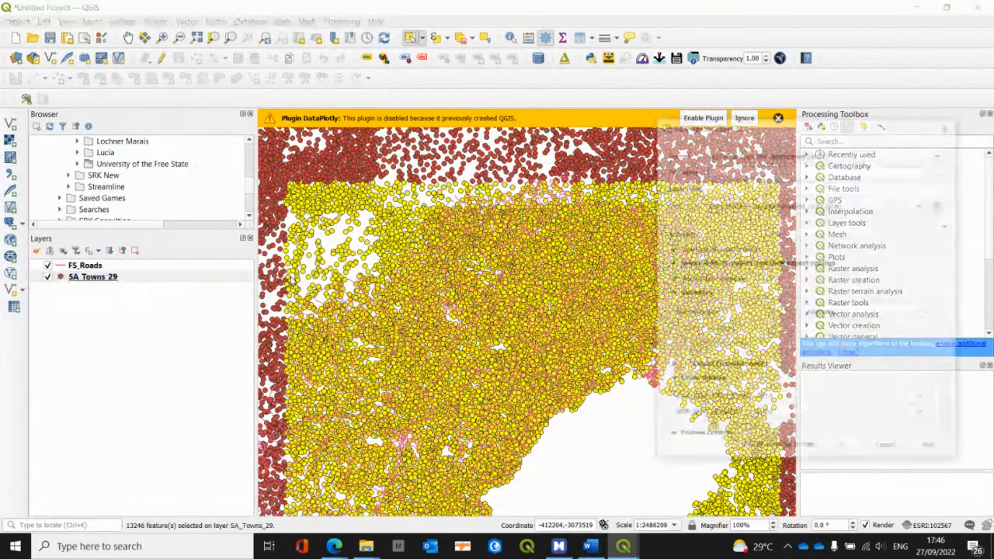
click(738, 154)
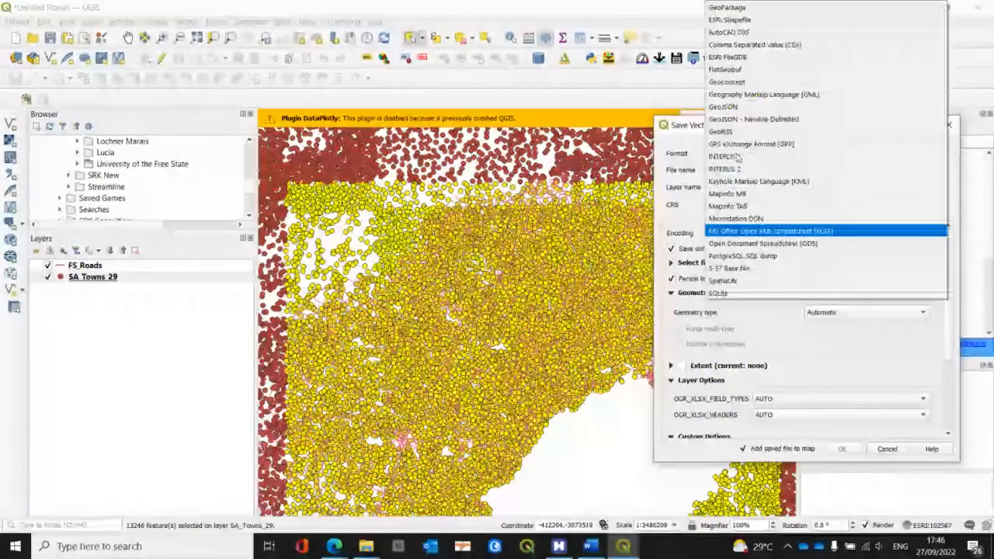
click(727, 8)
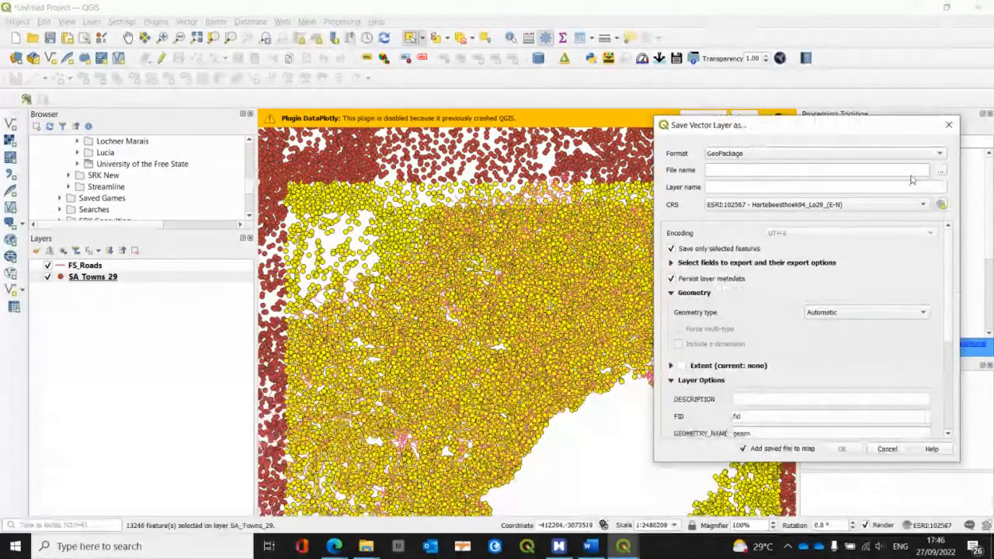
Step: Browse to the 2022 folder under University of the Free State, GIB704, as the export's save location
click(941, 170)
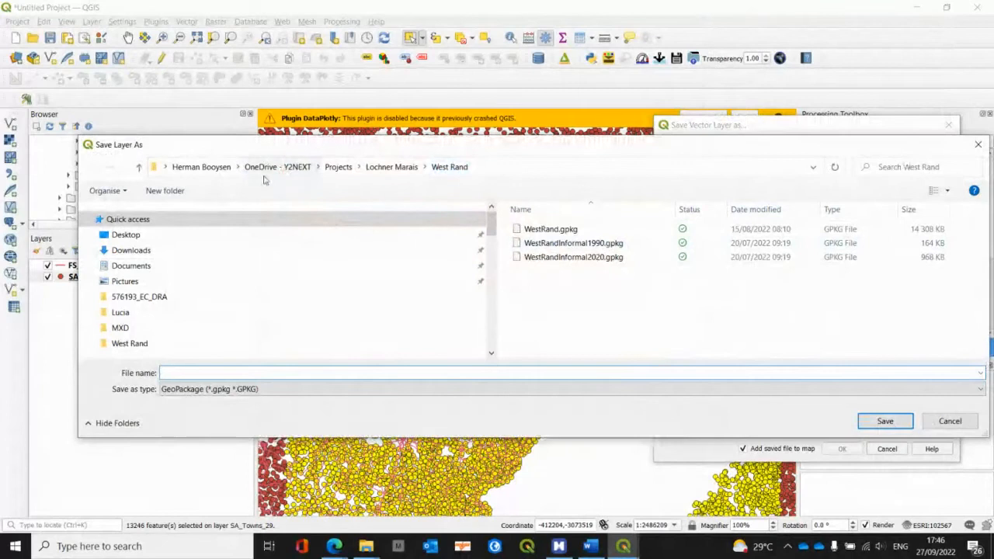
click(335, 168)
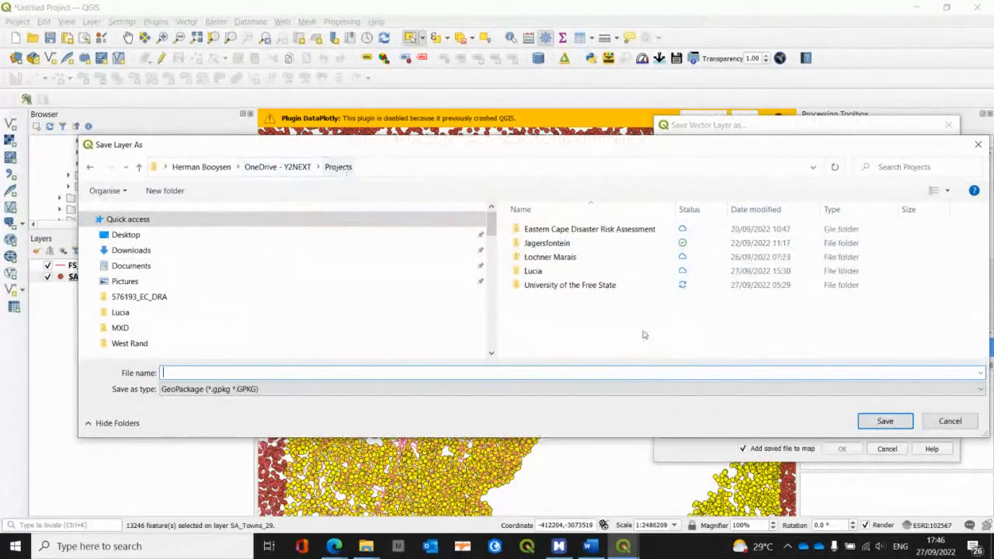
double_click(589, 285)
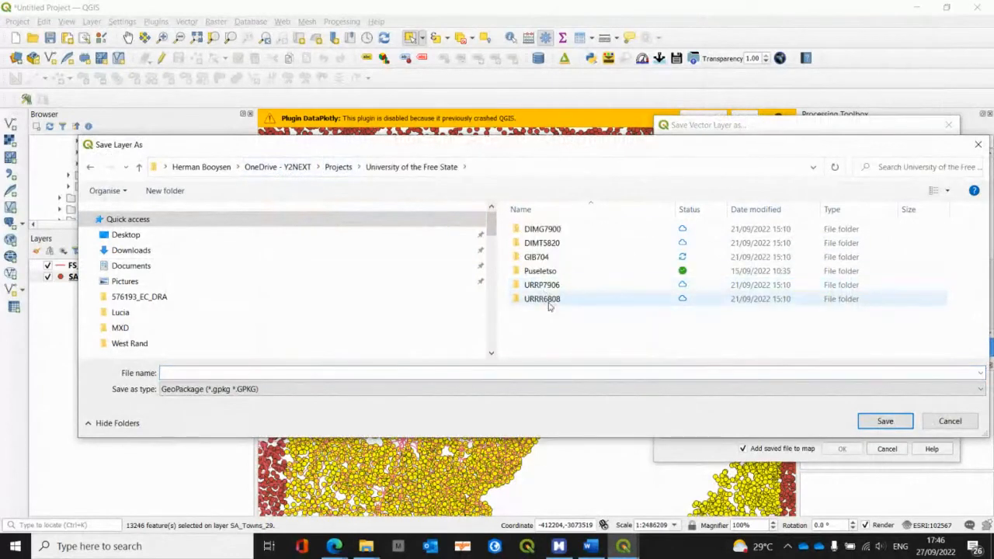
click(536, 258)
double_click(536, 257)
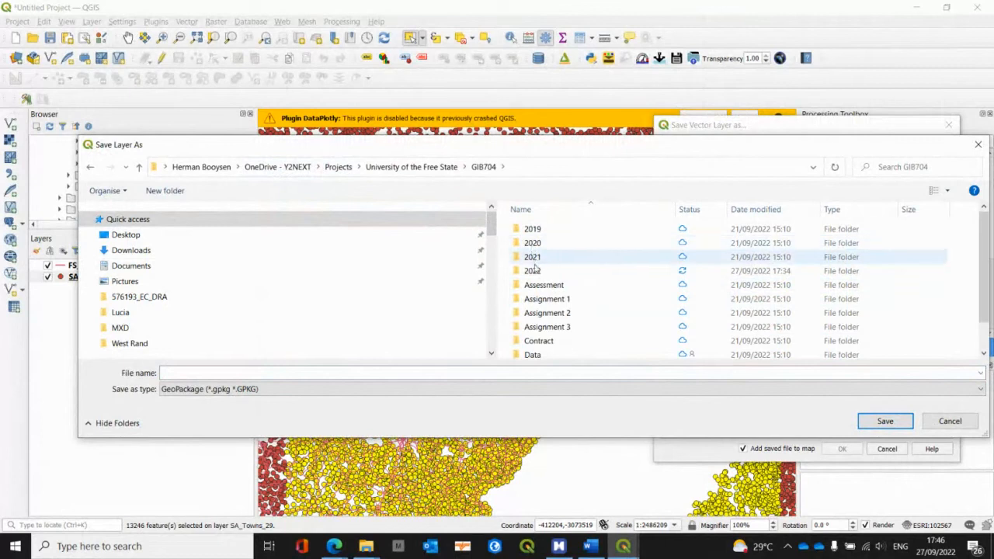
double_click(536, 271)
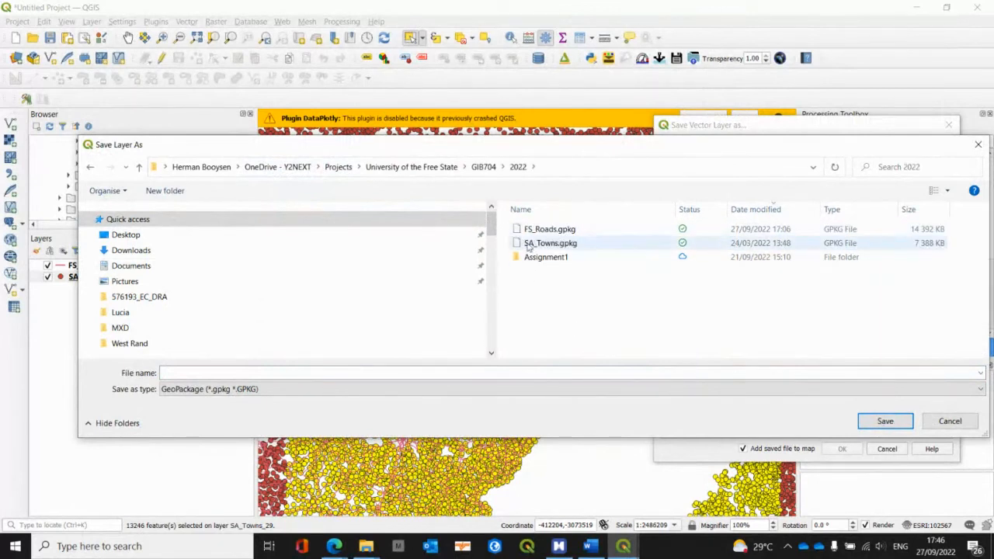
Step: Name the GeoPackage FreeStateTowns, export the selected towns with the saved file added to the map, and hide SA_Towns_29
click(187, 369)
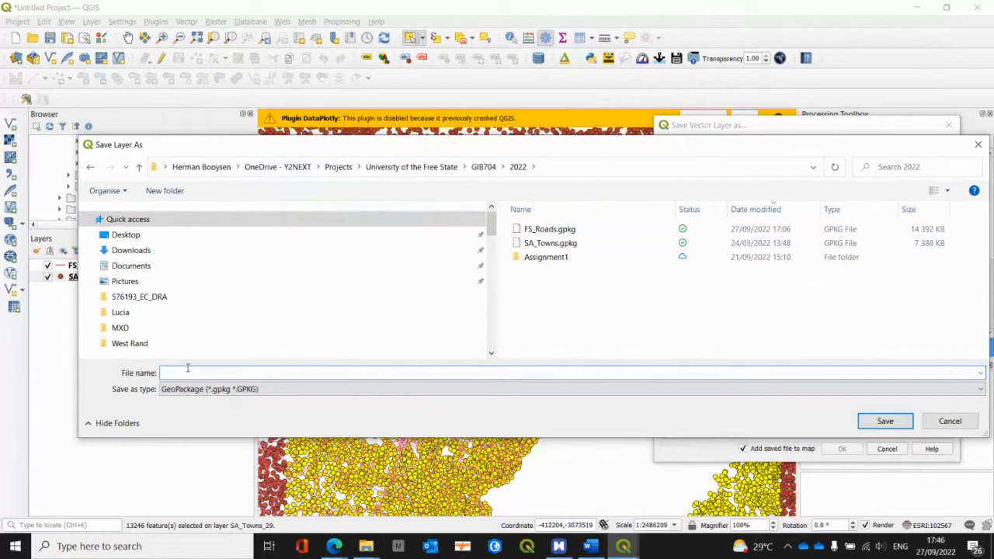
text(Free)
text(StateTowns)
click(885, 421)
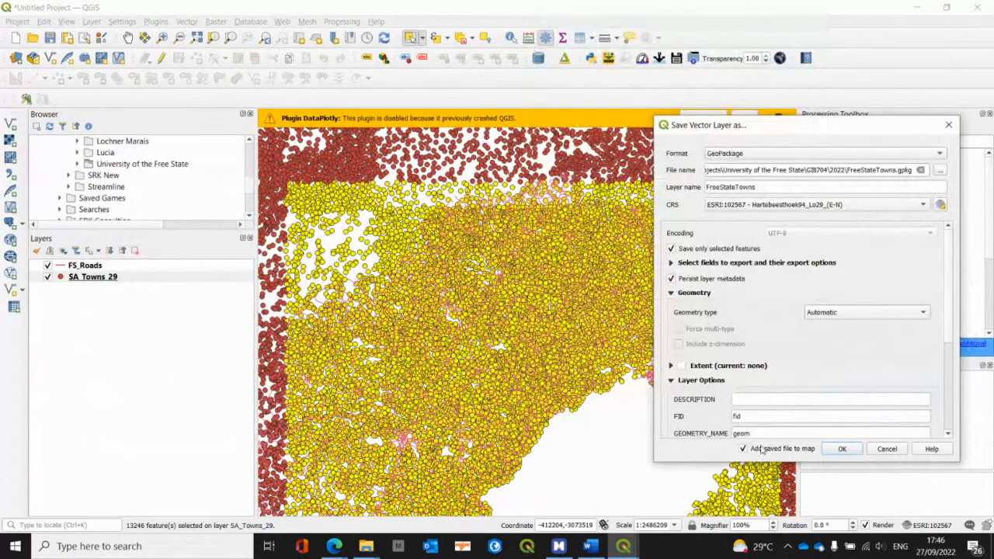
click(839, 449)
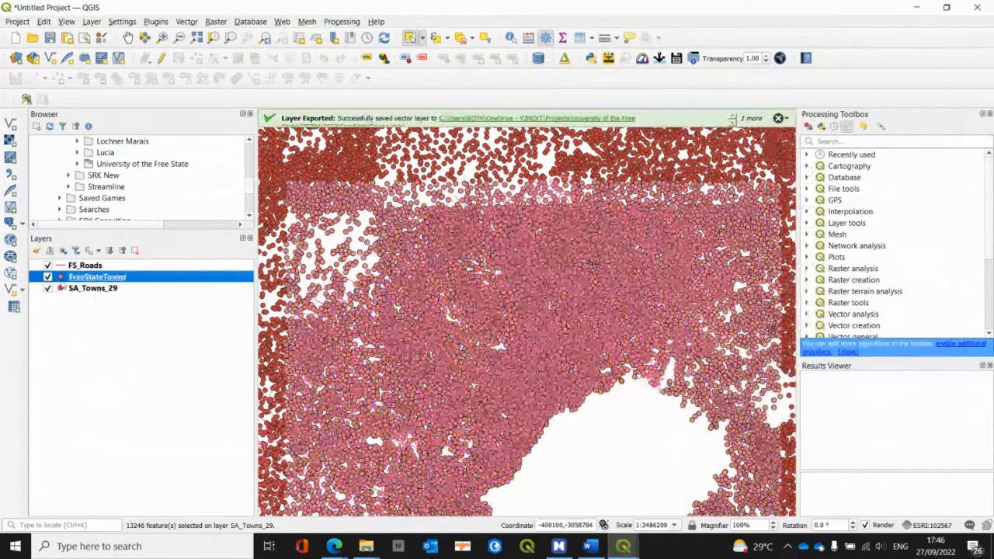
click(48, 288)
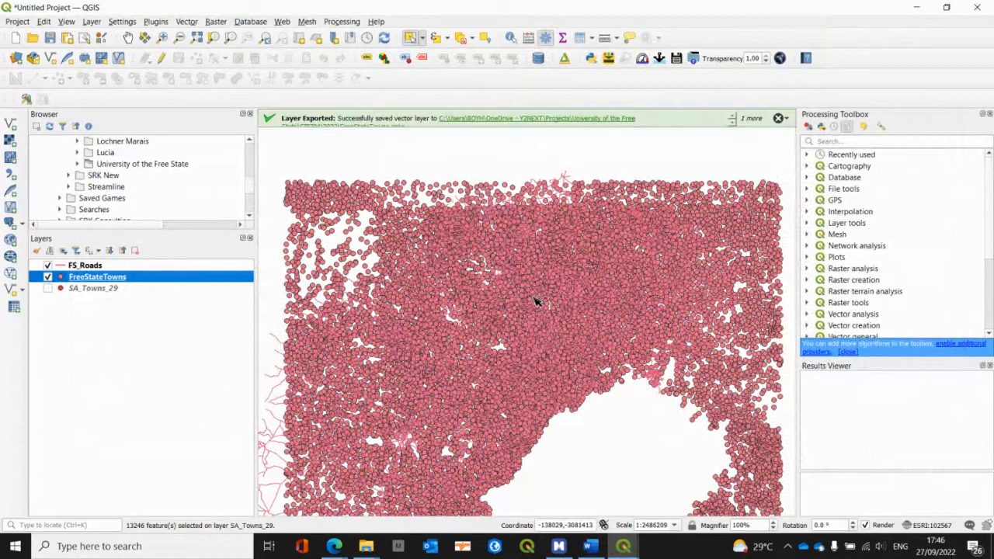
scroll(479, 353, up, 2)
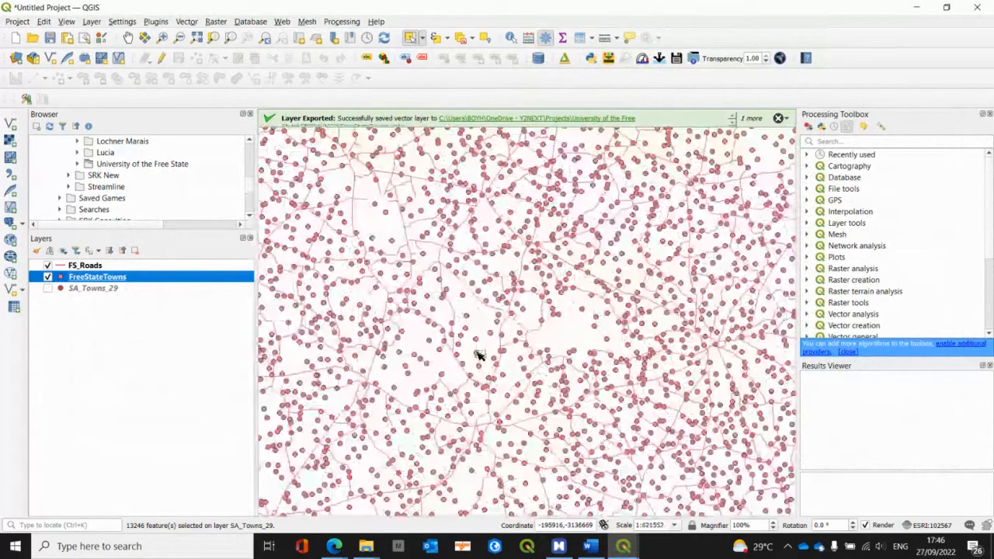
Step: Switch to the MindManager map and review the Save Selected Features As example, expanding its final subtopic with the export settings
key(alt+Tab)
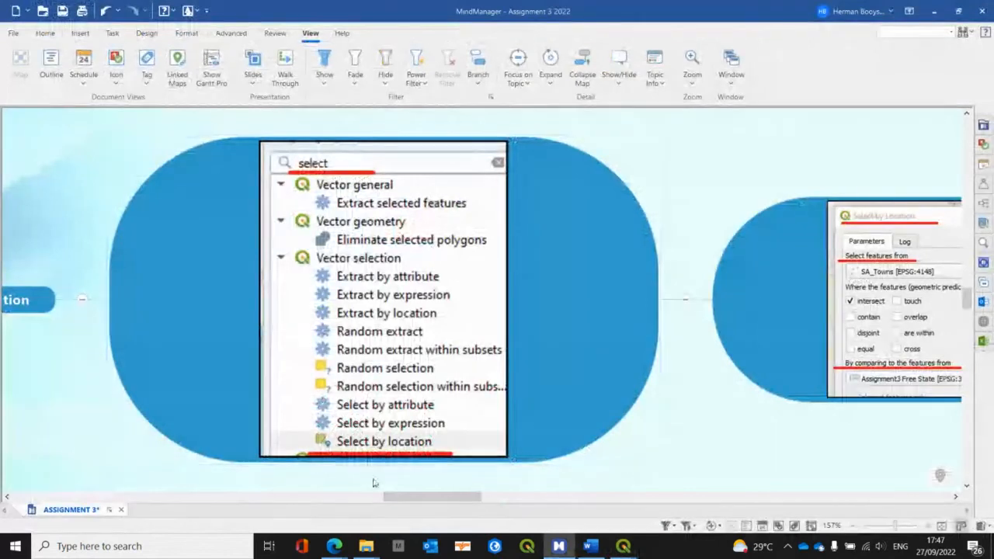
drag(417, 499, 577, 499)
scroll(522, 365, down, 3)
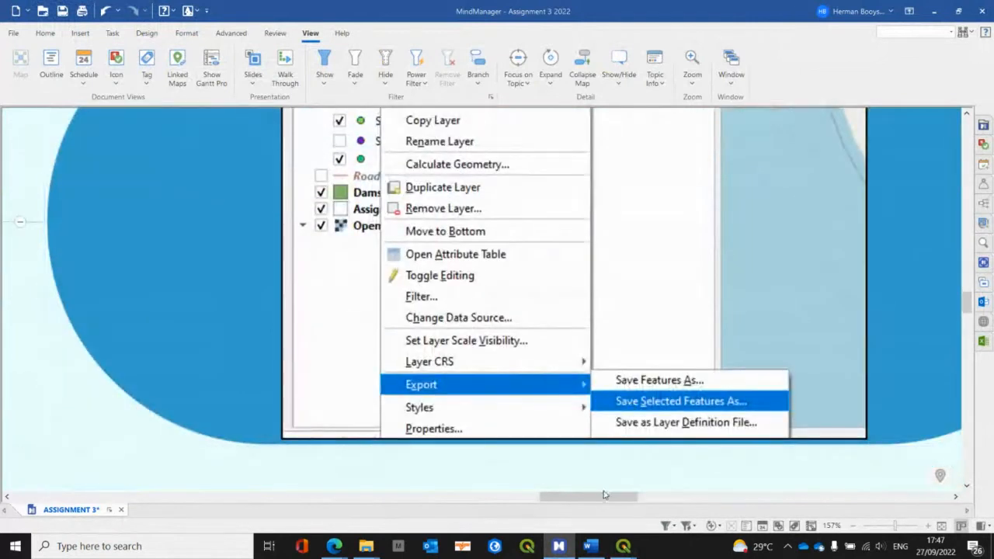
drag(604, 497, 656, 505)
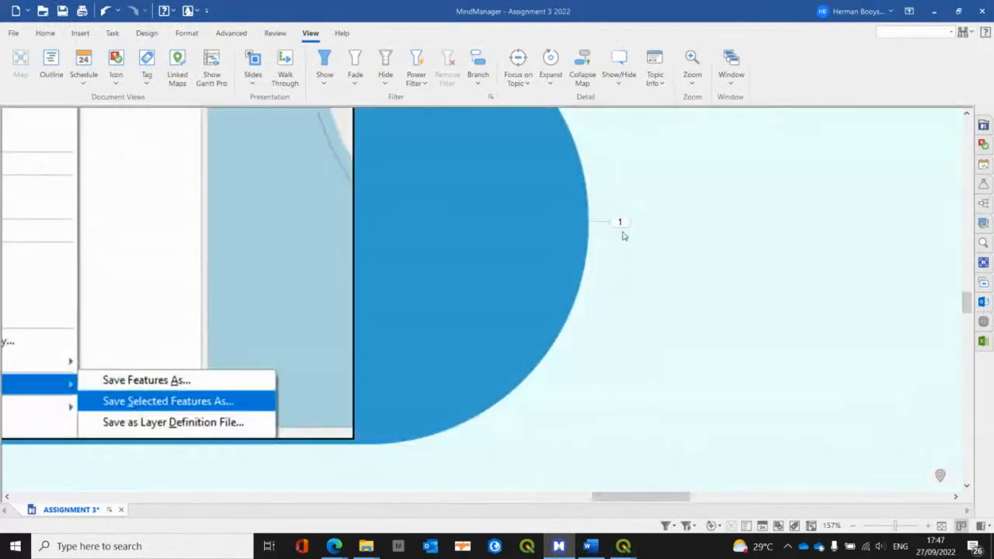
click(621, 223)
drag(618, 499, 728, 499)
scroll(571, 342, up, 1)
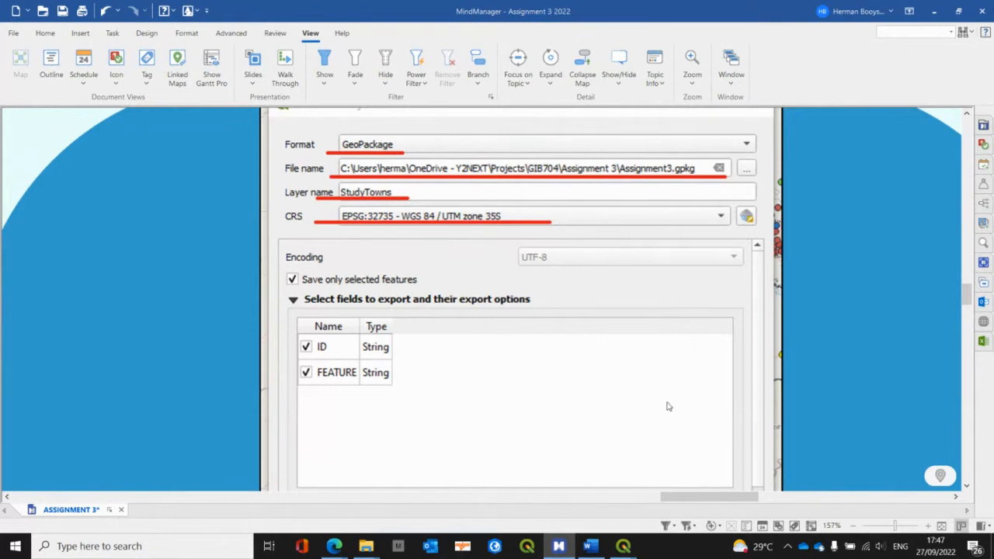
Step: Collapse the Select by location topic and briefly expand Symbology to view its subtopic
drag(698, 501, 466, 498)
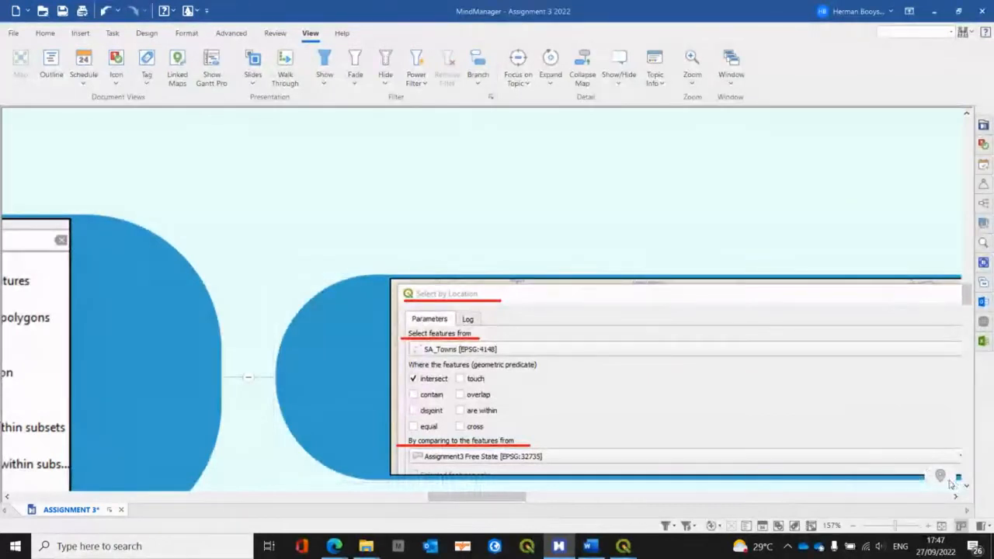
drag(465, 498, 369, 495)
click(588, 377)
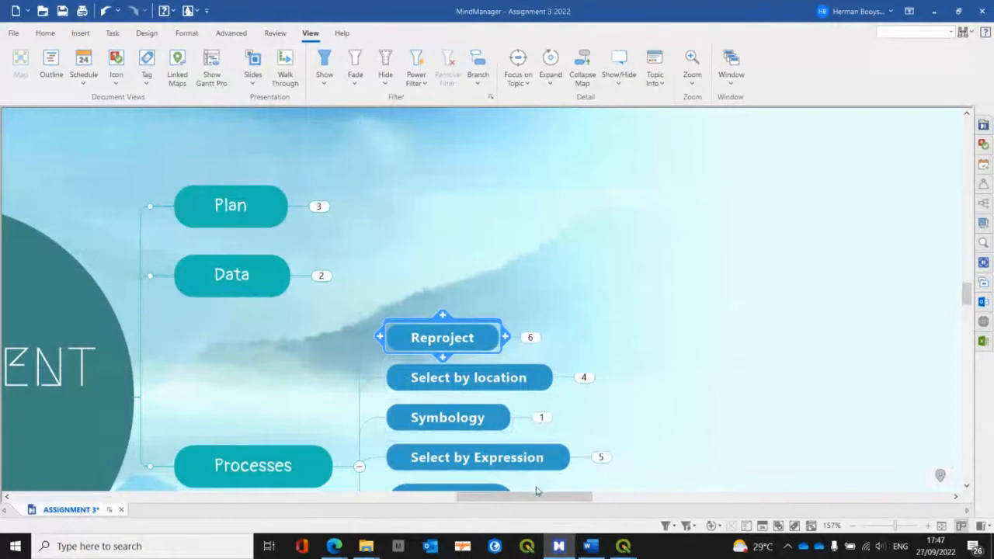
click(542, 419)
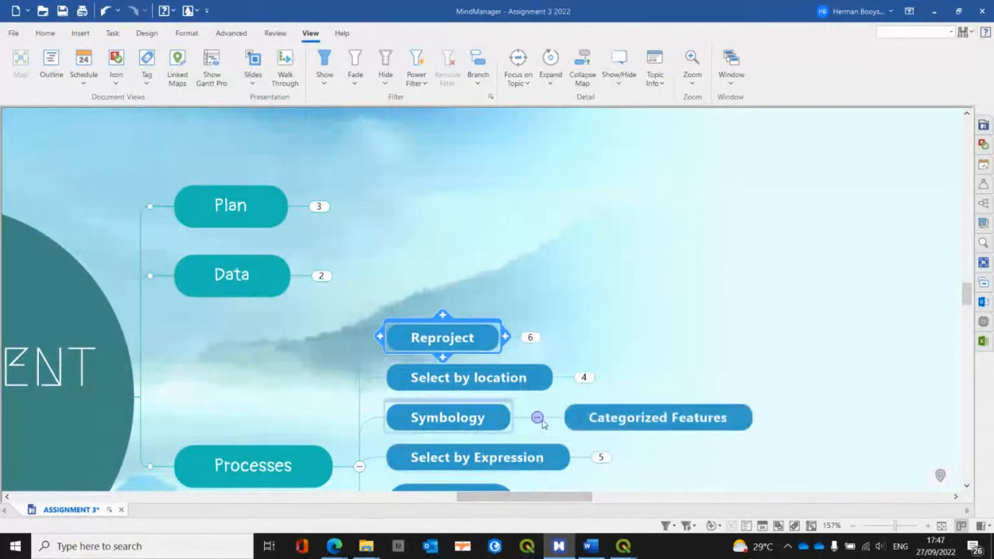
click(541, 421)
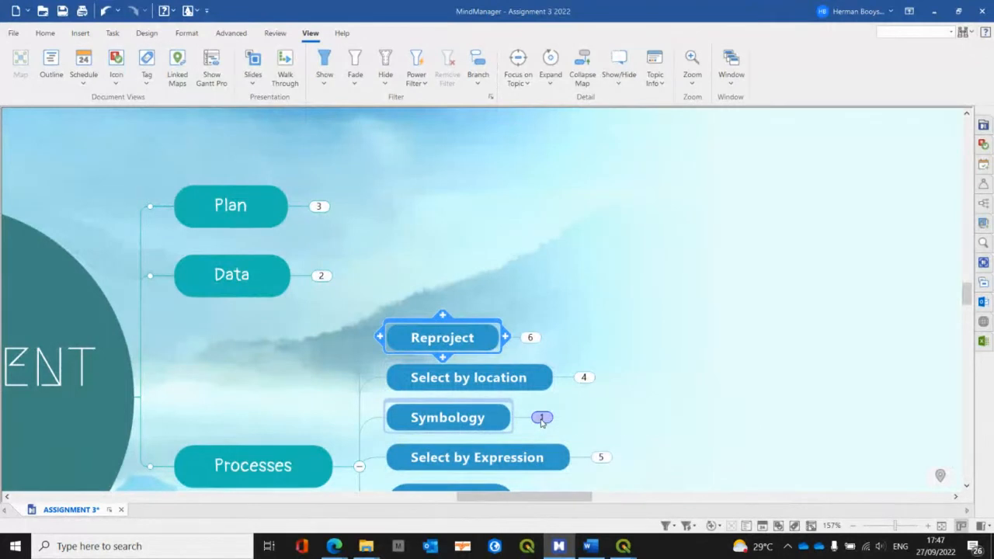
Step: Switch to QGIS and style the FreeStateTowns layer as Categorized by the FEATURE field with random colors, classifying all values
key(alt+Tab)
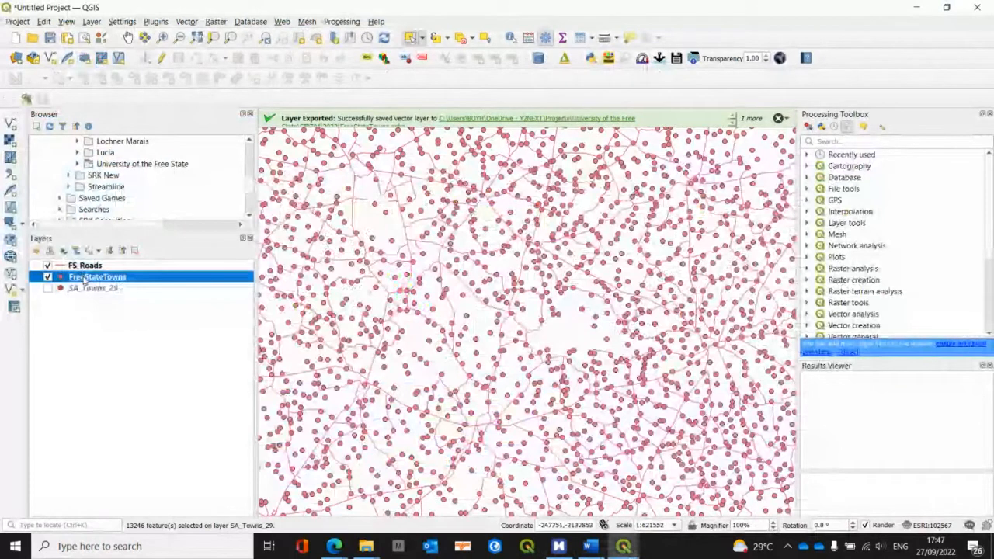
right_click(84, 281)
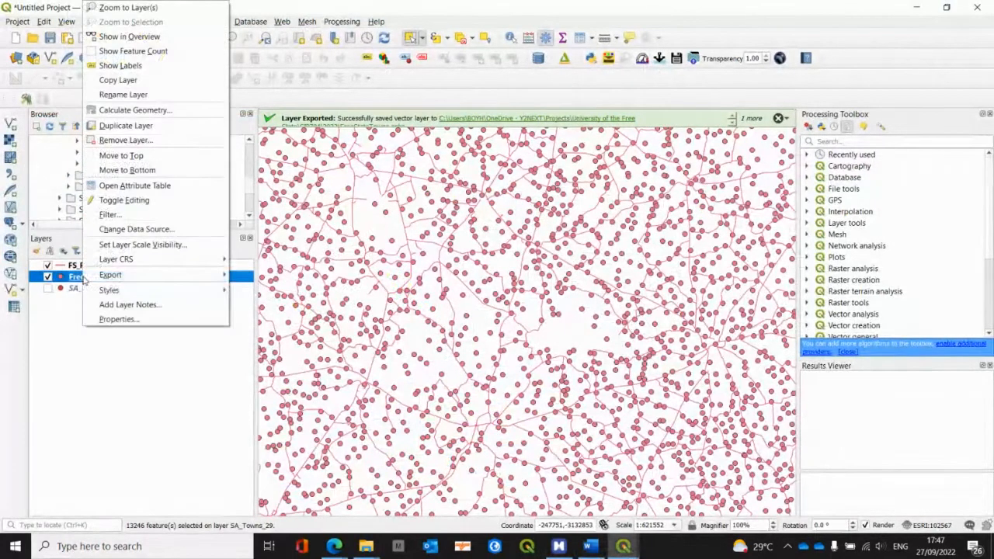
click(116, 320)
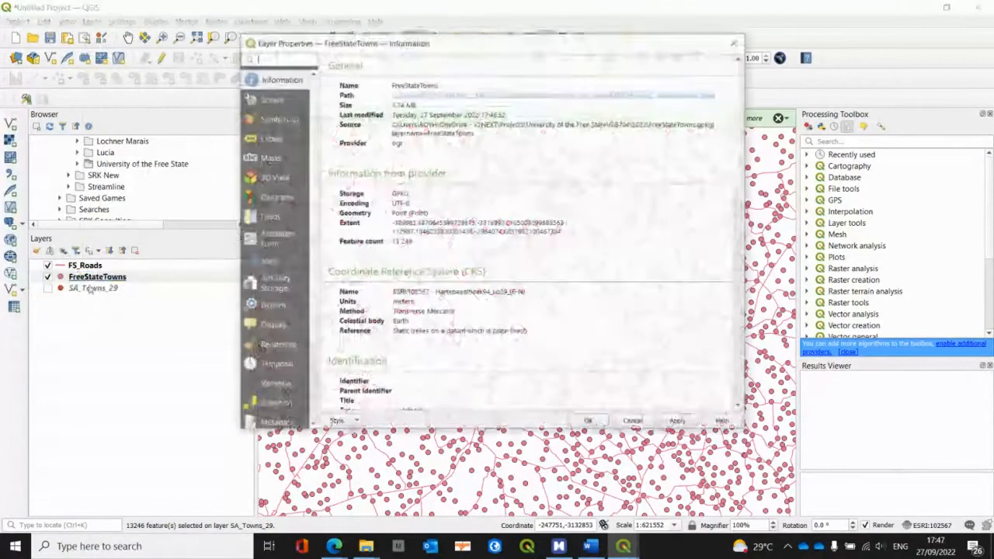
click(284, 119)
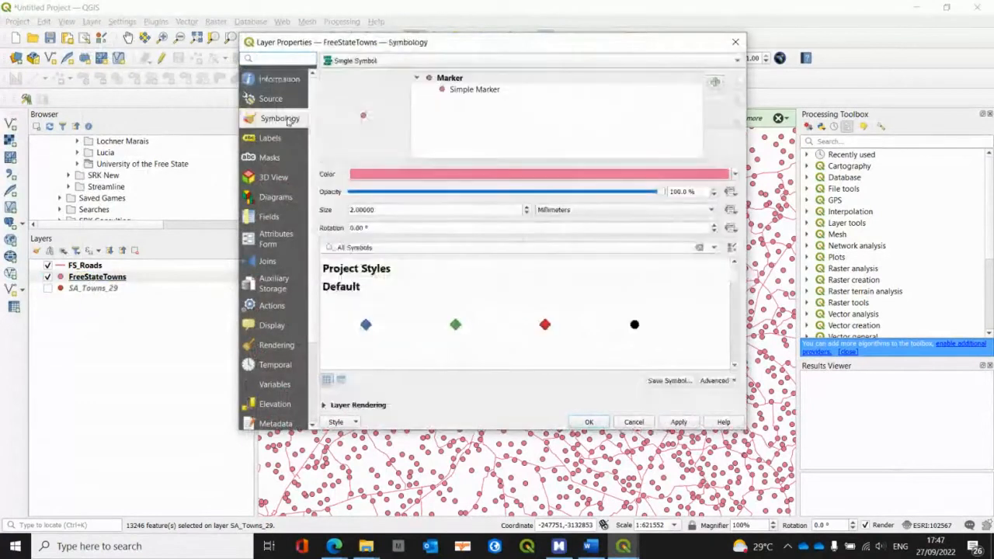
click(362, 60)
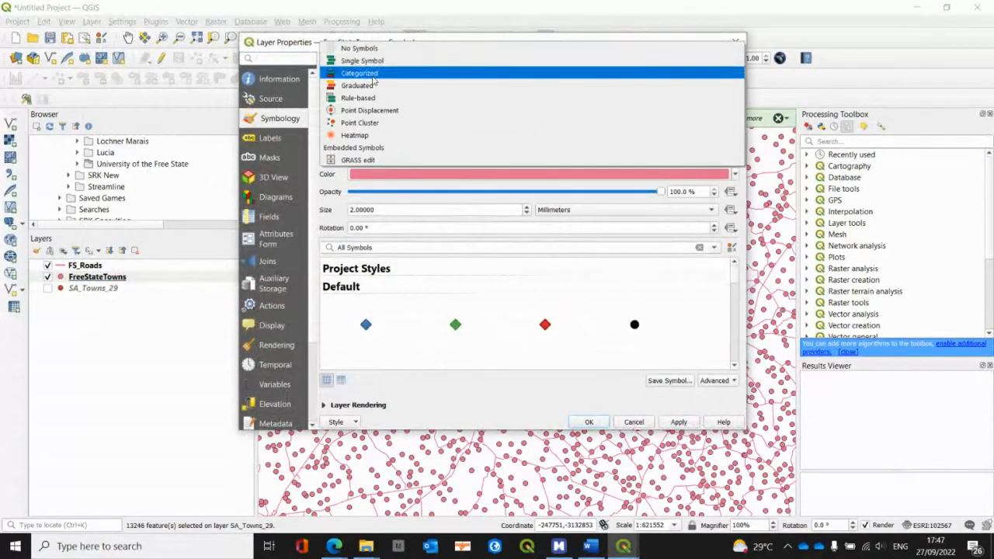
click(365, 74)
click(719, 79)
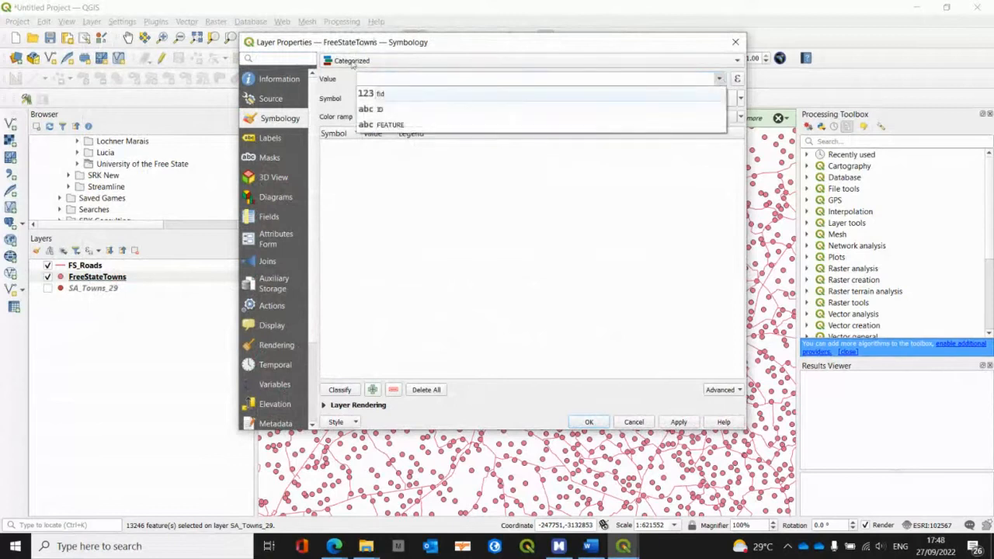
click(403, 125)
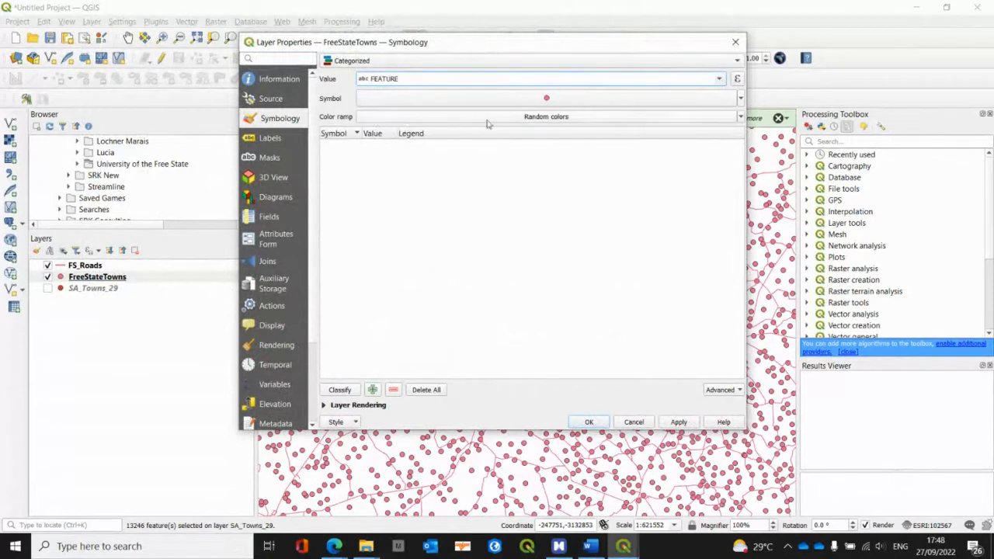
click(338, 390)
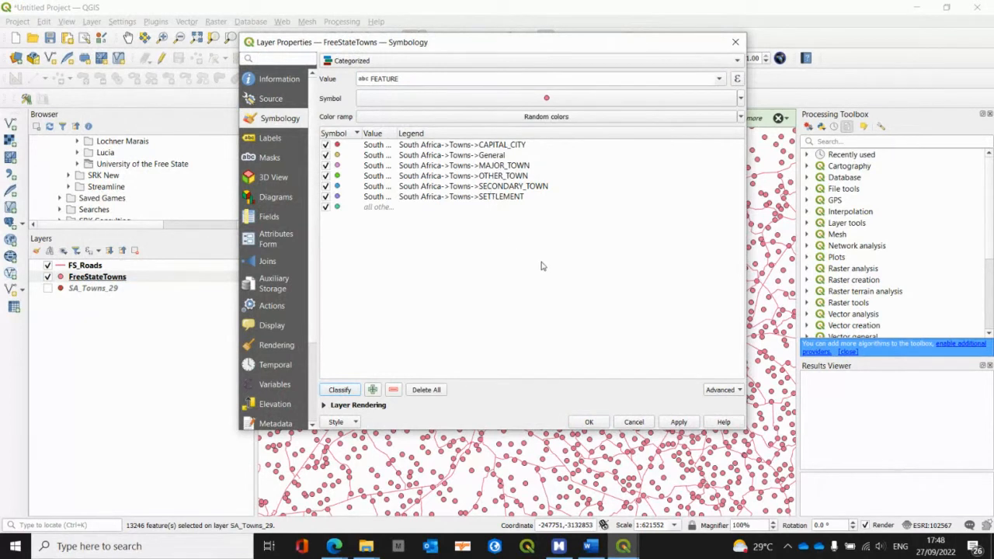
click(591, 423)
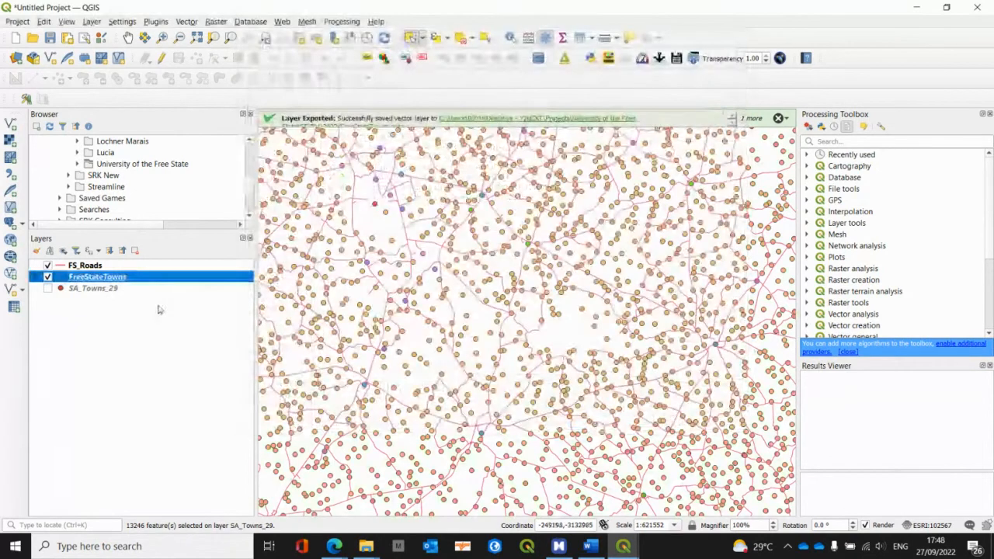
Step: Expand the FreeStateTowns legend and inspect the categorized towns across the map
scroll(454, 315, down, 2)
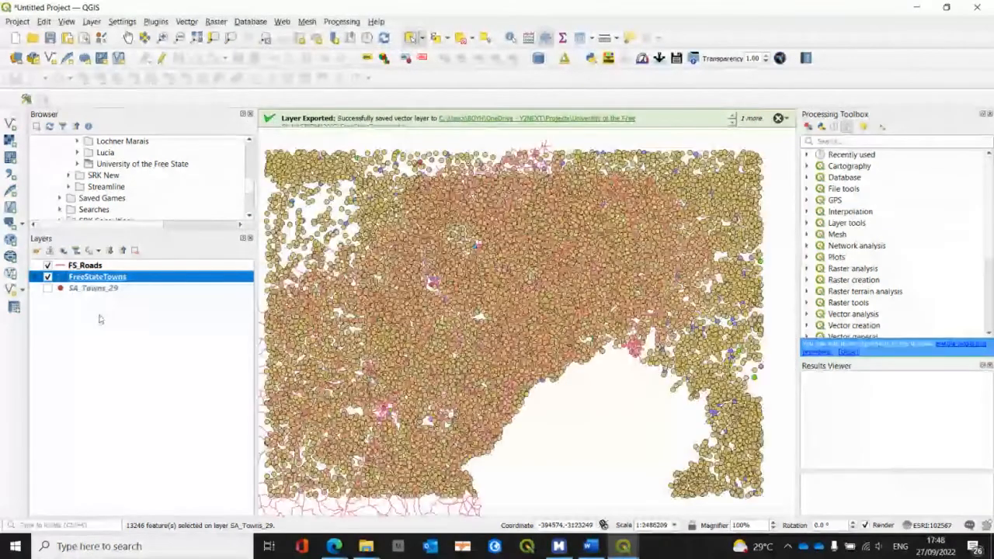
click(36, 277)
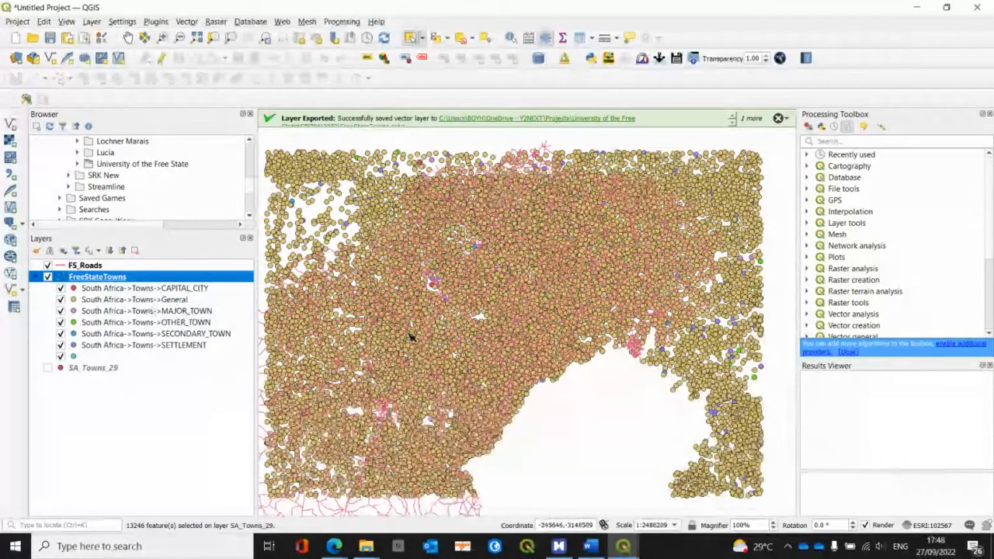
scroll(412, 335, up, 2)
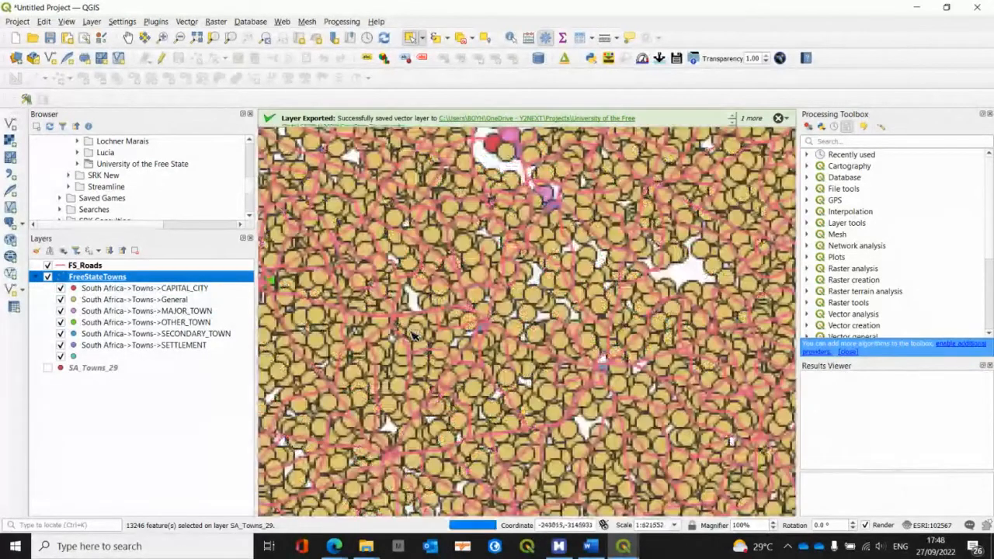
scroll(412, 335, up, 1)
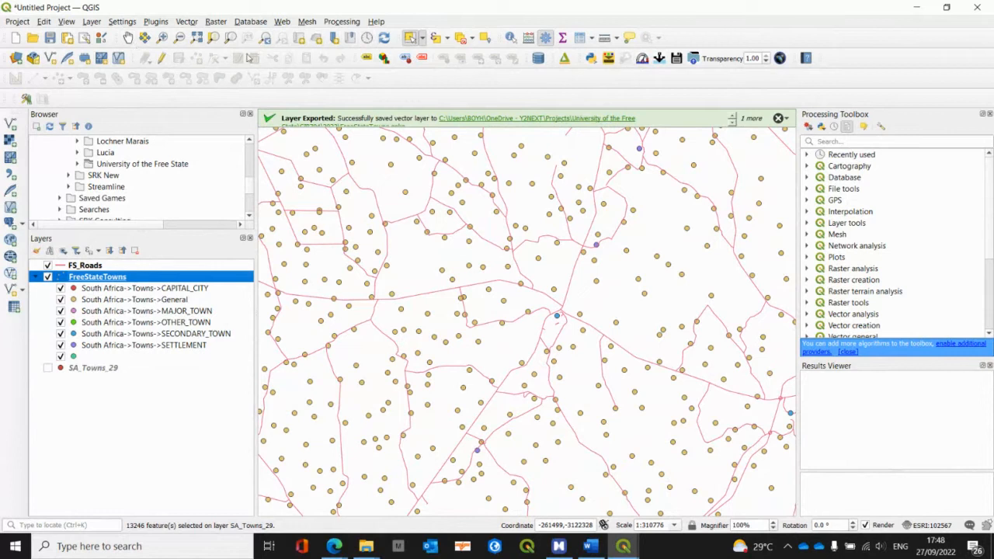
Step: Identify a secondary town, a settlement and a general point of FreeStateTowns on the map, closing the results after viewing them
click(510, 37)
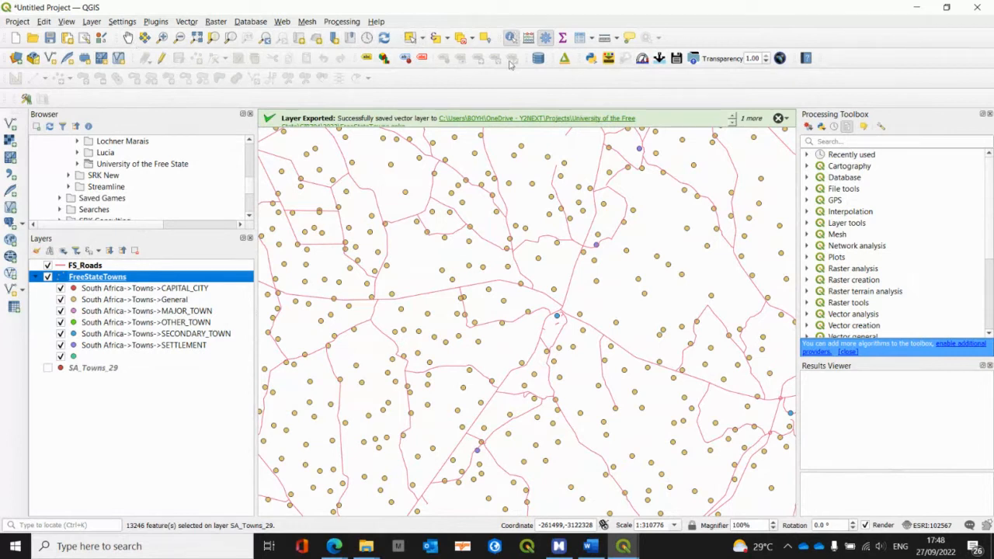
click(557, 316)
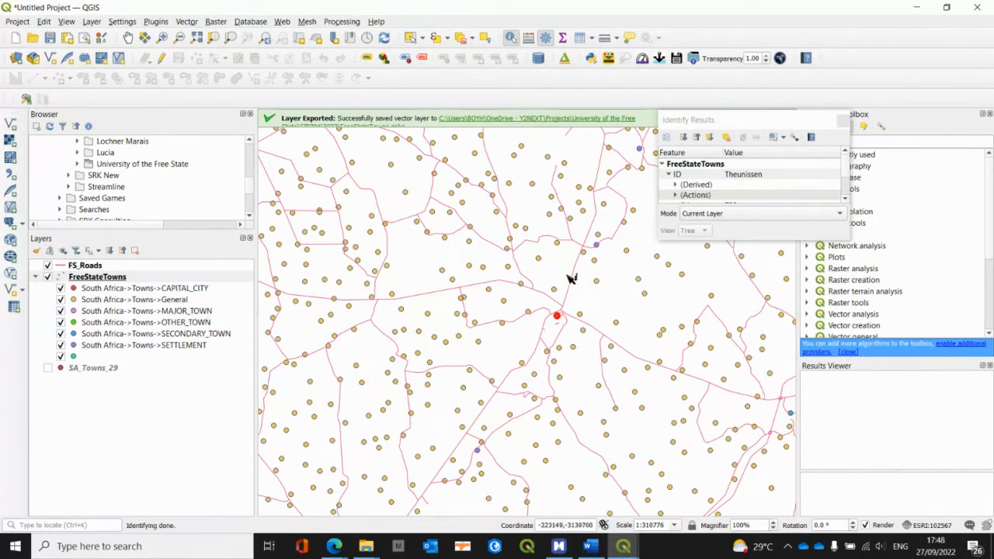
click(675, 301)
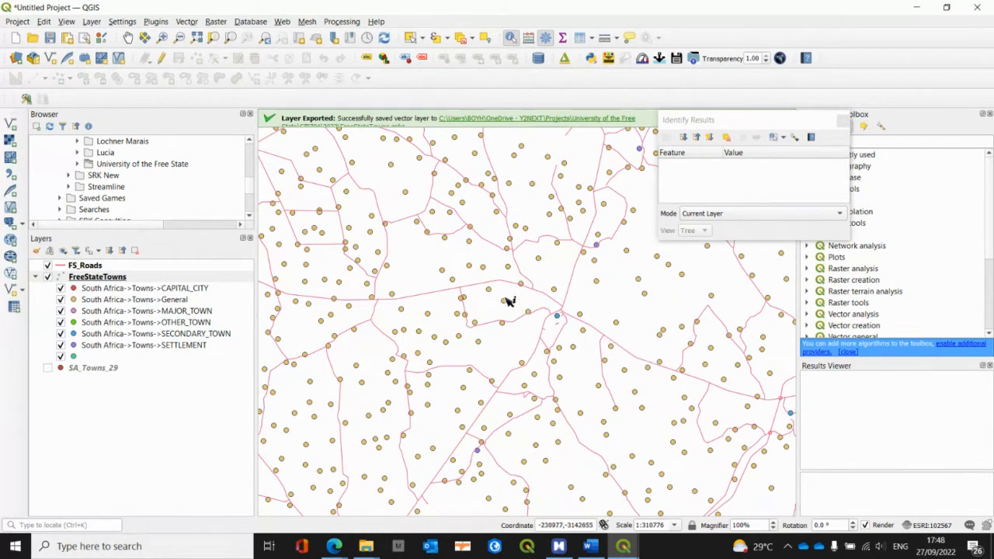
click(596, 246)
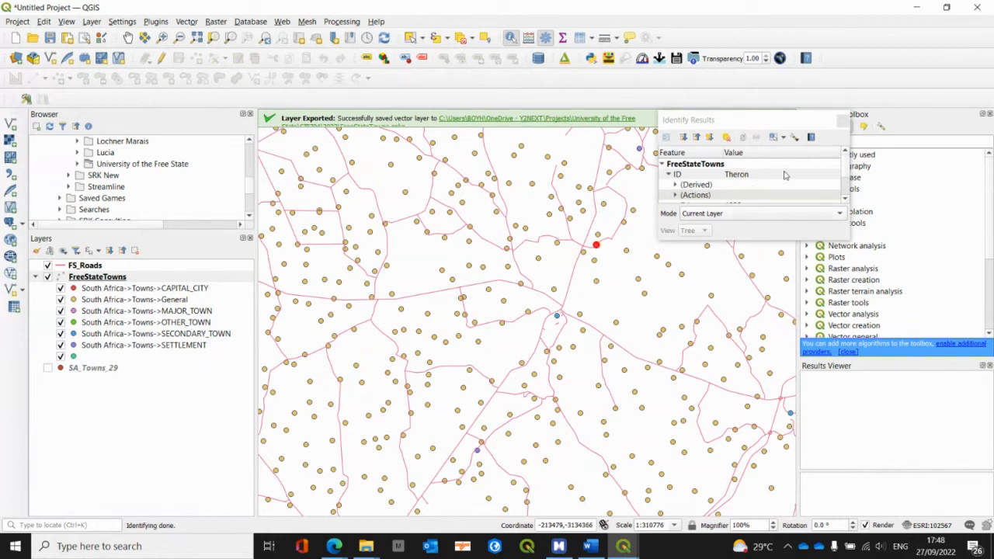
click(844, 121)
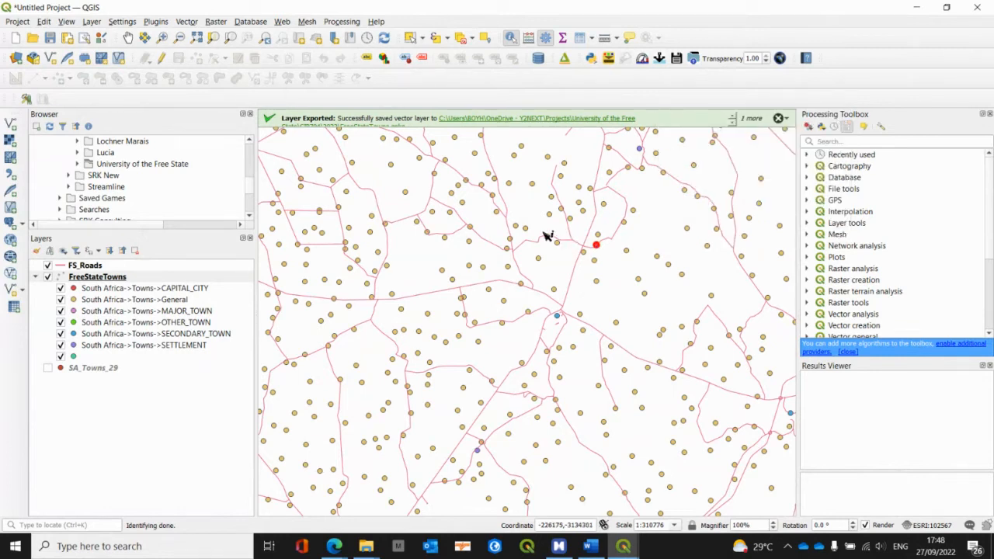
click(442, 270)
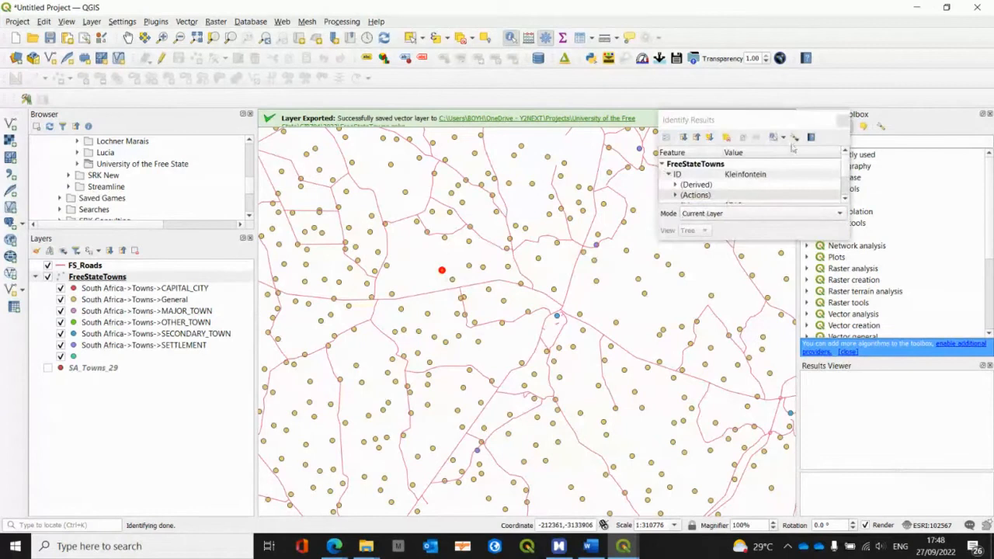
click(844, 121)
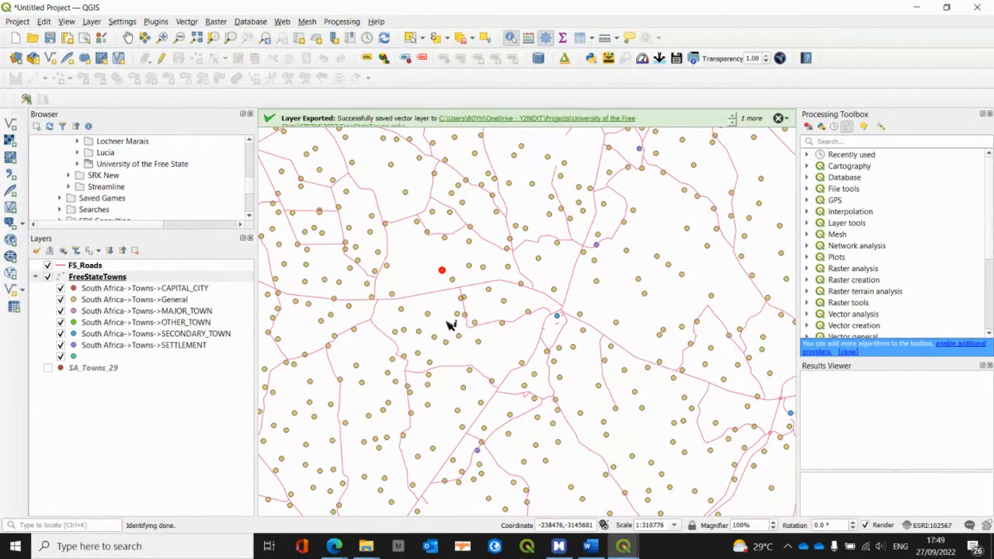
Step: Switch to the MindManager map and expand Select by Expression through its Use and to select subtopics to review the town categories to select
key(alt+Tab)
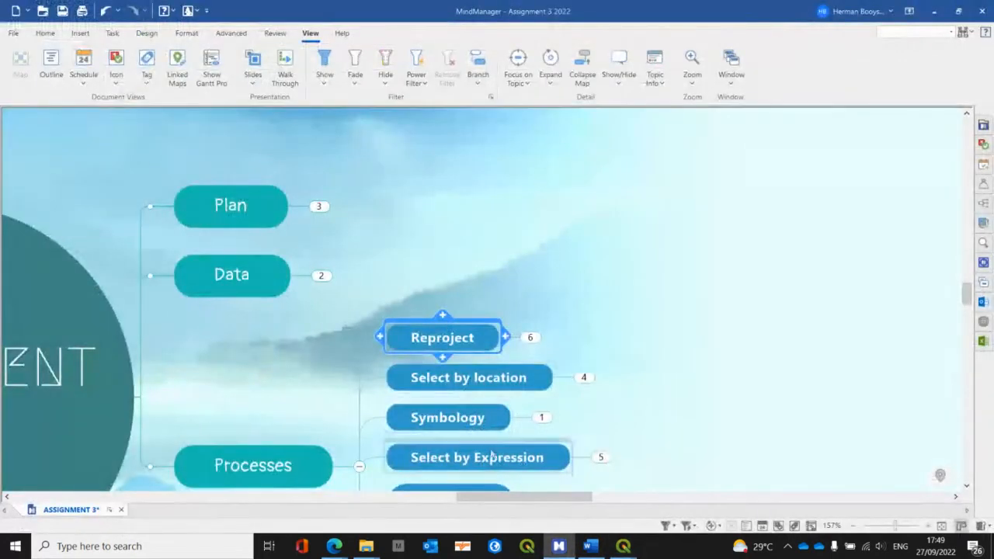
scroll(626, 418, down, 2)
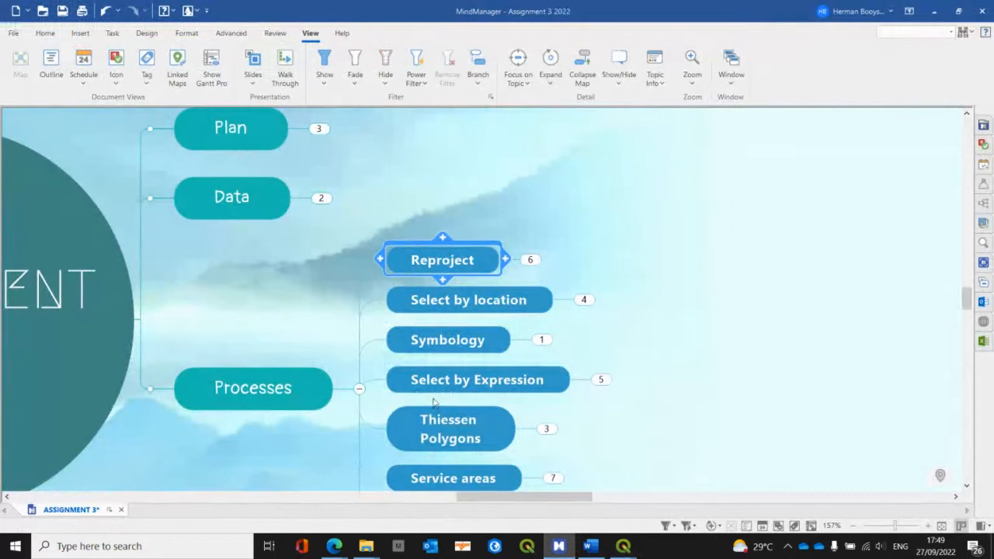
click(600, 379)
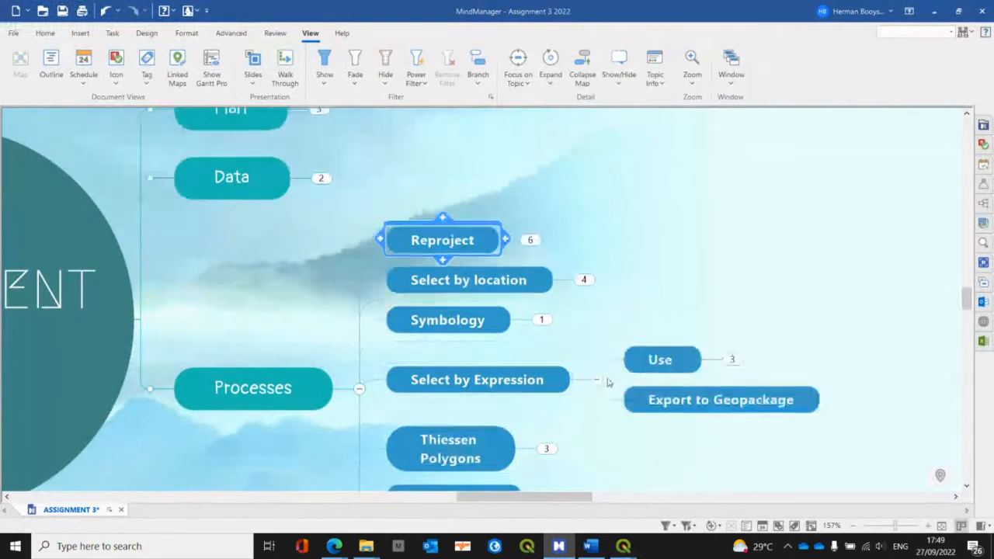
click(732, 359)
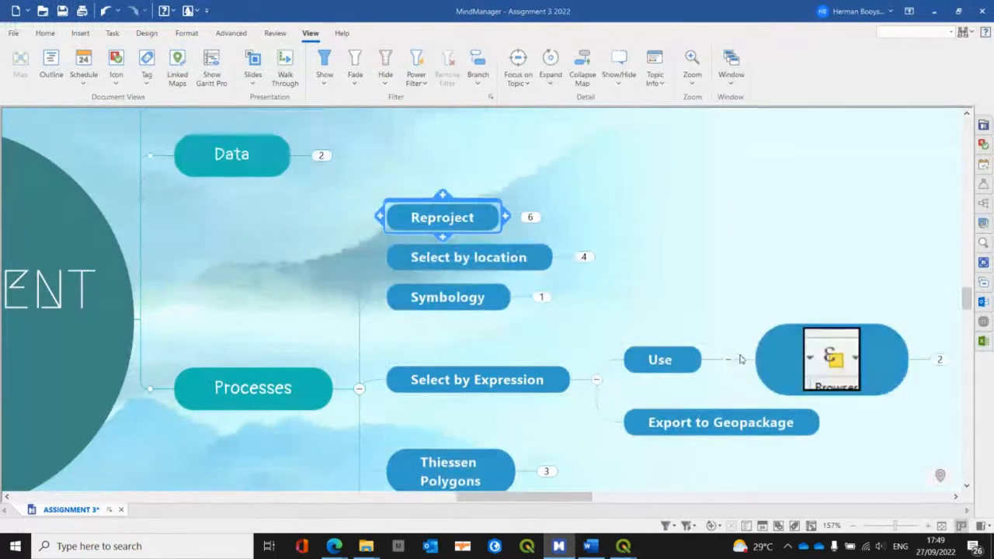
drag(535, 496, 591, 497)
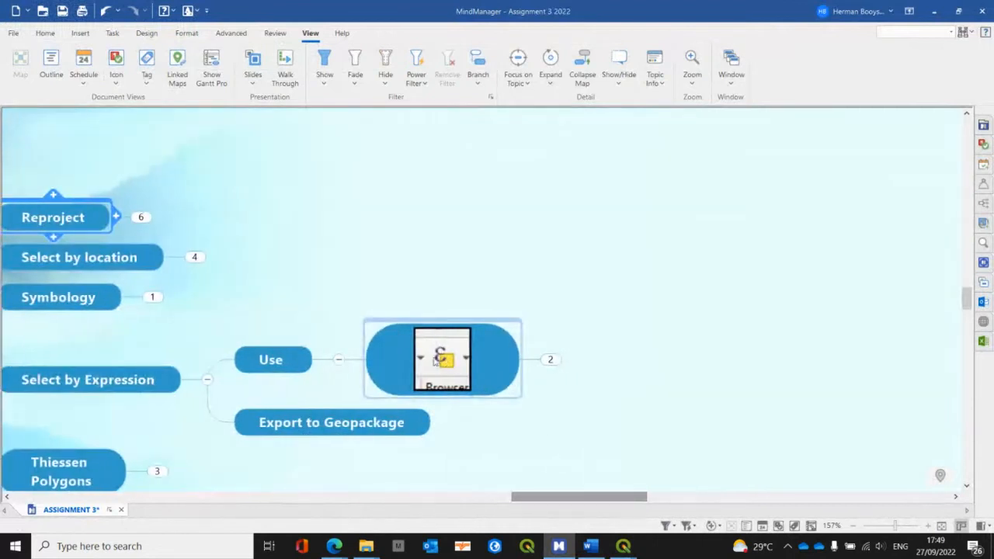
click(559, 363)
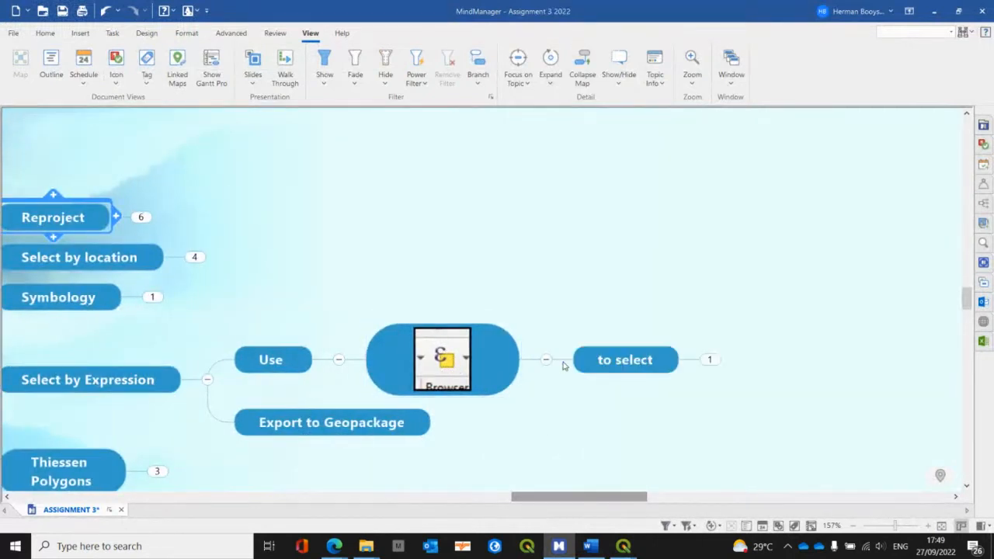
click(707, 359)
drag(610, 499, 688, 499)
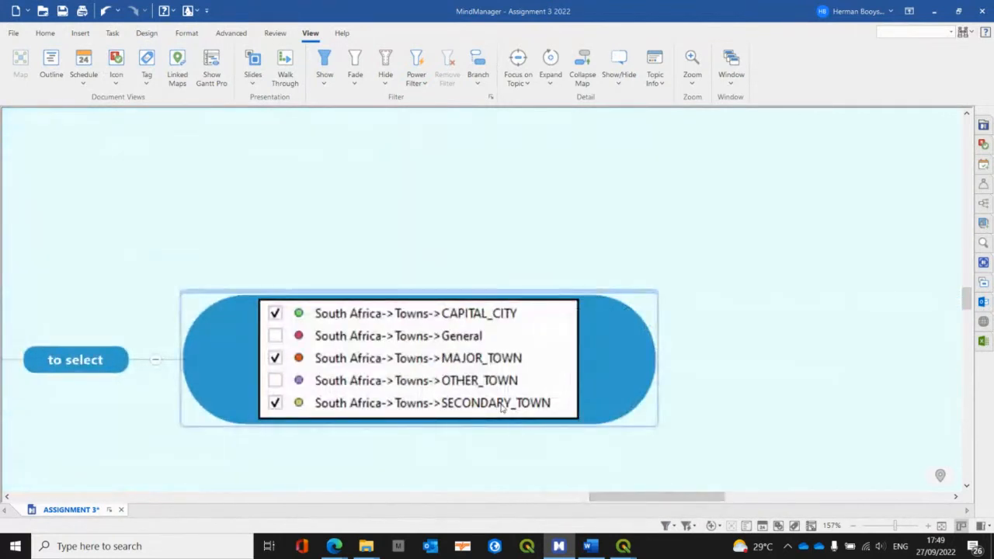
Step: Switch to QGIS and begin a Select by Expression on the FreeStateTowns layer with "FEATURE" = as its start
key(alt)
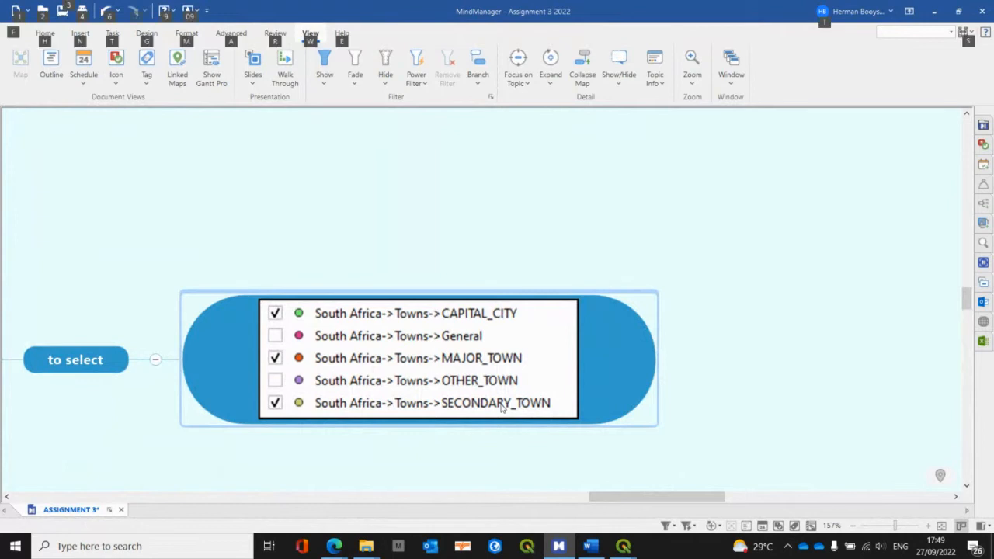
key(alt+Tab)
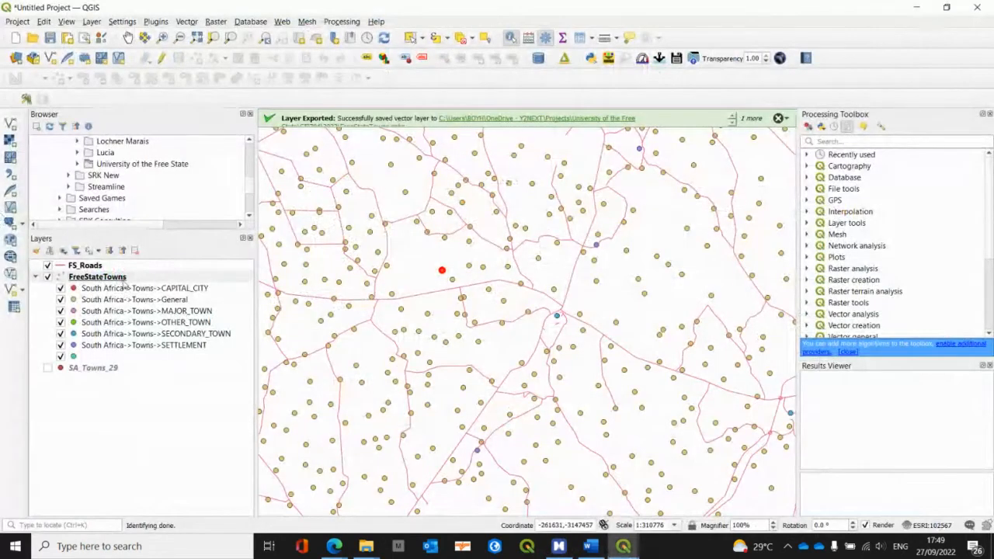
click(123, 279)
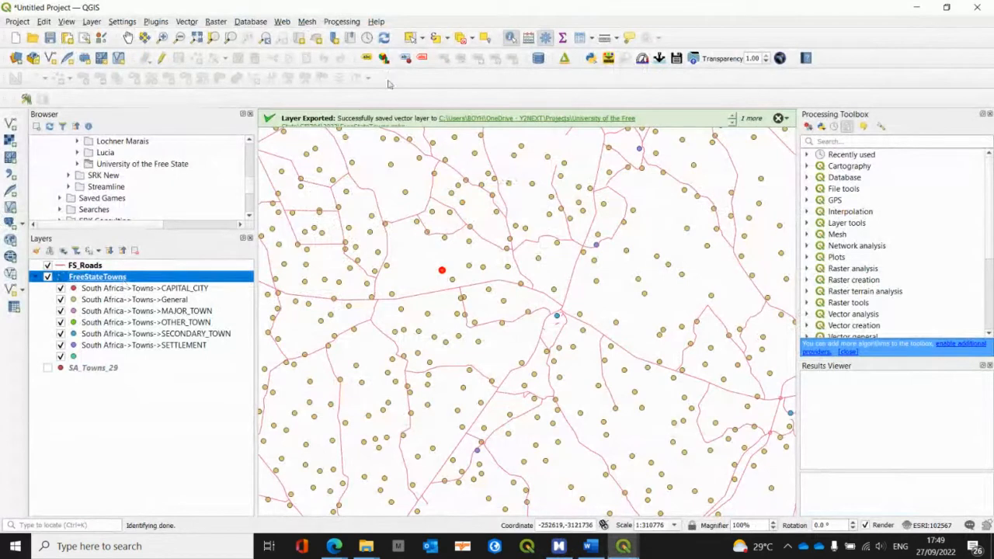
click(437, 39)
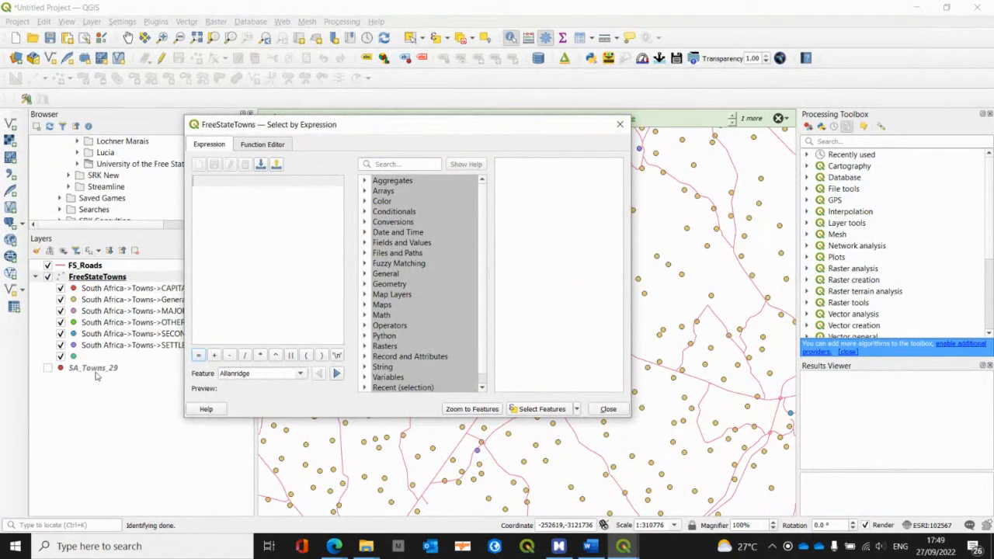
click(364, 244)
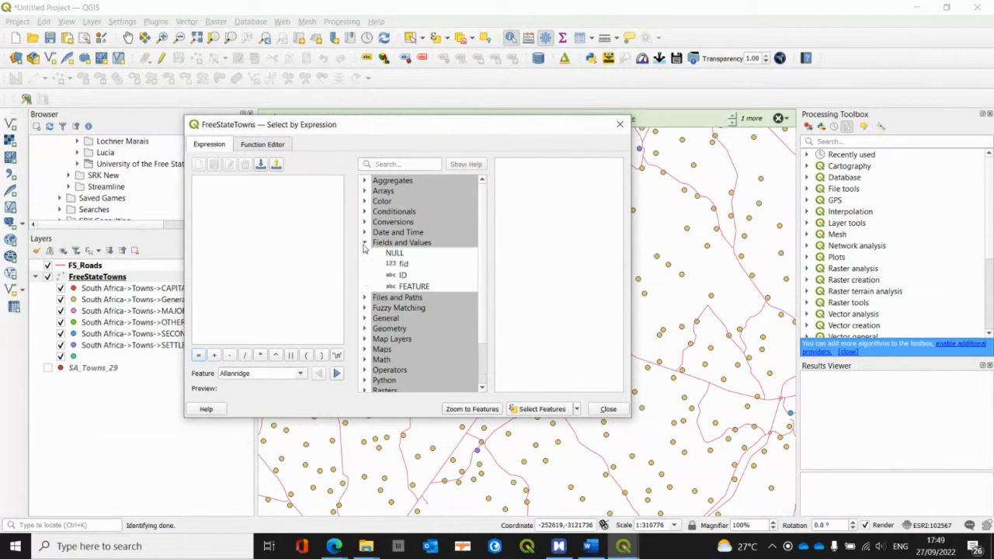
double_click(414, 287)
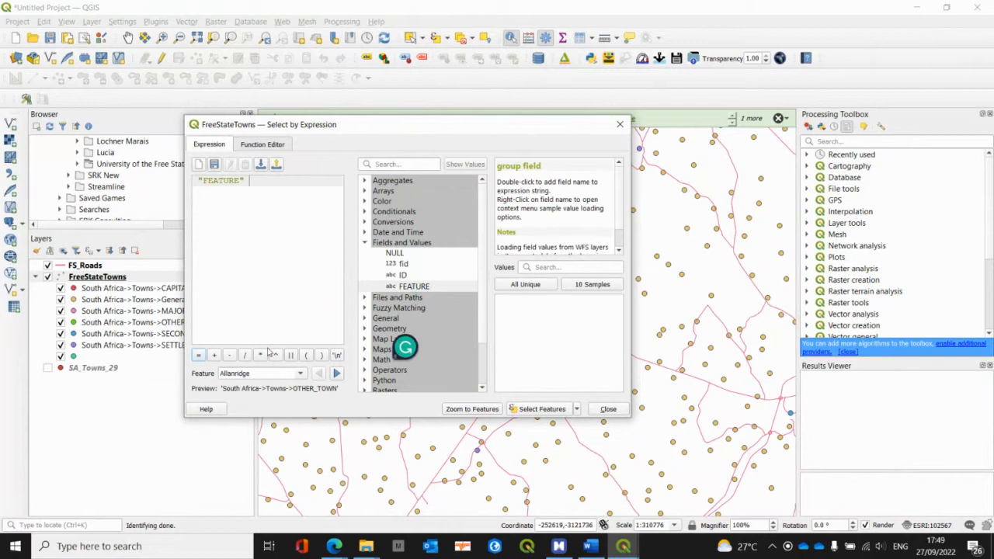
click(199, 355)
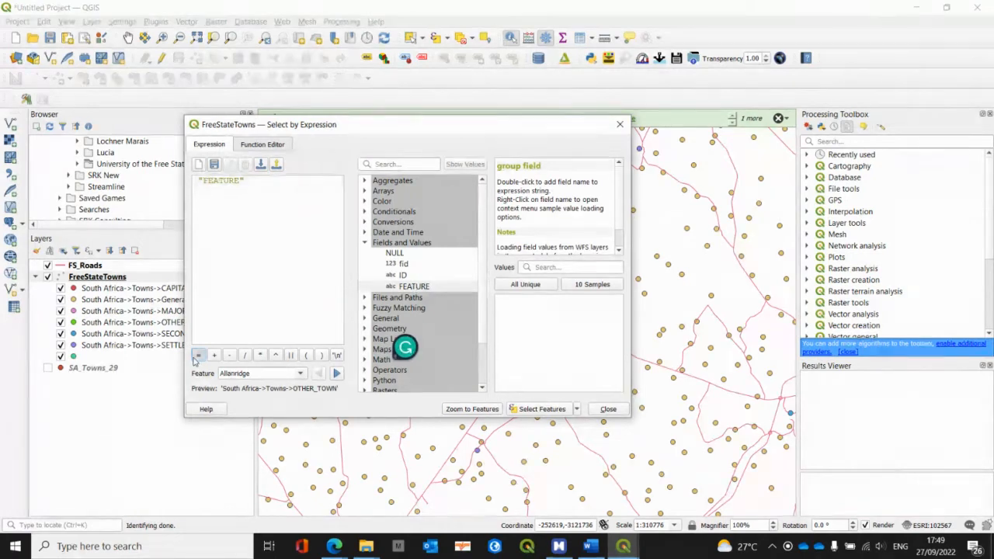
Step: List all unique FEATURE values, complete the expression with 'South Africa->Towns->SECONDARY_TOWN' and select the matching features
click(525, 285)
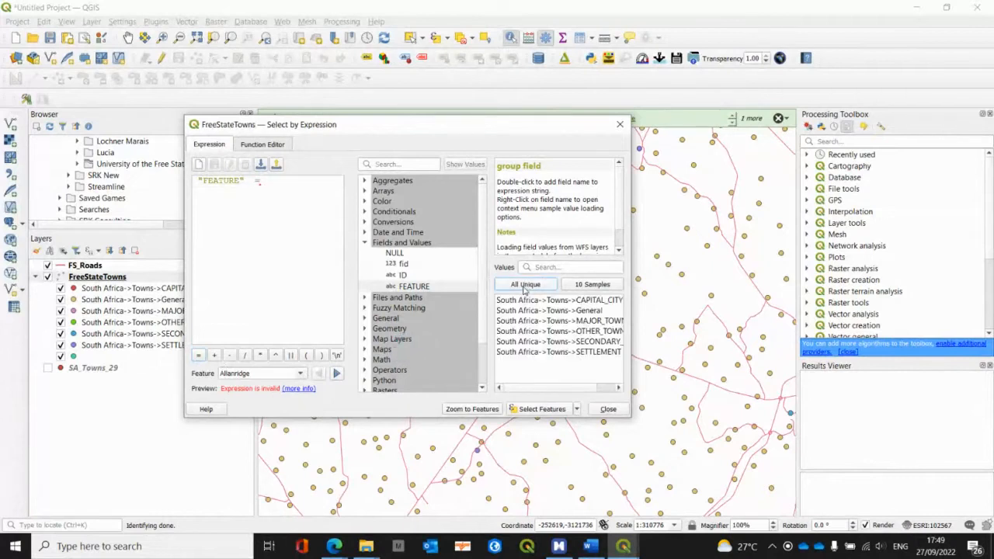
drag(630, 364, 752, 386)
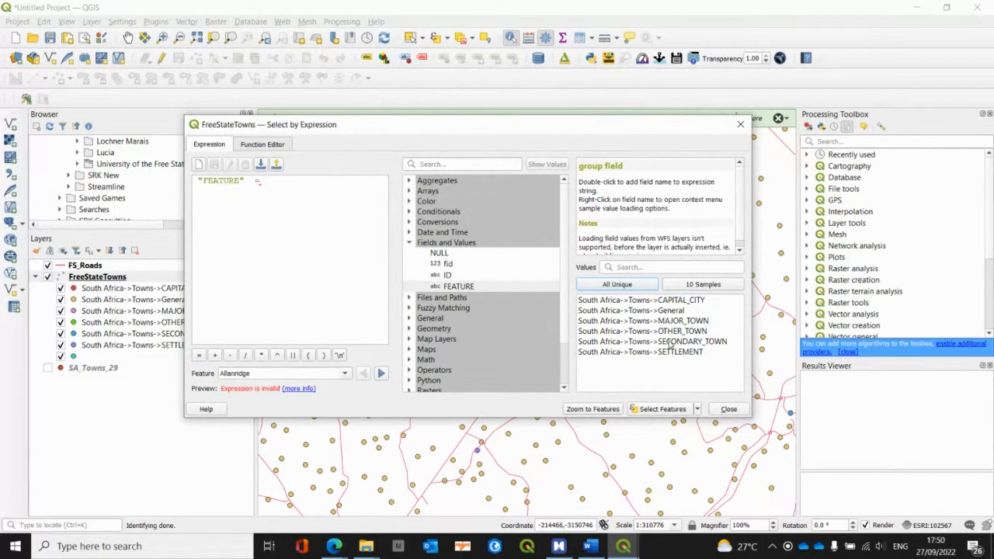
double_click(669, 342)
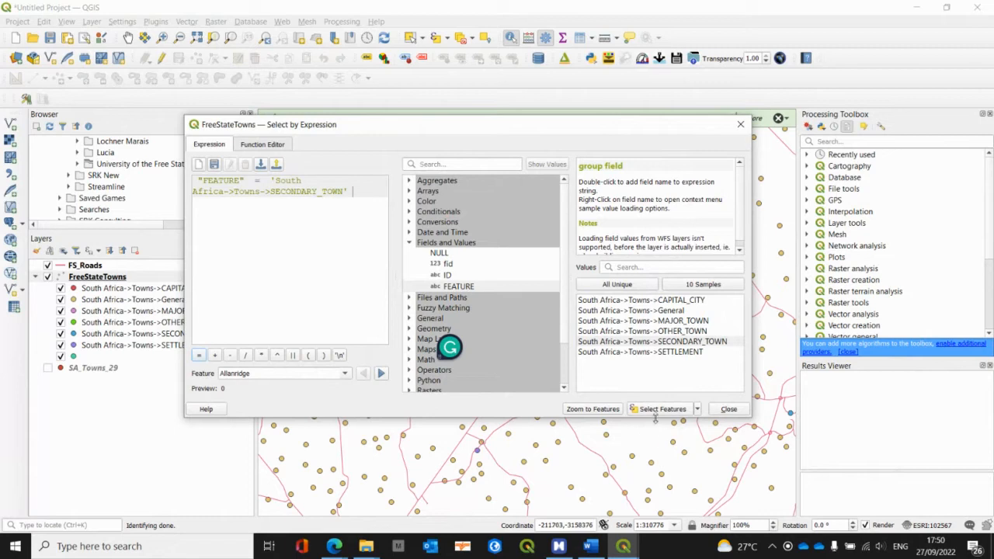
click(657, 409)
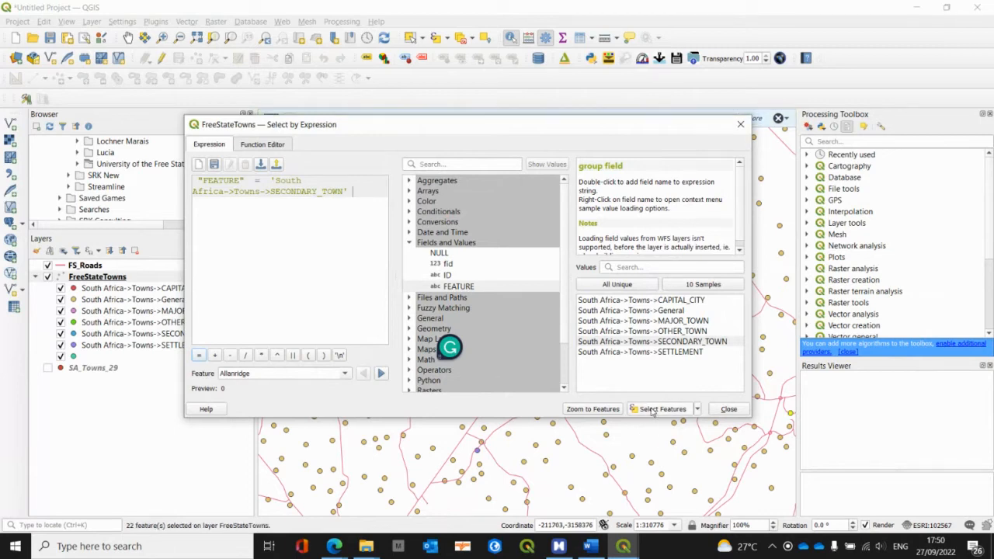
click(725, 409)
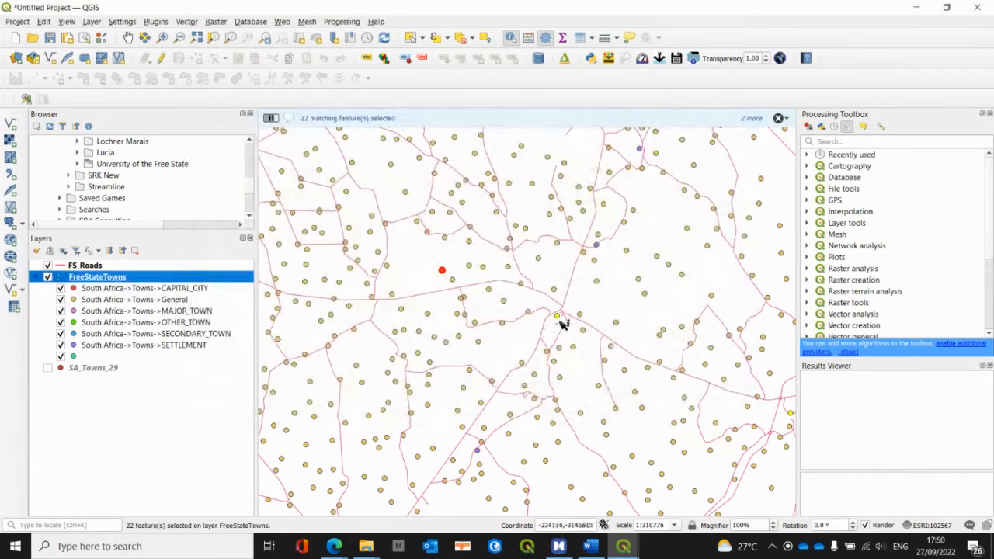
Step: Inspect the selected secondary towns on the map and look through the FreeStateTowns attribute table
click(127, 37)
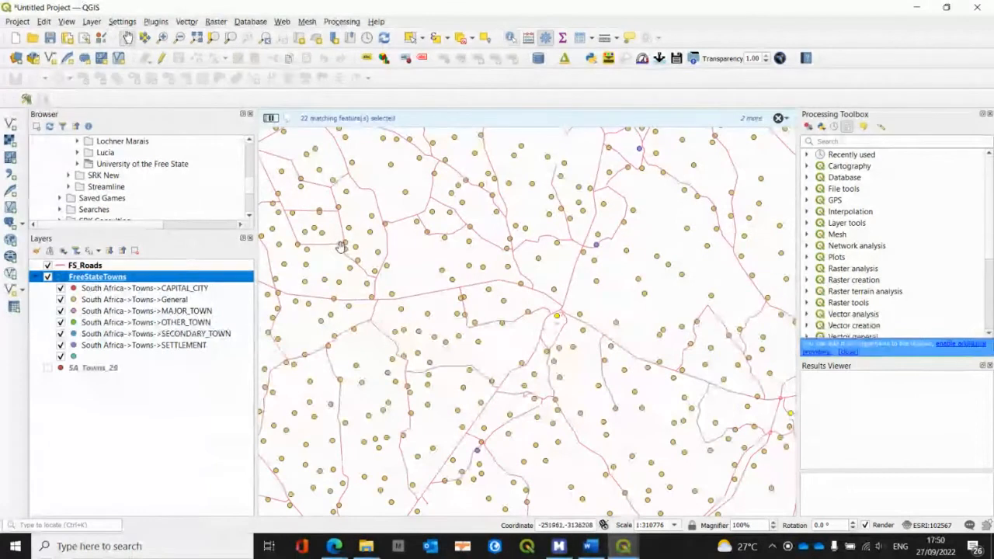
drag(655, 440, 524, 379)
drag(574, 347, 448, 307)
drag(367, 285, 440, 354)
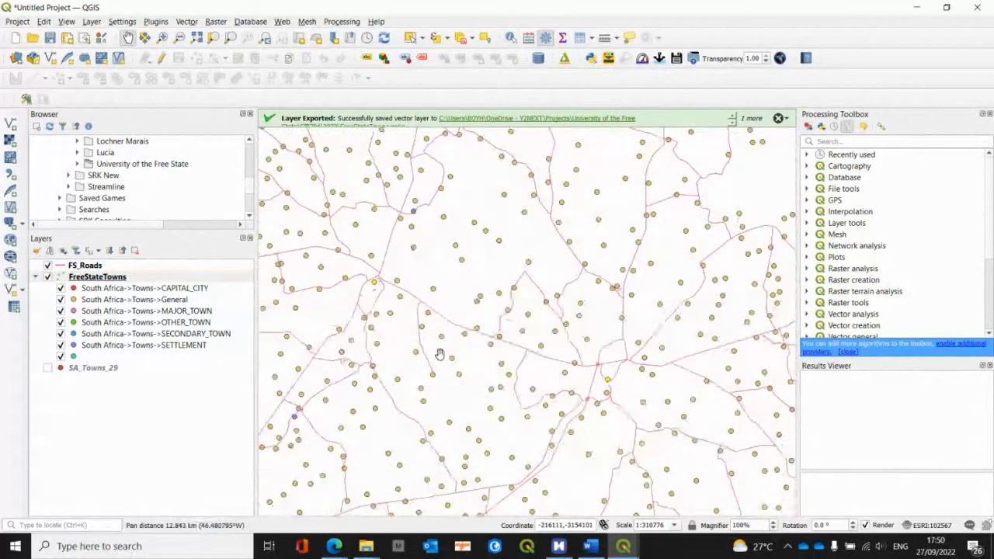
right_click(111, 277)
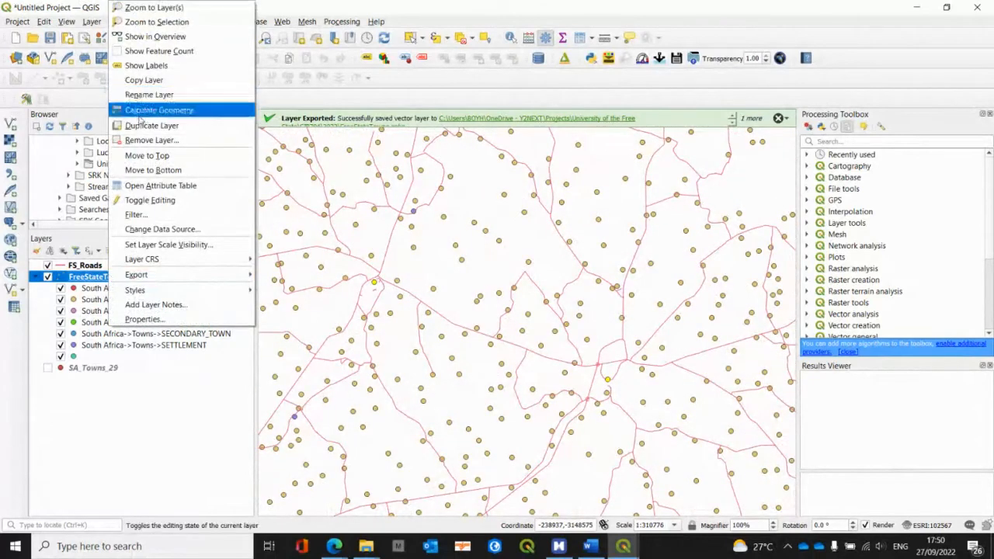
click(145, 187)
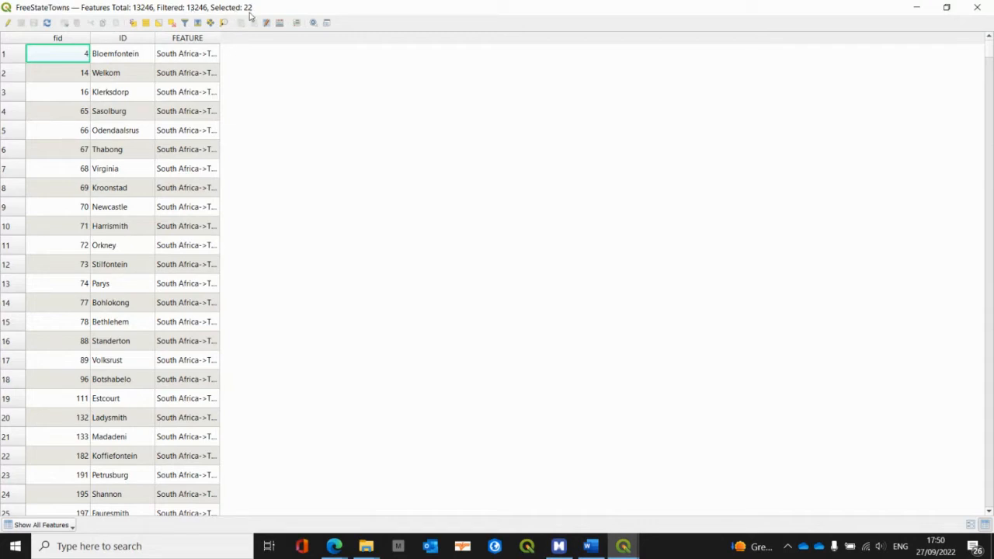
click(976, 7)
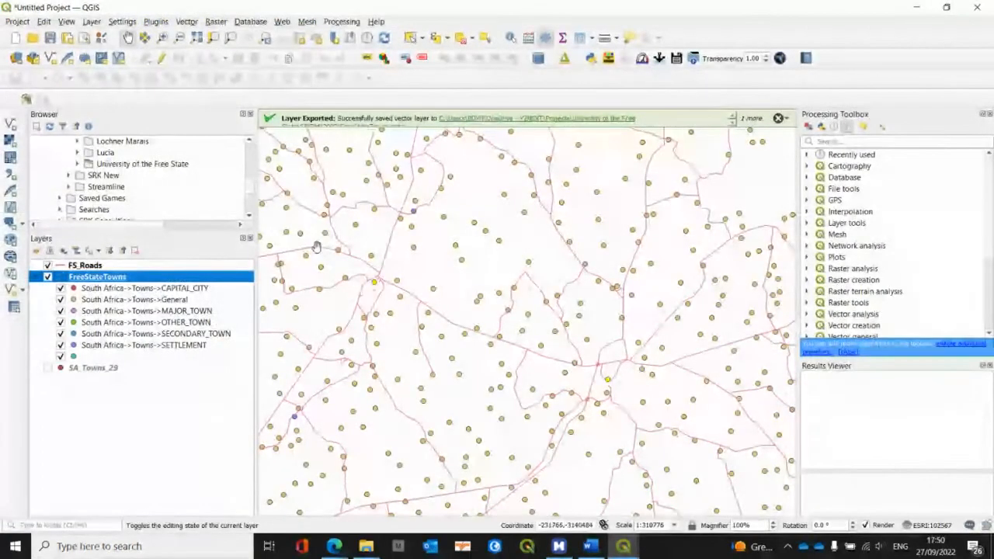
Step: Export the selected FreeStateTowns features into the FreeStateTowns.gpkg GeoPackage as a layer named FSSecondaryTowns, added to the map
right_click(163, 280)
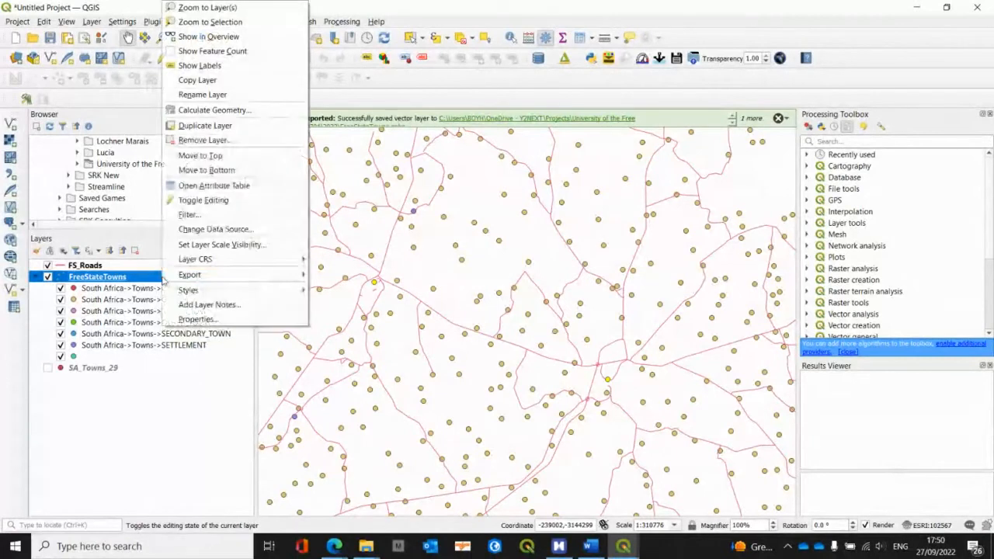
mouse_move(229, 283)
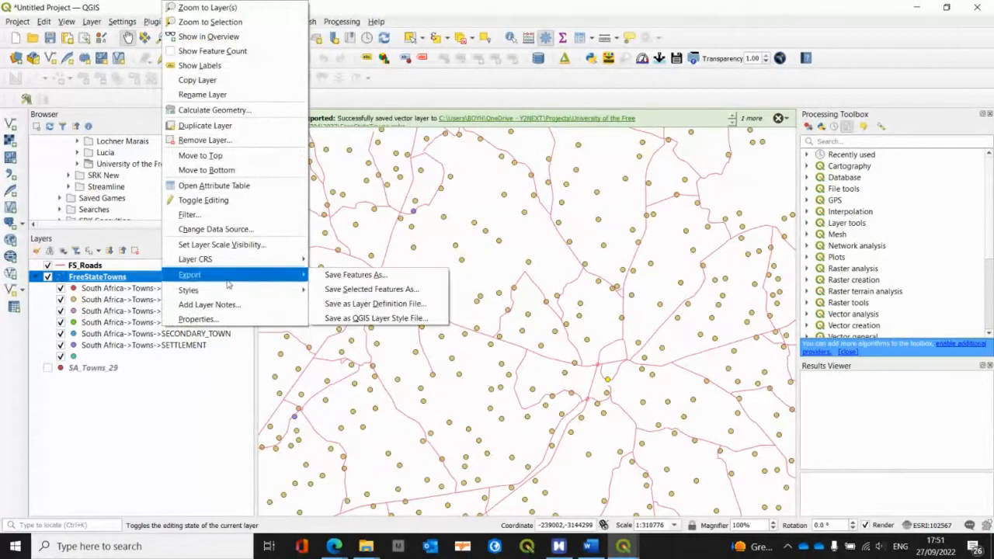
click(349, 292)
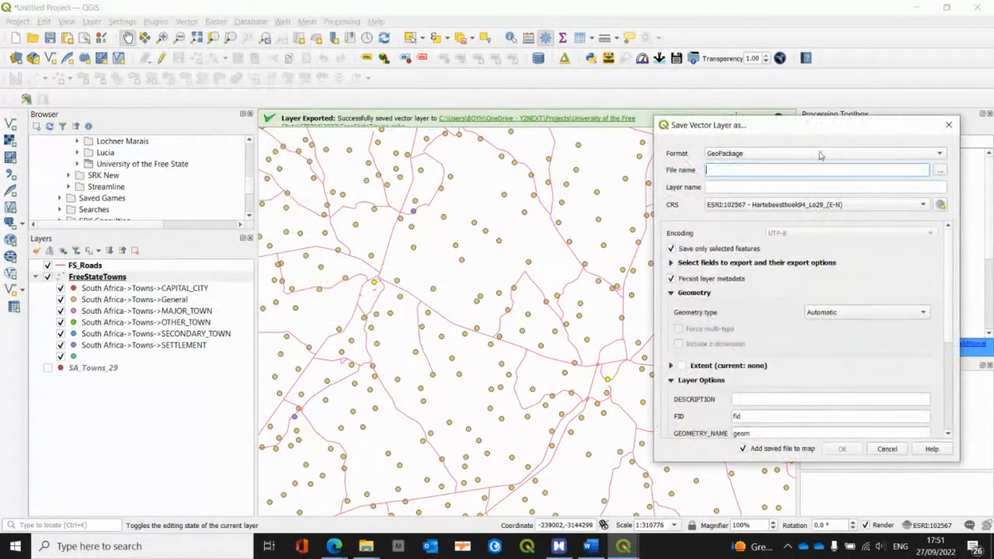
click(939, 171)
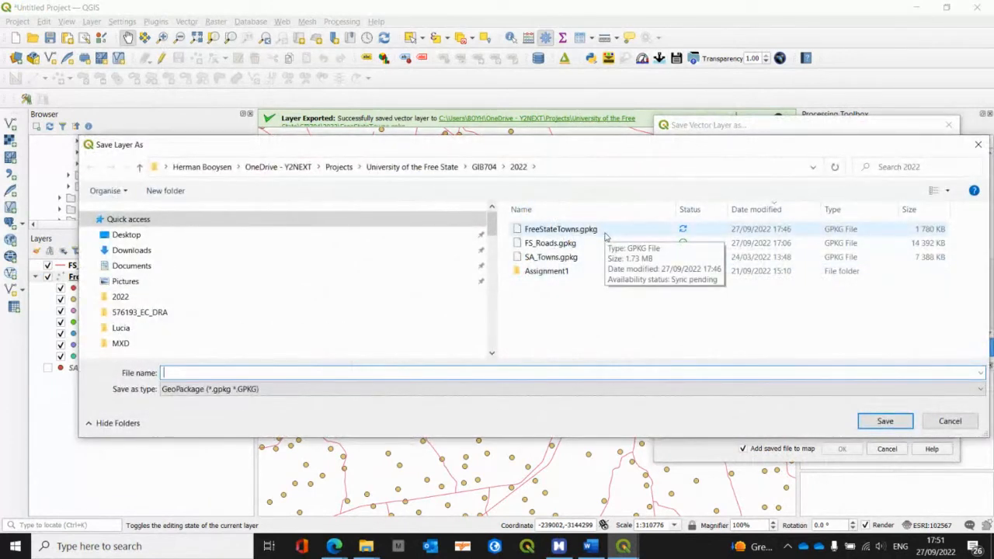
double_click(605, 236)
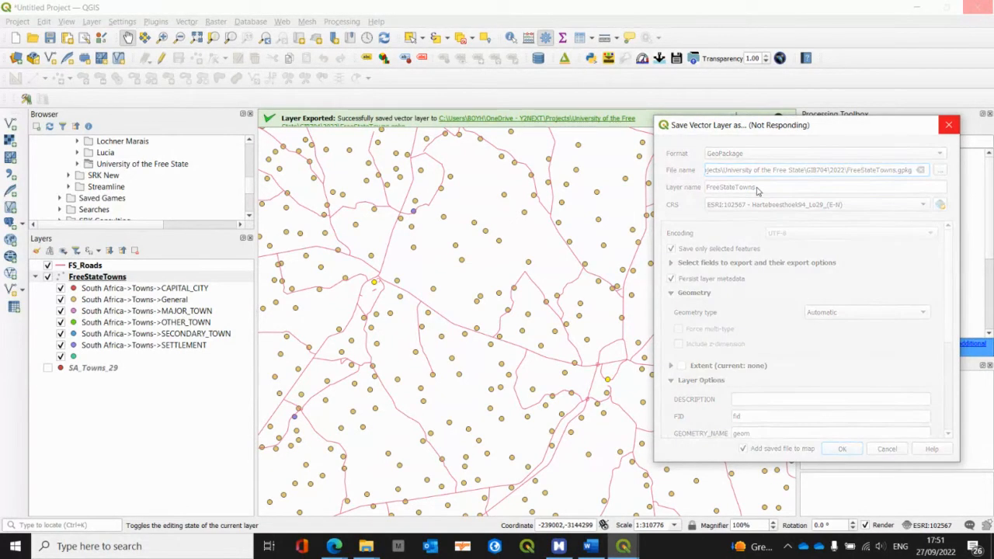
drag(764, 187, 679, 187)
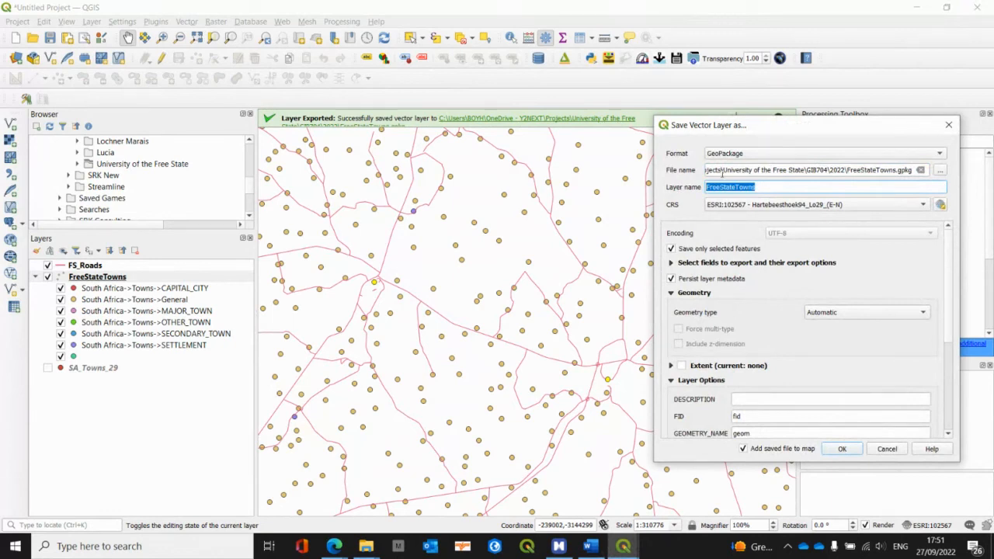
text(F)
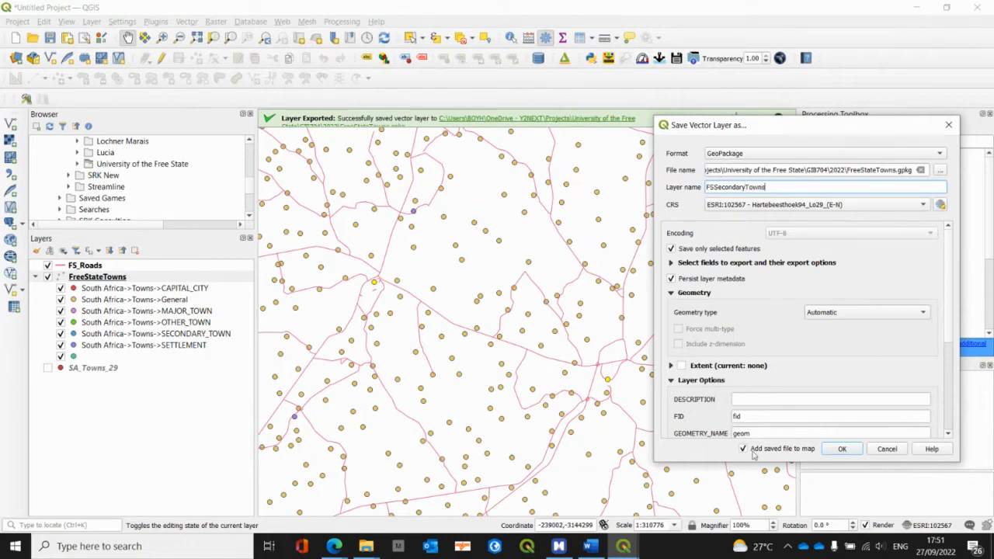
click(842, 448)
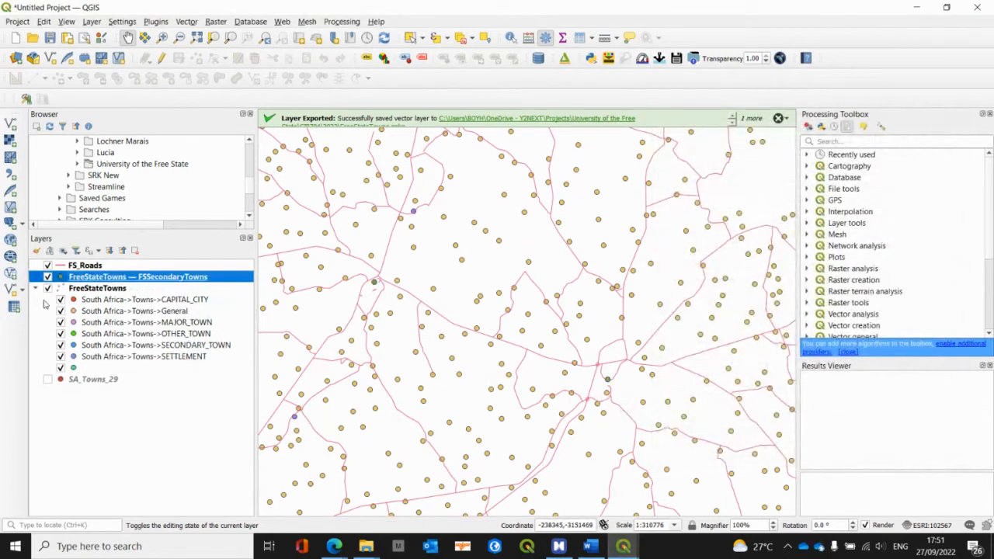
Step: Hide the FreeStateTowns layer and inspect the exported secondary towns across the whole road network
click(48, 289)
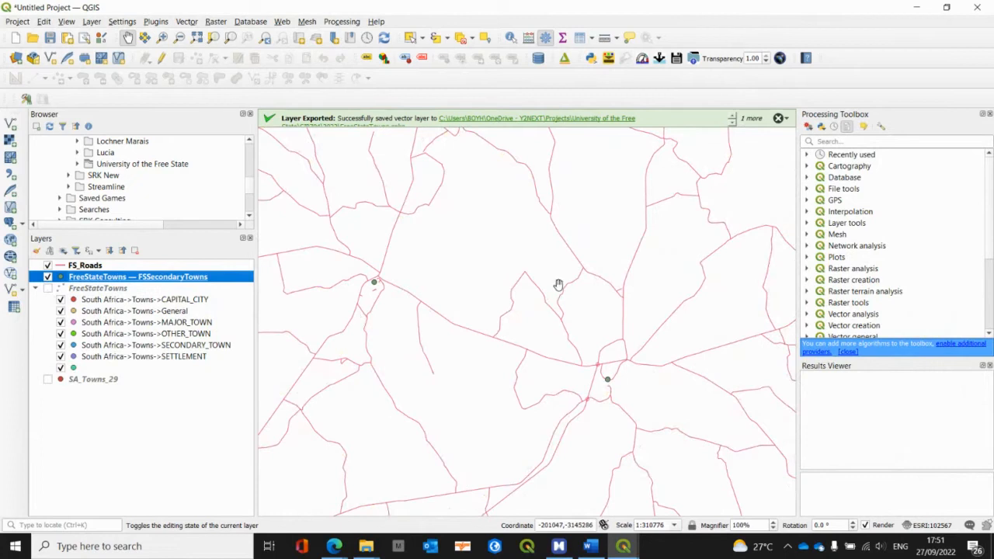
scroll(559, 284, down, 2)
drag(555, 257, 576, 221)
scroll(512, 308, down, 1)
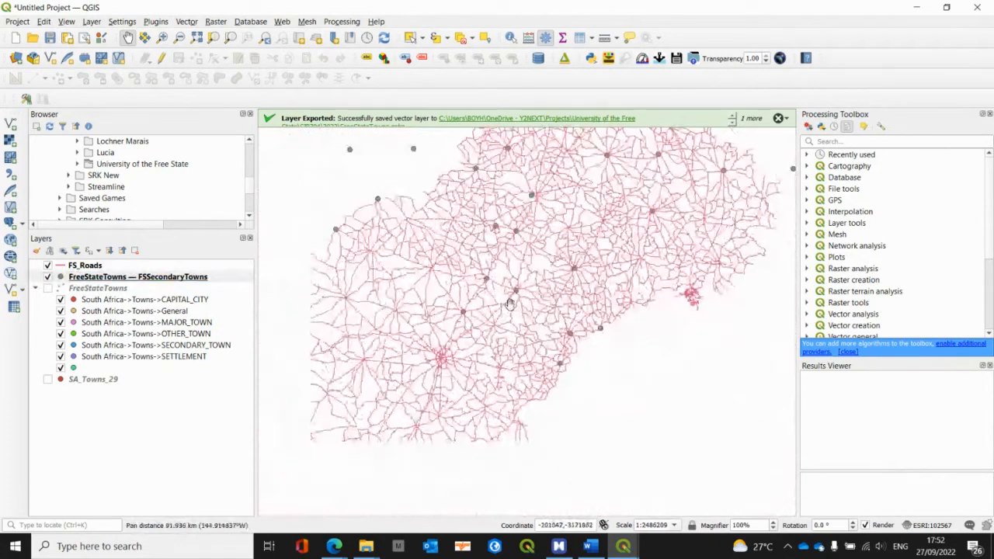
drag(520, 323, 499, 370)
drag(600, 307, 541, 323)
drag(464, 317, 535, 341)
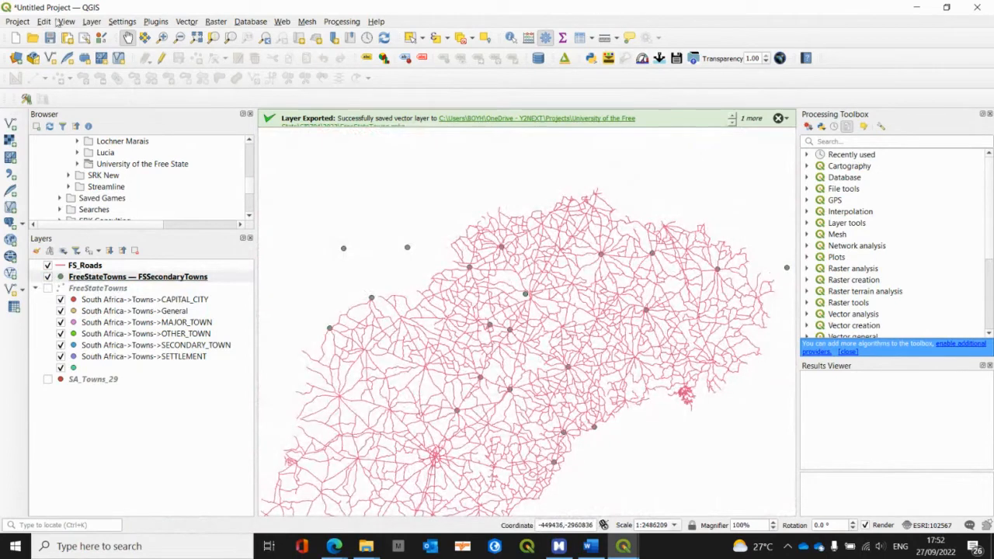
Step: Save the project as Assignment3 in the Projects folder under University of the Free State, GIB704, 2022
click(51, 38)
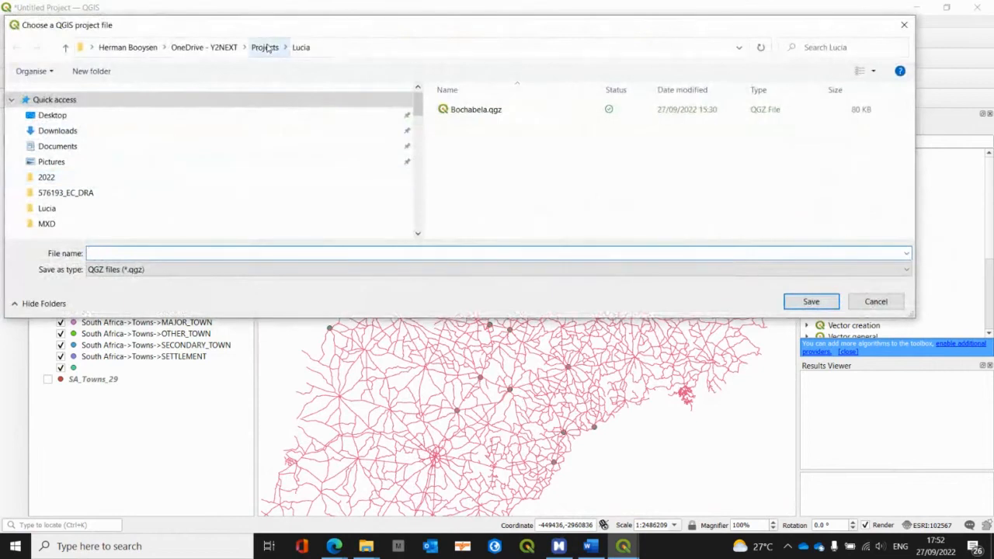
click(265, 47)
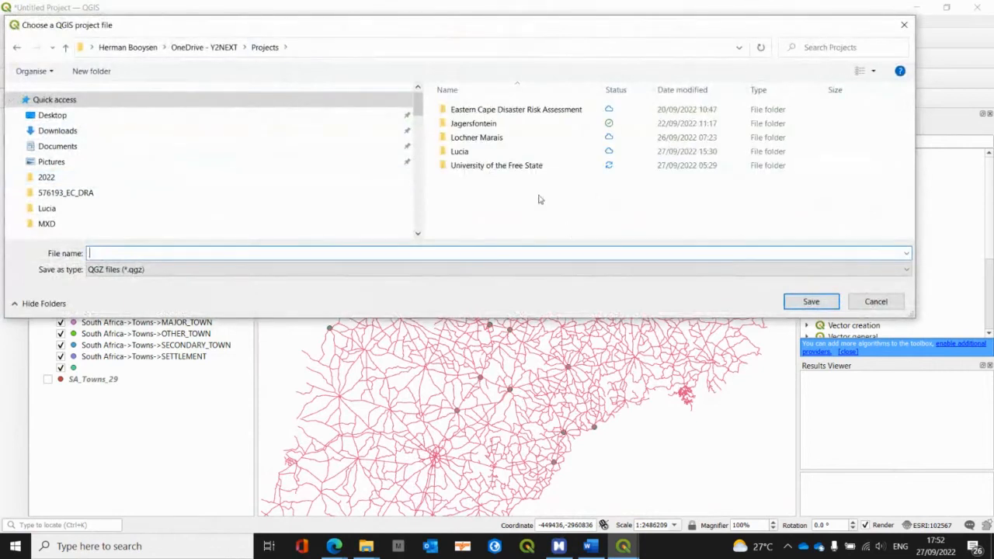
double_click(473, 165)
double_click(463, 137)
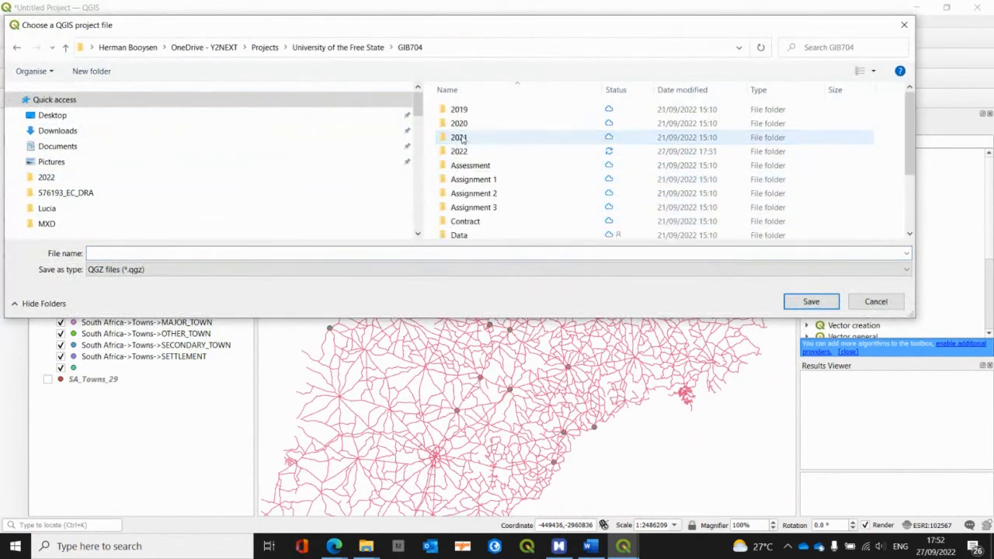
double_click(460, 151)
click(179, 253)
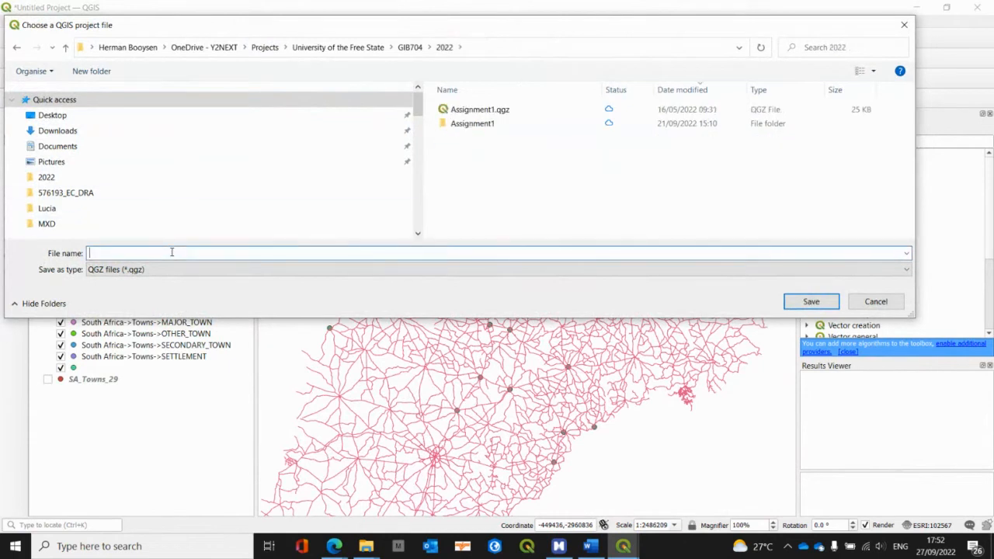
text(Ass)
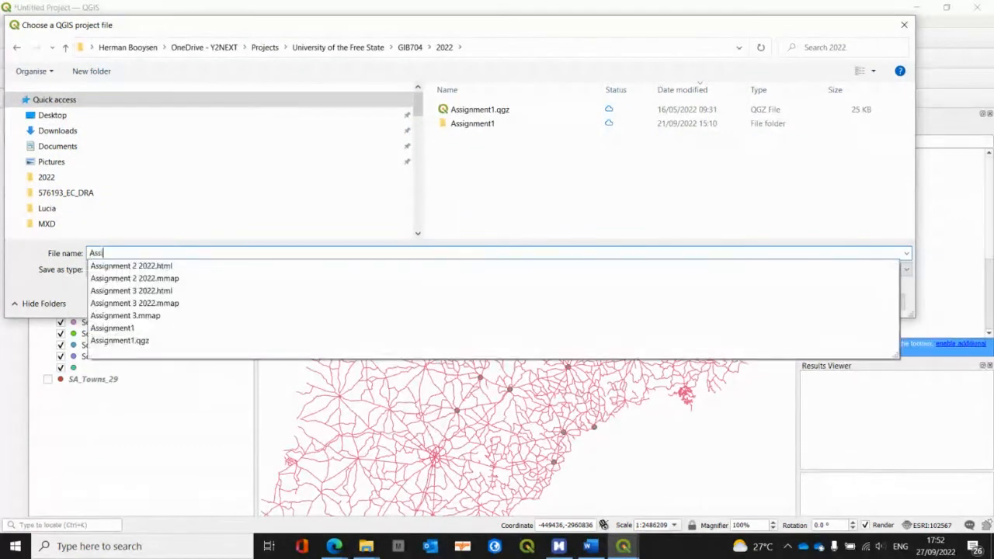
text(ignment3)
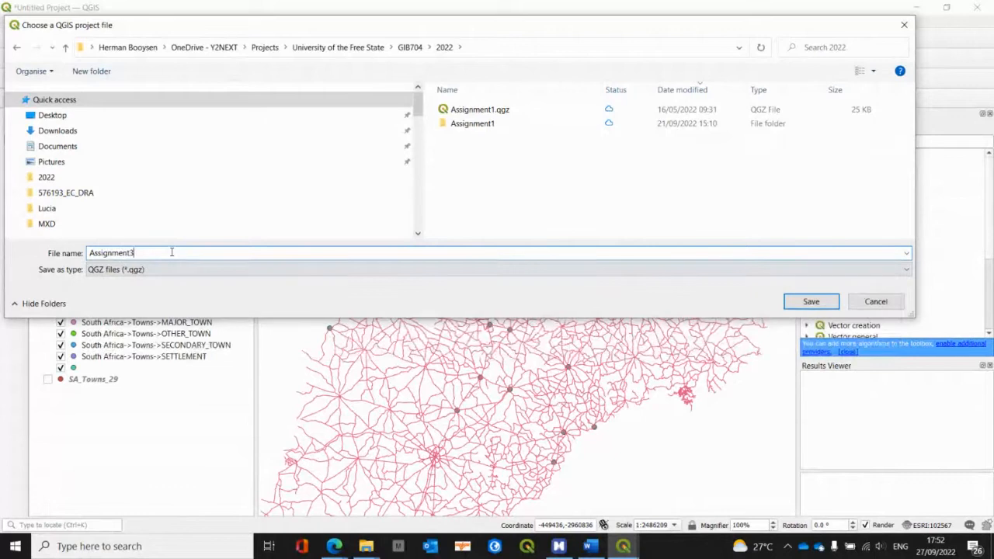
click(800, 302)
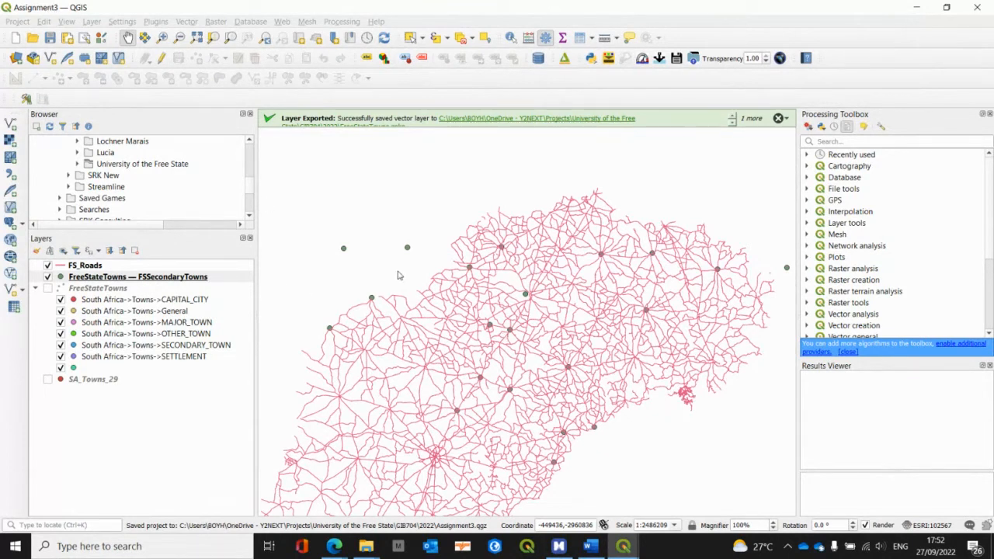
Step: Switch to the Assignment 3 mind map in MindManager and collapse its "to select" and "Select by Expression" branches
key(alt+Tab)
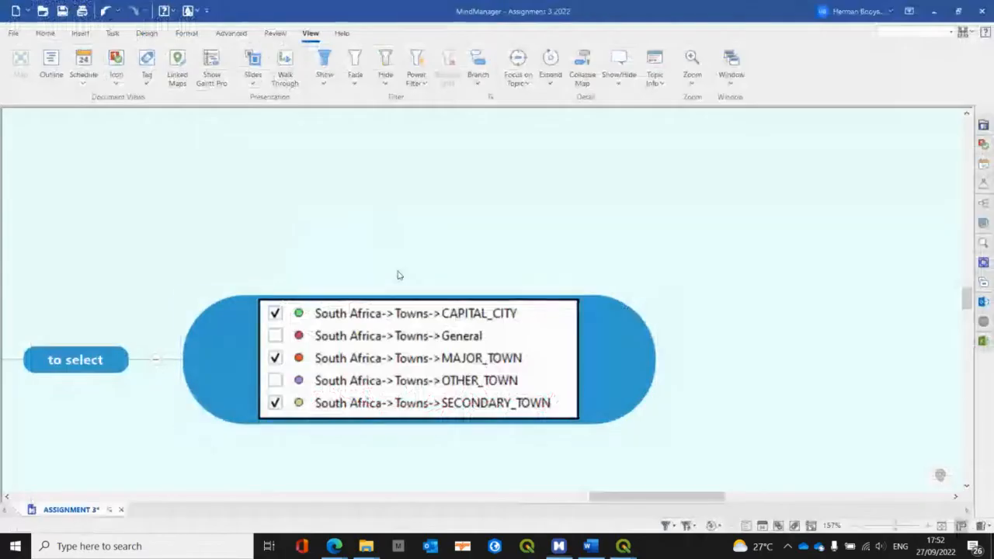
click(156, 360)
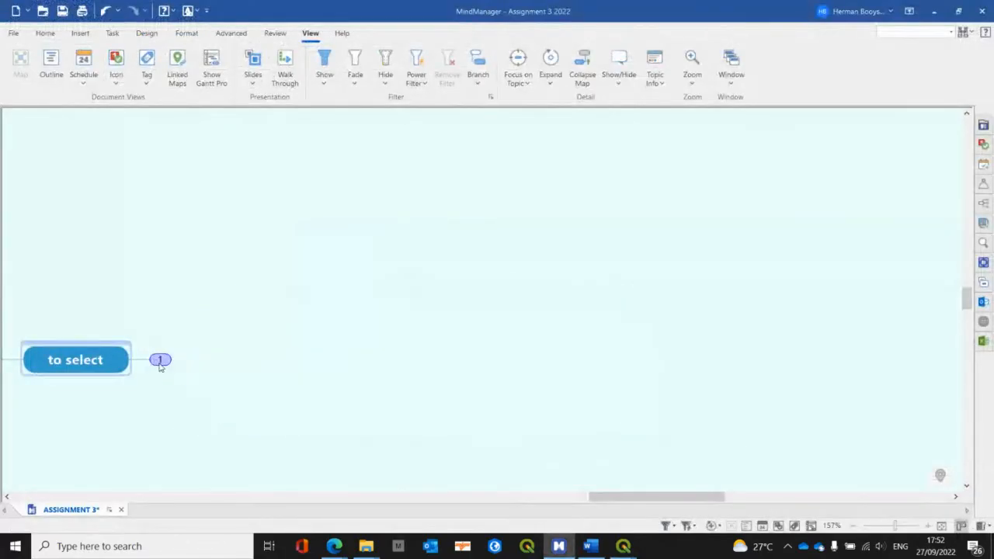
drag(644, 495, 546, 496)
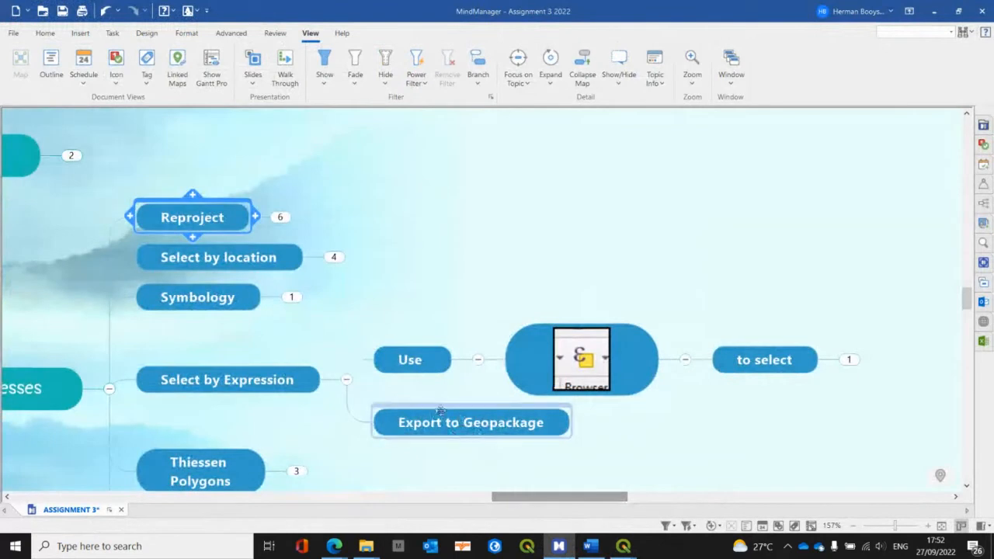
click(346, 380)
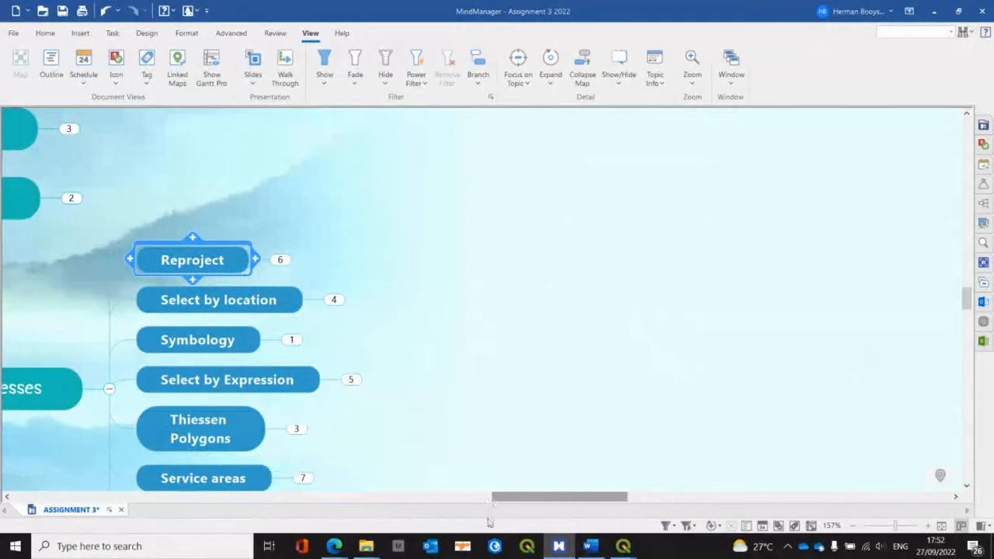
key(alt+Tab)
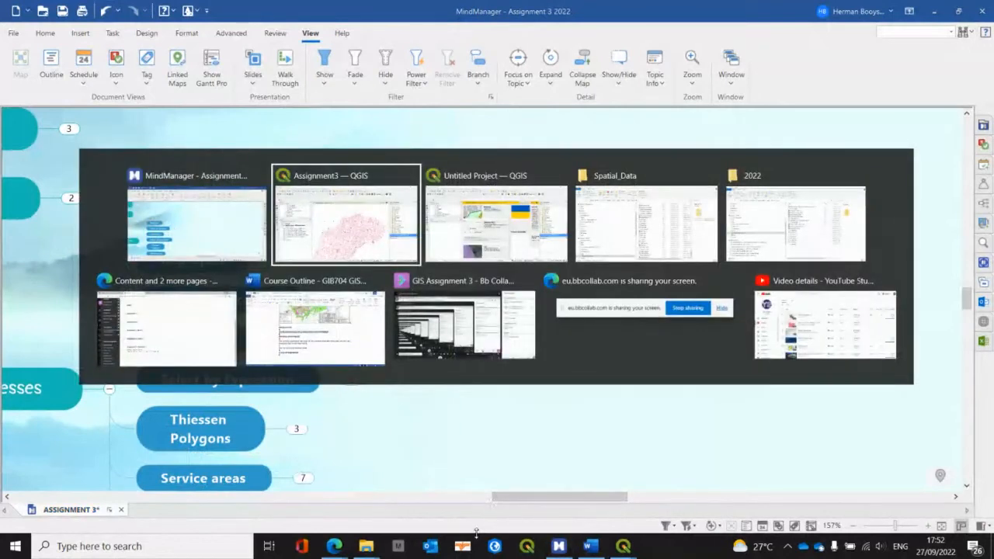
key(alt+Tab)
key(alt+Tab)
key(alt+Tab)
key(alt+Tab)
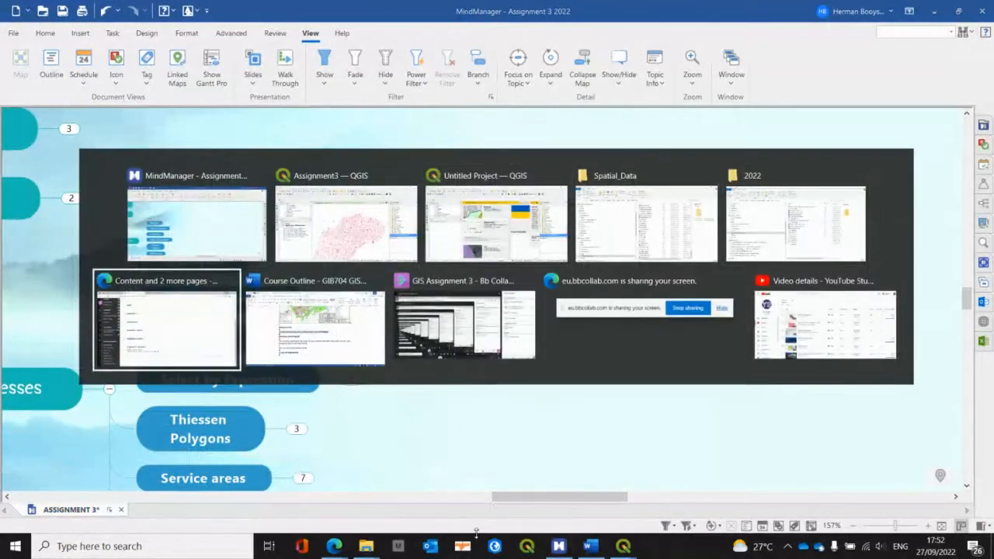
key(alt+Tab)
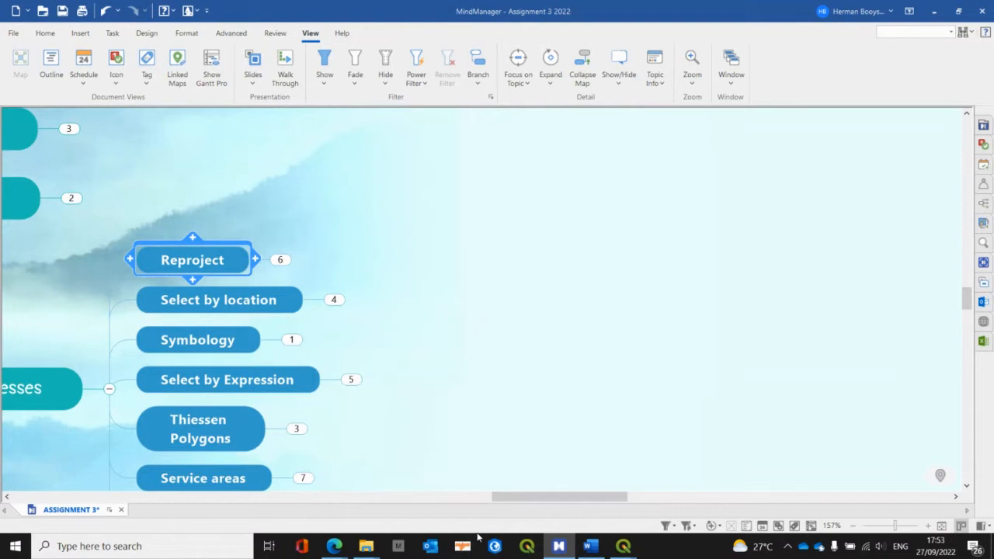
Step: Review the Symbology branch of the mind map, collapse it again, and expand the Select by Expression branch
click(291, 340)
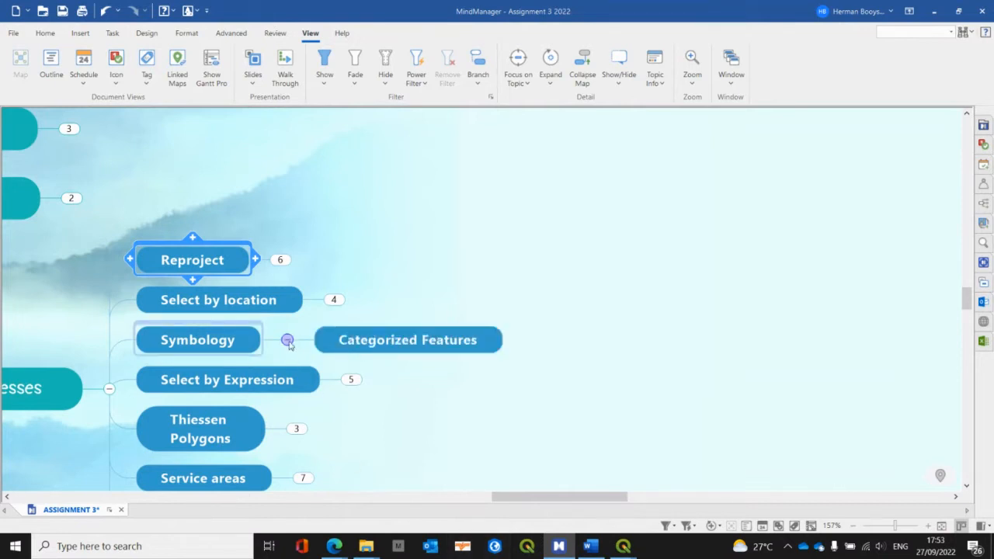
click(288, 341)
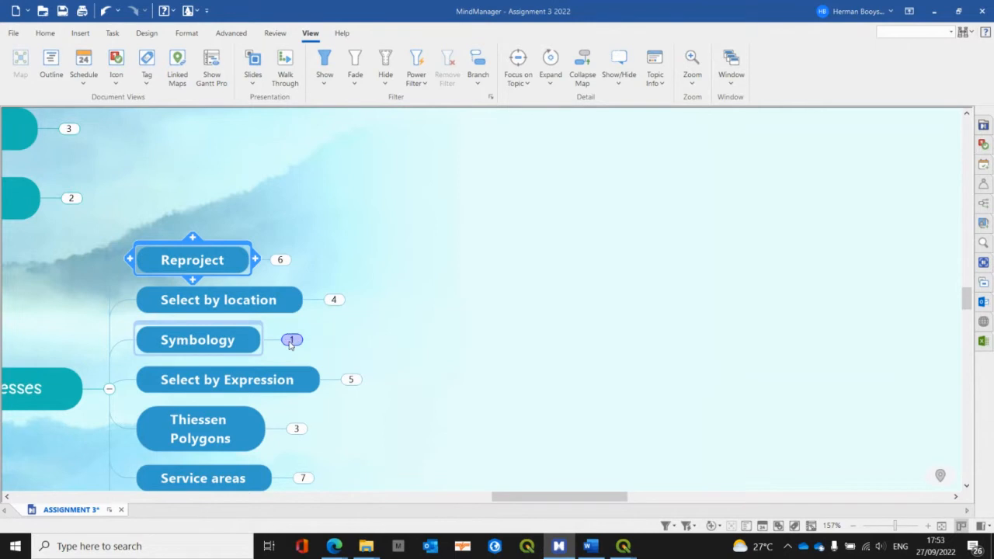
click(351, 379)
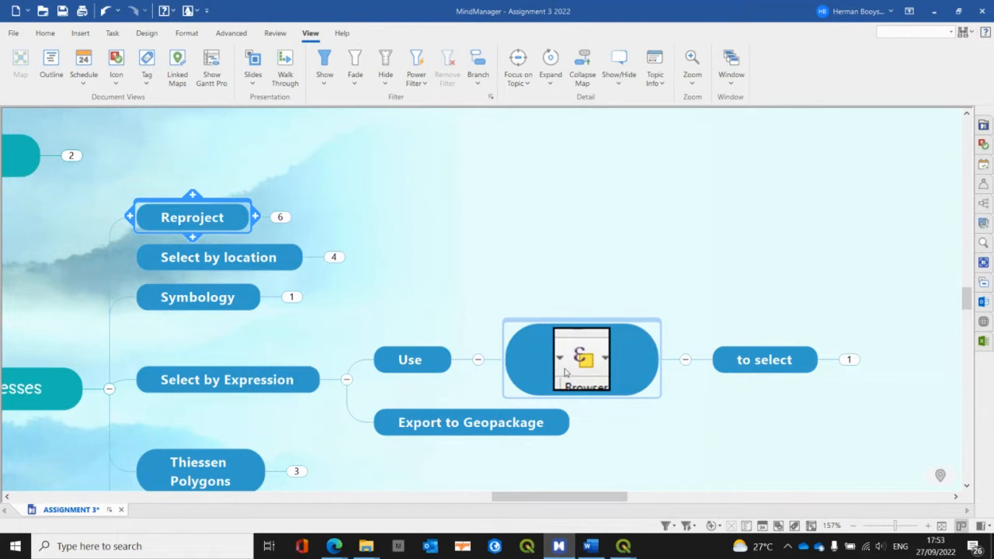
Step: Switch to the Assignment3 project in QGIS, show FreeStateTowns instead of FSSecondaryTowns, and clear the feature selection in all layers
key(alt+Tab)
key(Tab)
key(Tab)
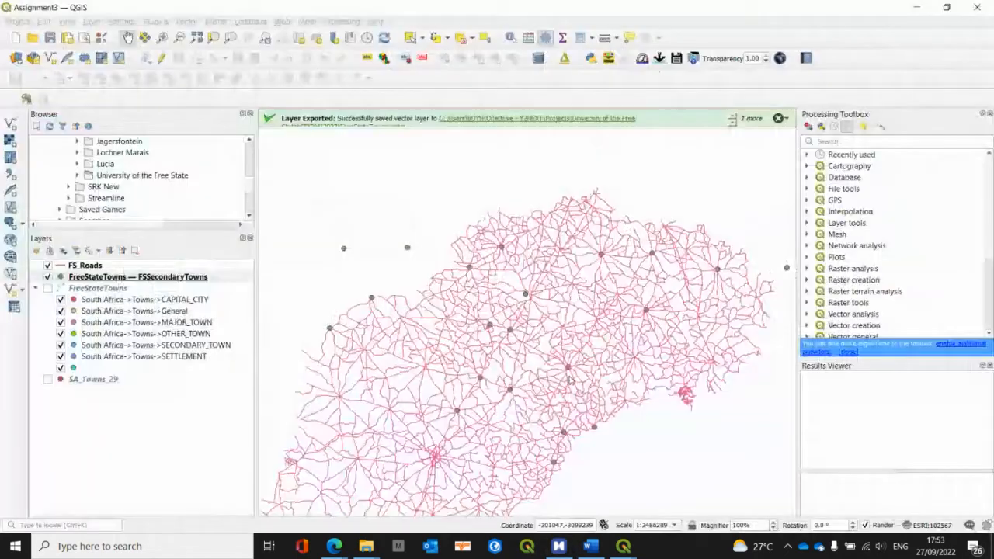
click(47, 288)
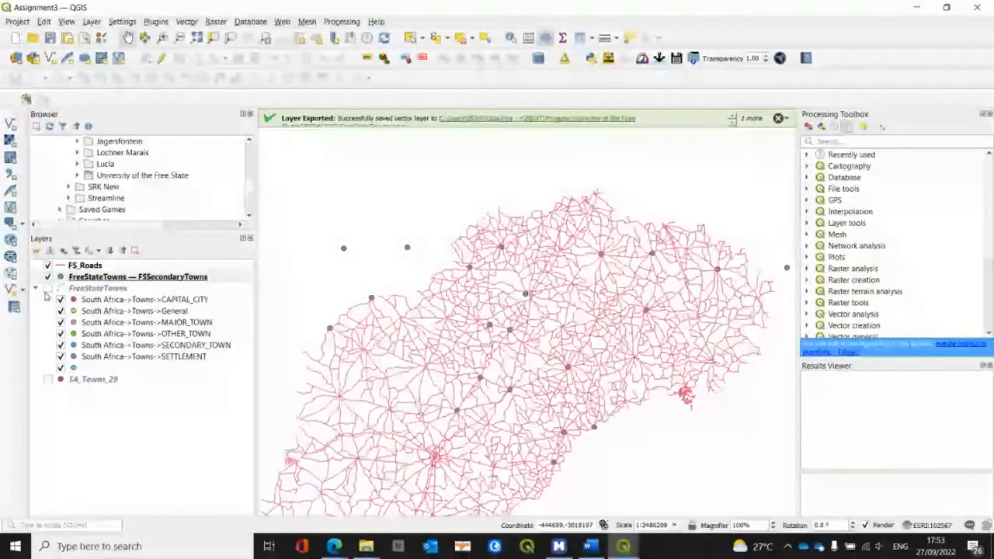
click(47, 277)
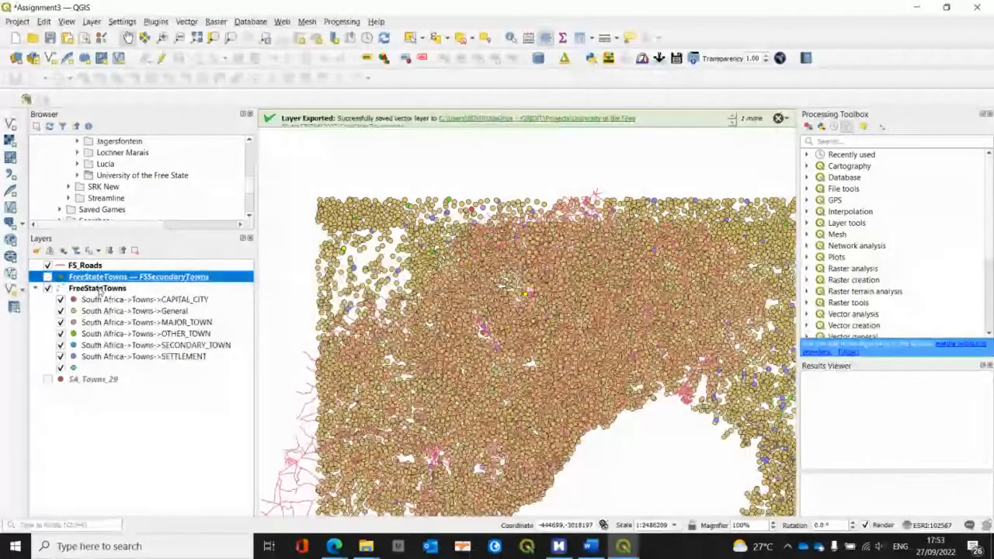
click(93, 288)
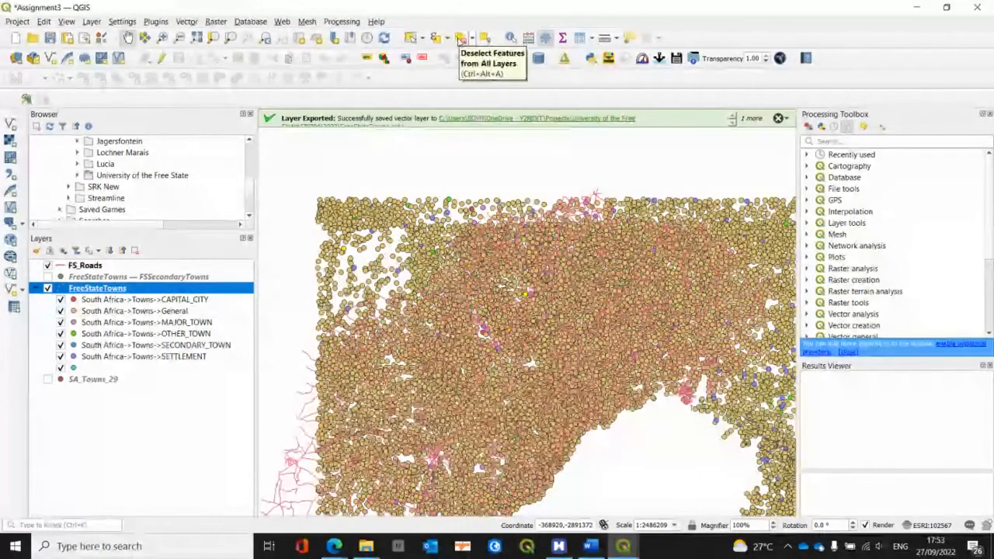
click(460, 39)
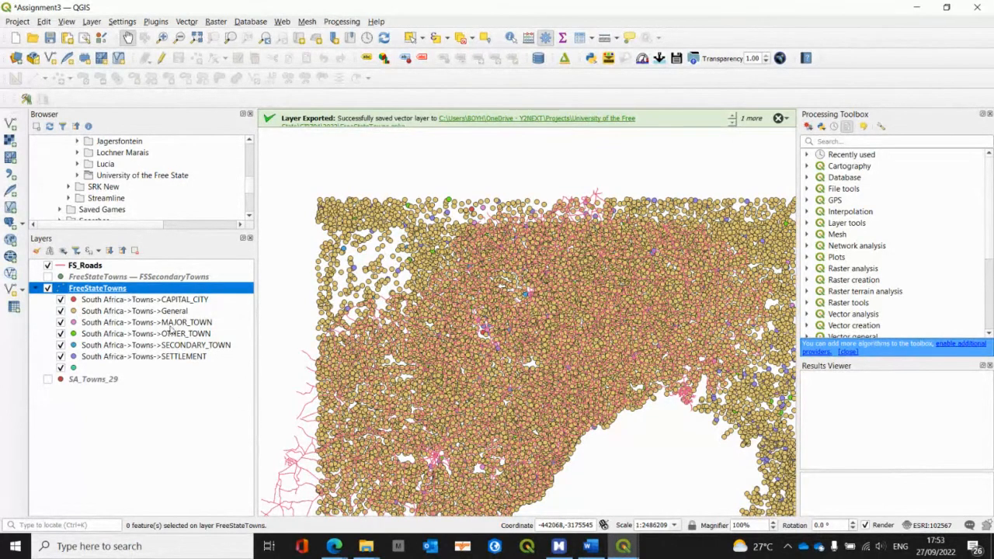
Step: Review the FreeStateTowns symbology categories based on the FEATURE field and inspect the categorized towns on the map
double_click(122, 288)
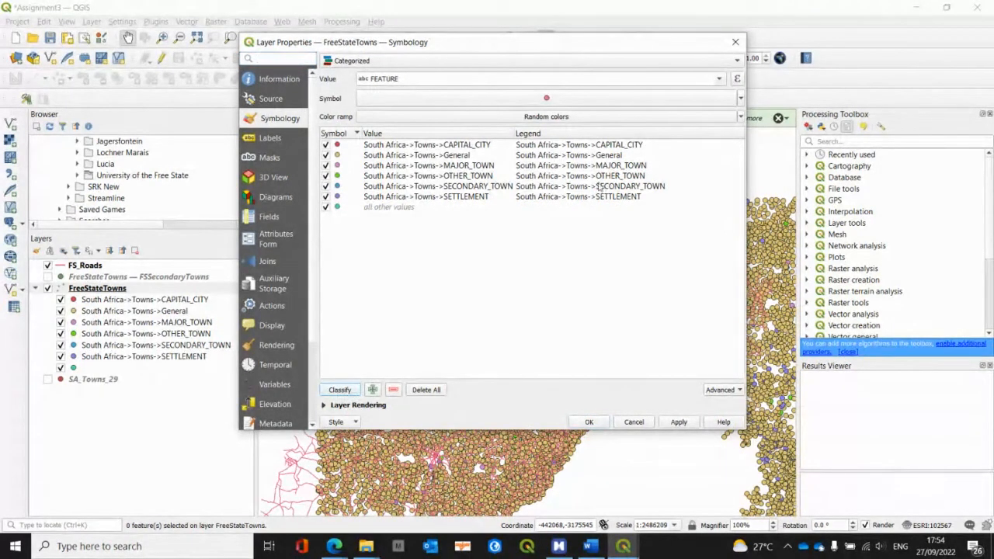
click(589, 423)
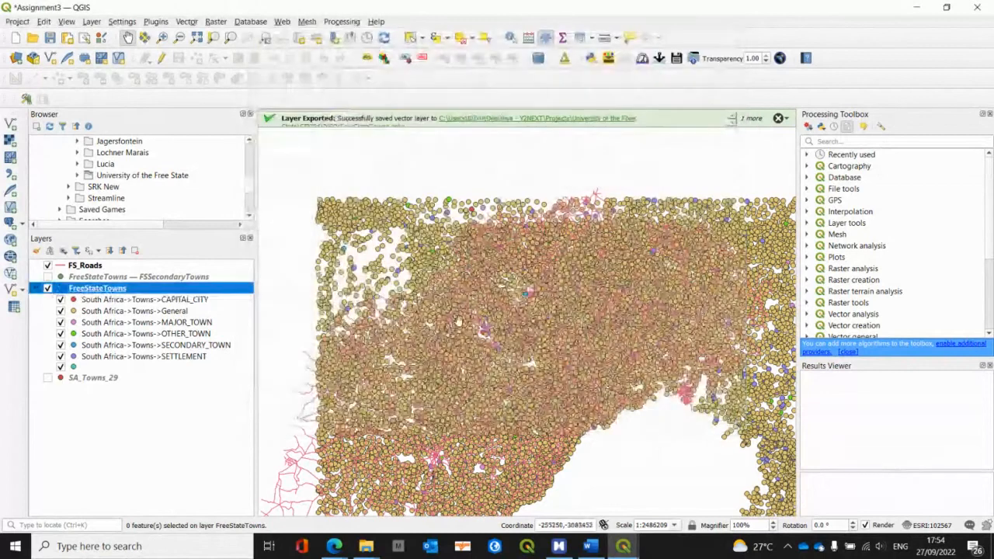
scroll(526, 334, up, 3)
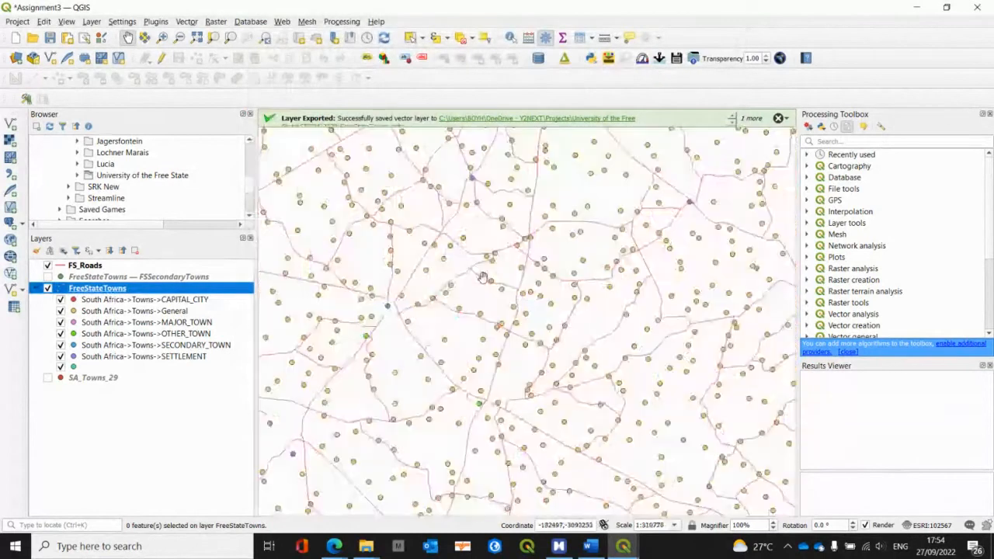
drag(503, 243, 483, 414)
scroll(536, 290, down, 1)
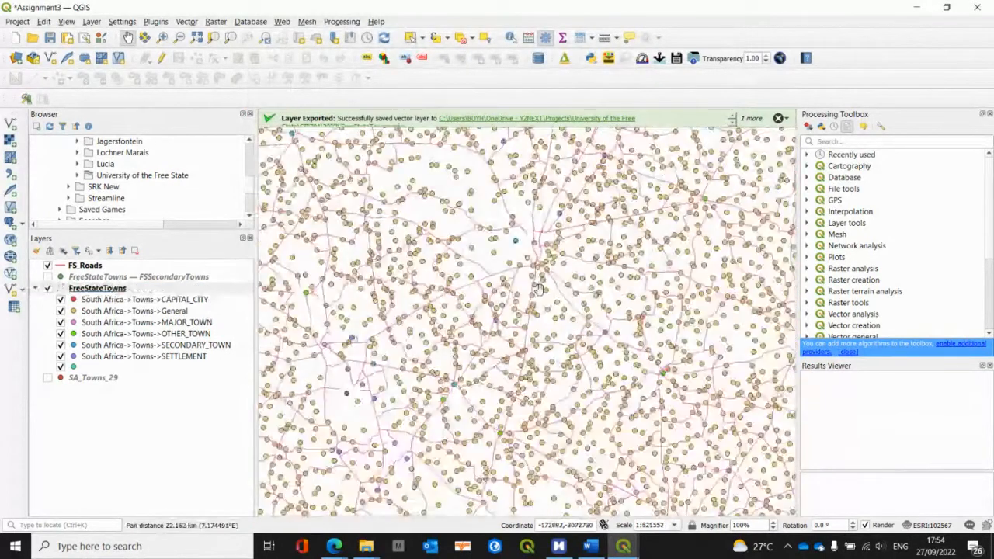
scroll(539, 289, down, 1)
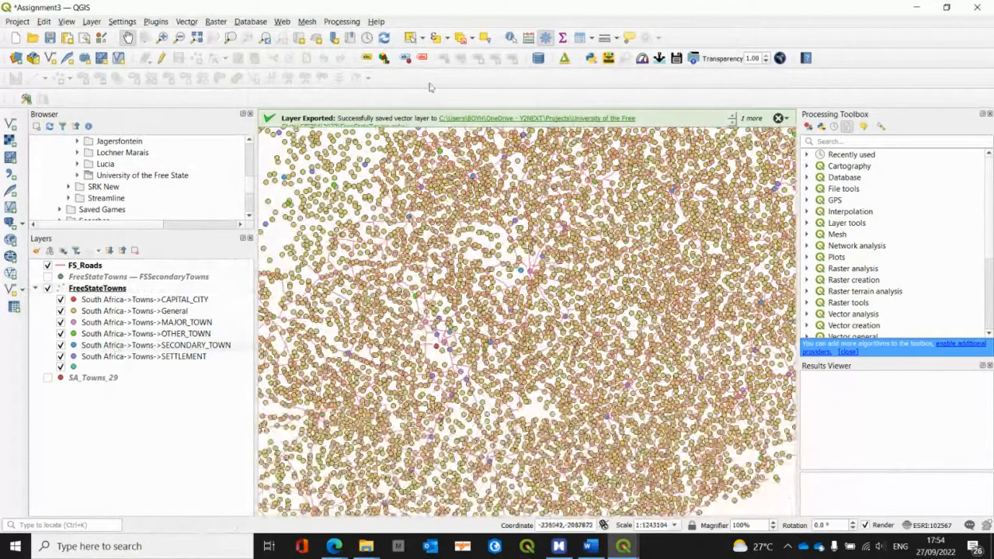
click(437, 39)
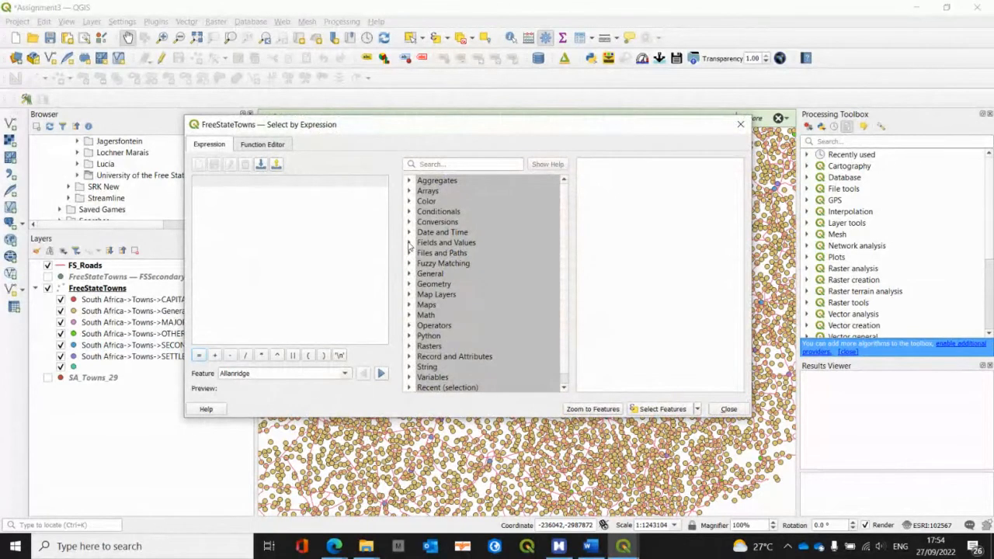
click(410, 244)
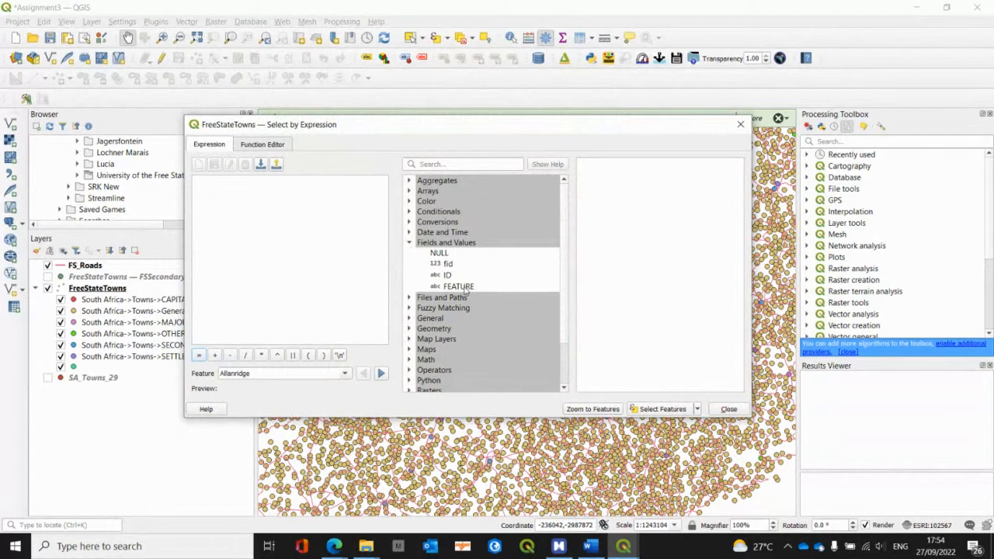
click(740, 124)
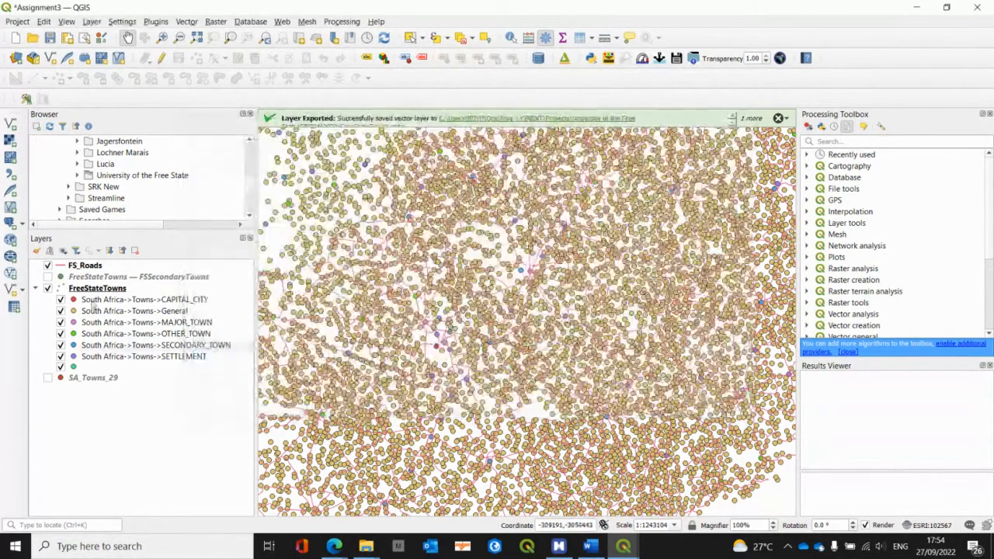
Step: Open the FreeStateTowns attribute table and widen the FEATURE column to read the full town category values
right_click(91, 289)
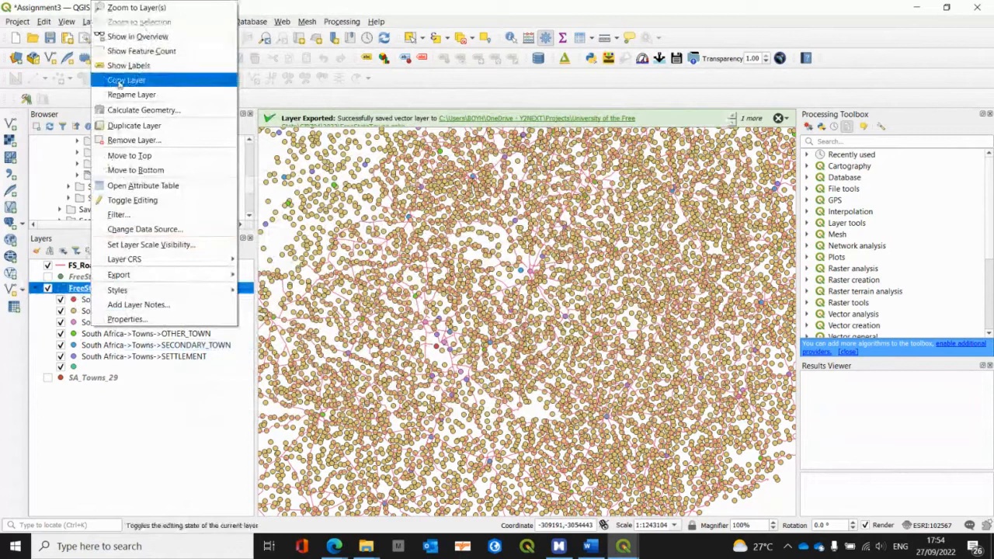
click(129, 186)
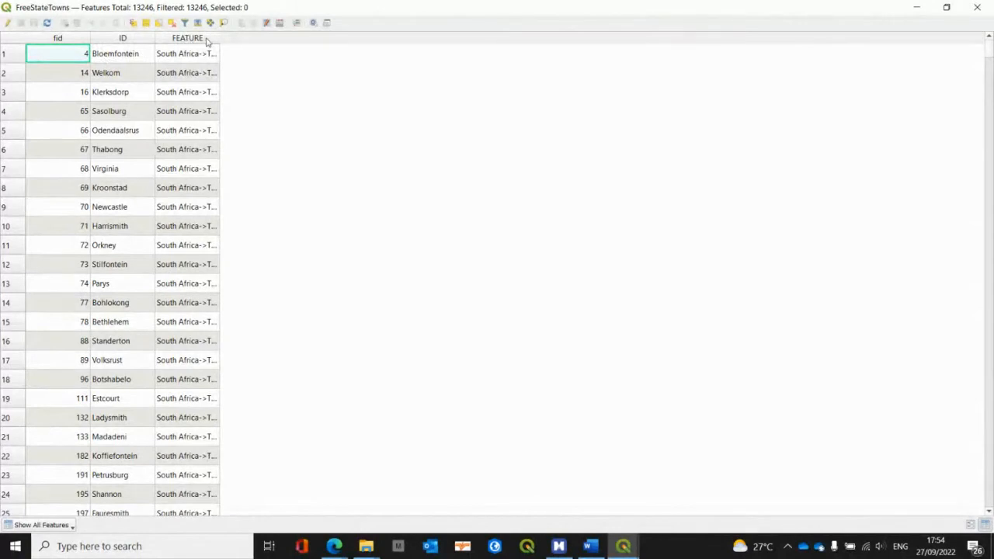
drag(219, 38, 403, 66)
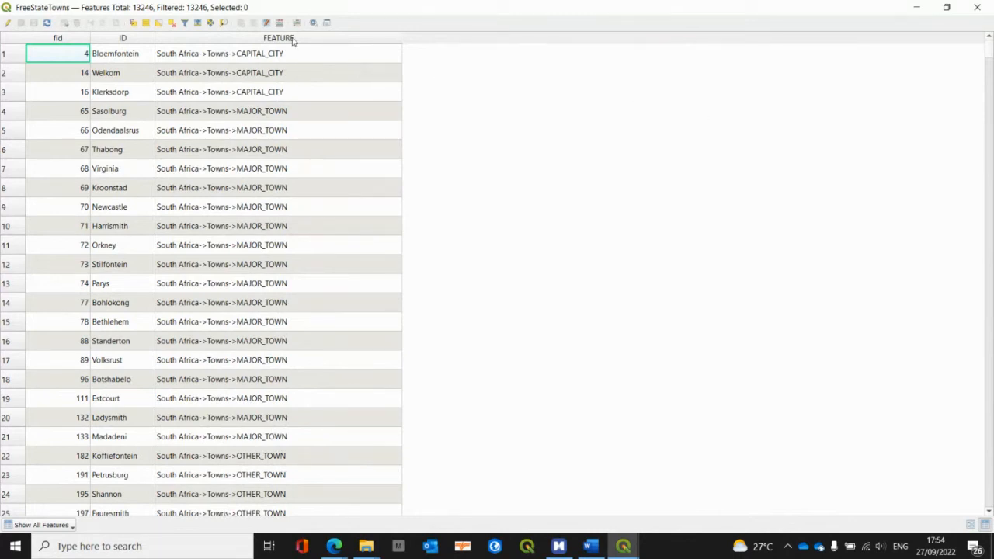
click(978, 7)
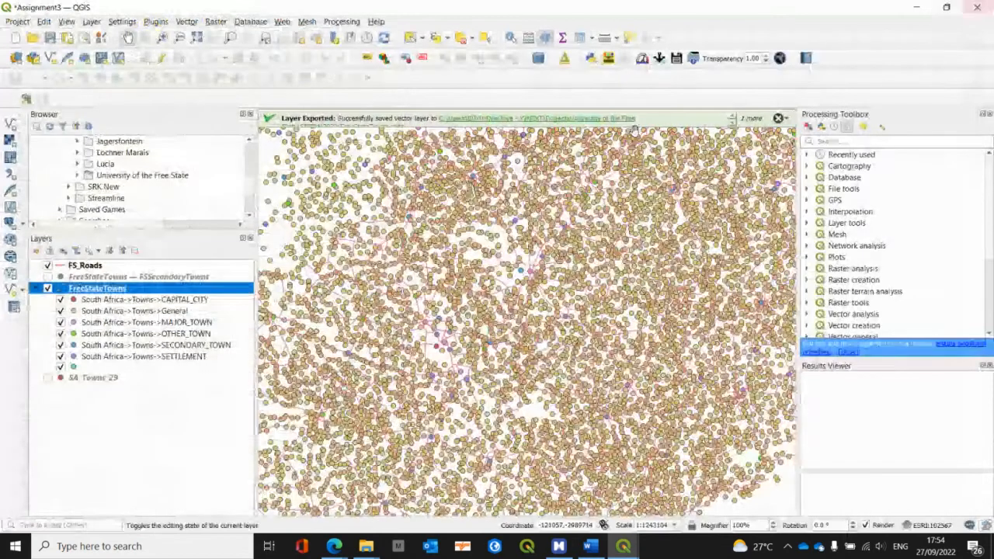
Step: Select the secondary towns in FreeStateTowns with the expression "FEATURE" = 'South Africa->Towns->SECONDARY_TOWN'
click(436, 39)
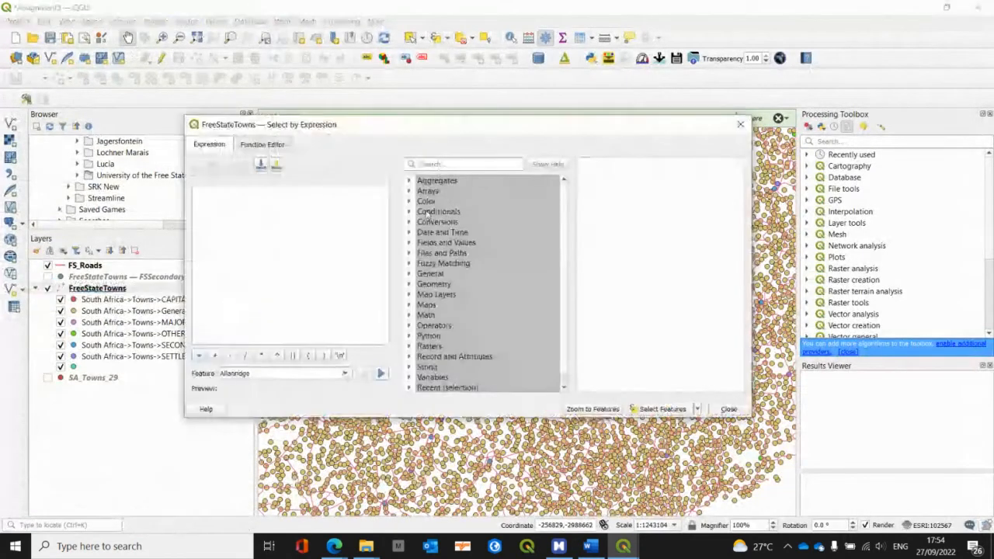
click(410, 244)
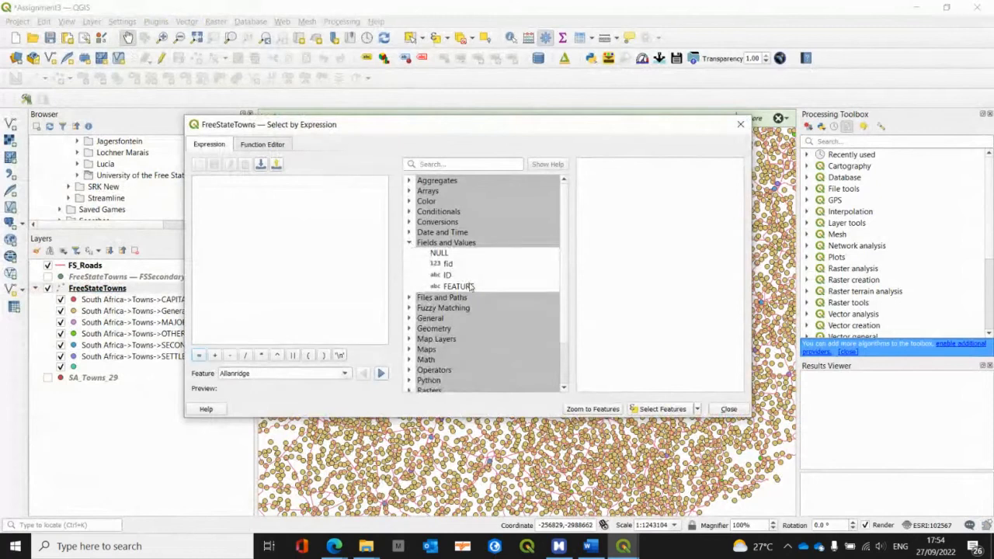
double_click(458, 285)
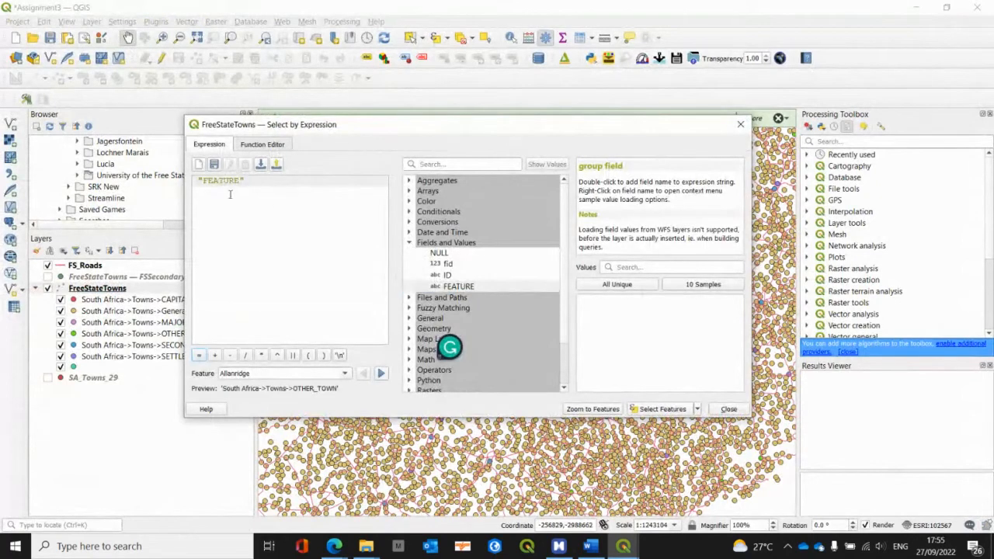
click(199, 356)
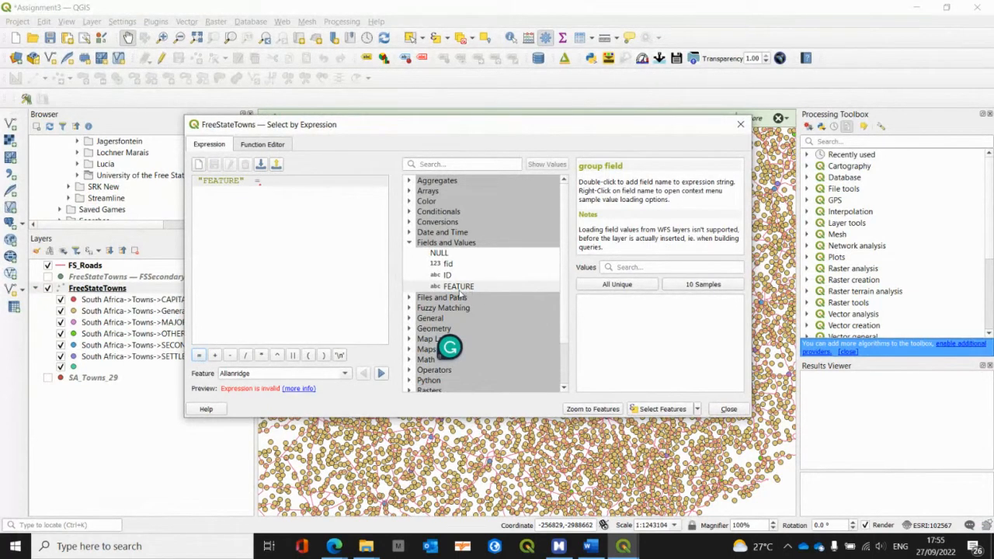
click(626, 286)
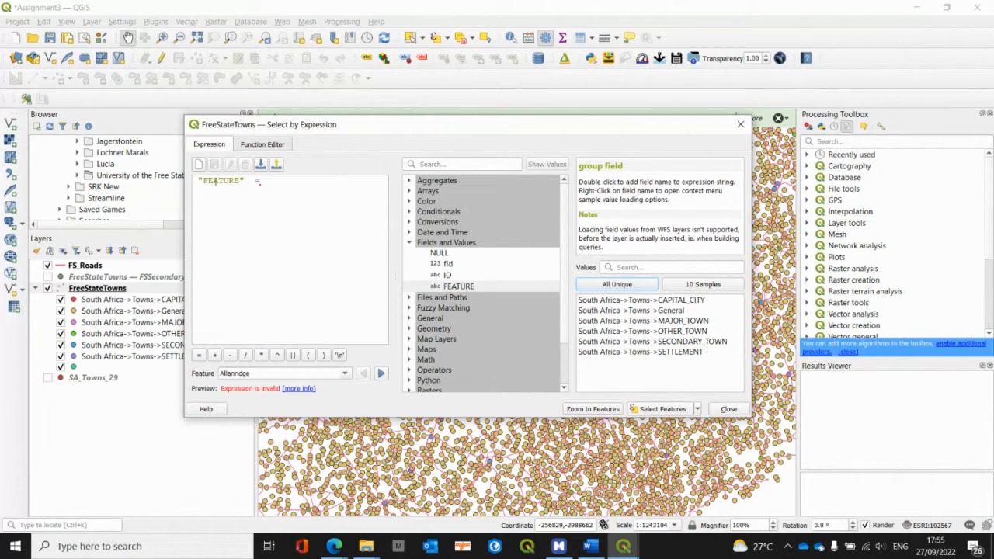
double_click(668, 342)
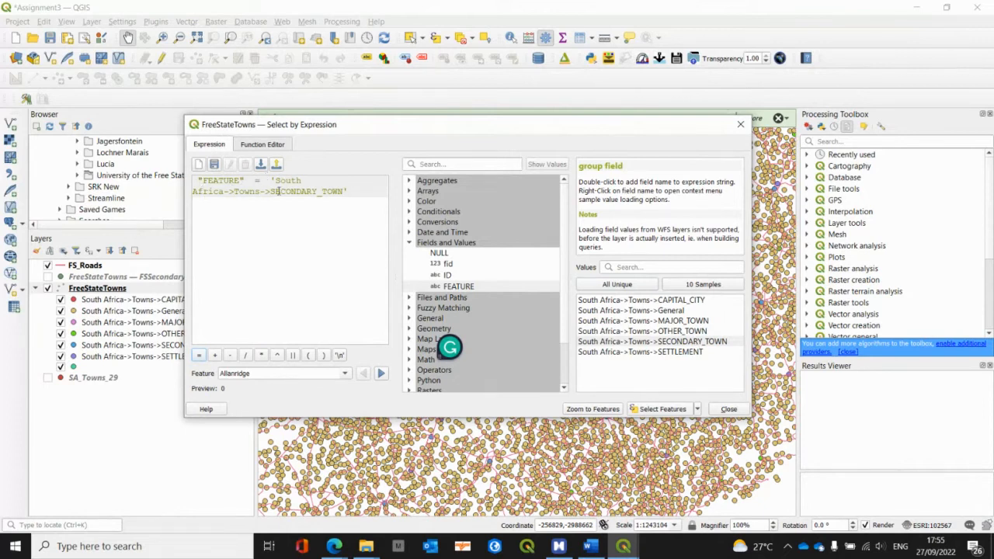
click(662, 409)
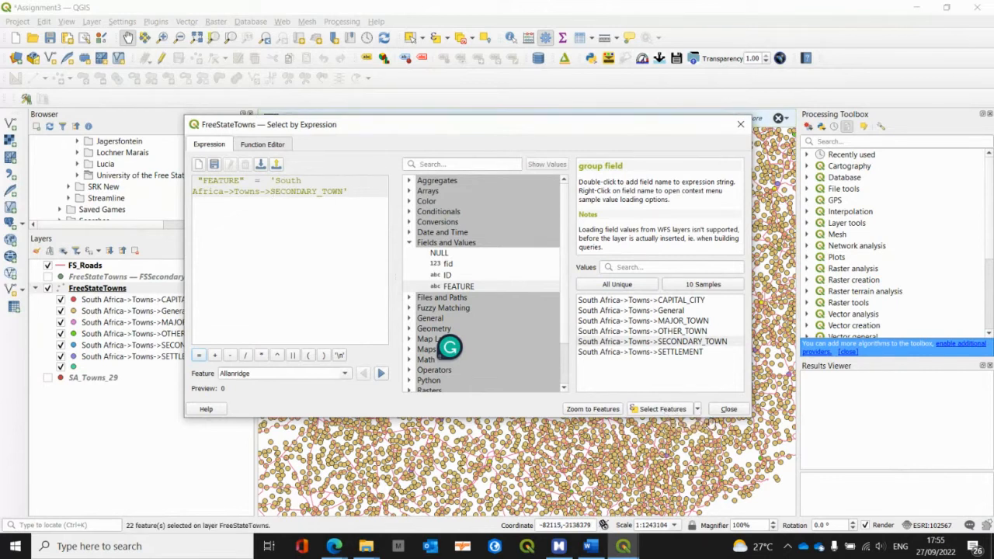
click(729, 409)
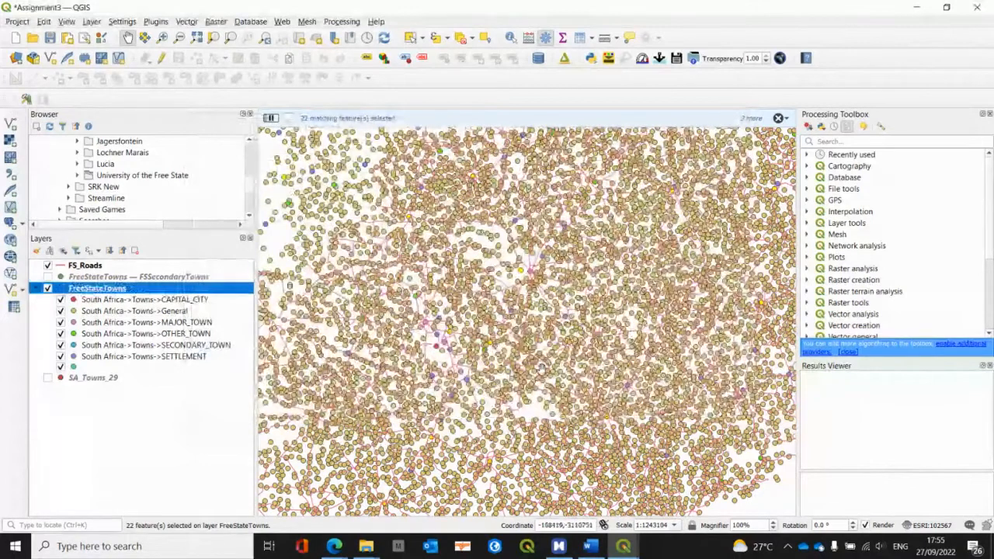
Step: Set up an export of only the selected FreeStateTowns features in GeoPackage format, with the existing FreeStateTowns.gpkg in the 2022 folder as target file
drag(540, 370, 433, 414)
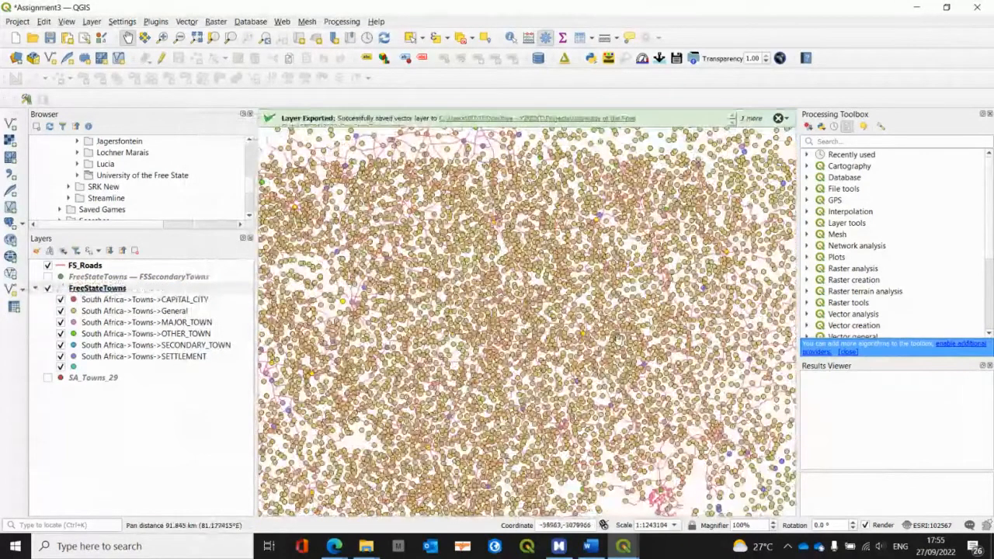
drag(650, 312, 579, 392)
drag(718, 259, 729, 212)
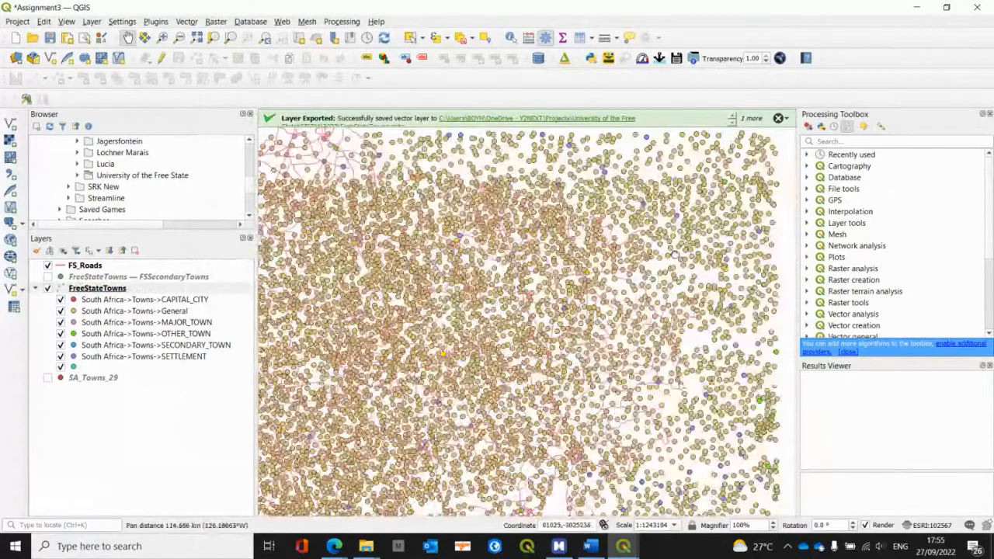
drag(478, 380, 738, 322)
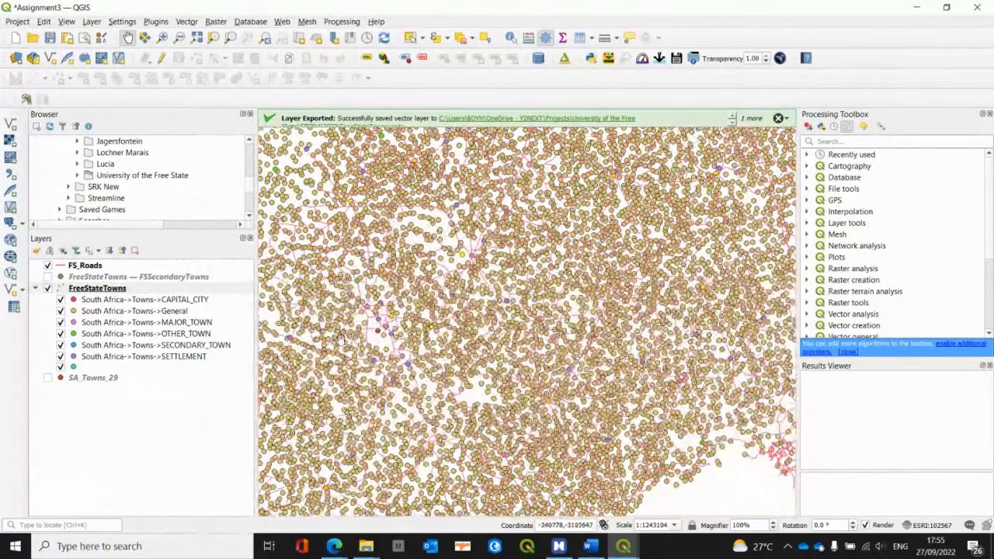
click(92, 288)
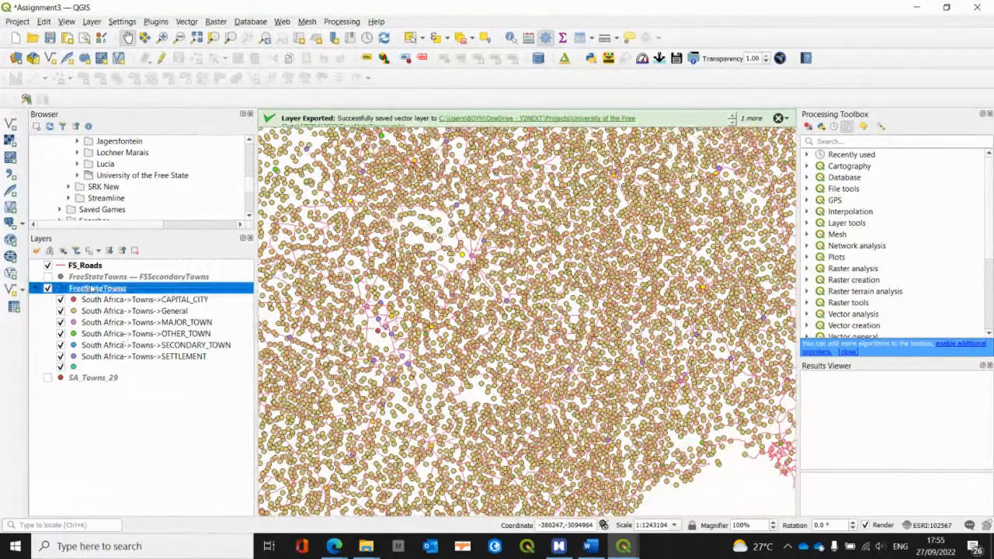
right_click(92, 288)
mouse_move(139, 275)
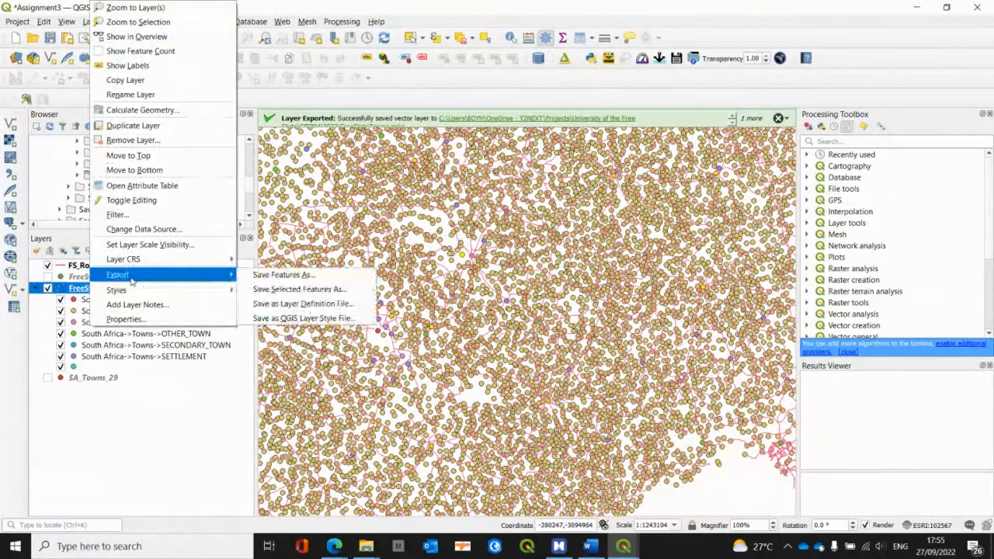
click(295, 289)
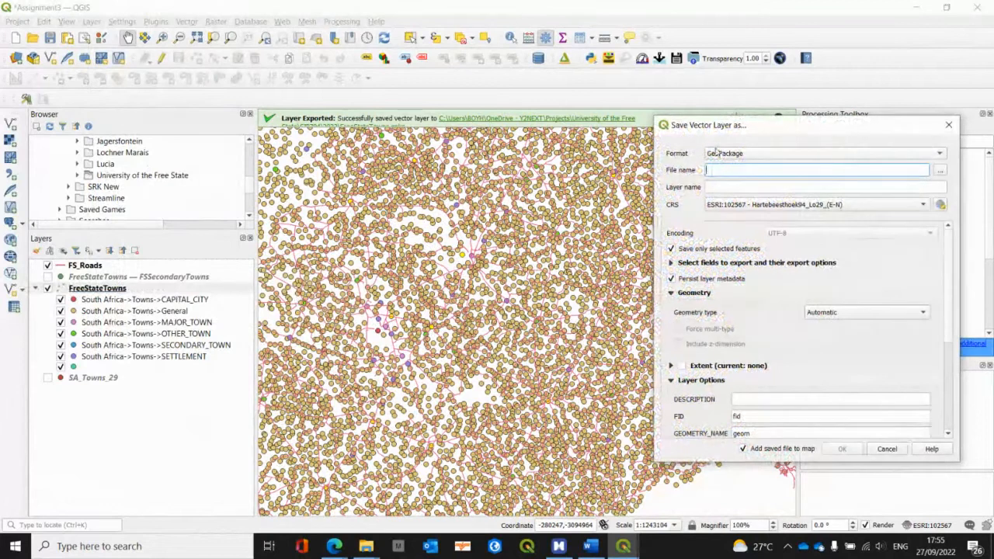
click(940, 172)
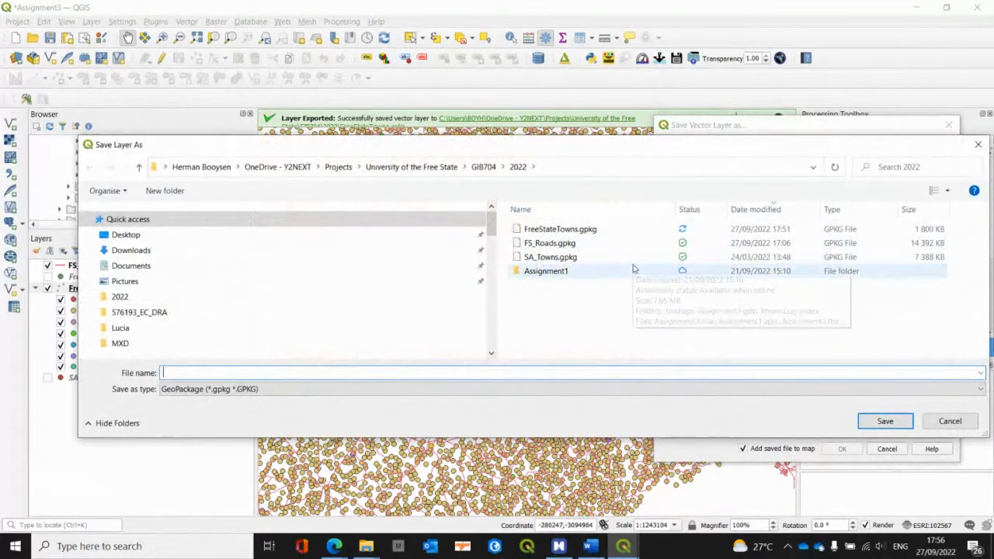
double_click(575, 229)
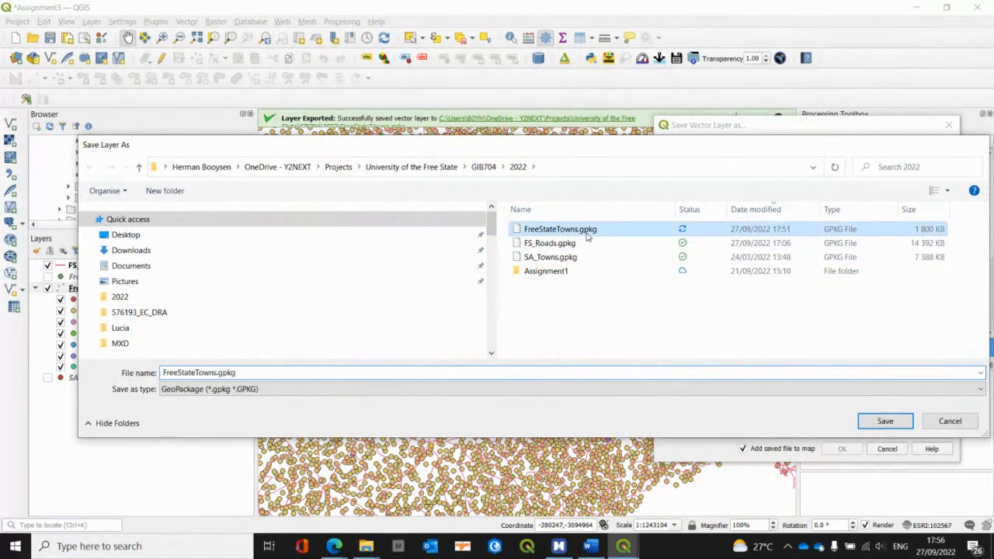
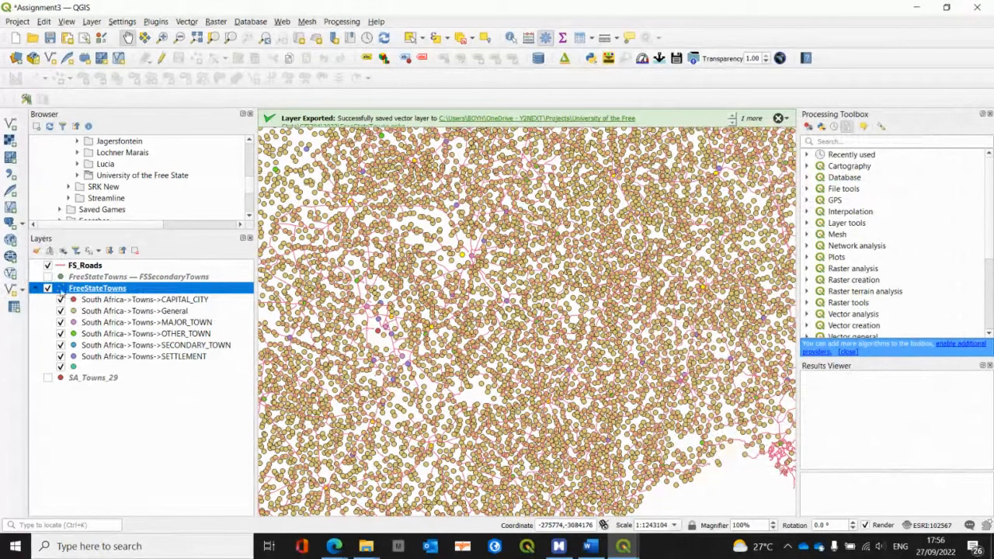
Step: Show the FSSecondaryTowns layer, hide FreeStateTowns, and inspect the exported secondary towns against the roads on the map
click(48, 277)
click(47, 289)
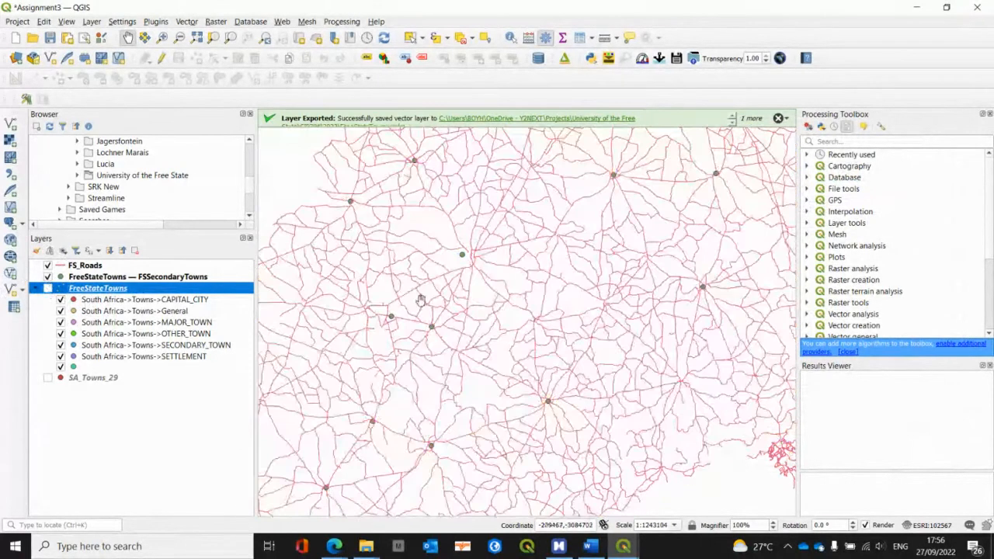
drag(532, 294, 453, 408)
drag(653, 356, 687, 292)
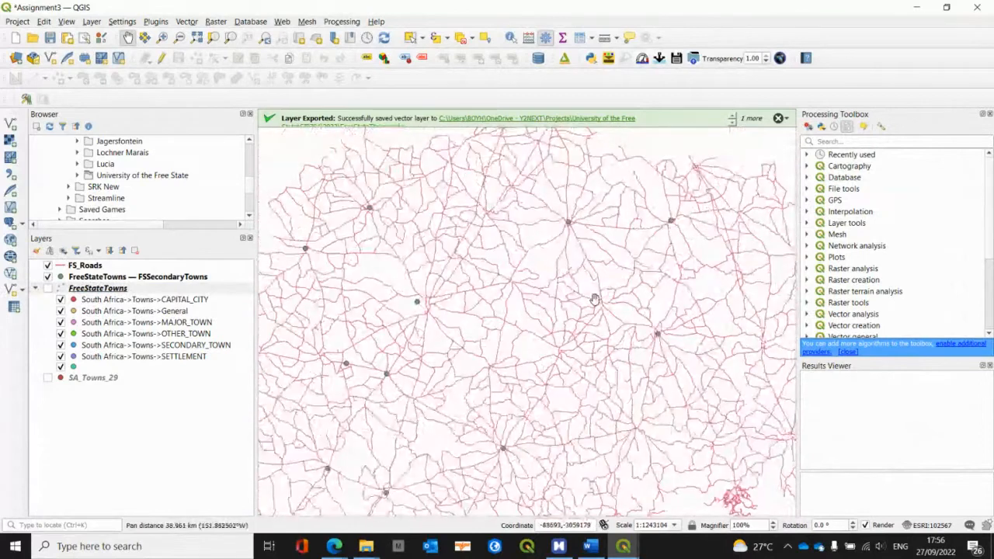
Step: Switch to the MindManager map, collapse the Select by Expression branch and expand the Thiessen Polygons branch to read its instructions
key(alt+Tab)
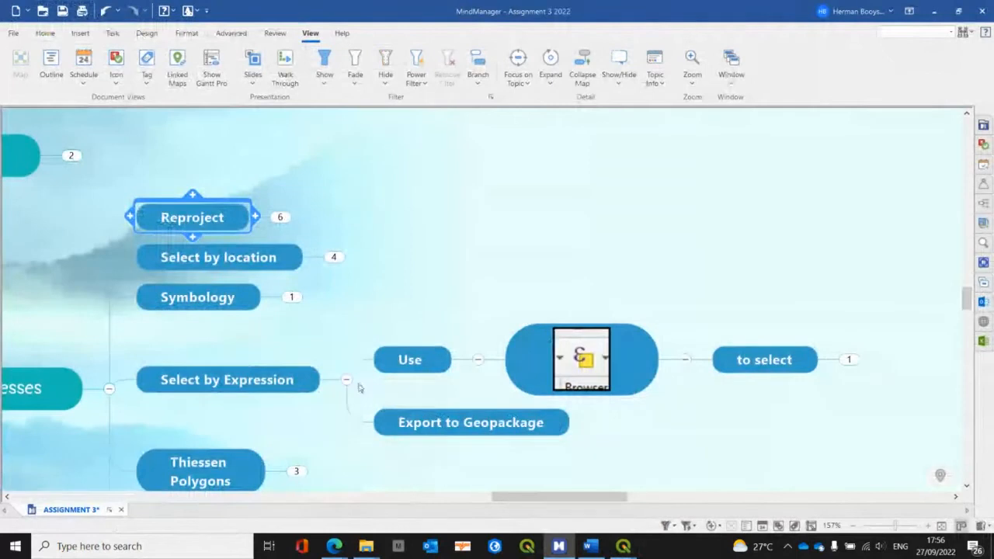
click(380, 422)
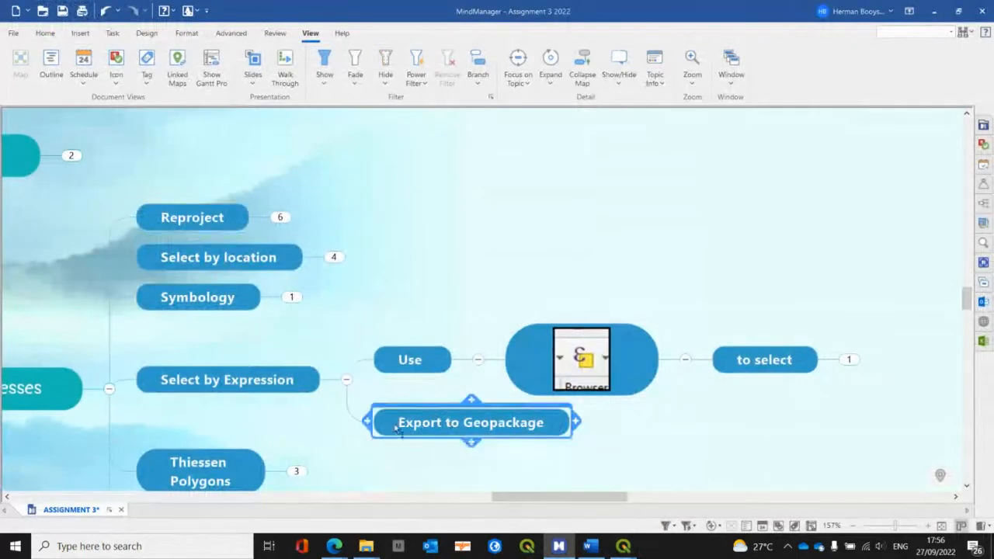
click(346, 381)
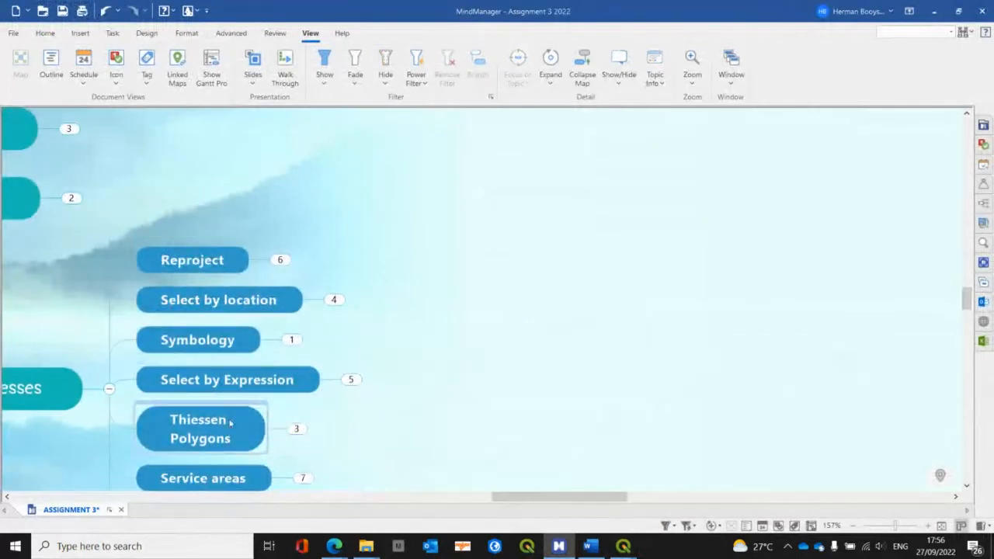
click(295, 429)
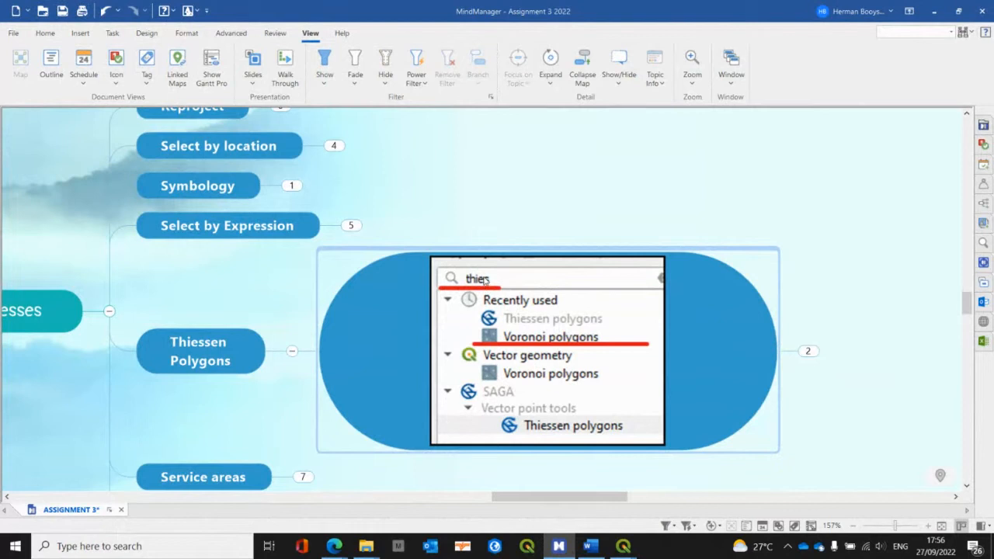
Step: Back in QGIS, search the processing tools for "thie", open Voronoi polygons and choose FSSecondaryTowns as the input layer
key(alt+Tab)
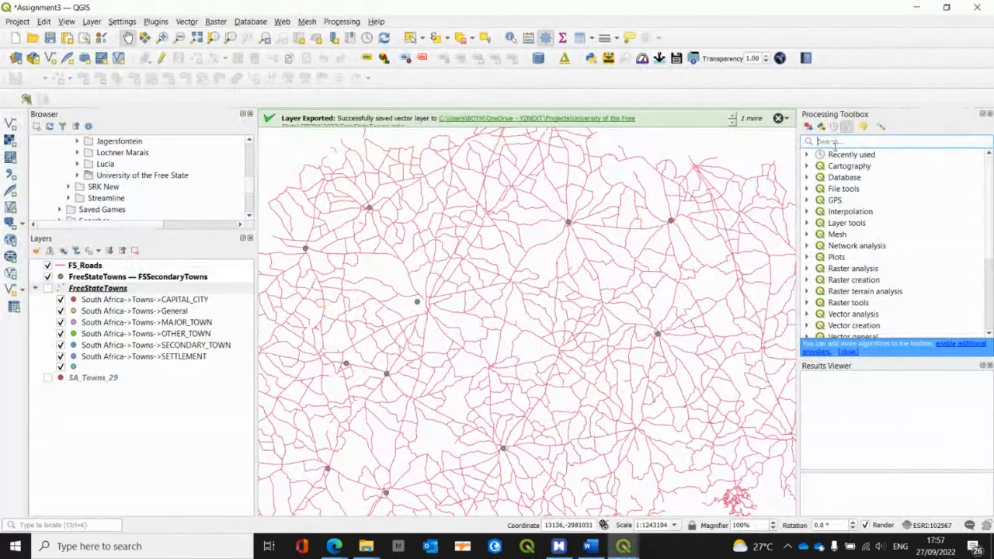
text(thie)
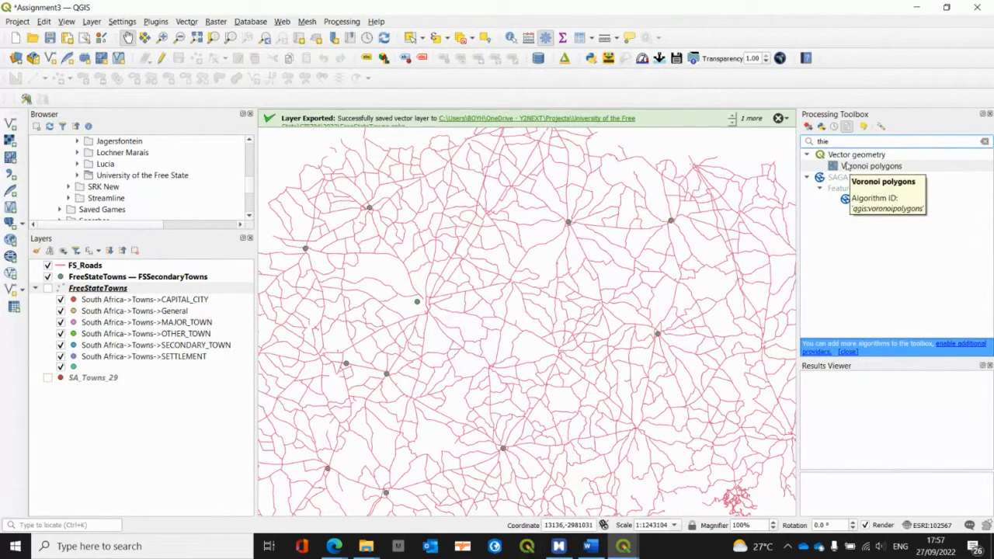
key(alt+Tab)
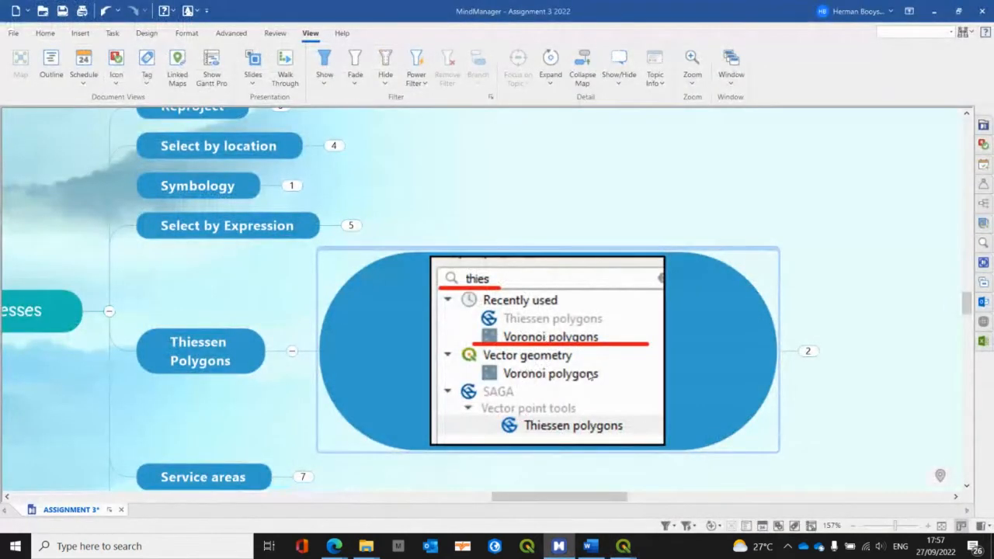
key(alt+Tab)
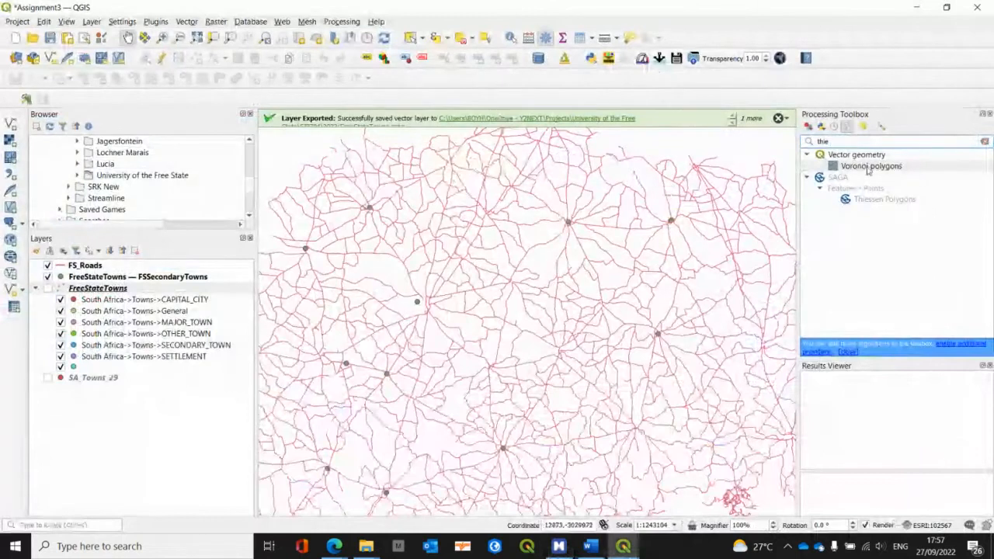
double_click(868, 166)
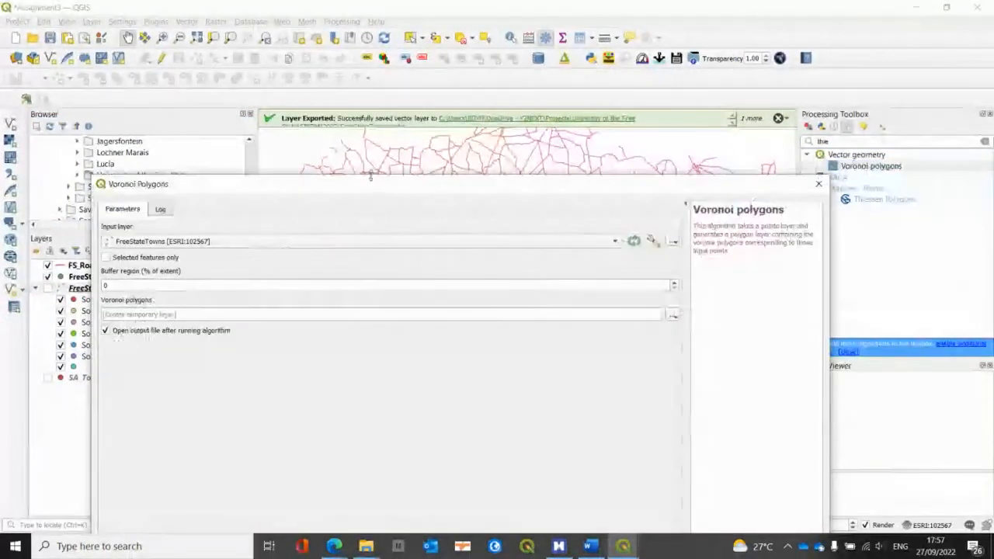
drag(370, 178, 495, 122)
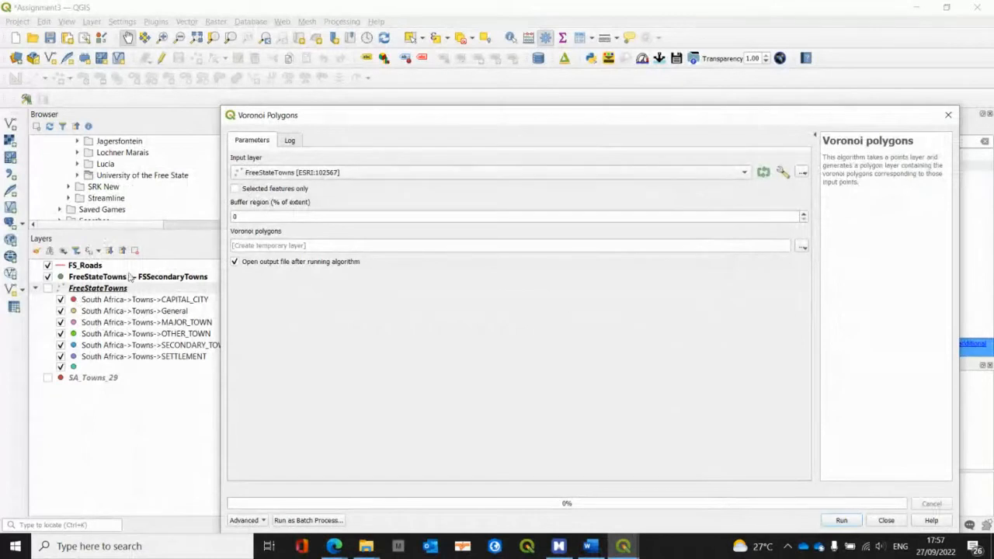
click(292, 172)
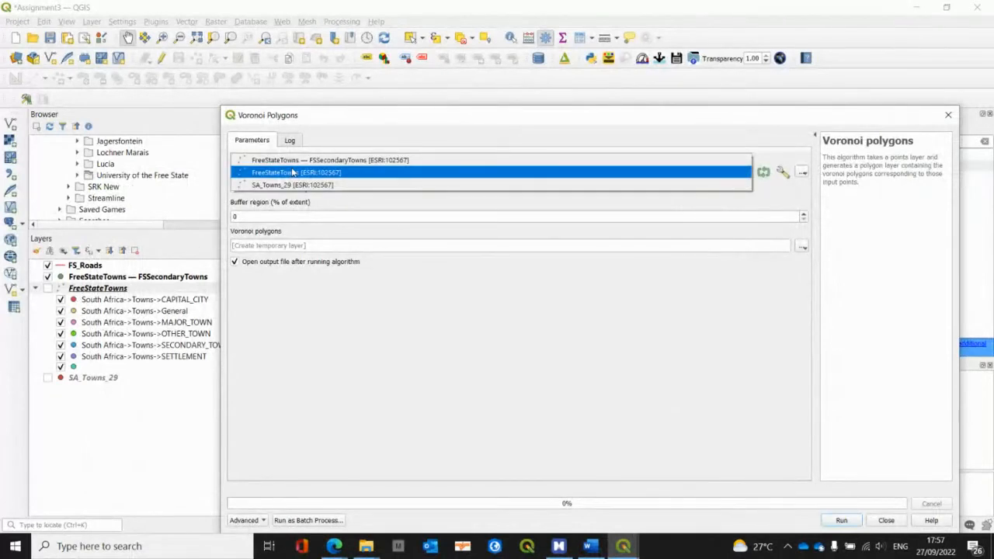
click(311, 160)
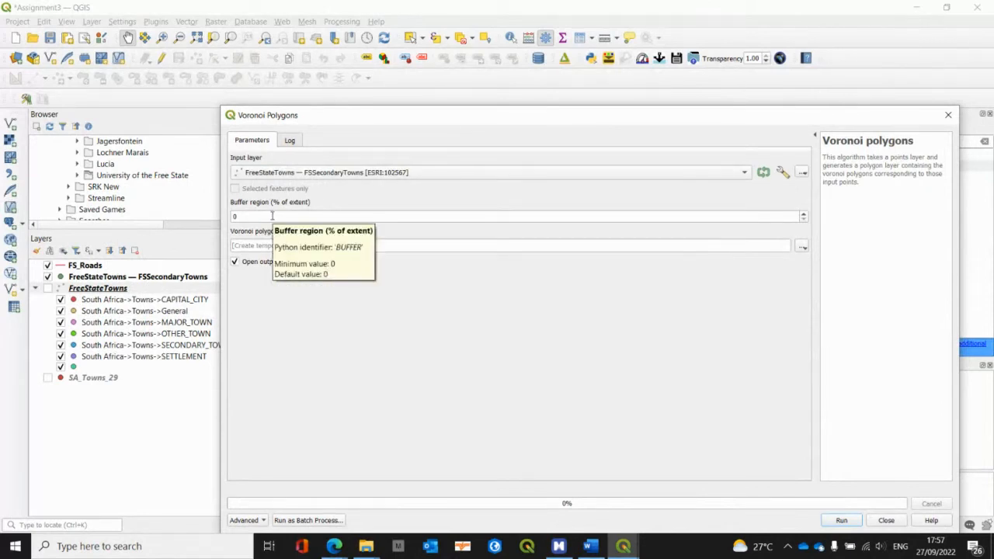
Step: Consult the Voronoi parameters under the MindManager map's Thiessen Polygons branch, and set the buffer region to 100% of extent in QGIS
key(alt+Tab)
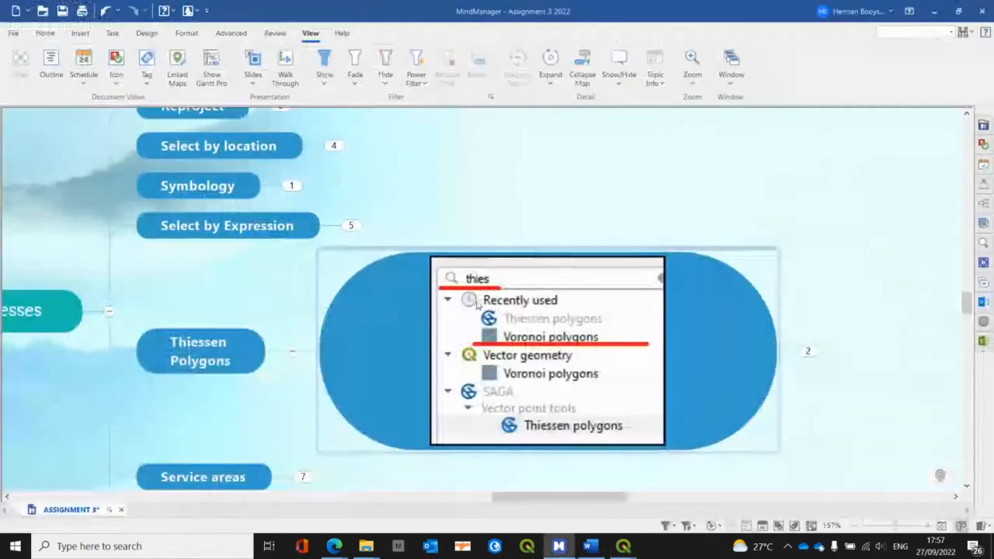
click(808, 351)
drag(491, 496, 568, 495)
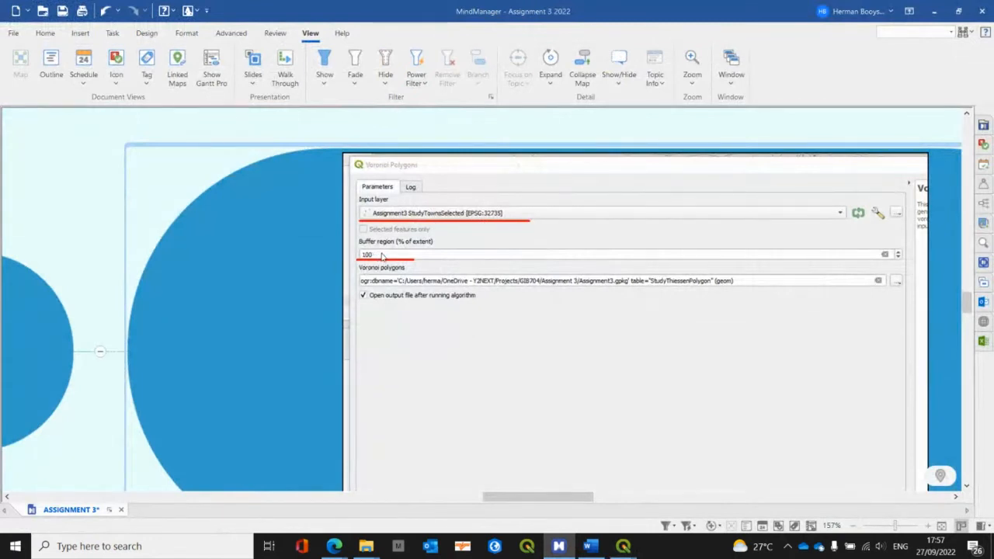
key(alt+Tab)
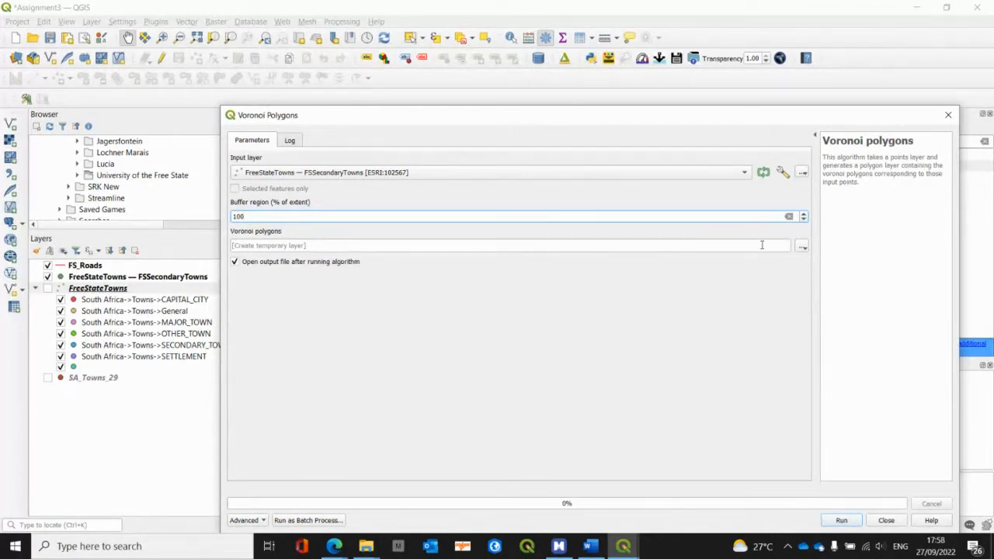
click(803, 247)
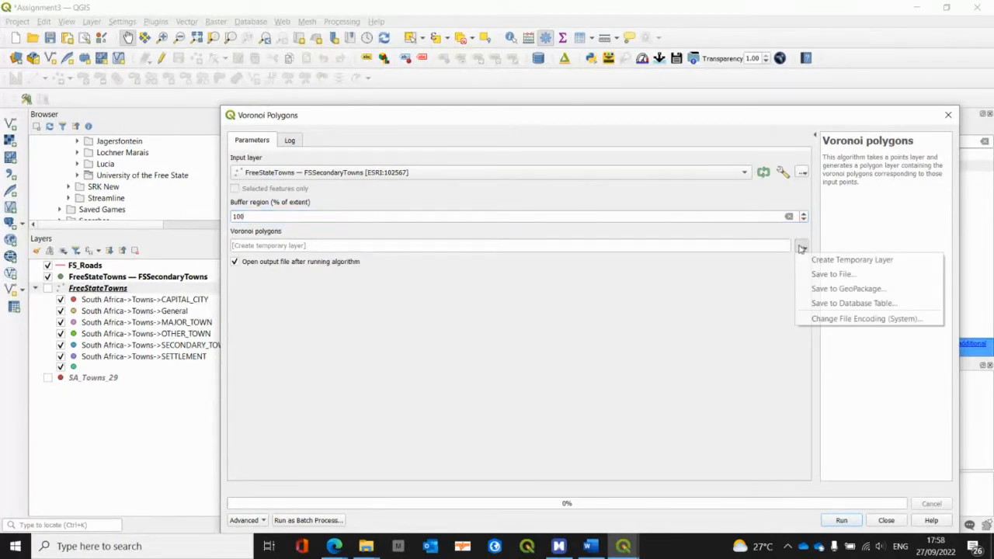
click(828, 274)
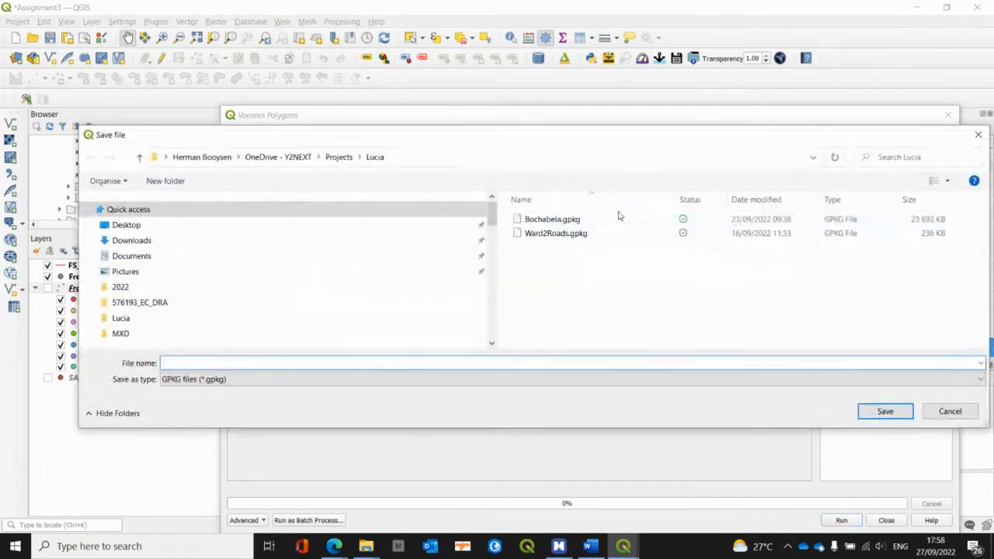
click(338, 157)
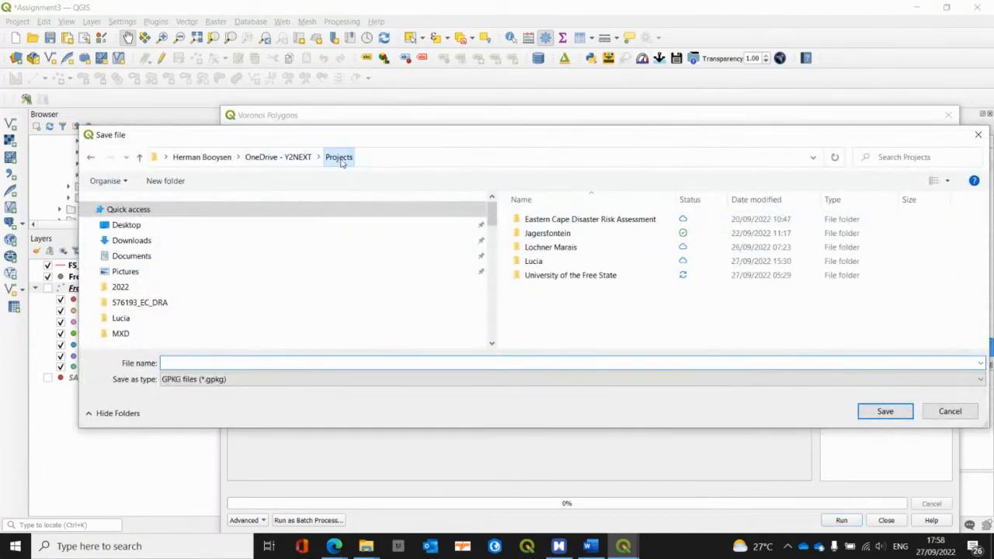
double_click(549, 275)
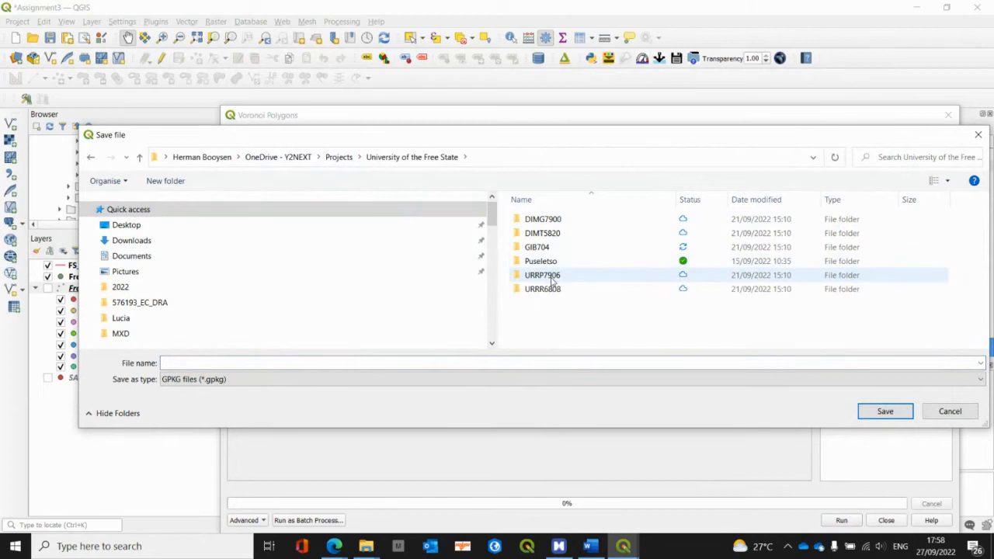
double_click(541, 249)
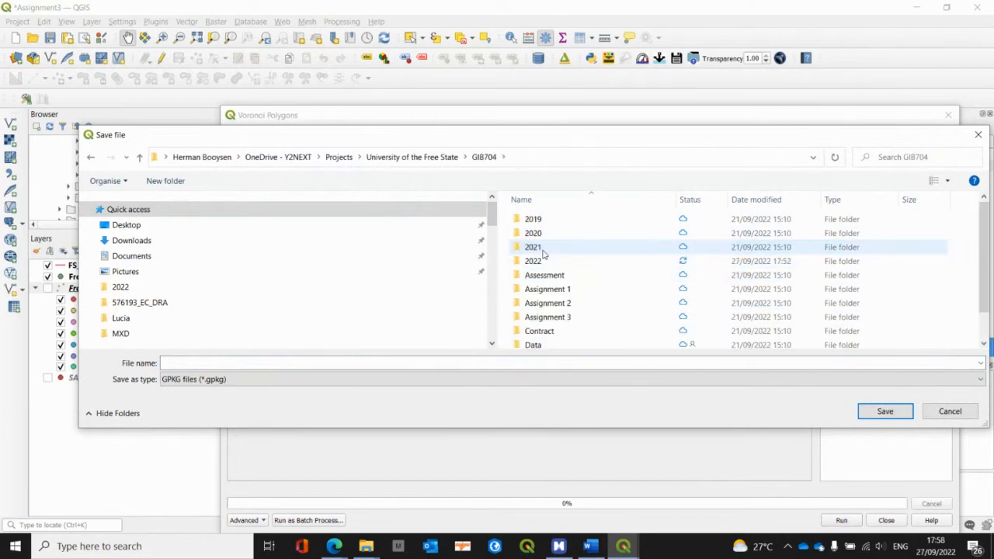
double_click(541, 261)
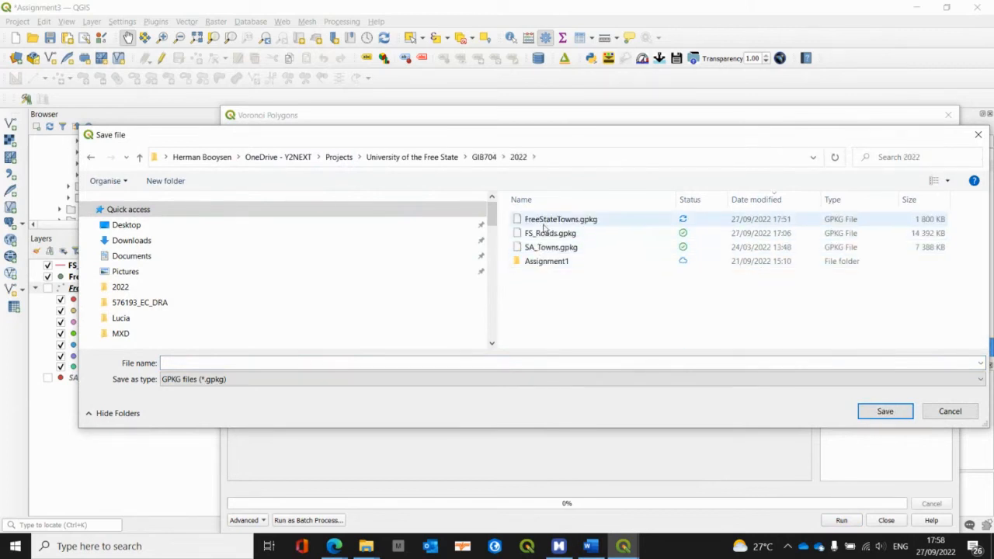
double_click(543, 220)
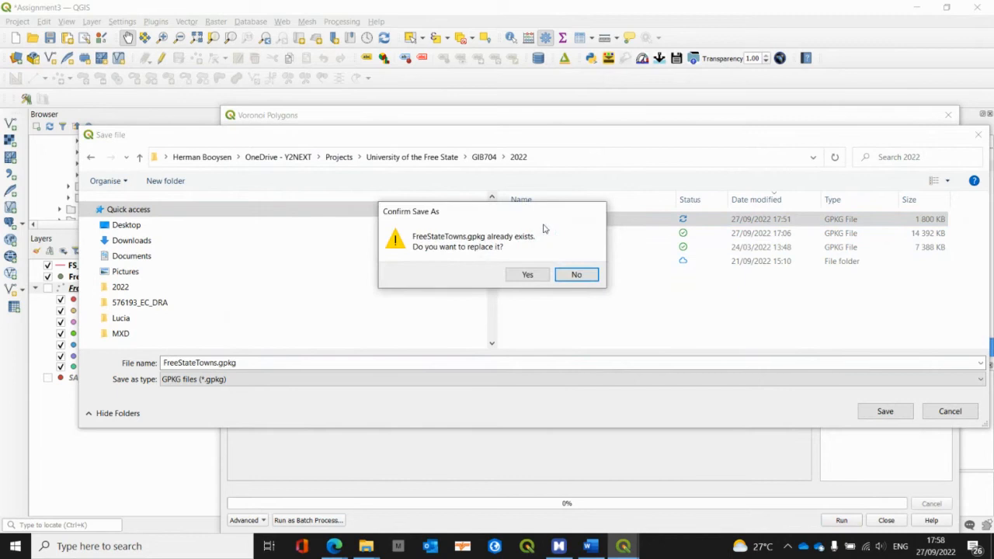
click(573, 276)
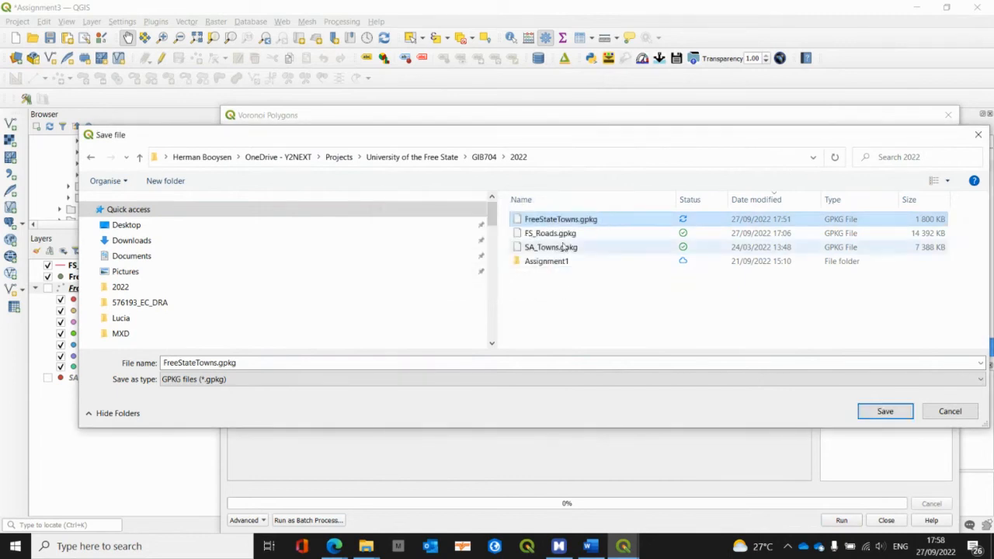
click(949, 410)
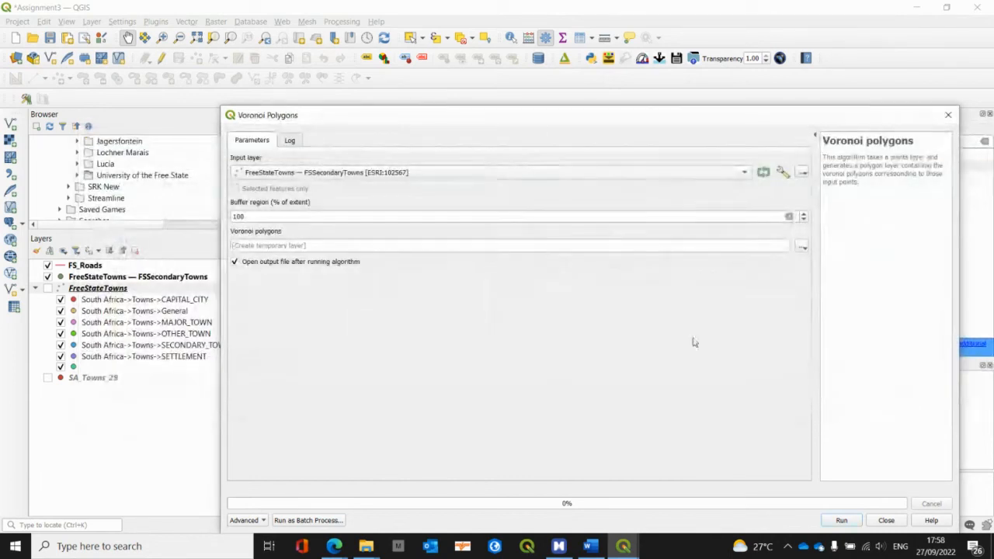
Step: Set the Voronoi output to save into the GeoPackage FreeStateTowns.gpkg in the GIB704 2022 folder, with layer name Thiesson
click(802, 246)
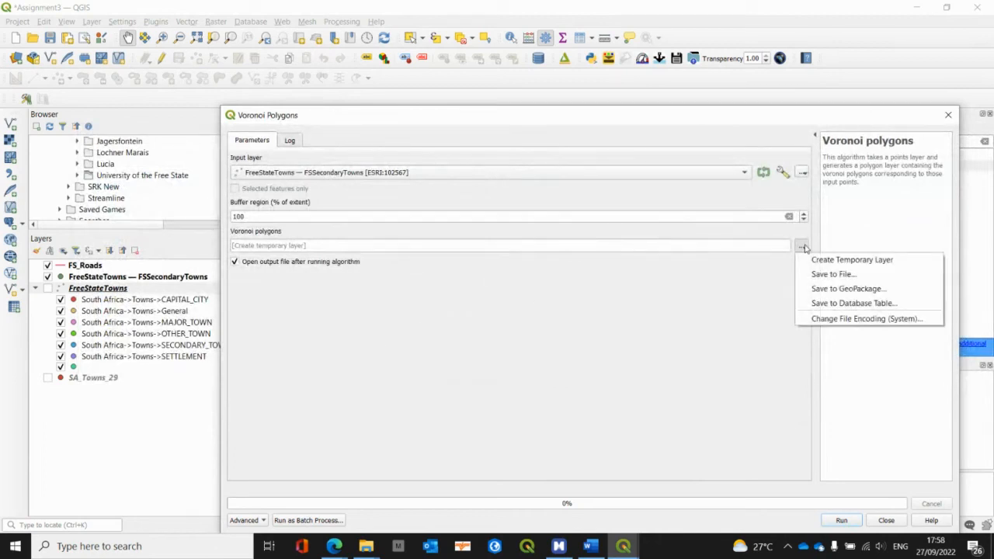
click(851, 289)
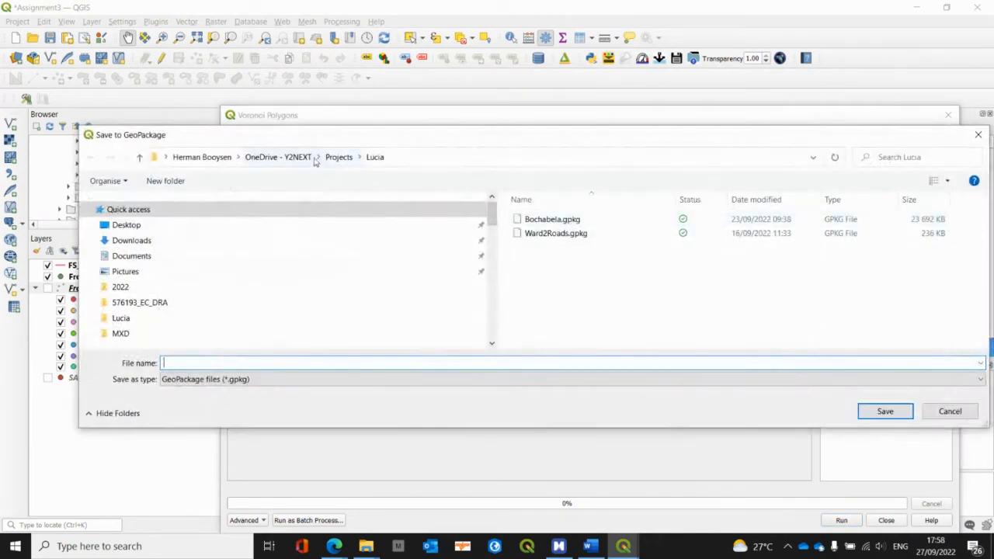
click(337, 157)
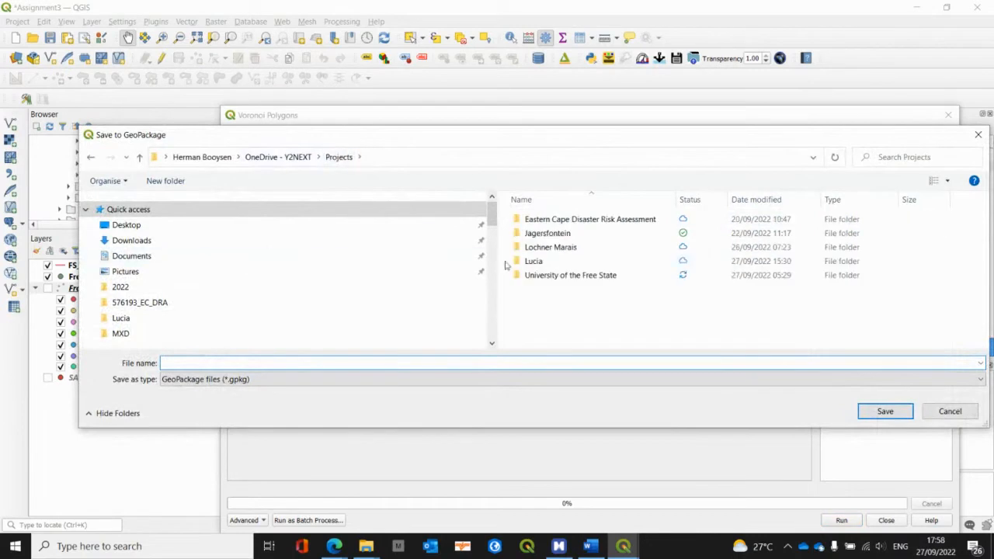
double_click(557, 275)
click(546, 250)
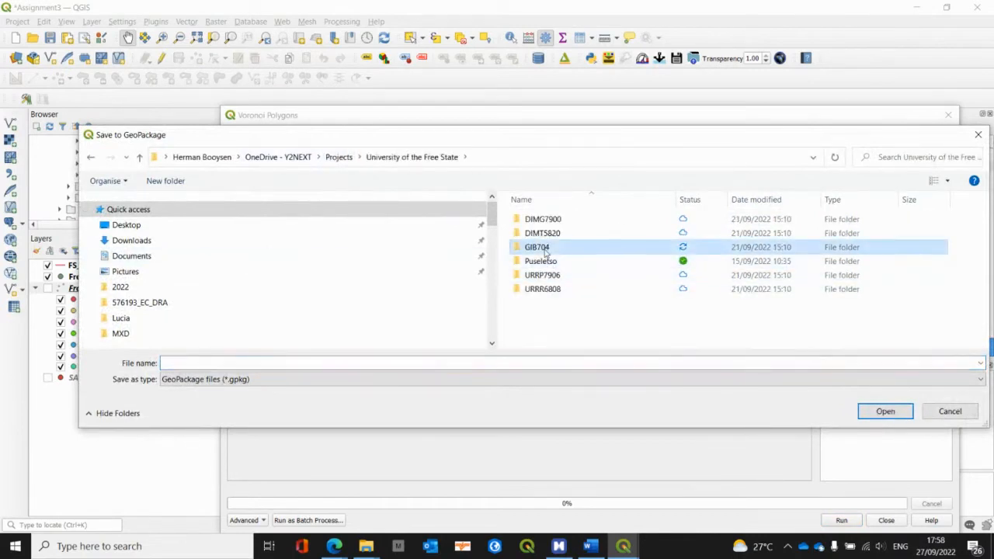
double_click(546, 250)
double_click(540, 260)
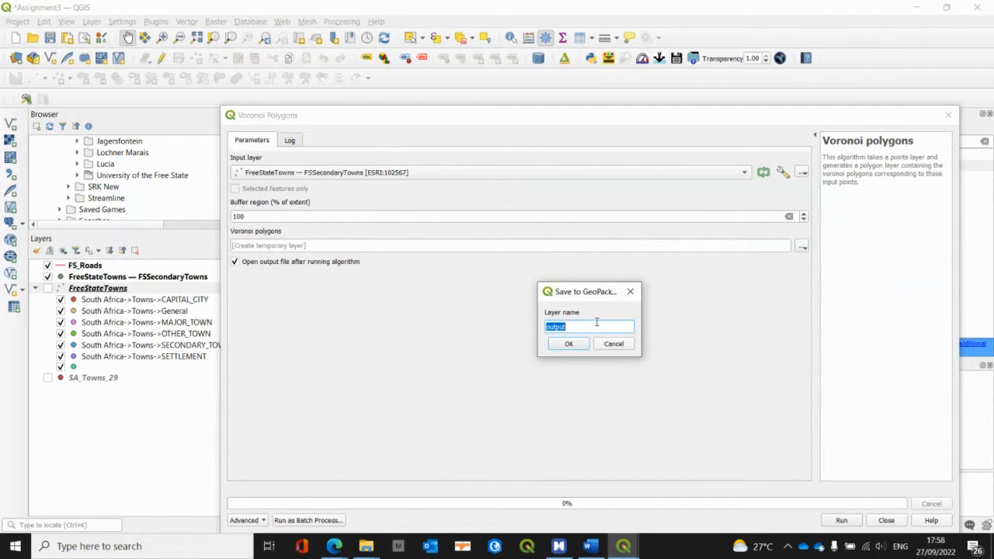
text(Thiesson)
click(568, 344)
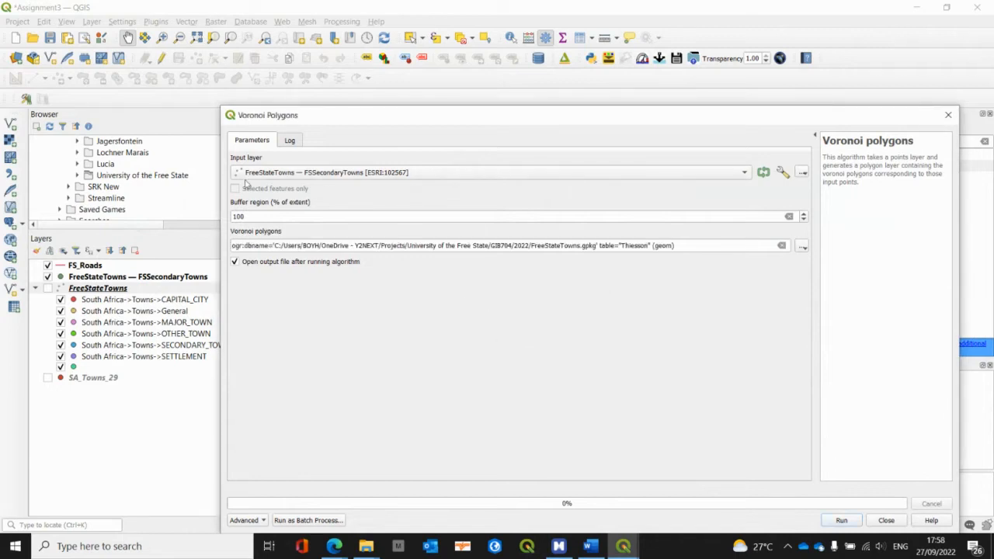
Step: Run the Voronoi polygons algorithm, close its dialog and inspect the resulting polygons around the secondary towns
click(842, 520)
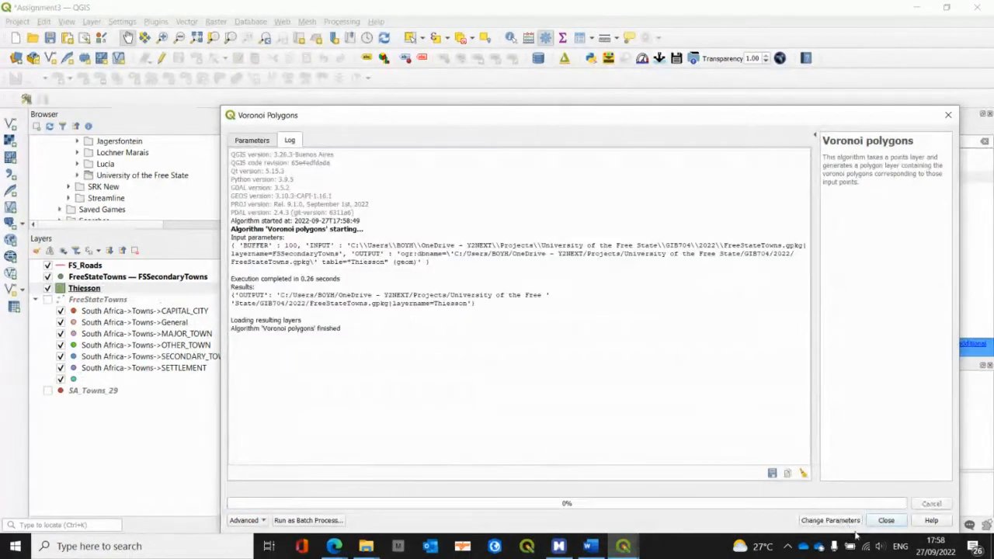
click(886, 521)
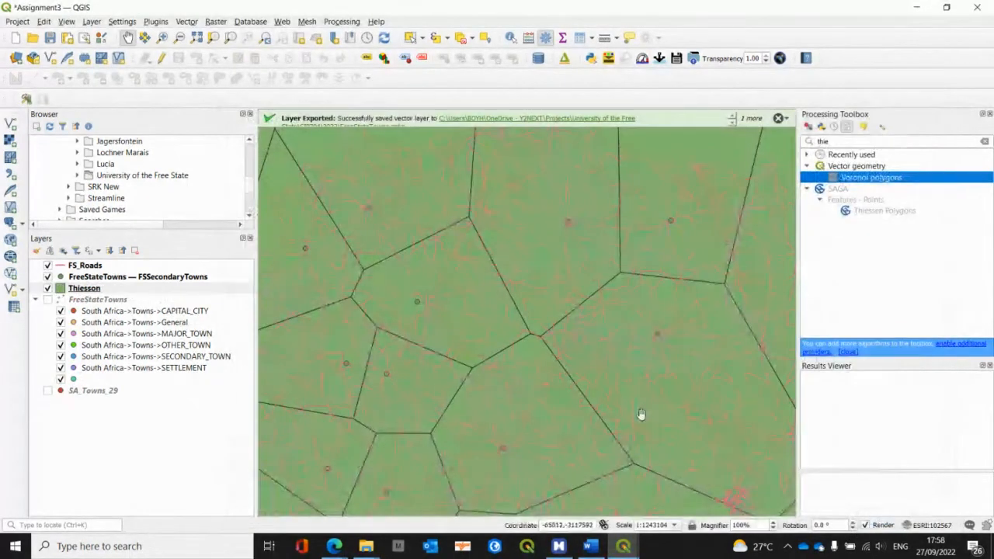
scroll(642, 414, down, 1)
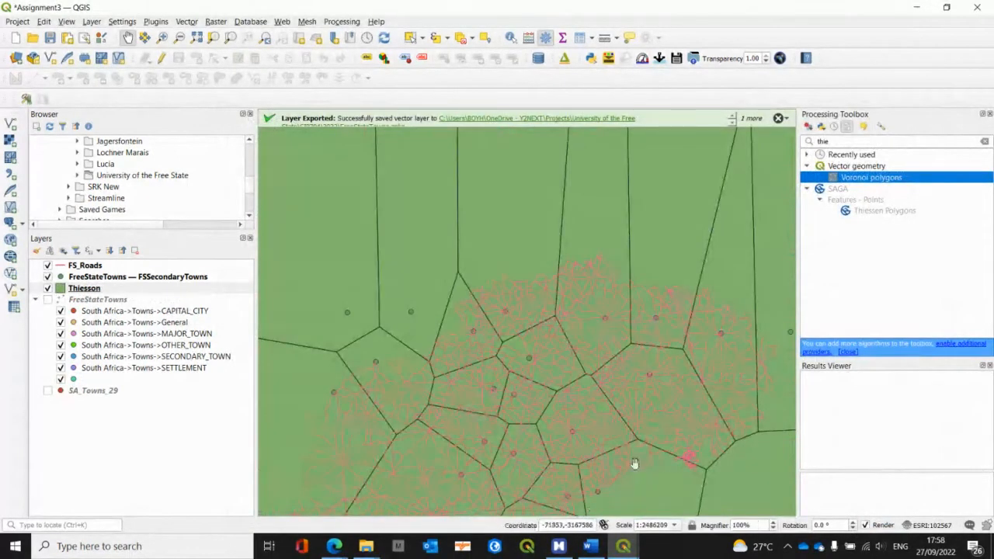
Step: Switch to the Blackboard Collaborate session in the browser, mute and unmute the microphone, and return to the Assignment3 project in QGIS
key(alt+Tab)
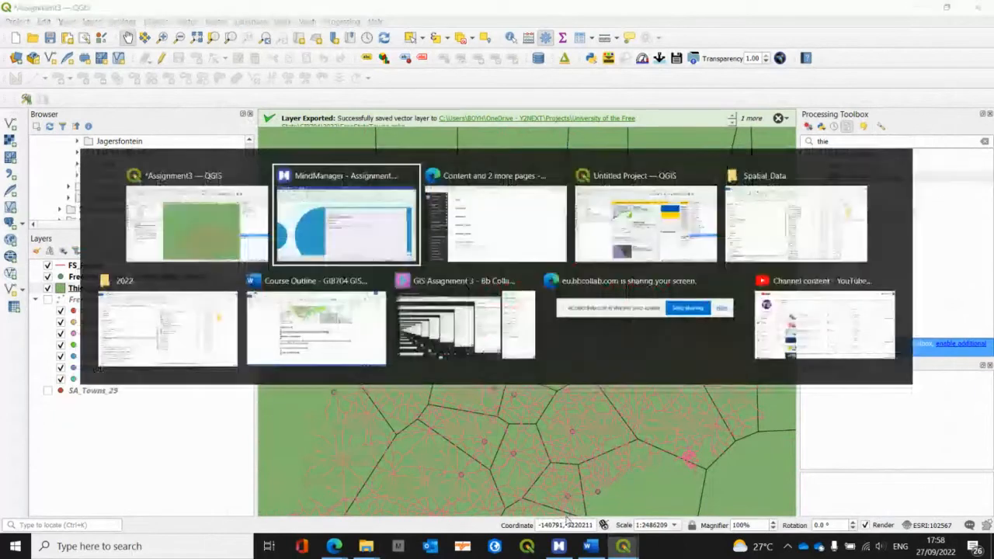
key(alt+Tab)
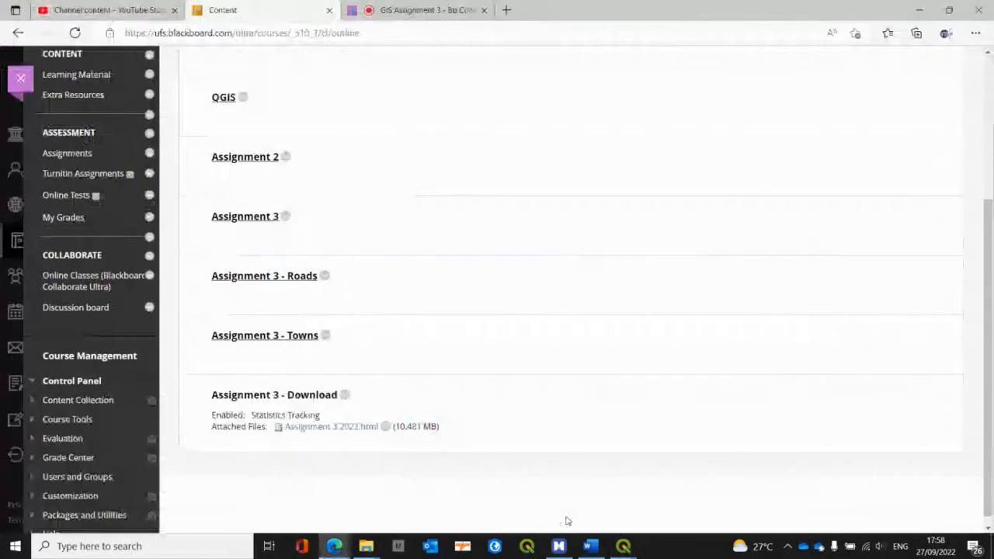
click(416, 10)
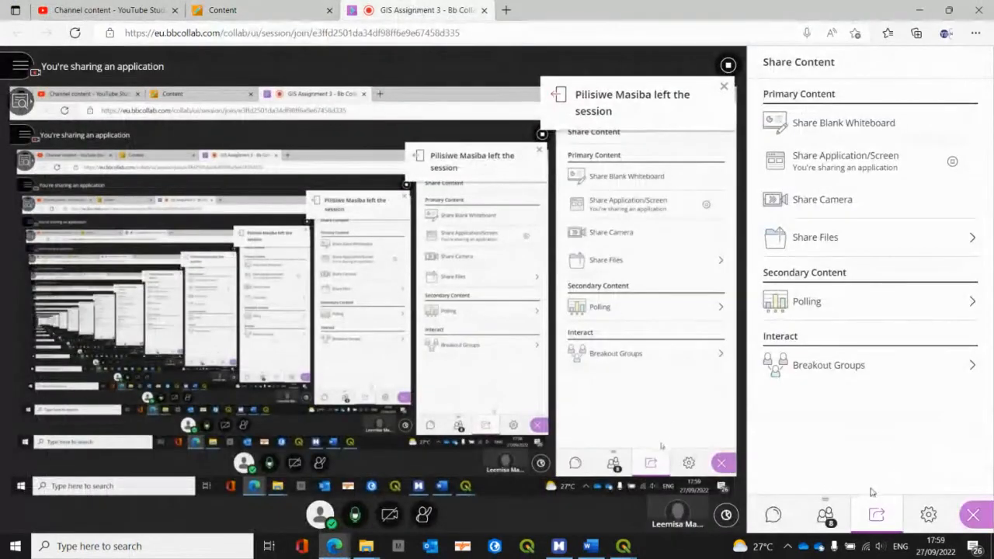
click(356, 516)
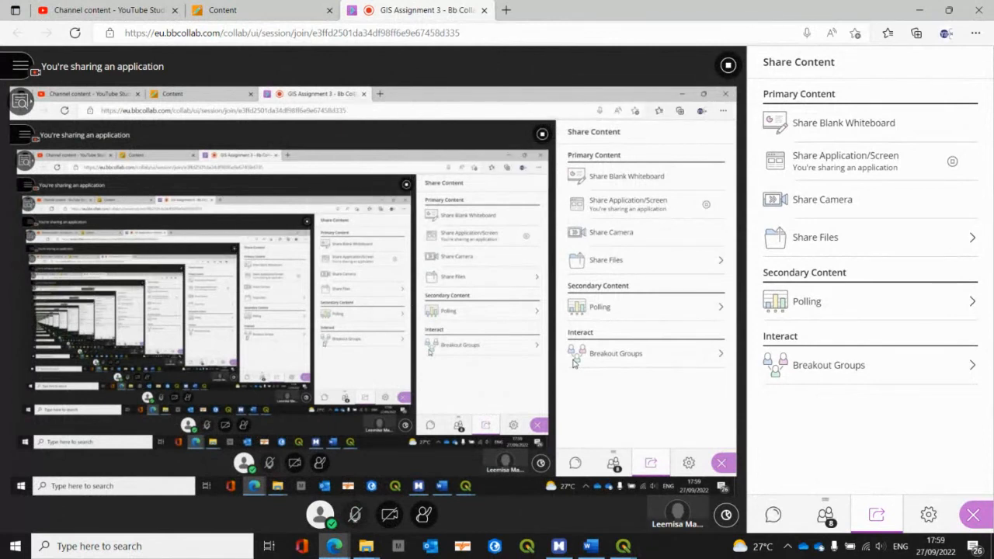
click(355, 517)
key(alt+Tab)
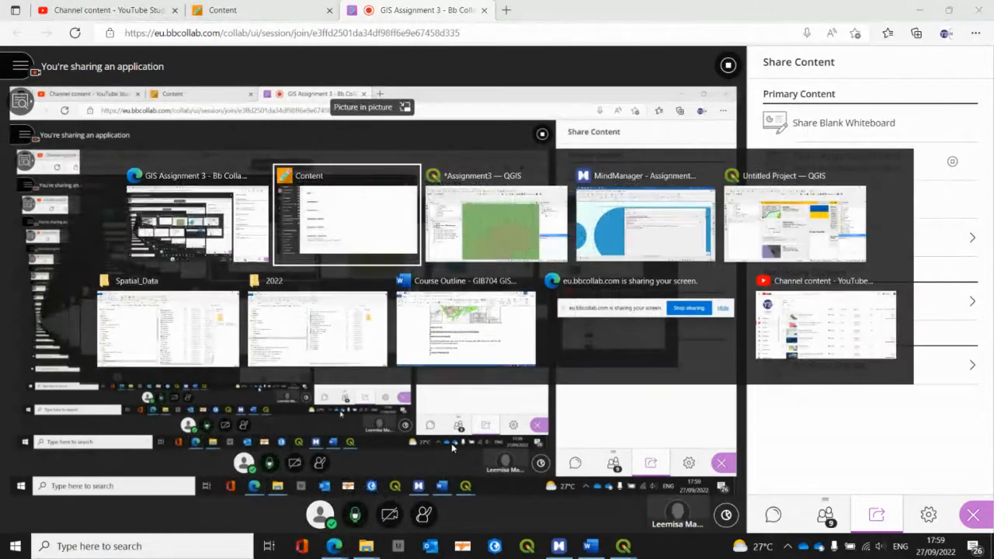
key(alt+Tab)
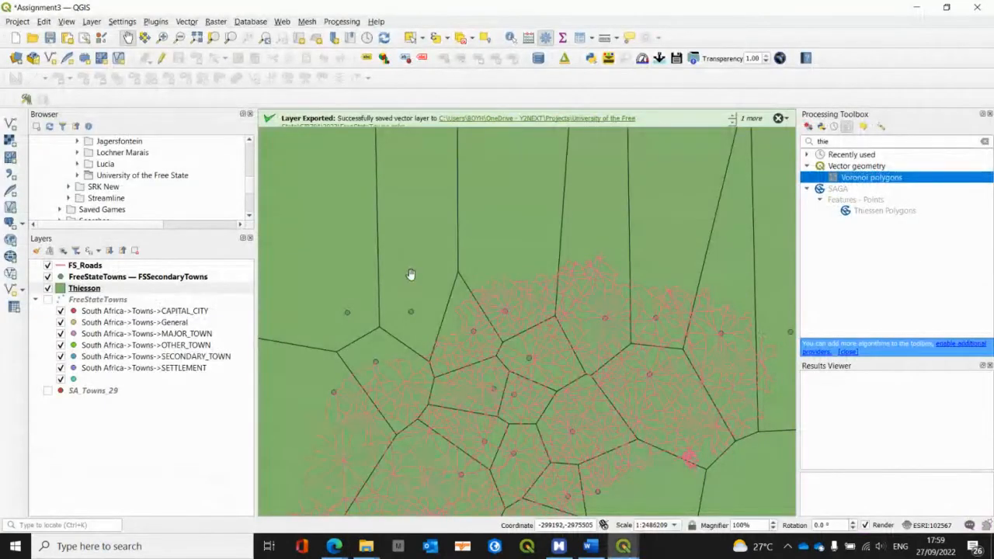
Step: Hide the FS_Roads layer so that only the secondary towns and Thiesson polygons are displayed
scroll(411, 274, down, 1)
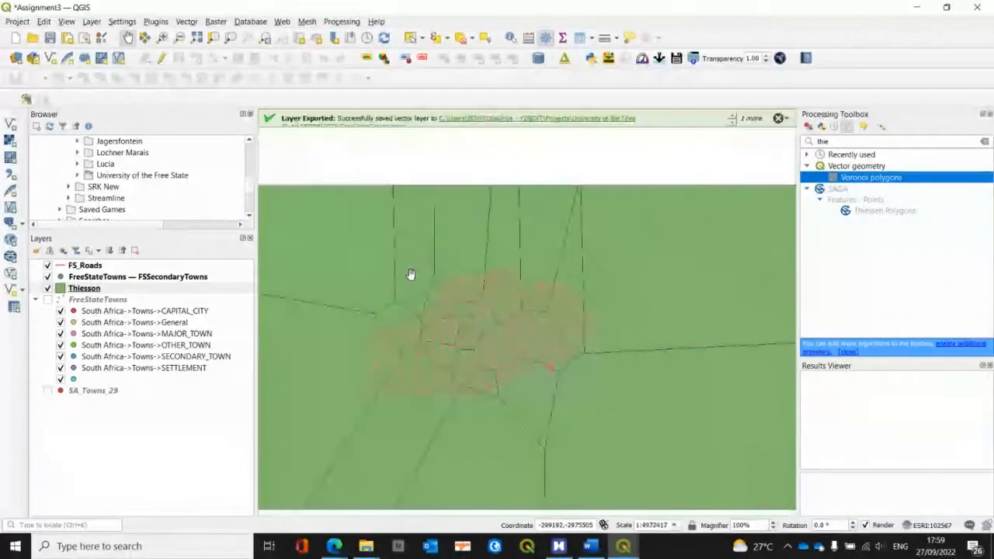
drag(411, 274, 508, 299)
scroll(555, 290, down, 1)
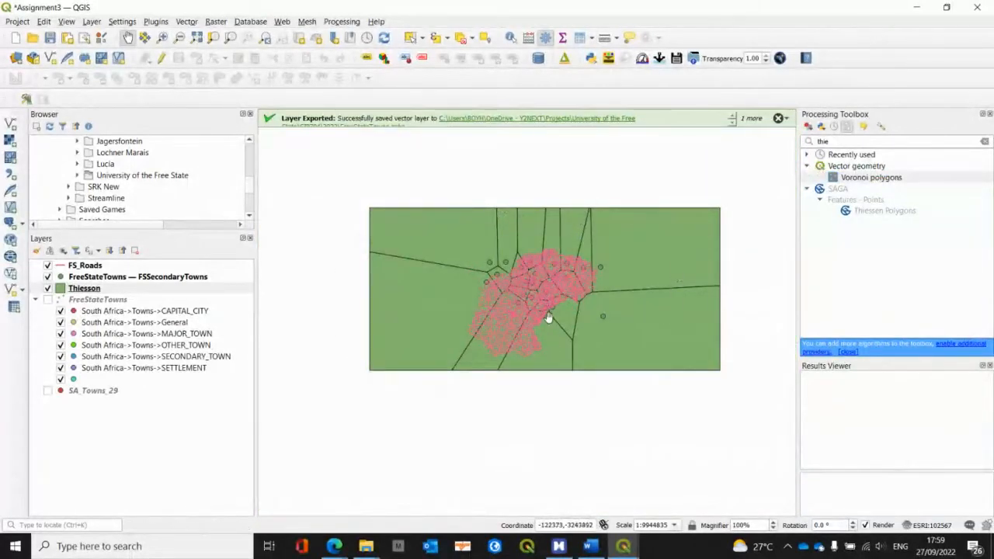
scroll(549, 317, up, 1)
drag(541, 306, 525, 334)
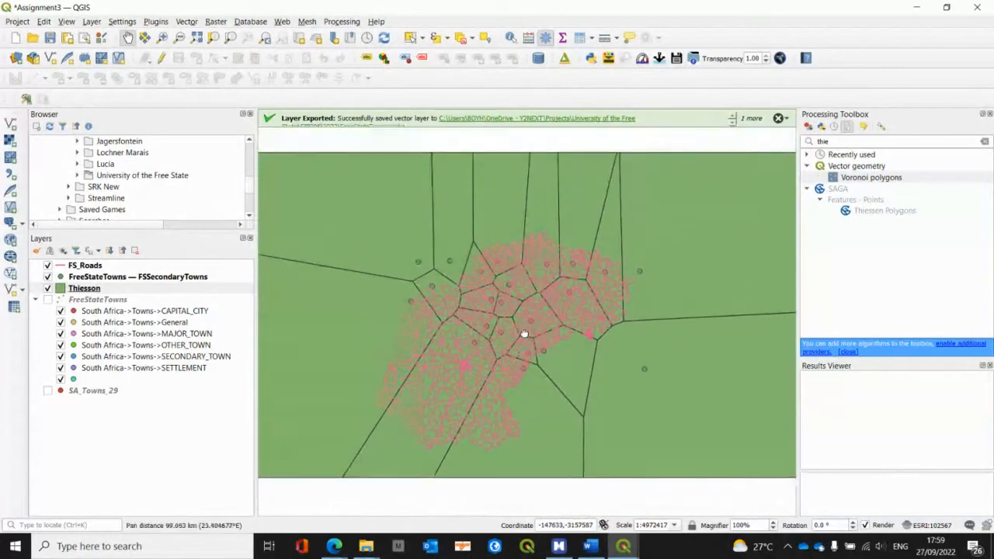
click(48, 265)
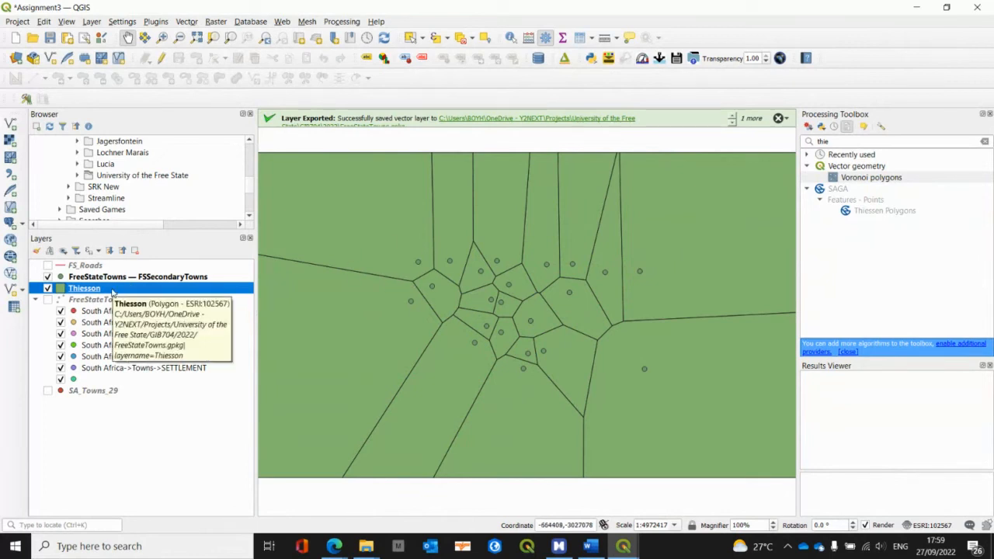
Step: Give the Thiesson layer's Simple Fill a transparent fill color and apply the symbology
right_click(113, 290)
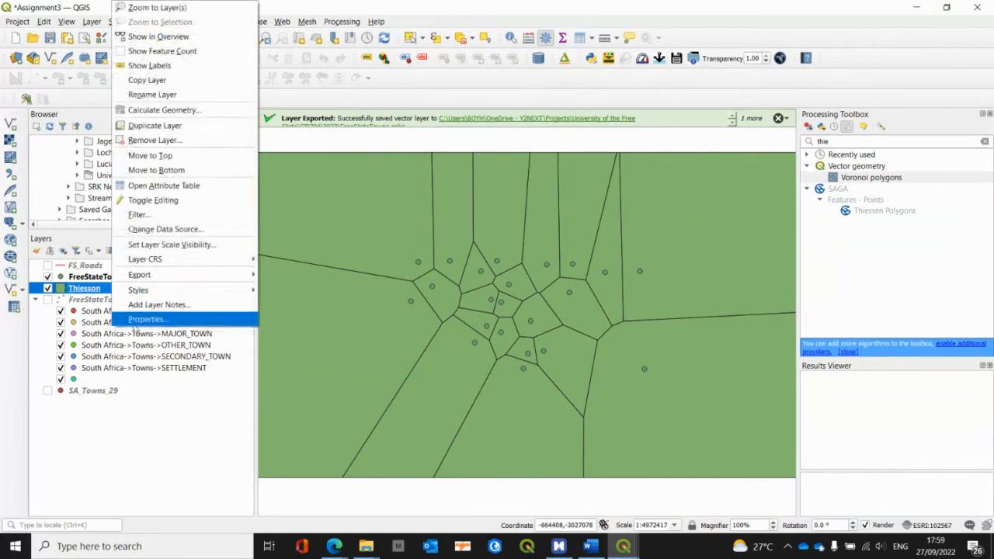
click(147, 319)
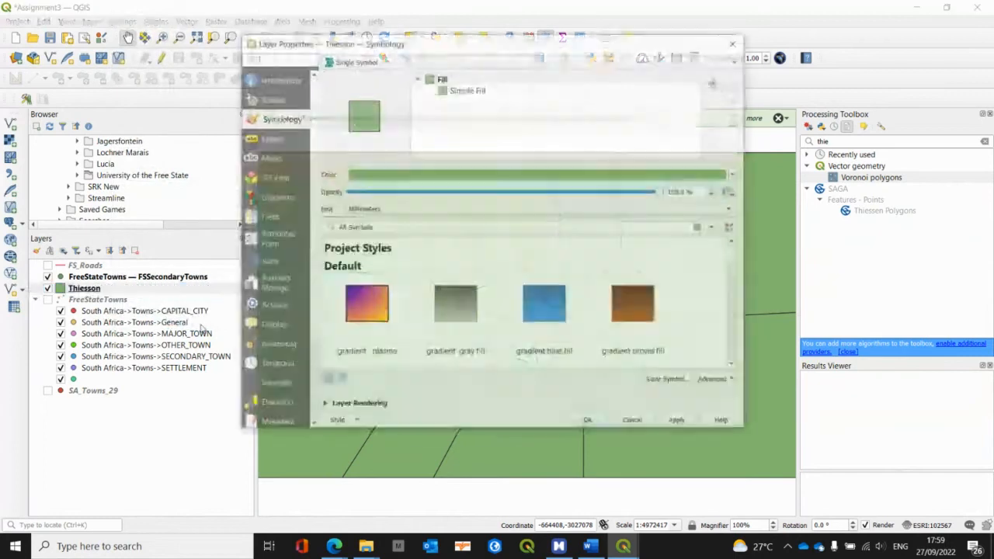
click(481, 90)
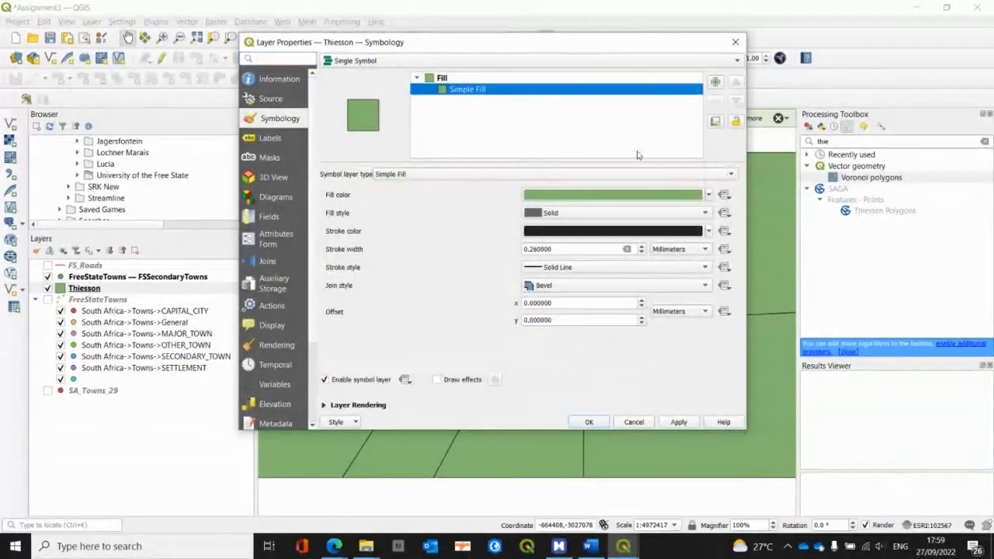
click(709, 197)
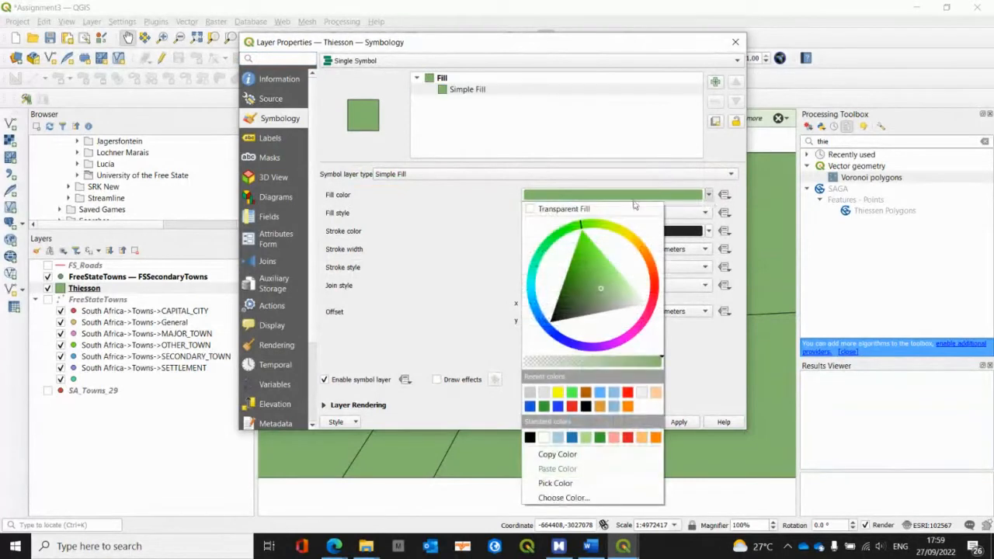
click(530, 209)
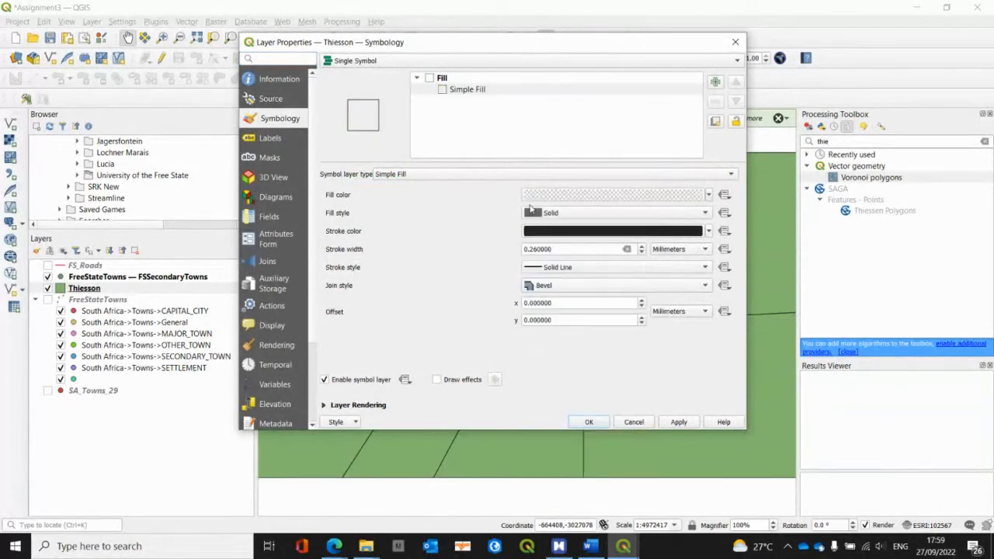
click(590, 421)
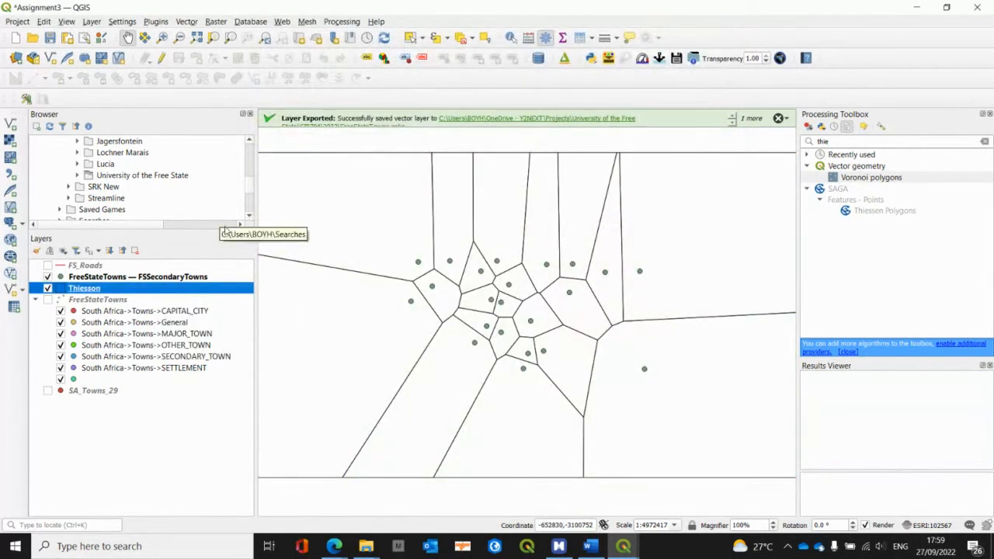
Step: Add the OpenStreetMap XYZ tile layer to the project as a basemap beneath all other layers
scroll(122, 179, up, 5)
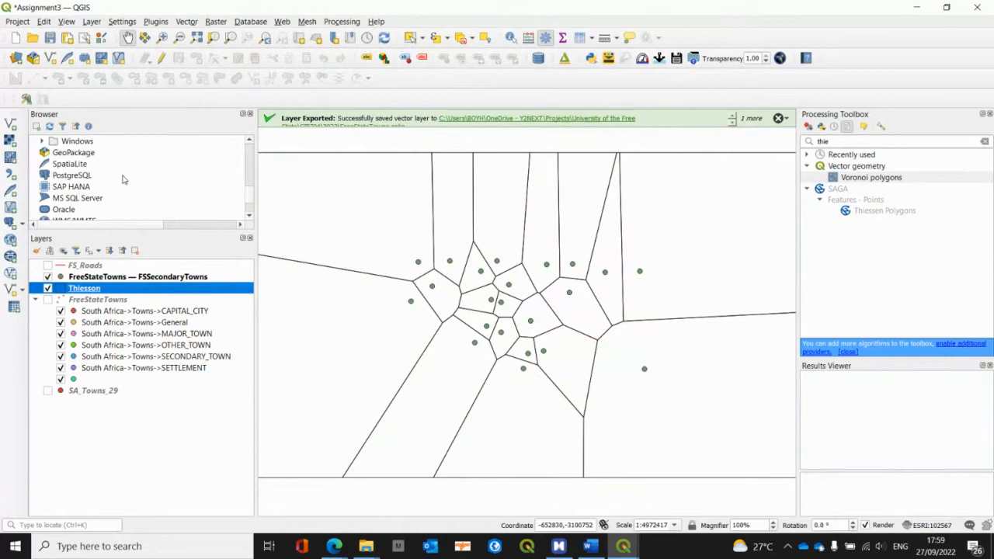
scroll(122, 179, up, 1)
scroll(122, 180, down, 3)
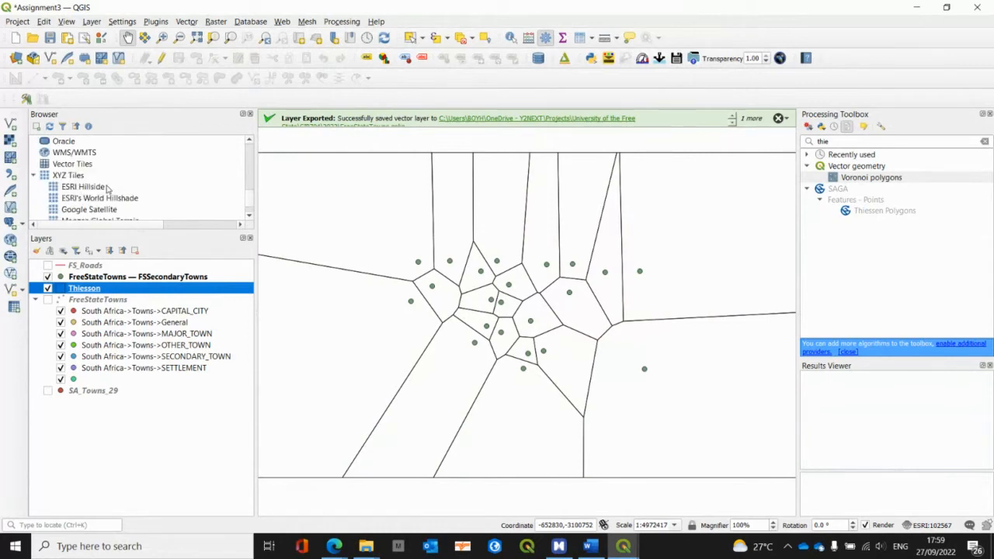
scroll(107, 188, down, 1)
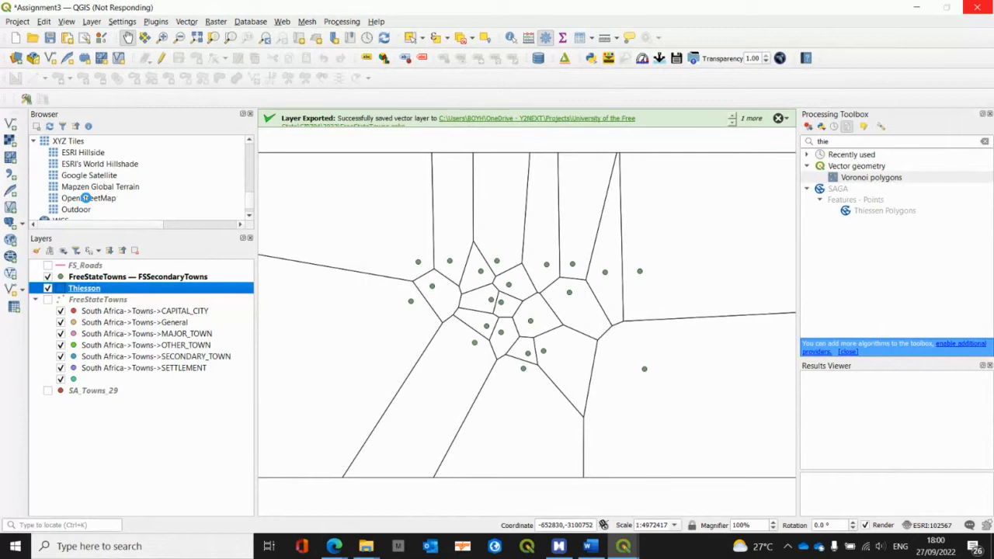
click(87, 199)
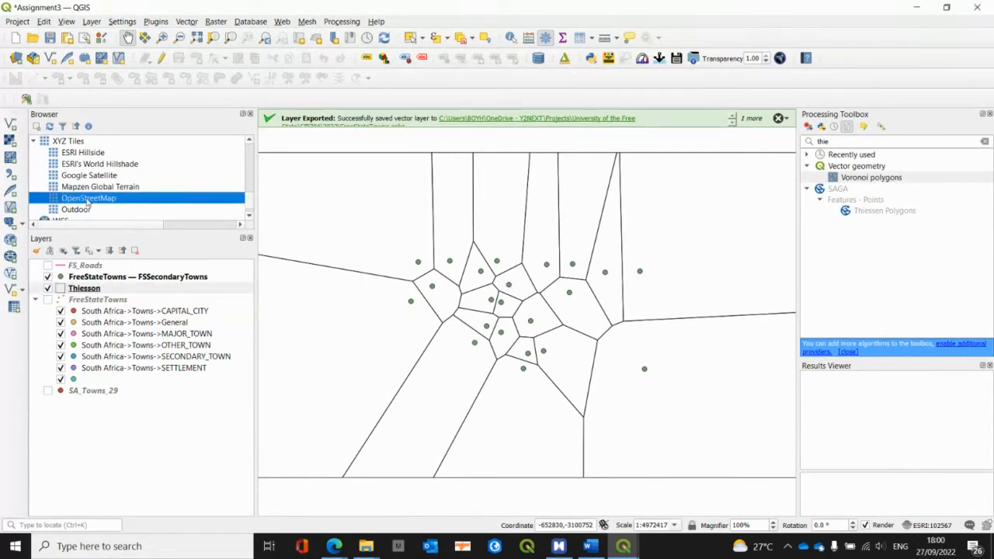
mouse_move(88, 200)
mouse_down()
mouse_move(122, 435)
mouse_move(106, 290)
mouse_move(109, 410)
mouse_up()
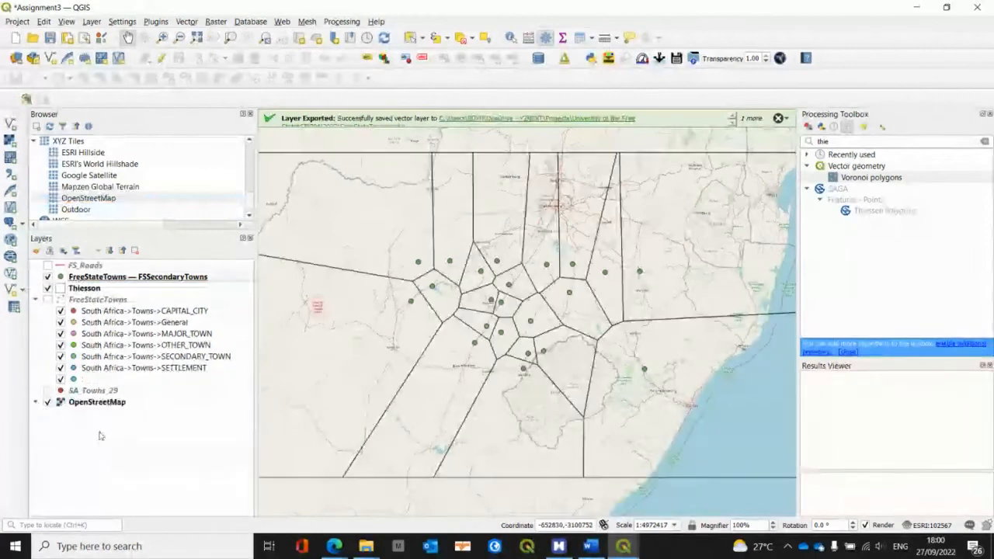
Step: Examine how the Thiessen polygons and secondary towns relate to the places and roads on the OpenStreetMap basemap
scroll(560, 310, up, 1)
drag(440, 341, 539, 400)
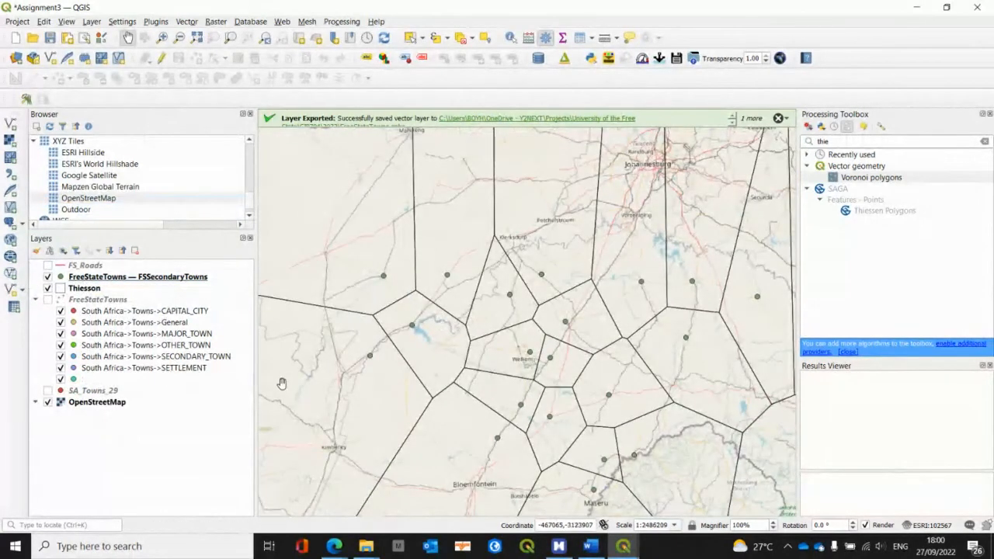
drag(404, 400, 303, 402)
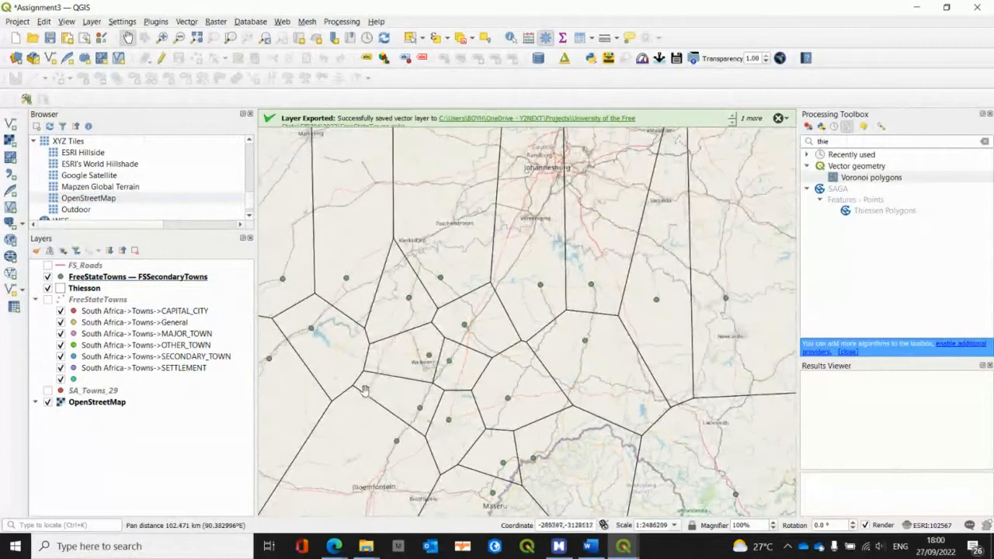
drag(357, 348, 529, 314)
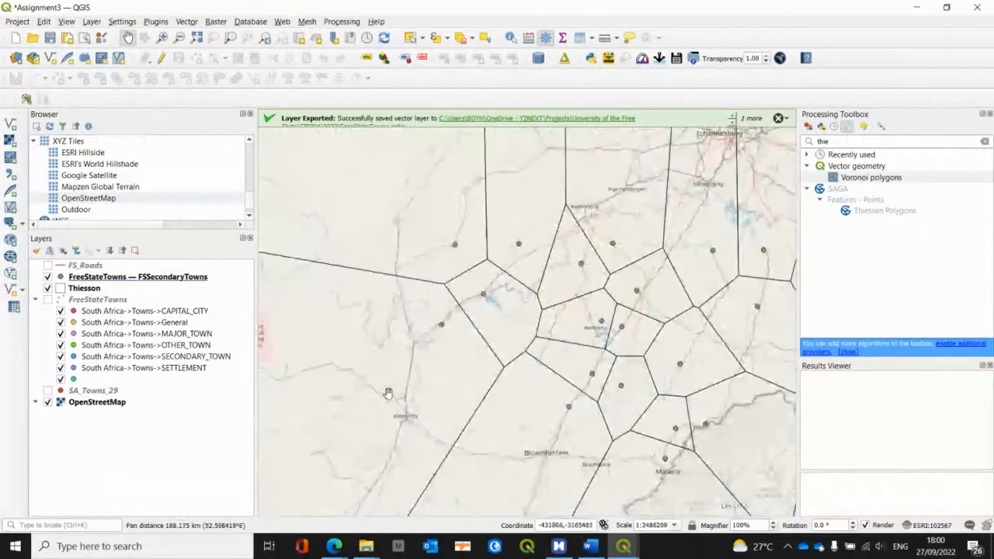
drag(428, 373, 393, 417)
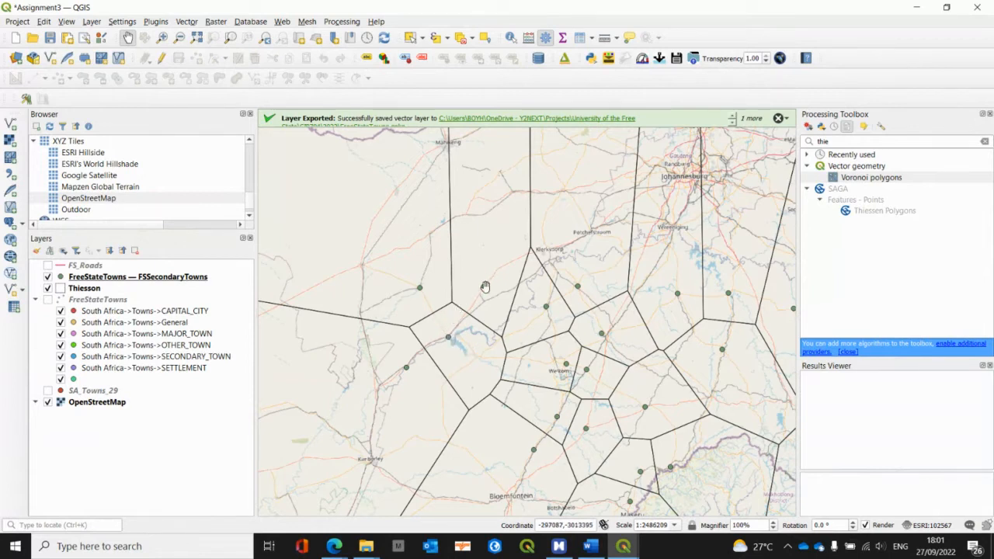
drag(542, 377, 504, 366)
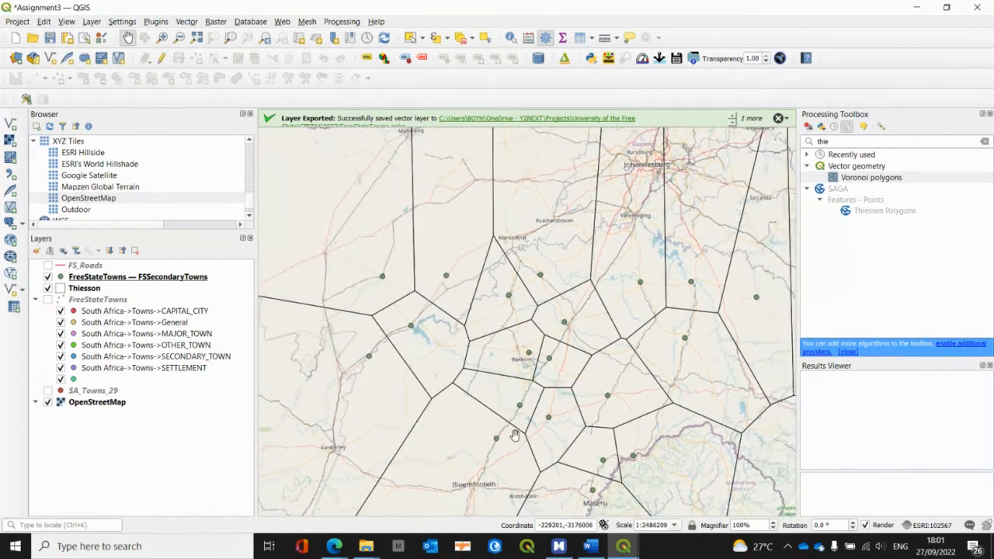
Step: Open the label properties of the FSSecondaryTowns layer and turn on Single Labels
click(143, 278)
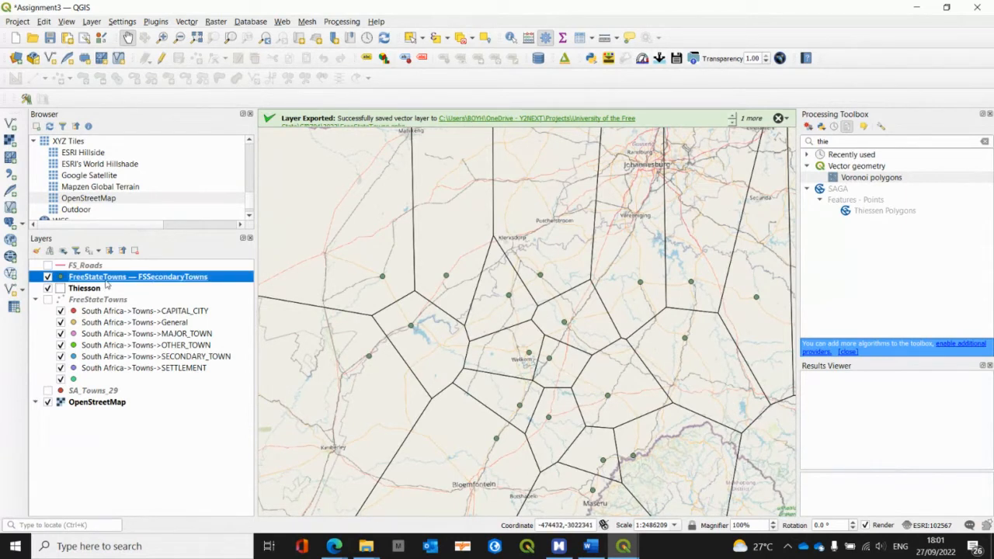
right_click(106, 282)
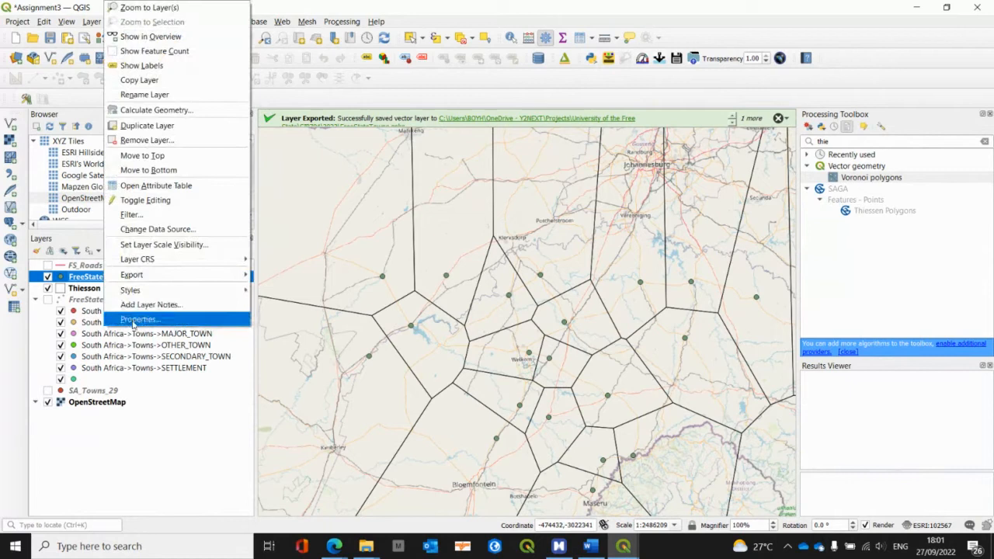
click(136, 319)
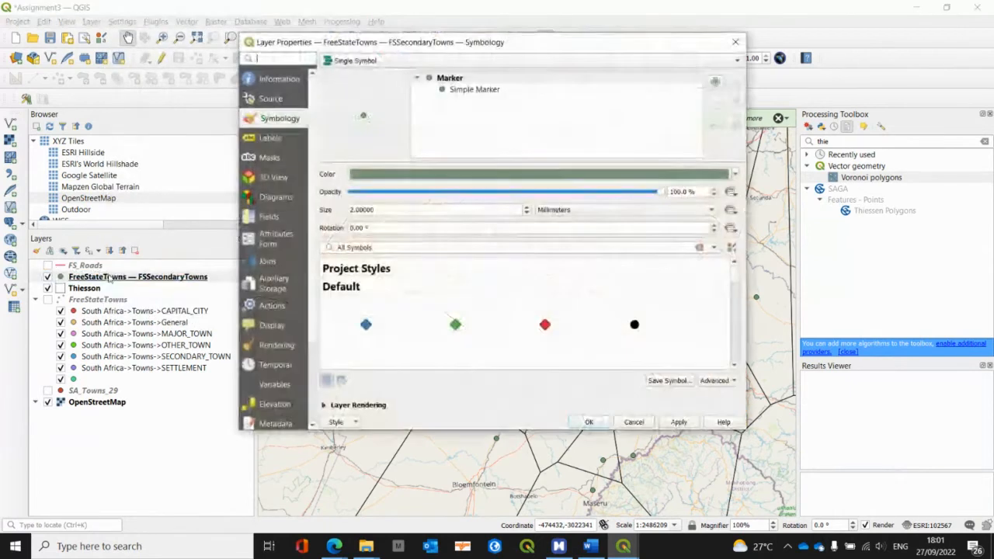
click(271, 138)
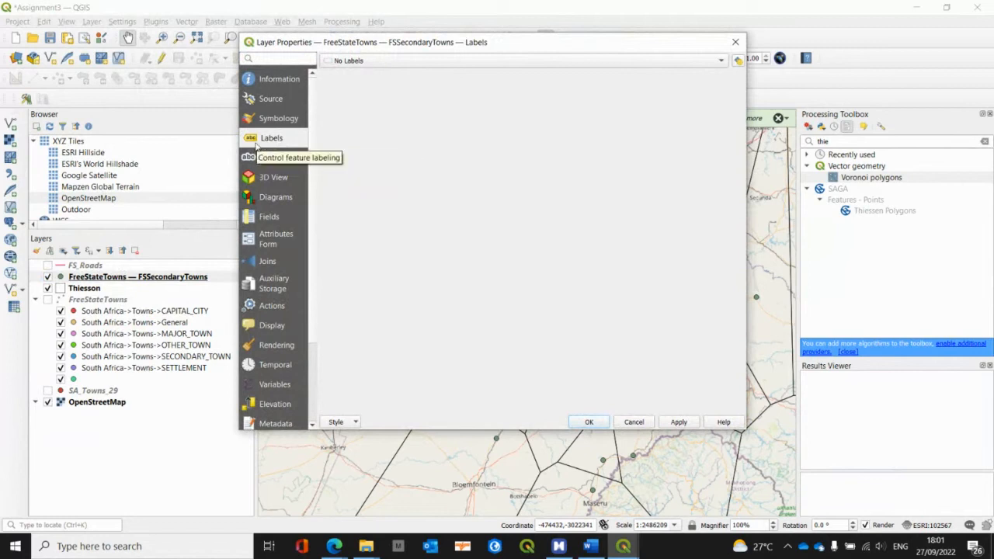
click(346, 61)
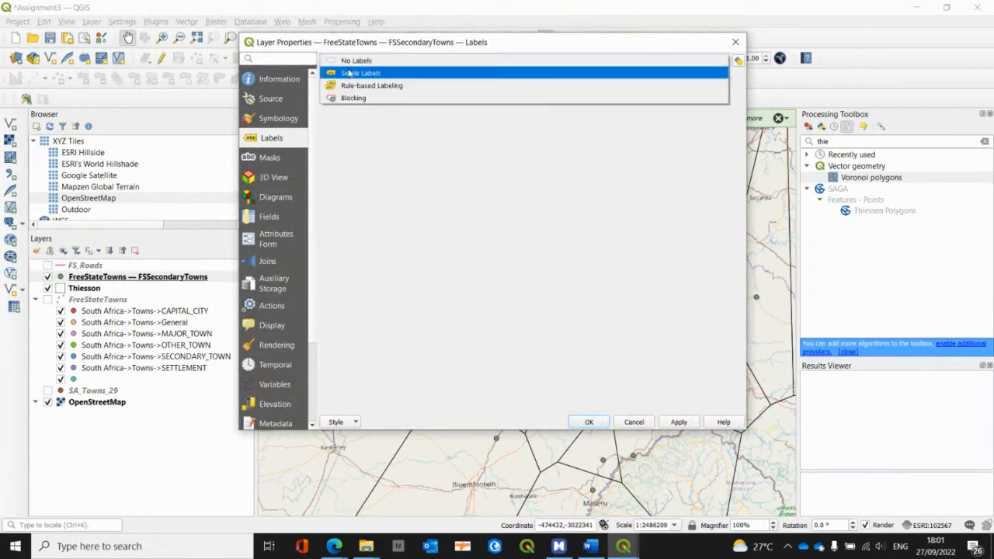
click(350, 63)
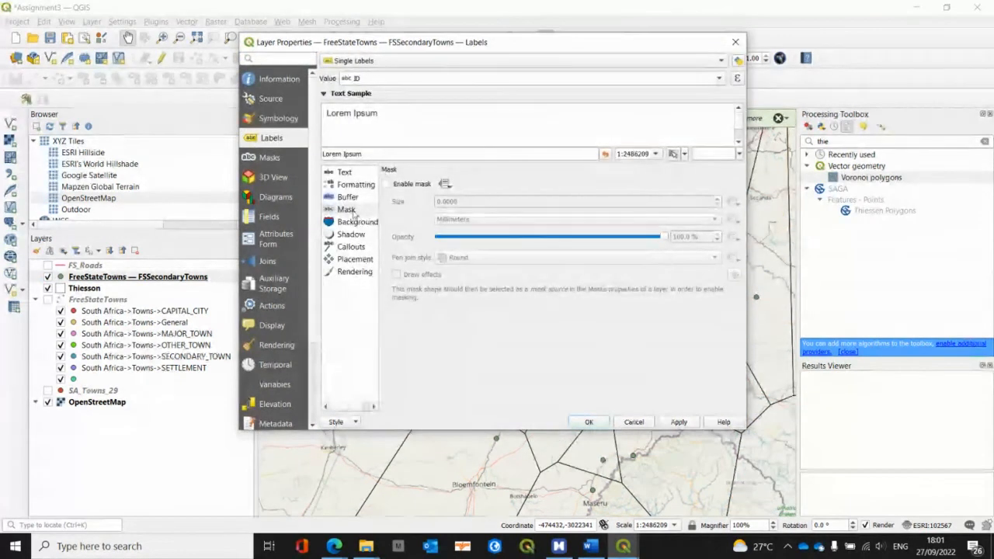
Step: Turn on the text buffer and the mask for the FSSecondaryTowns labels
click(347, 197)
click(386, 184)
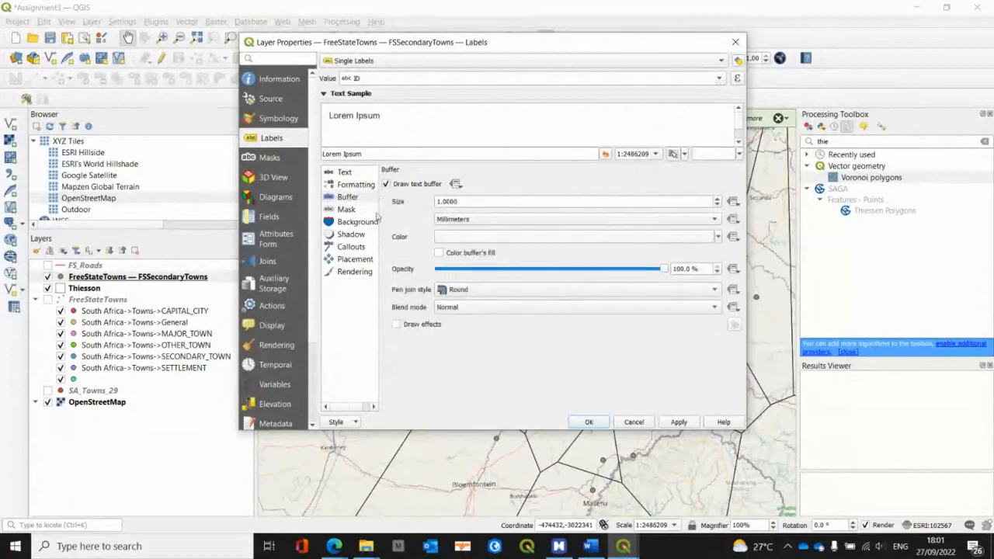
click(348, 209)
click(386, 184)
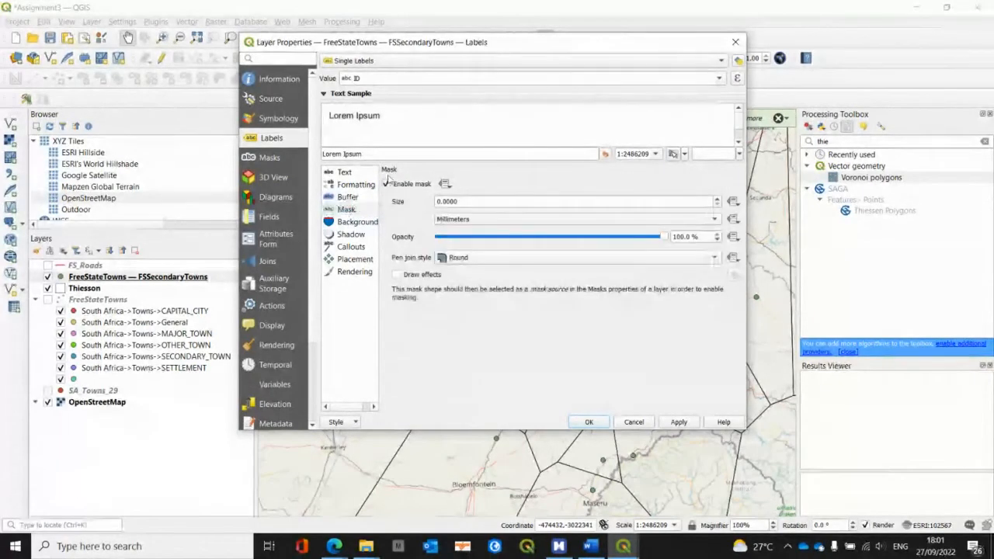
Step: Label the secondary towns by the ID field, accept the layer properties and save the project
click(718, 77)
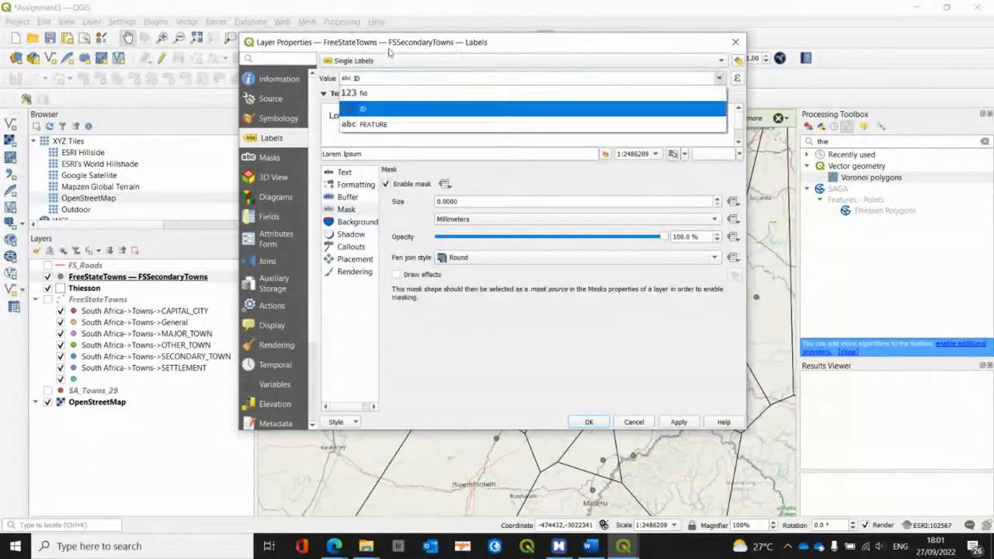
click(354, 108)
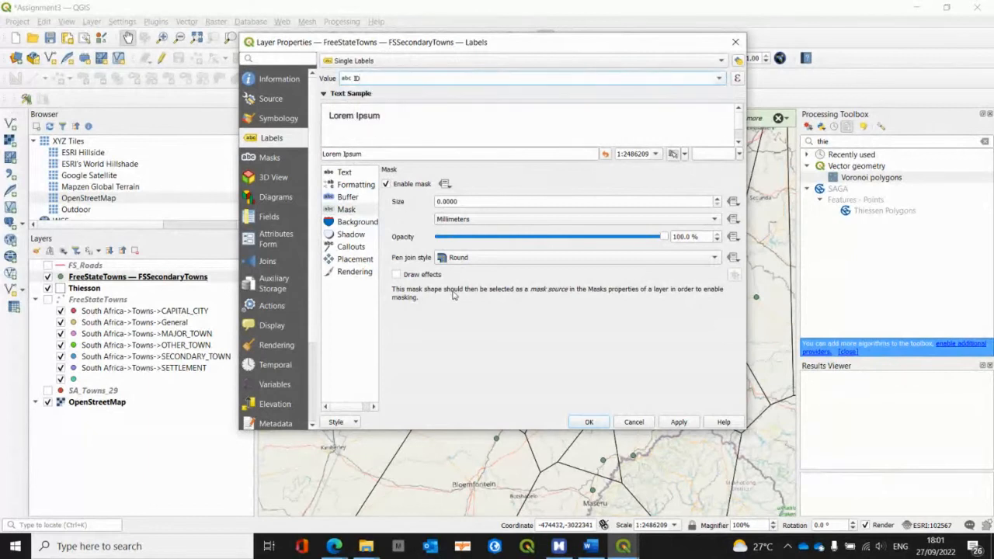
click(589, 422)
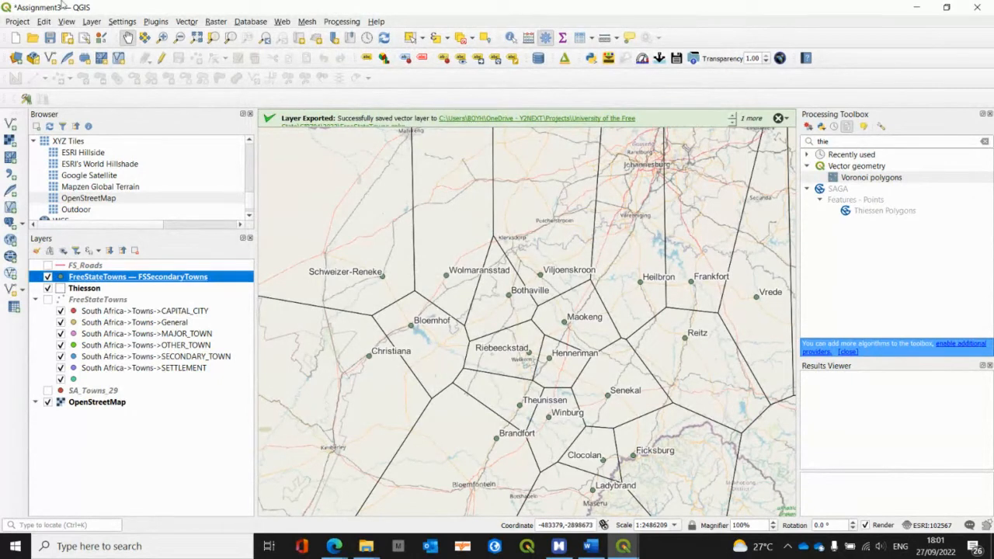
key(ctrl+s)
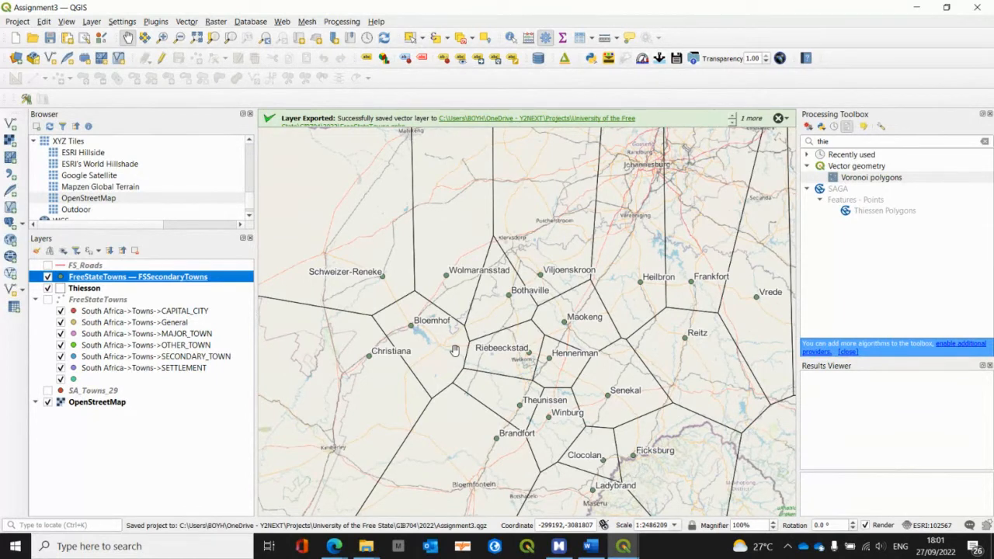
Step: Switch to the Assignment 3 map in MindManager and collapse the Thiessen Polygons topic under Processes
key(alt+Tab)
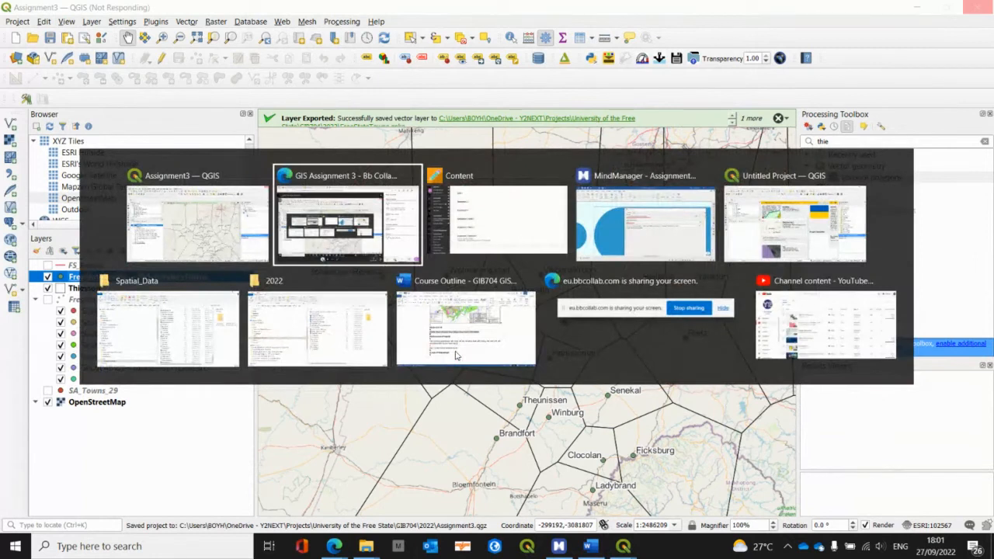
key(alt+Tab)
key(alt+Tab)
key(alt+Tab)
key(alt+Tab)
key(alt+Tab)
key(alt+Tab)
key(alt+Tab)
key(alt+Tab)
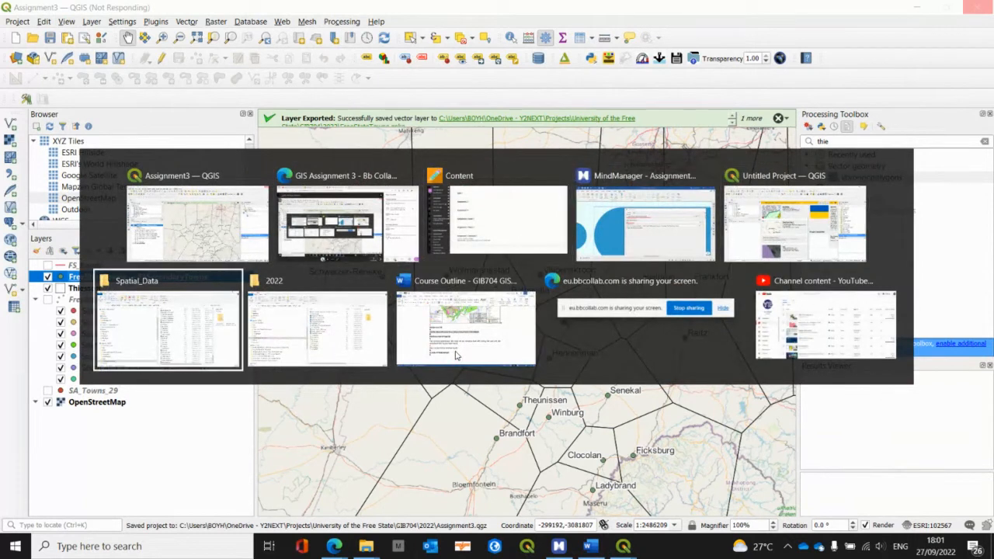
key(alt+Tab)
key(alt+Tab)
key(alt+Tab)
key(alt+Tab)
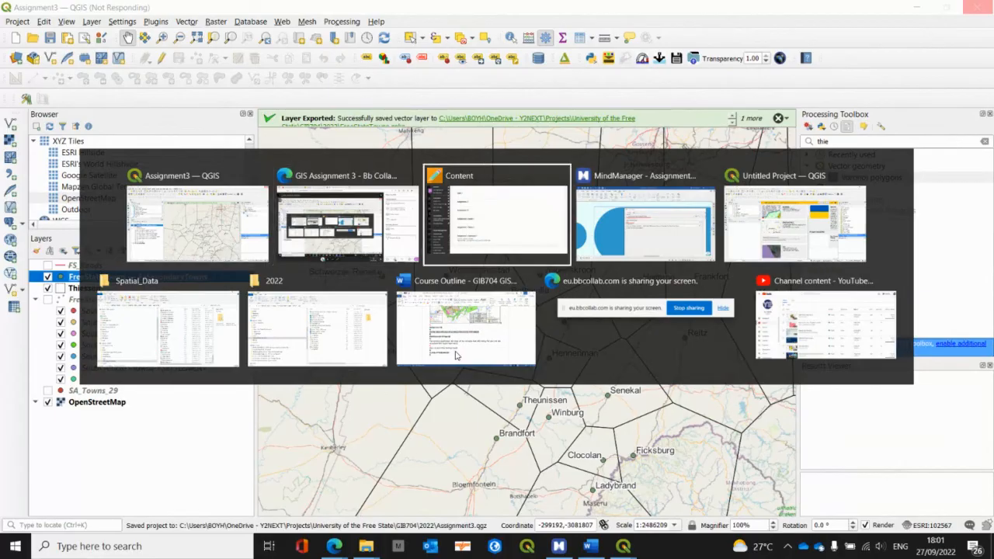
scroll(361, 383, down, 1)
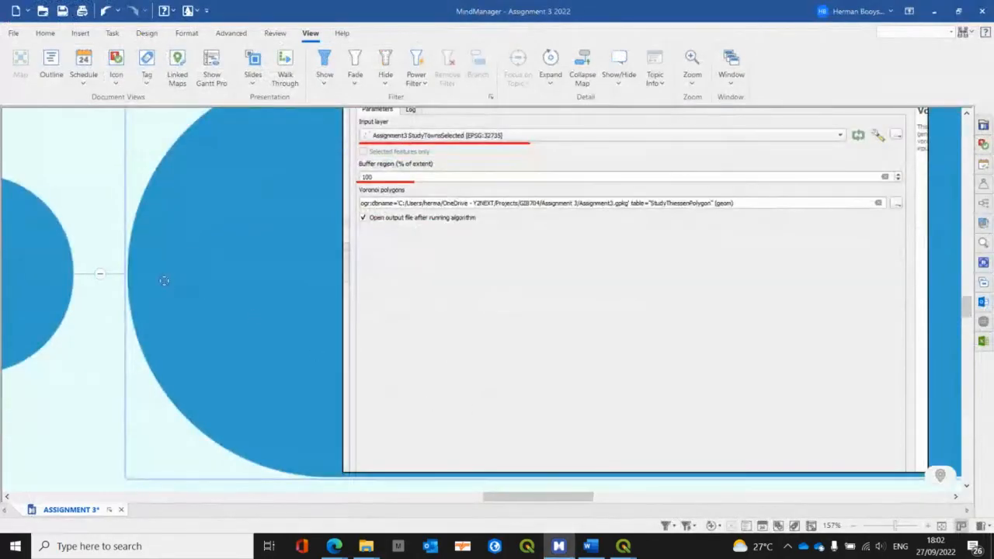
click(101, 275)
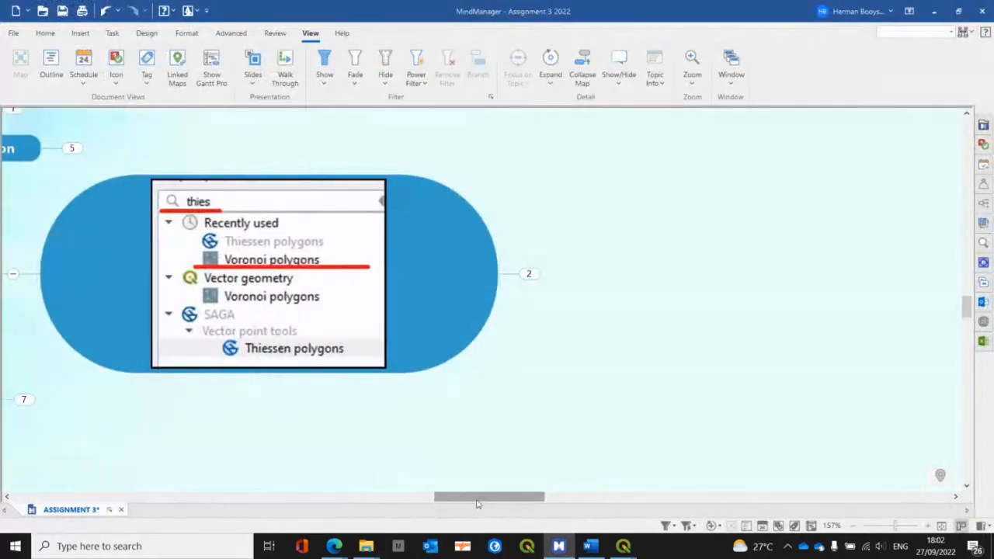
drag(477, 501, 429, 500)
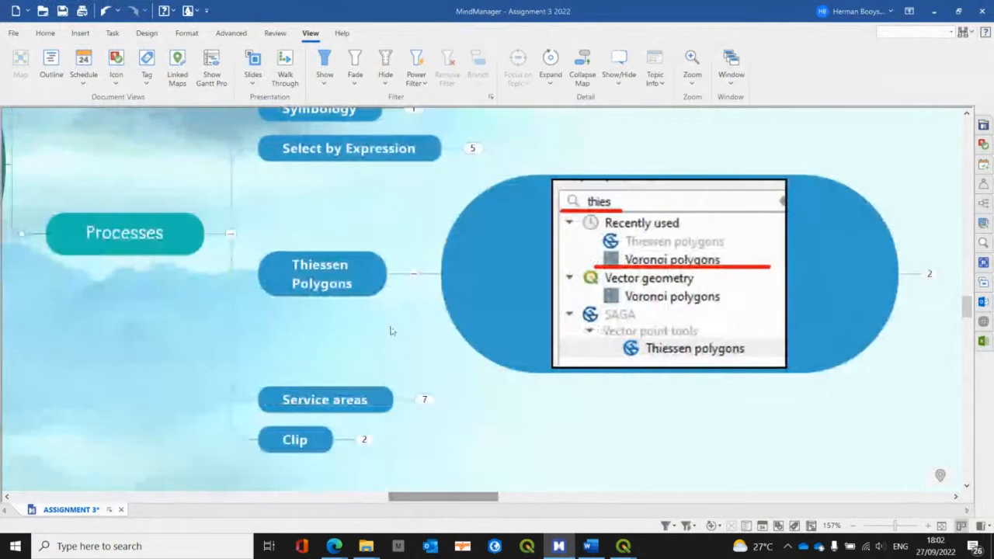
click(413, 274)
Step: Expand the Plan topic to show its first subtopic and review the steps listed under Processes
scroll(435, 354, up, 2)
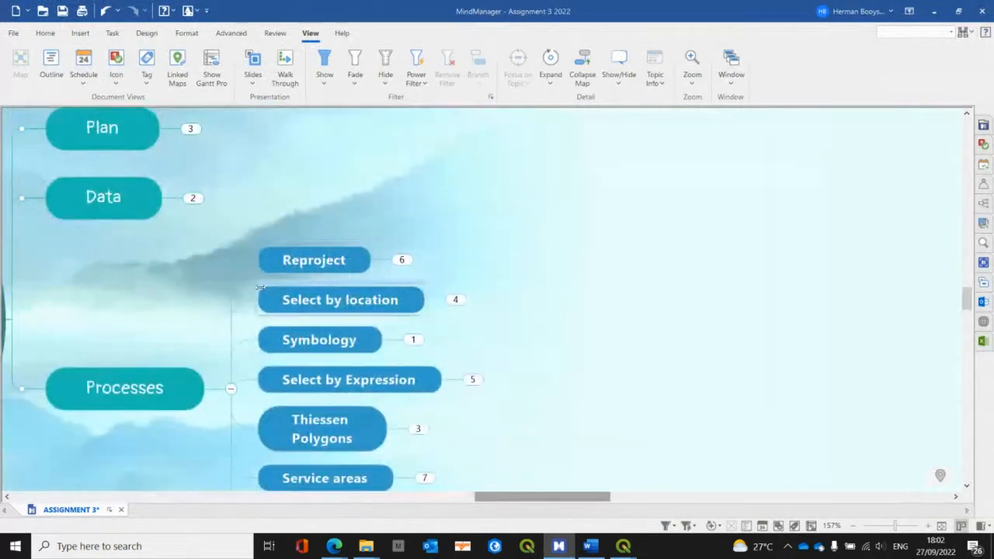
scroll(392, 272, up, 1)
click(190, 206)
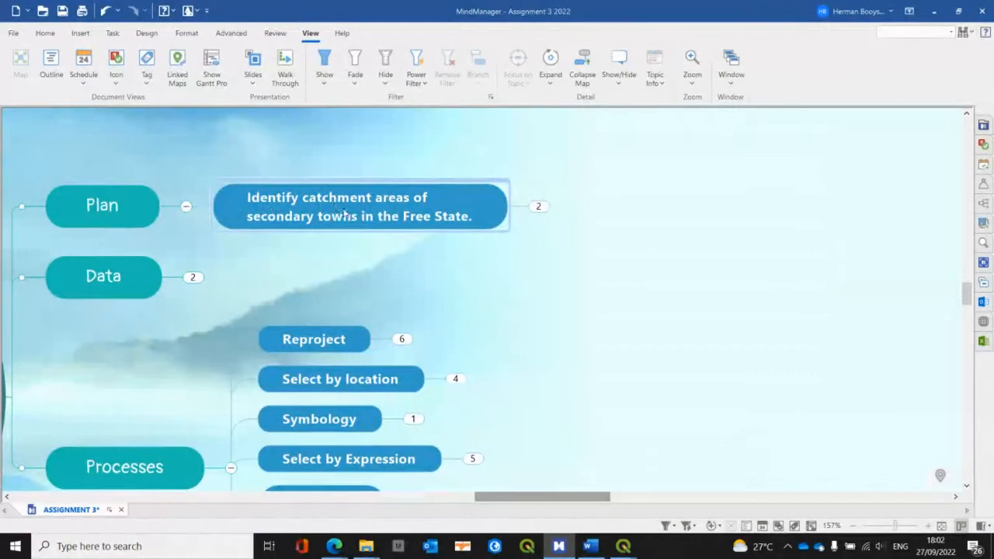
scroll(353, 218, down, 1)
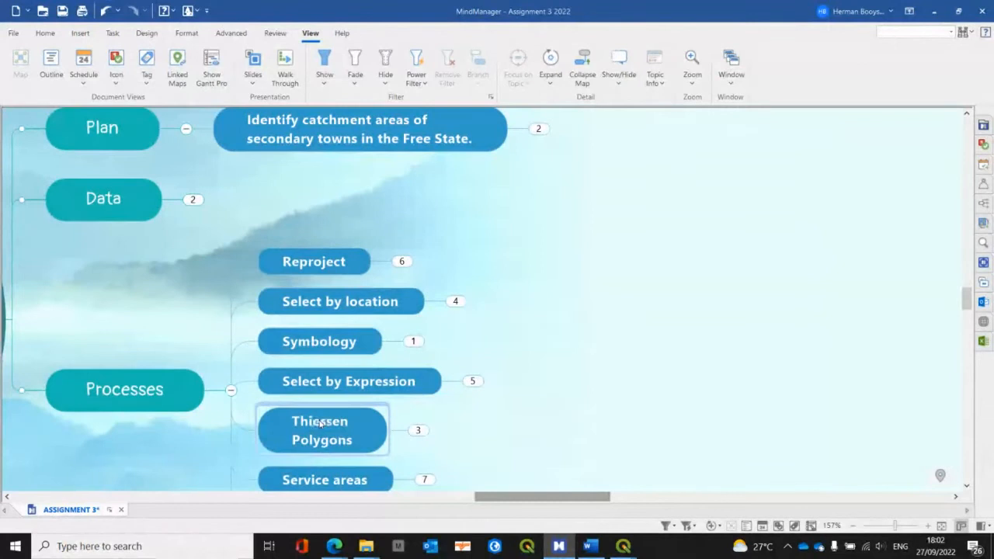
scroll(319, 423, down, 1)
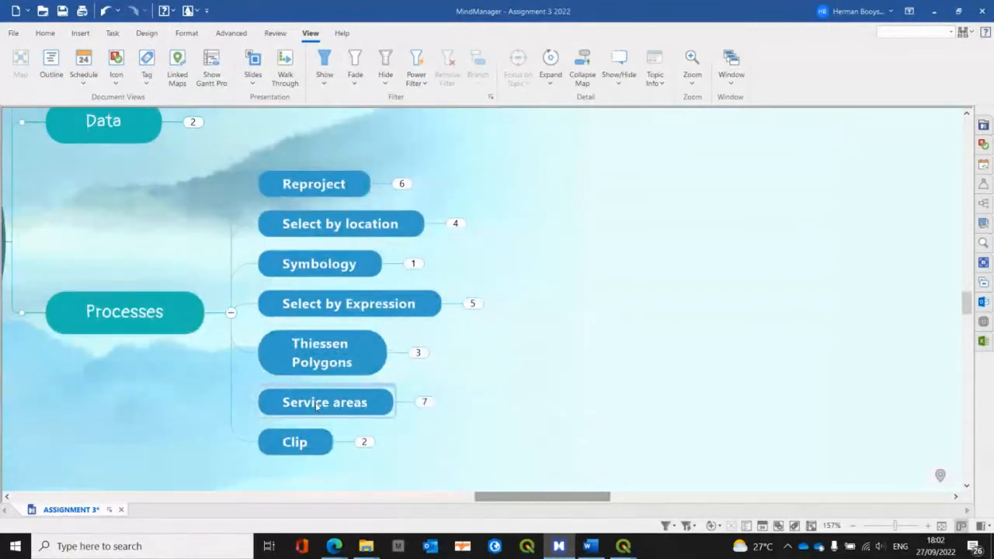
Step: Expand the Service areas topic and bring its QNEAT3 plugin screenshot fully into view
click(425, 403)
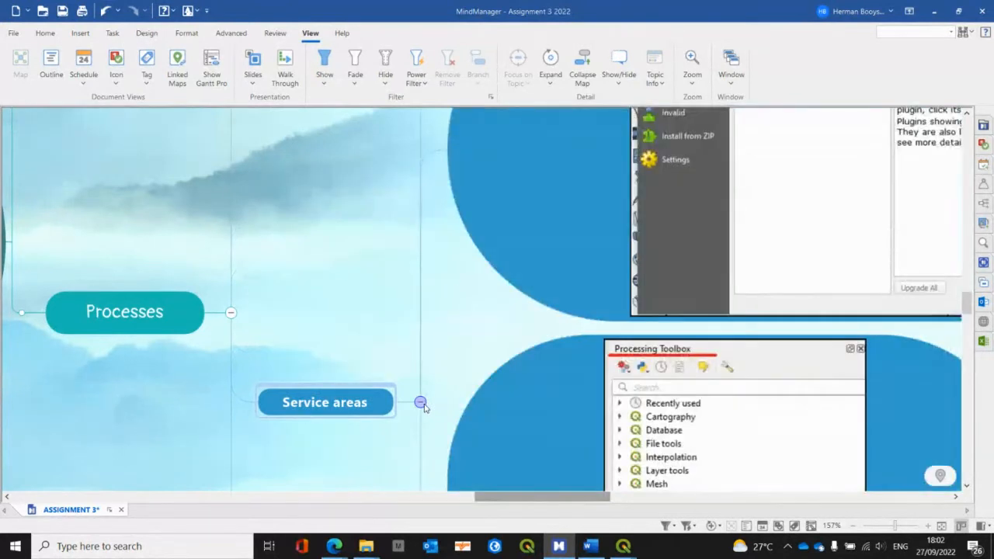
scroll(409, 403, up, 3)
scroll(409, 403, up, 2)
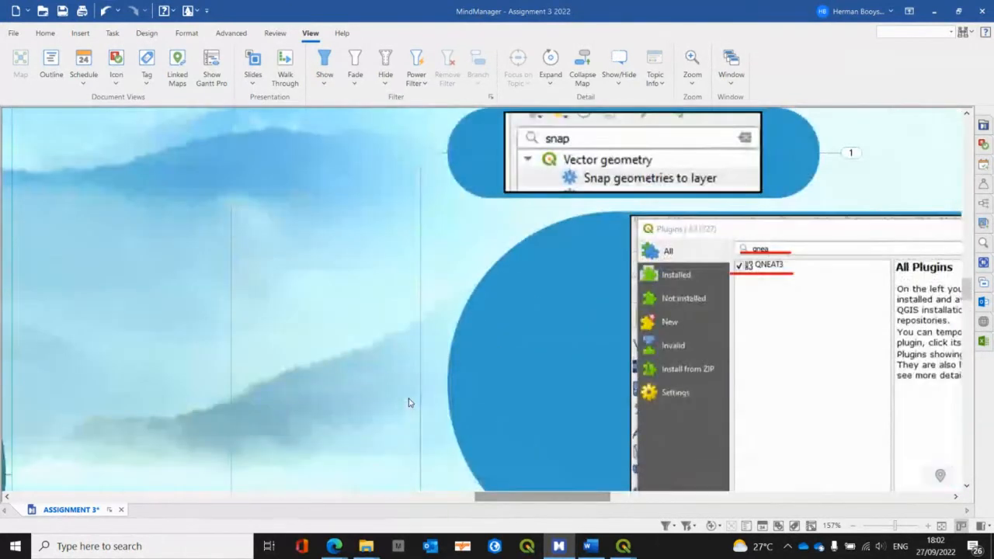
scroll(408, 401, down, 2)
drag(508, 500, 573, 501)
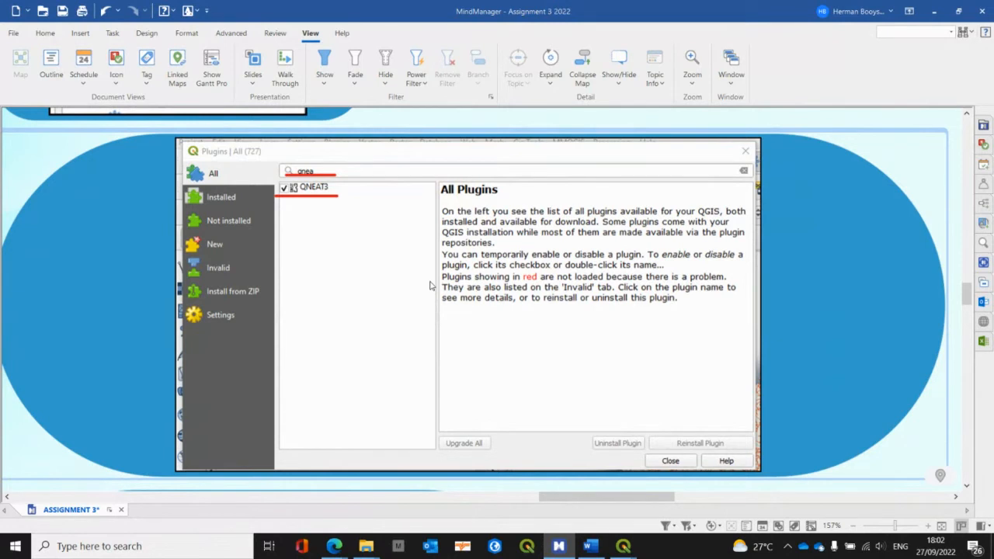
Step: In QGIS, look up the details of the QNEAT3 plugin in the plugin manager and clear the Processing Toolbox search
key(alt+Tab)
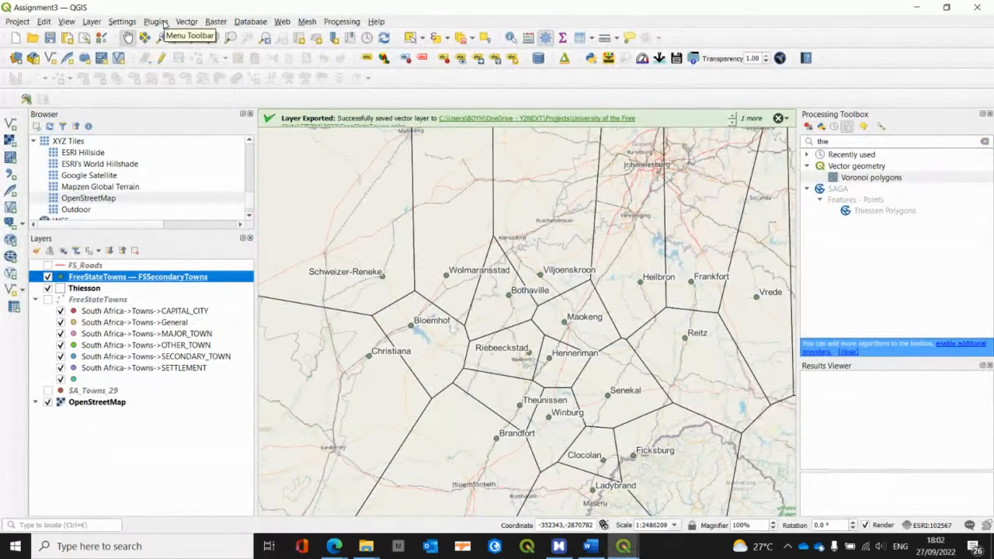
click(163, 23)
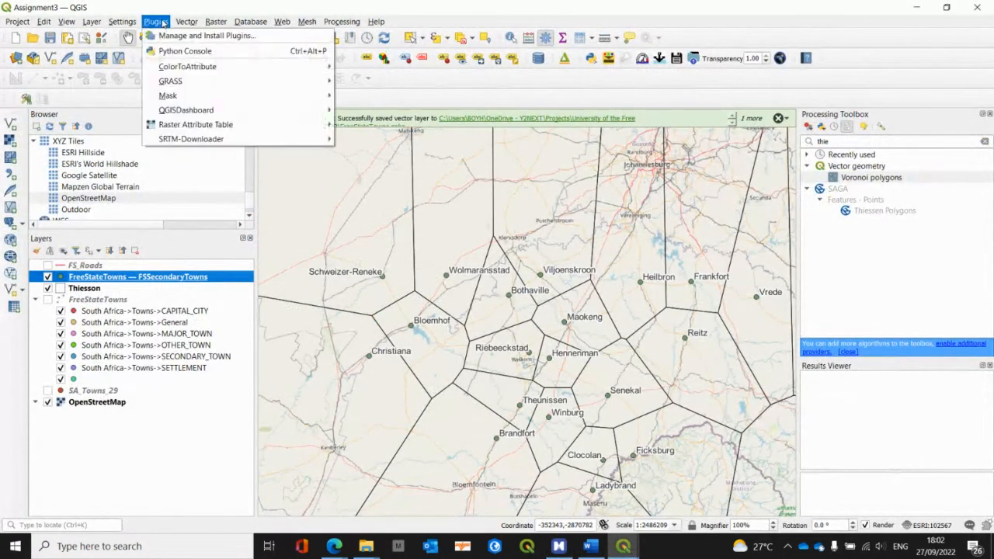
click(173, 37)
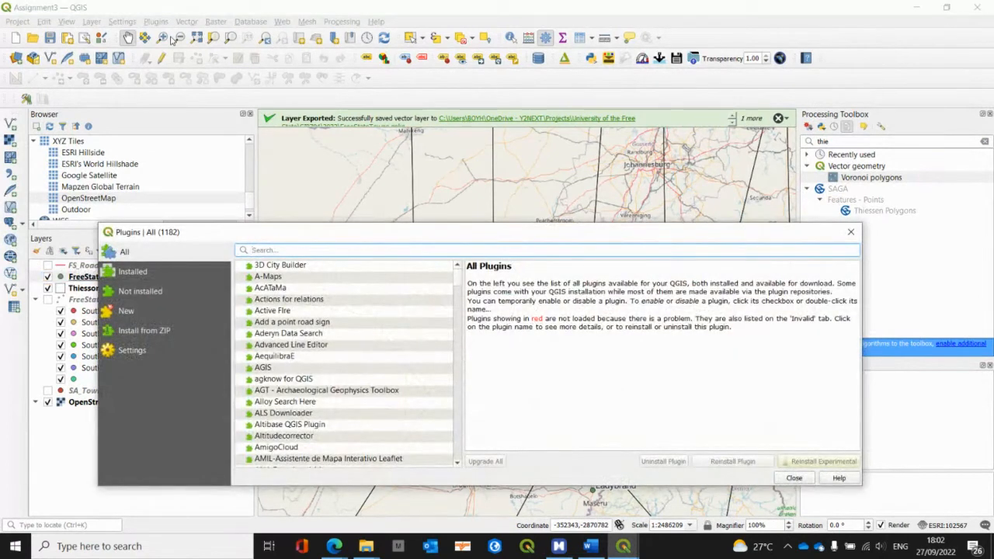
key(alt+Tab)
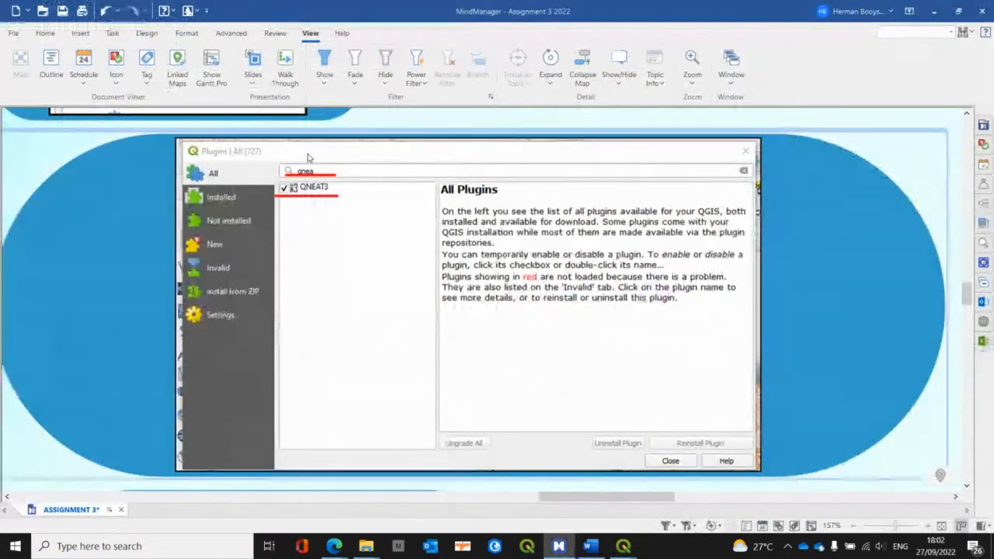
key(alt+Tab)
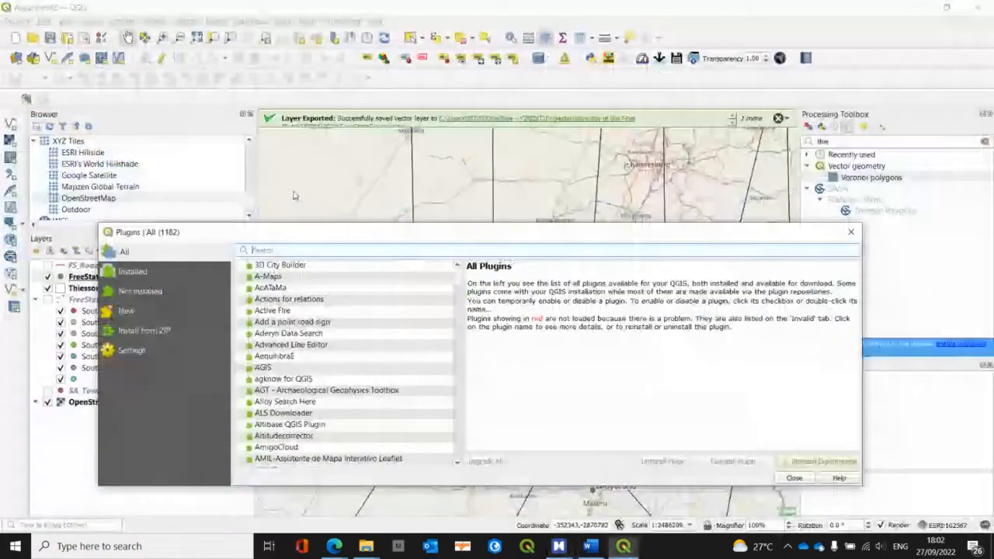
text(qn)
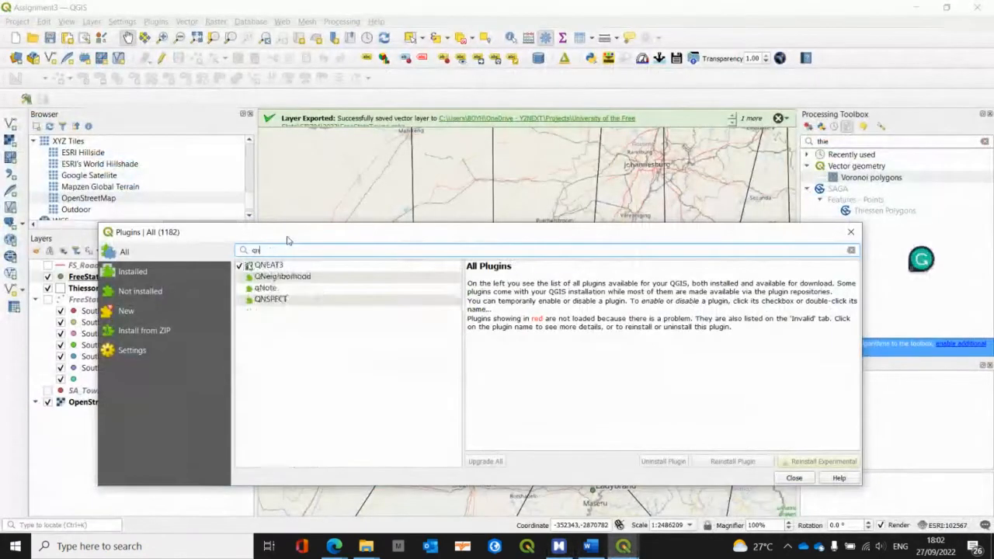
text(eat)
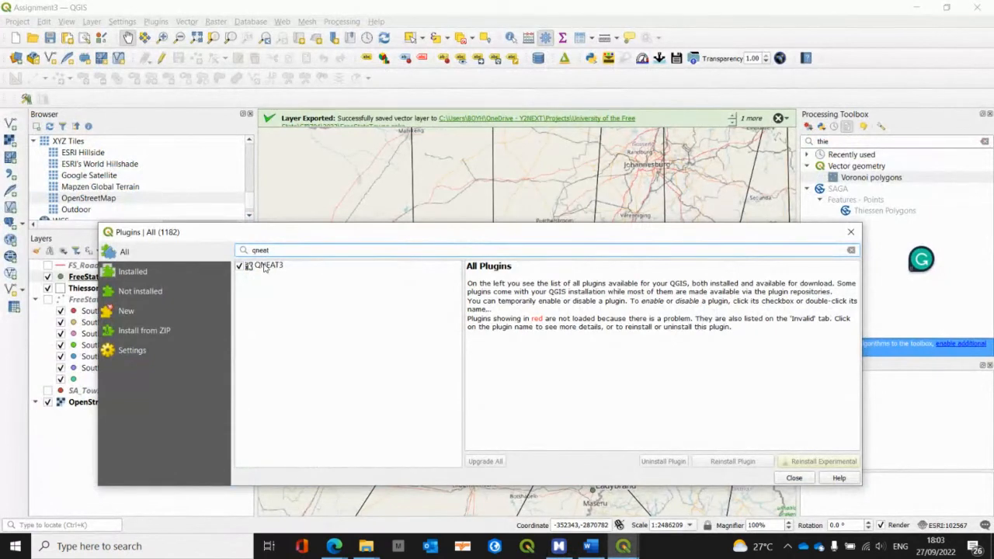
click(265, 265)
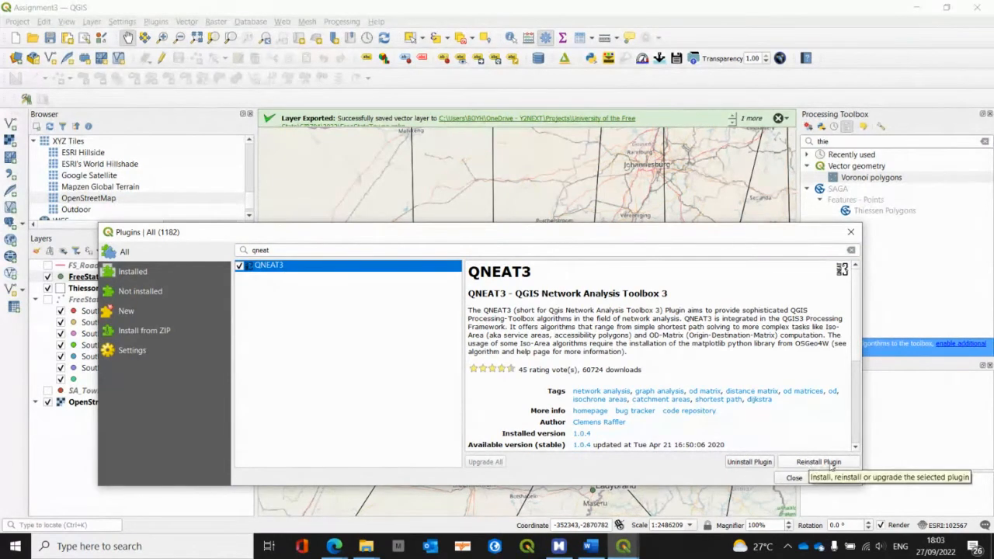
click(793, 478)
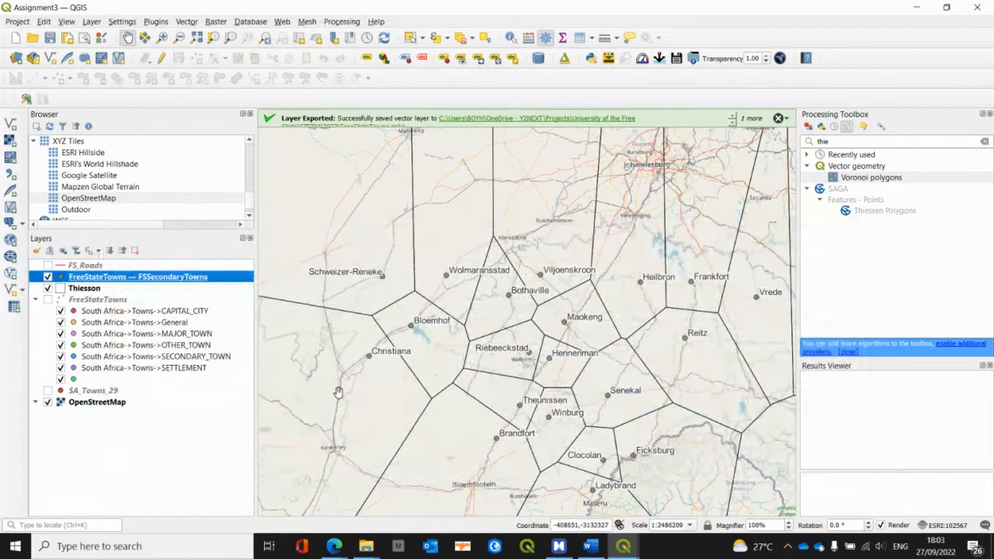
click(985, 142)
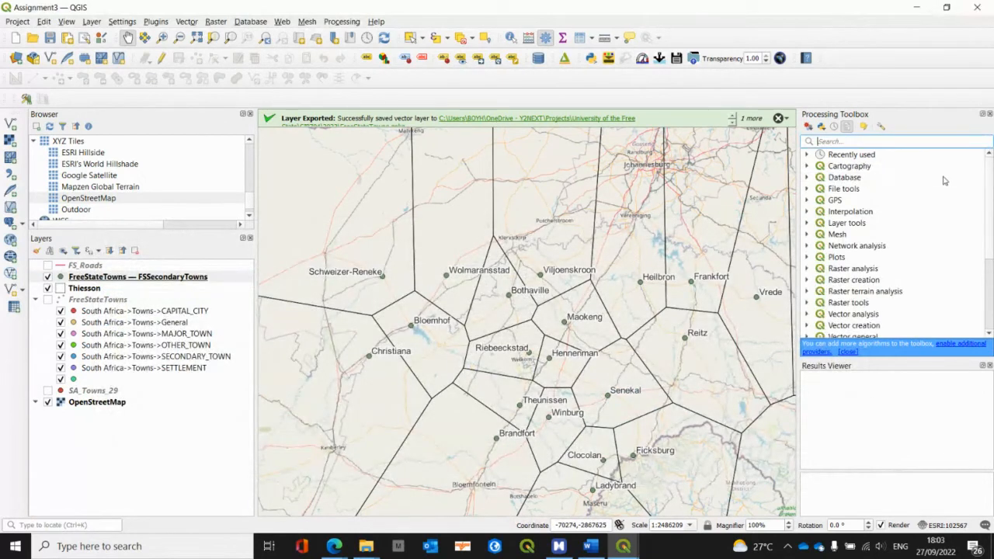
Step: Return to the MindManager map and examine the Processing Toolbox screenshot under Service areas
key(alt+Tab)
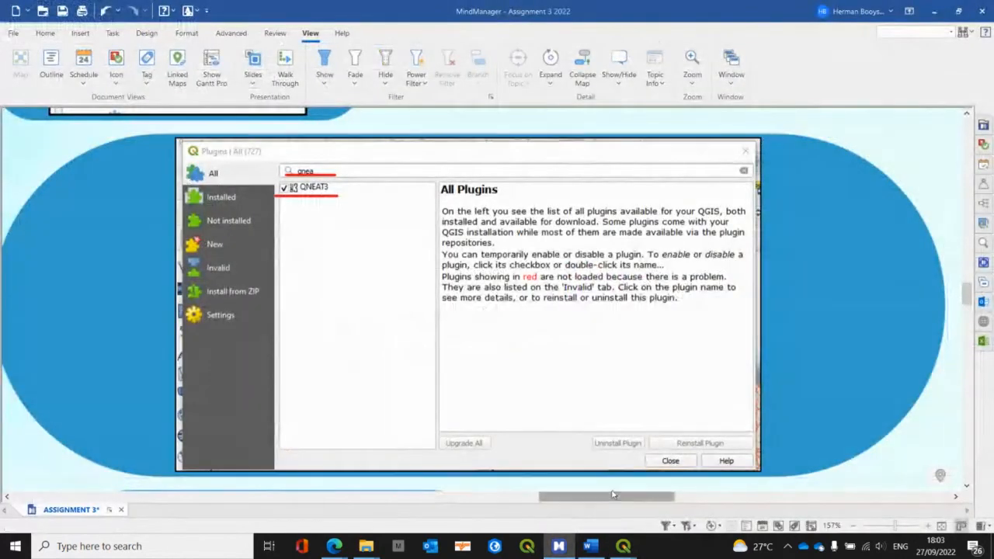
drag(615, 498, 595, 499)
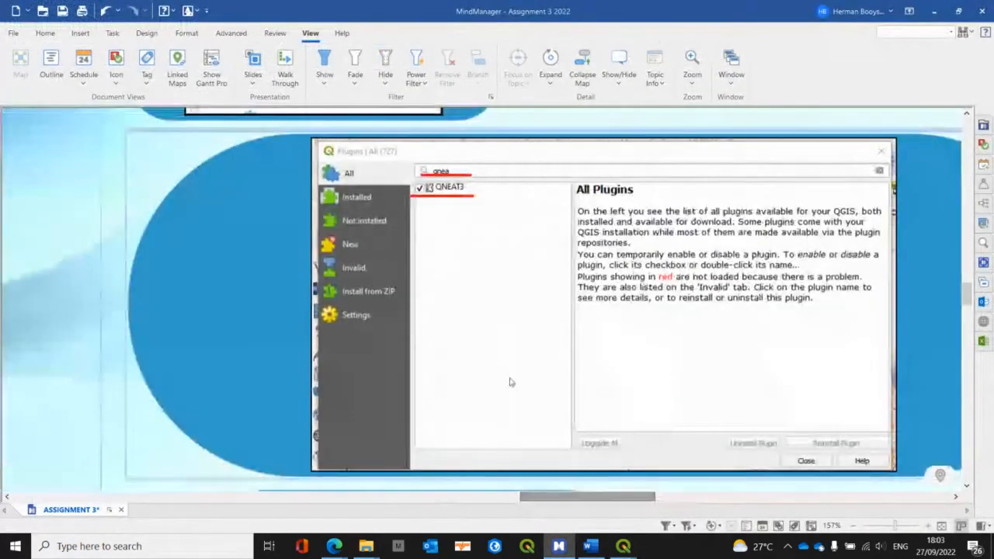
scroll(510, 381, down, 3)
scroll(510, 382, down, 4)
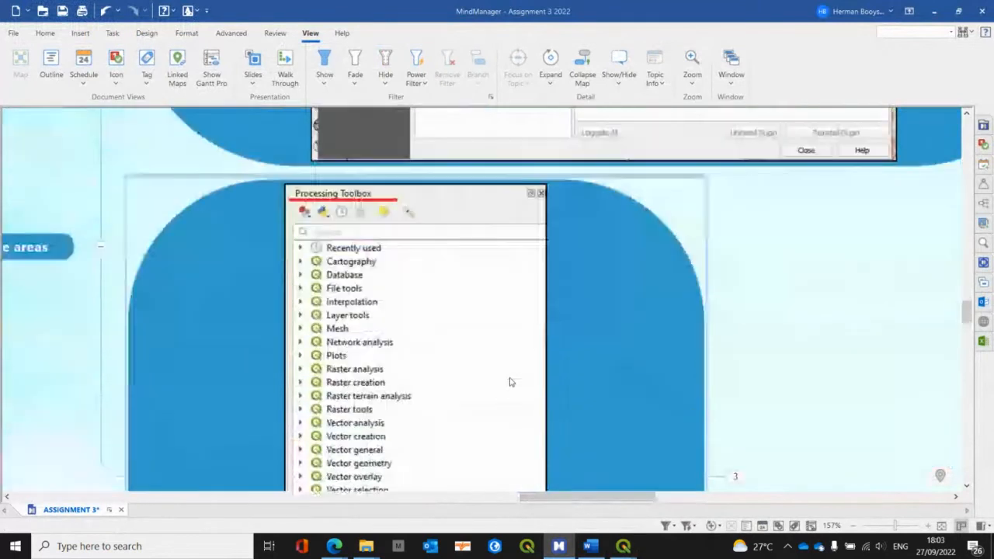
scroll(461, 339, down, 2)
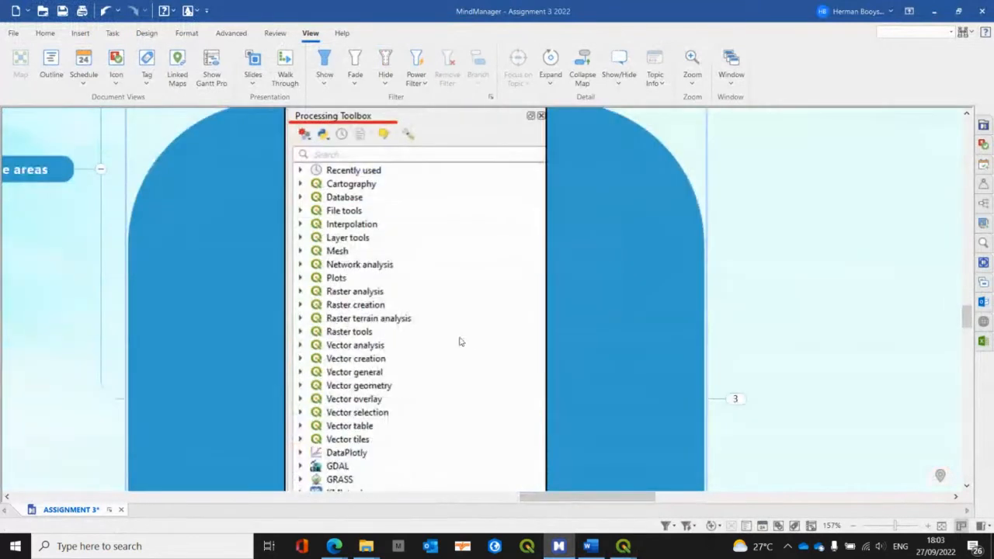
scroll(459, 340, down, 4)
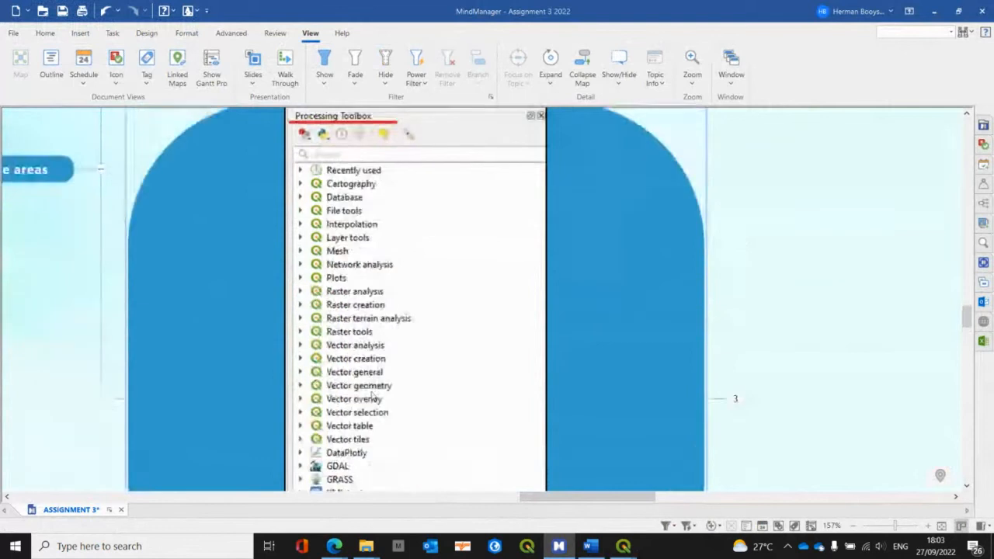
scroll(379, 400, up, 6)
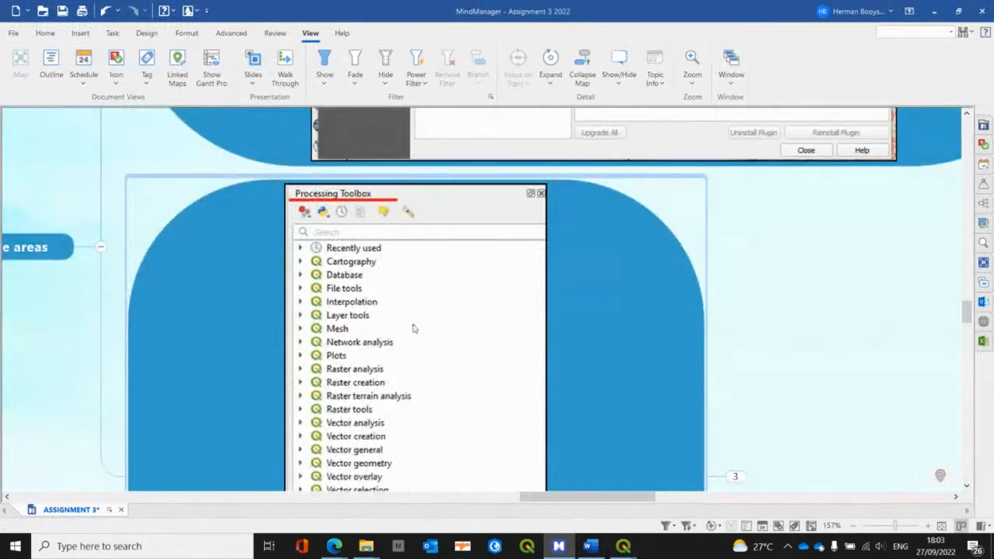
Step: Review the QNEAT3 Iso-Areas tools in the Processing Toolbox screenshot, collapsing and re-expanding the Service areas topic along the way
scroll(415, 330, down, 8)
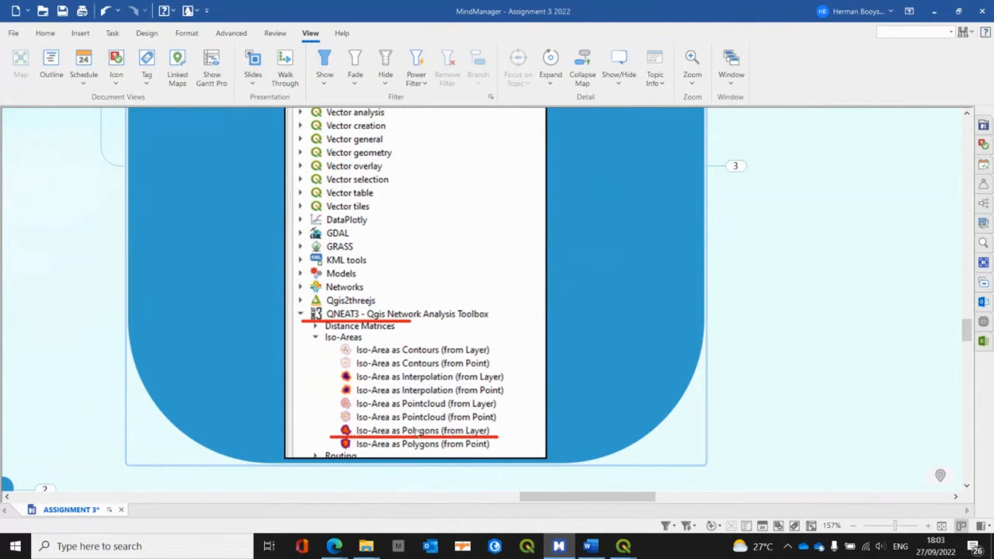
scroll(394, 422, up, 5)
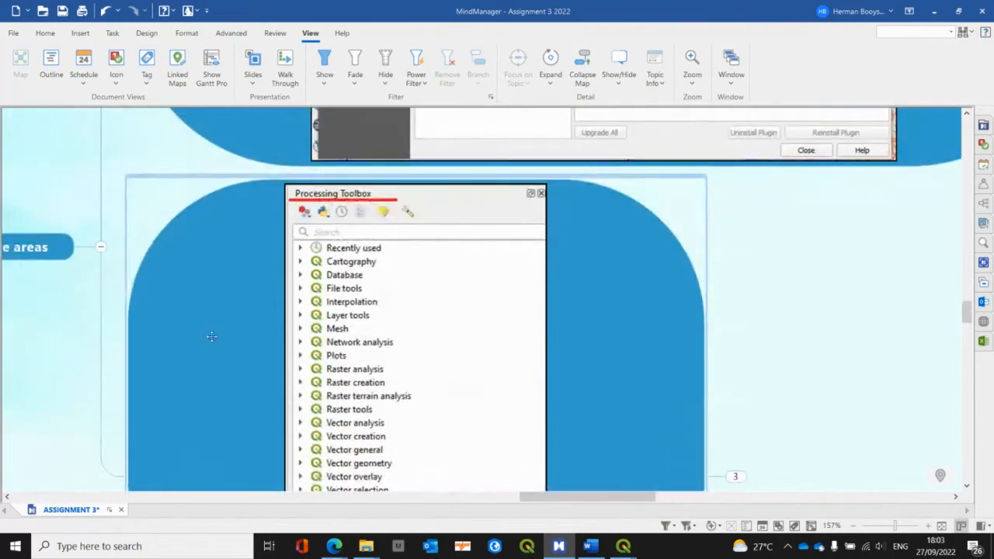
click(100, 247)
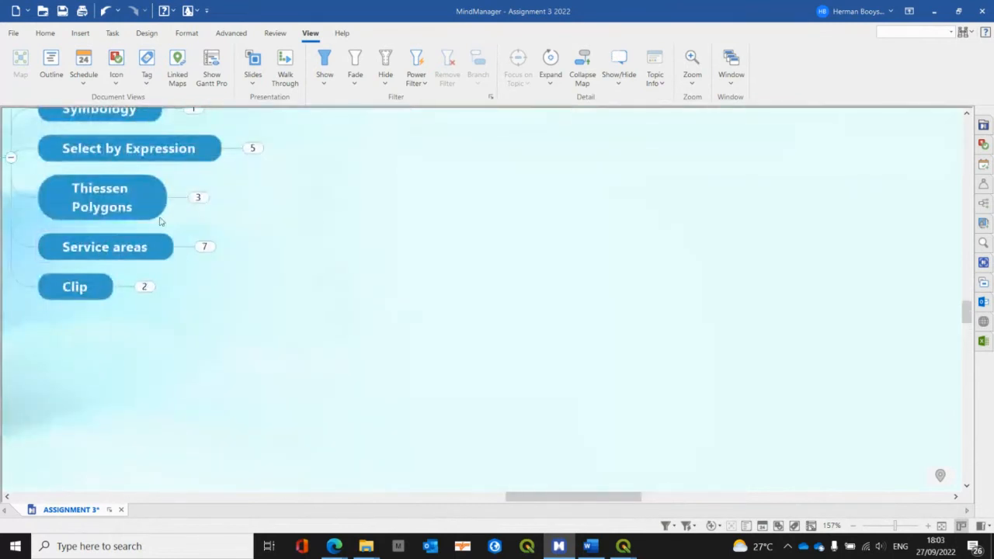
click(204, 246)
scroll(445, 294, down, 6)
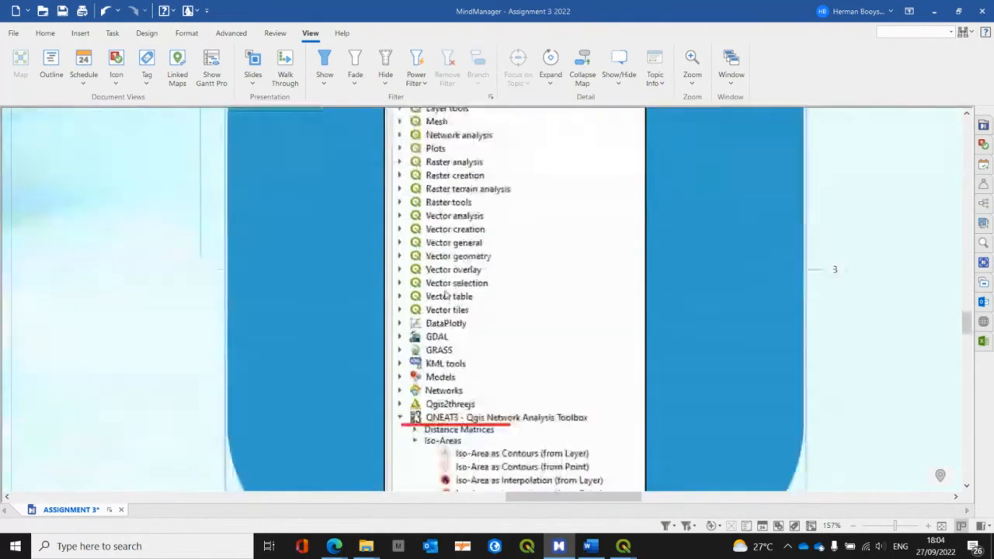
scroll(446, 293, up, 12)
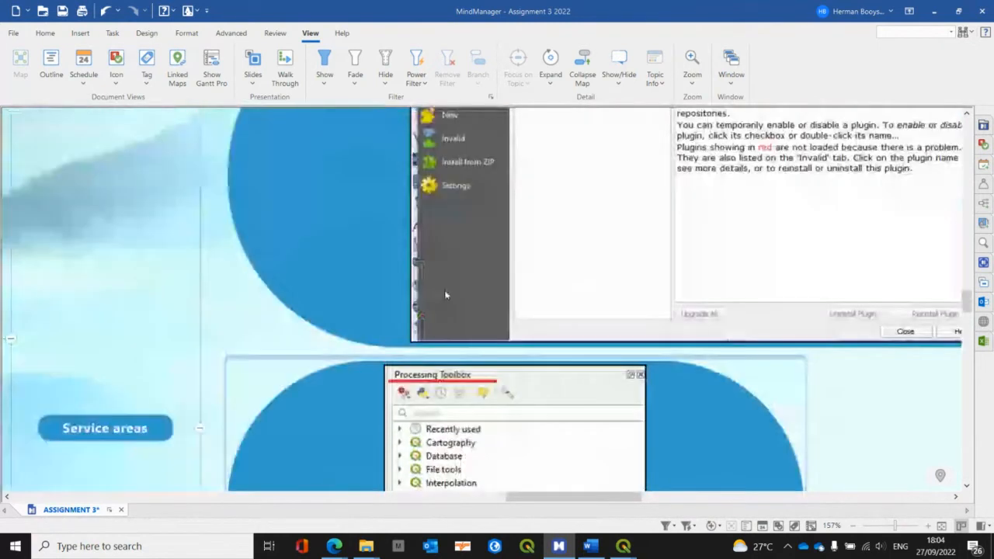
scroll(446, 295, up, 4)
drag(534, 498, 606, 498)
scroll(563, 400, down, 6)
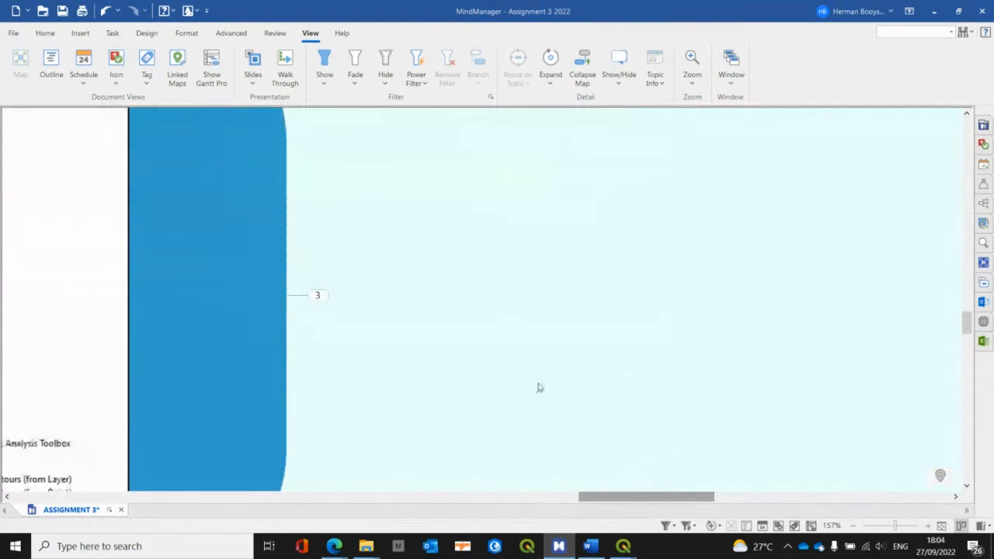
Step: Expand the subtopics of the Processing Toolbox screenshot and examine the parameters of the Iso-Area as Polygons (from Layer) screenshot
click(318, 296)
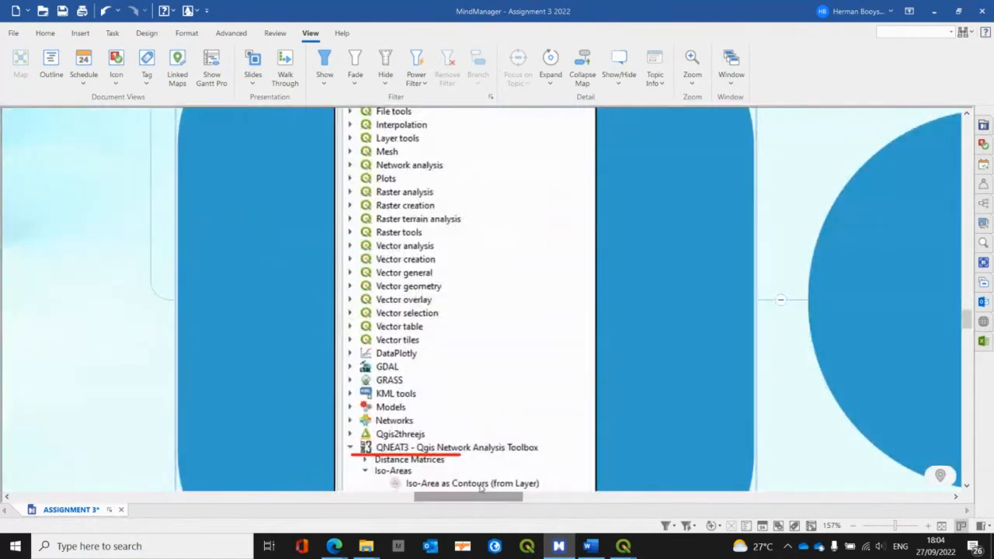
drag(477, 503, 540, 494)
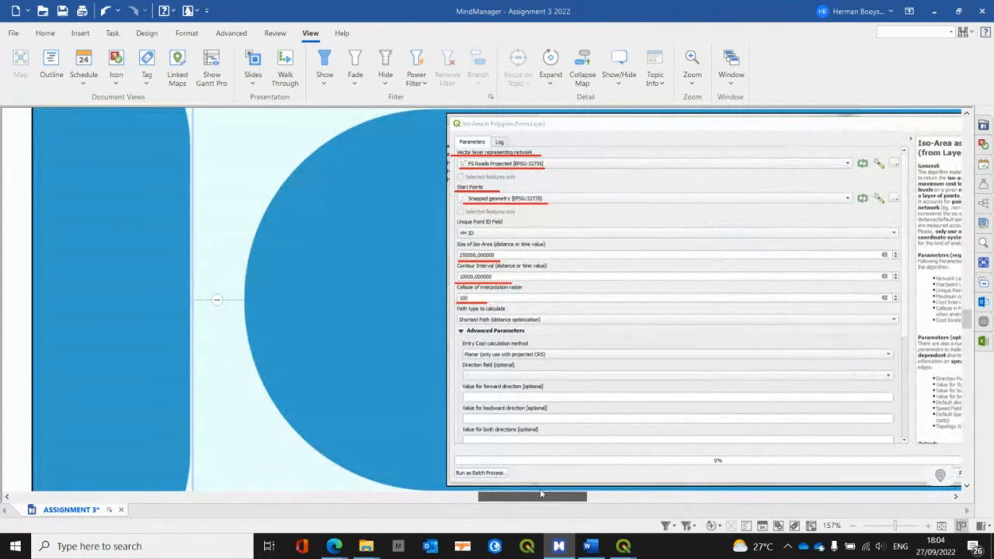
drag(541, 494, 497, 492)
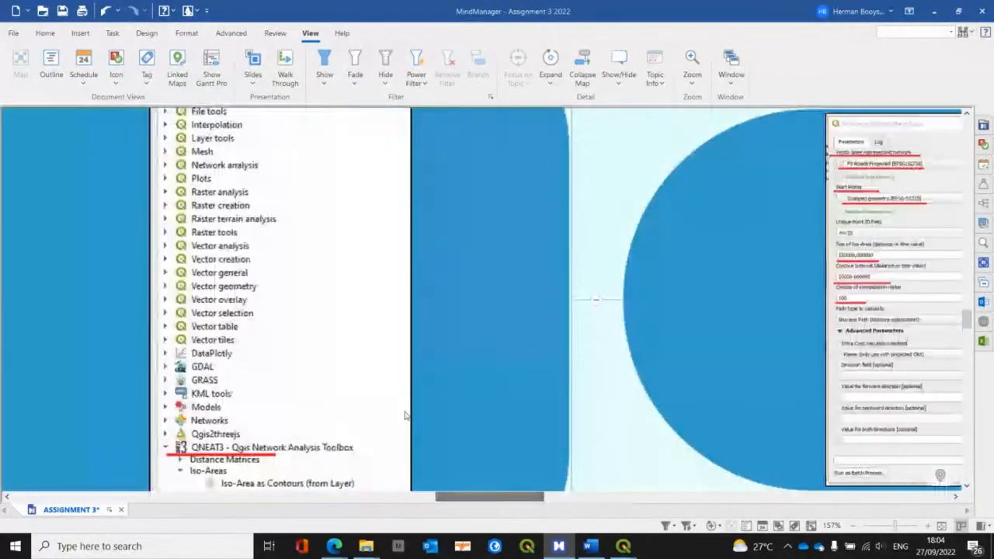
scroll(406, 415, down, 3)
scroll(406, 416, up, 4)
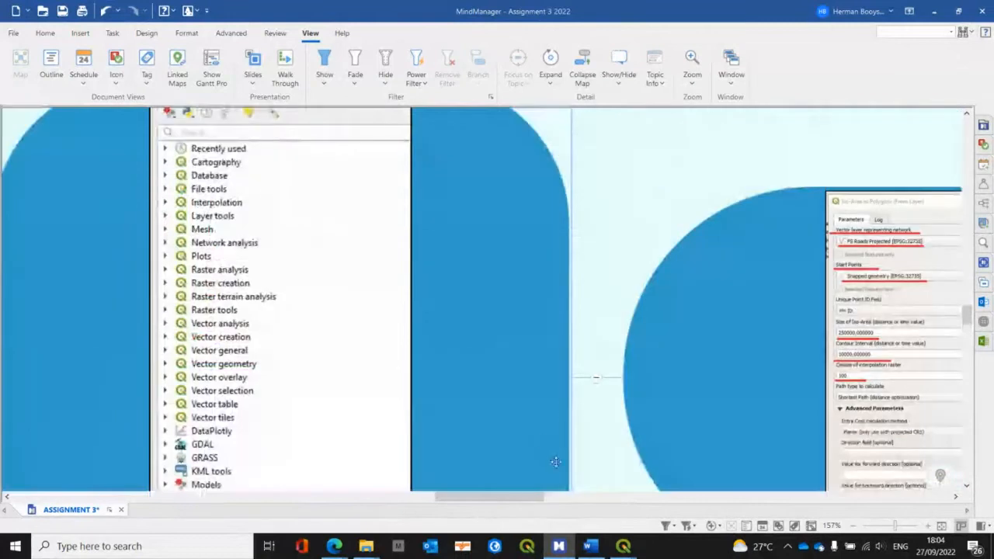
drag(509, 498, 566, 498)
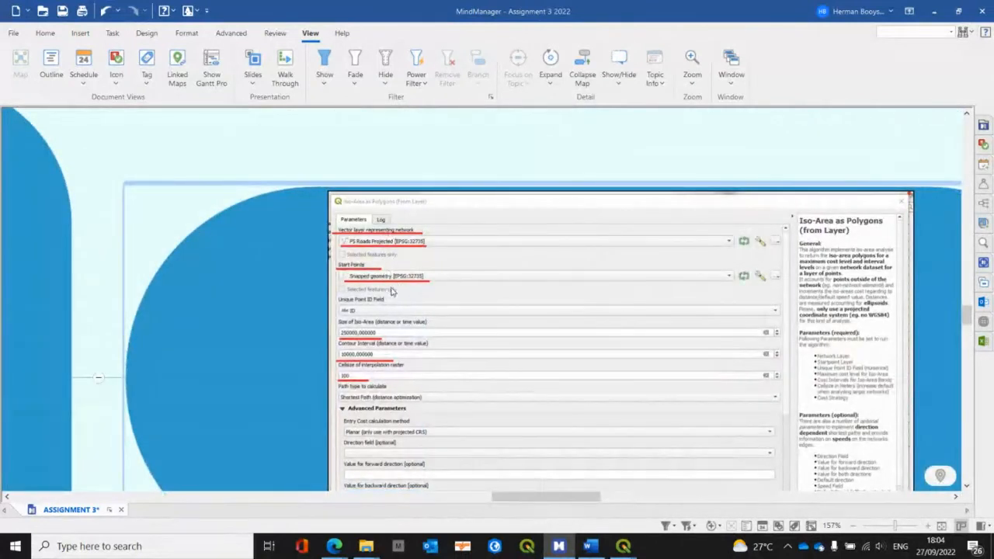
Step: Switch to QGIS and hide the OpenStreetMap and Thiesson layers
click(933, 11)
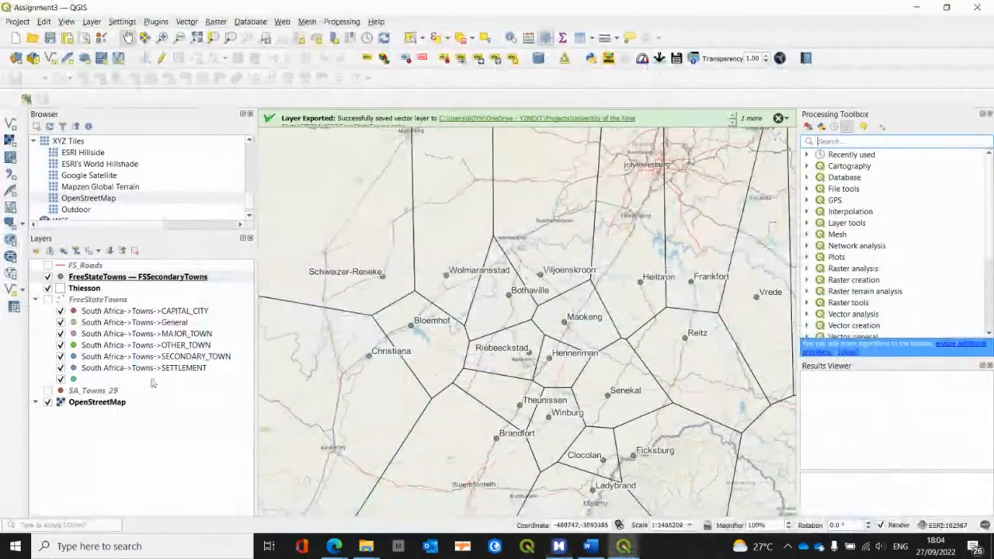
click(43, 405)
click(47, 403)
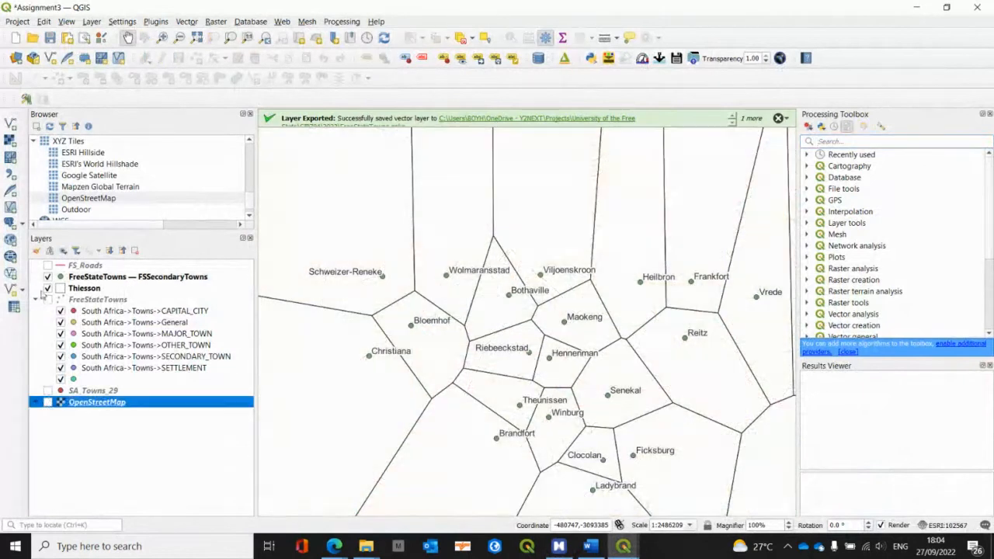
click(47, 288)
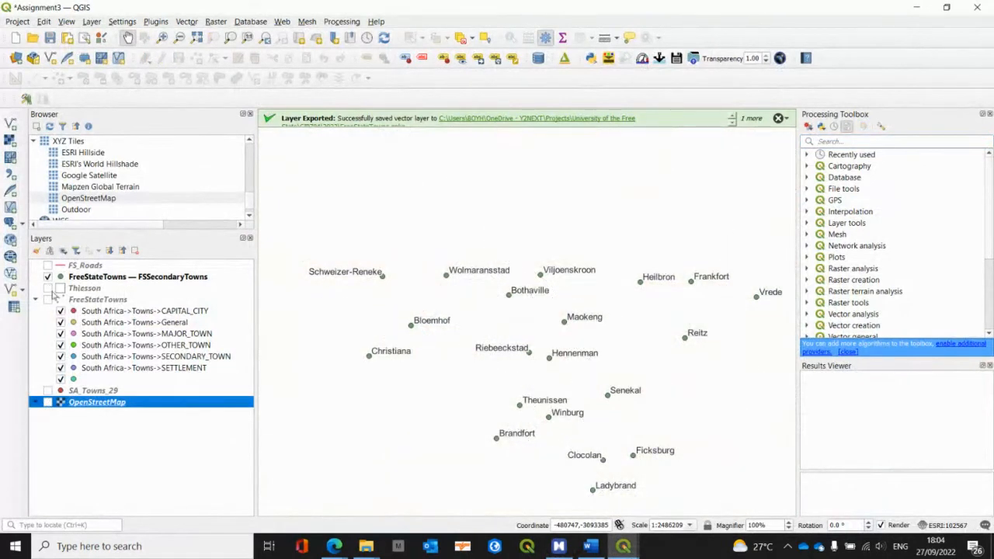
Step: Show the FS_Roads layer and examine where Bothaville lies relative to the surrounding roads
scroll(508, 297, up, 3)
drag(508, 298, 462, 344)
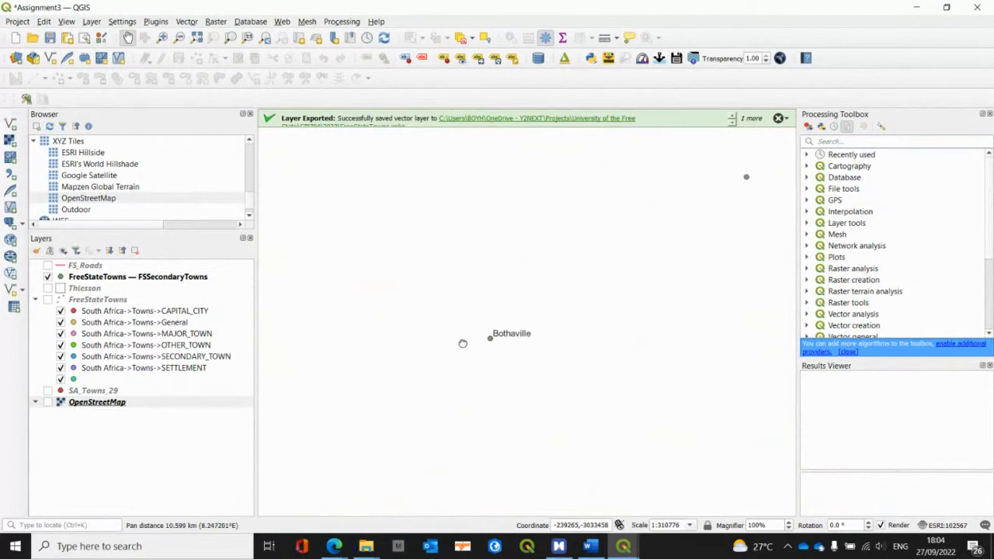
scroll(492, 349, up, 1)
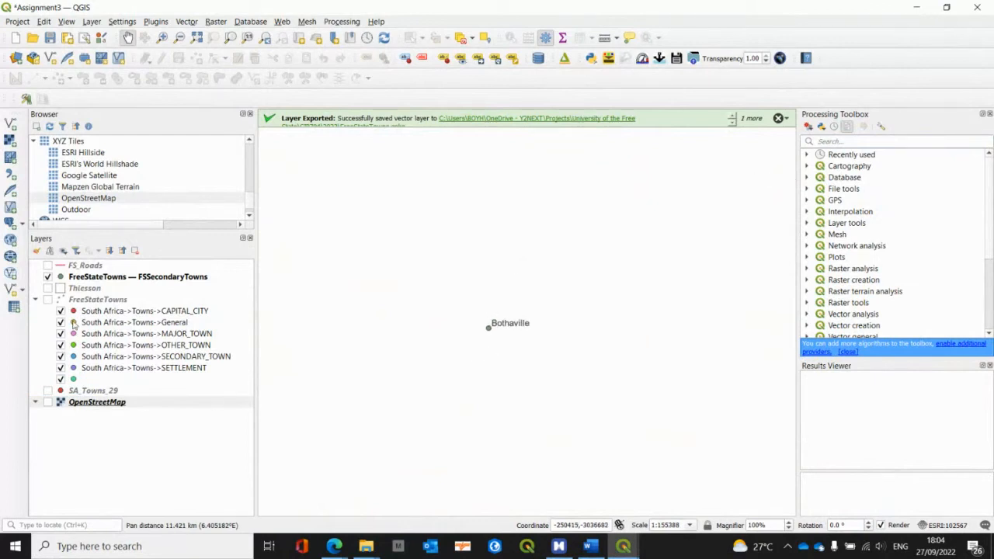
click(47, 266)
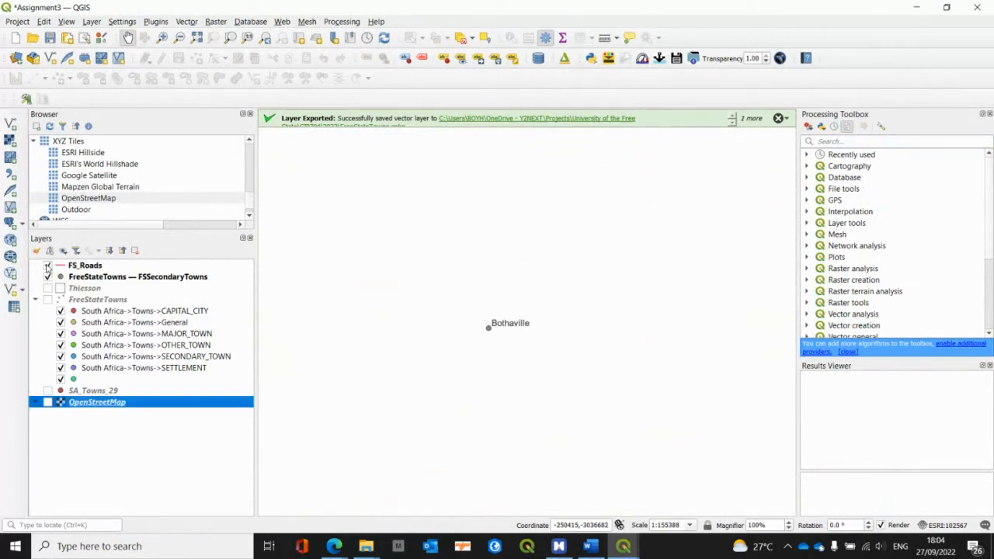
scroll(501, 343, up, 1)
scroll(501, 343, up, 1)
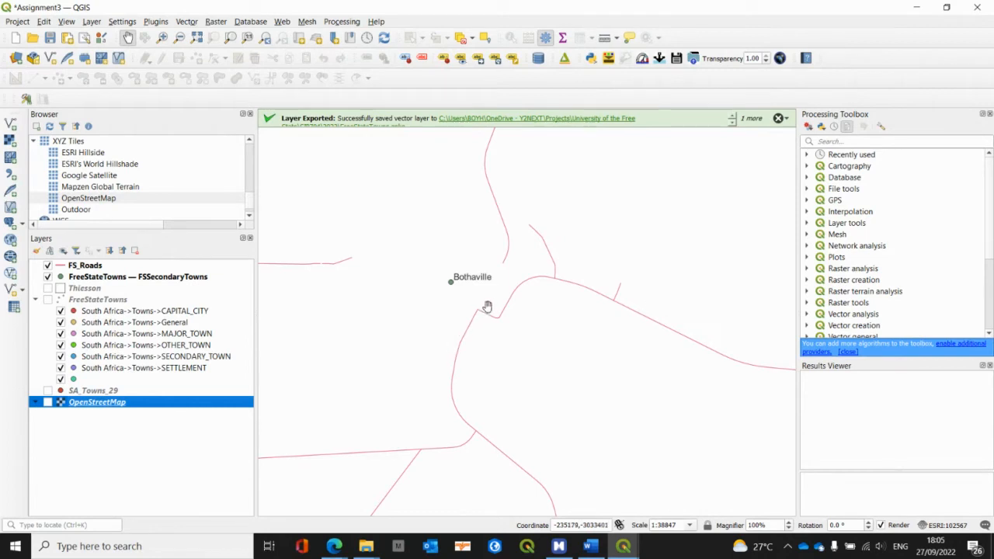
Step: Set up Snap geometries to layer with FSSecondaryTowns as the input, FS_Roads as the reference and a tolerance of 150 meters
click(871, 142)
text(snap)
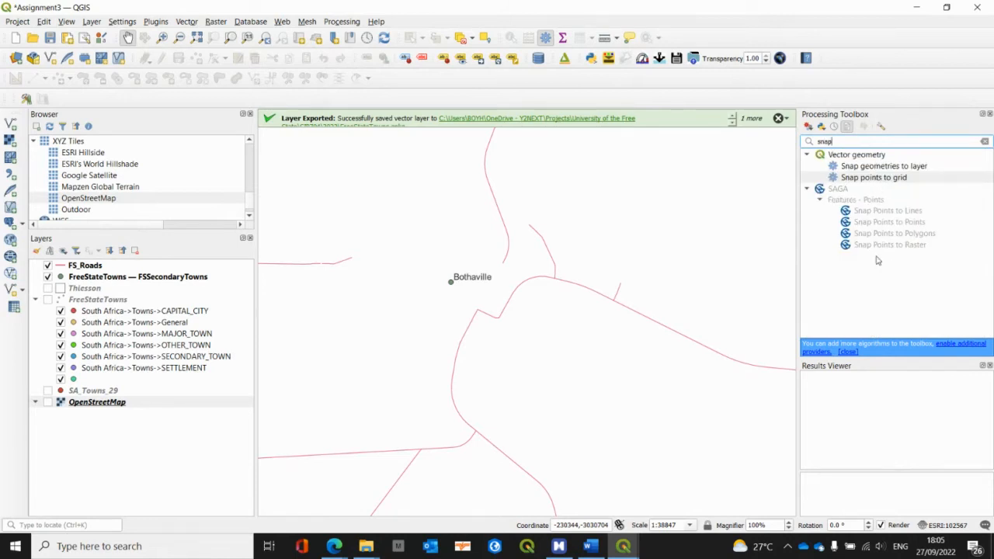
double_click(863, 167)
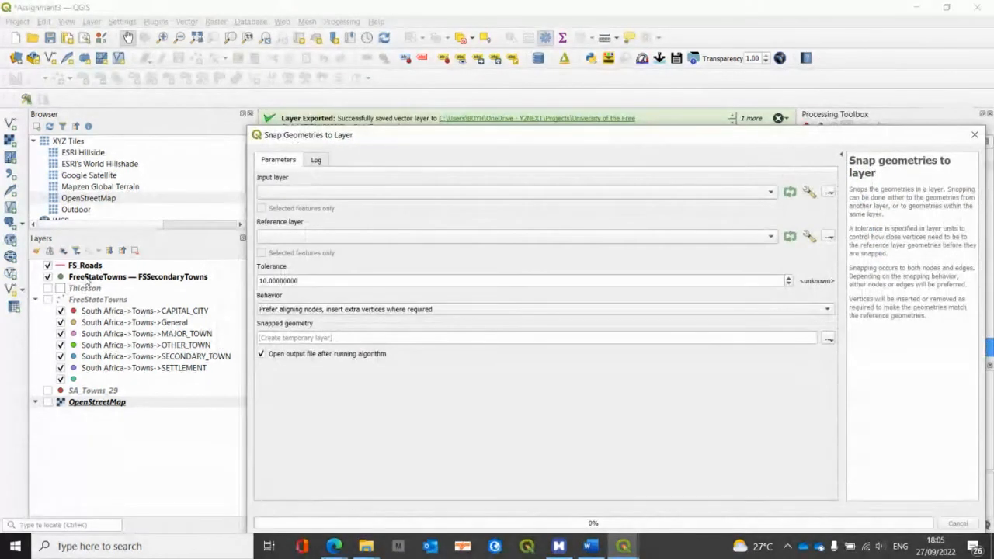
drag(87, 281, 279, 194)
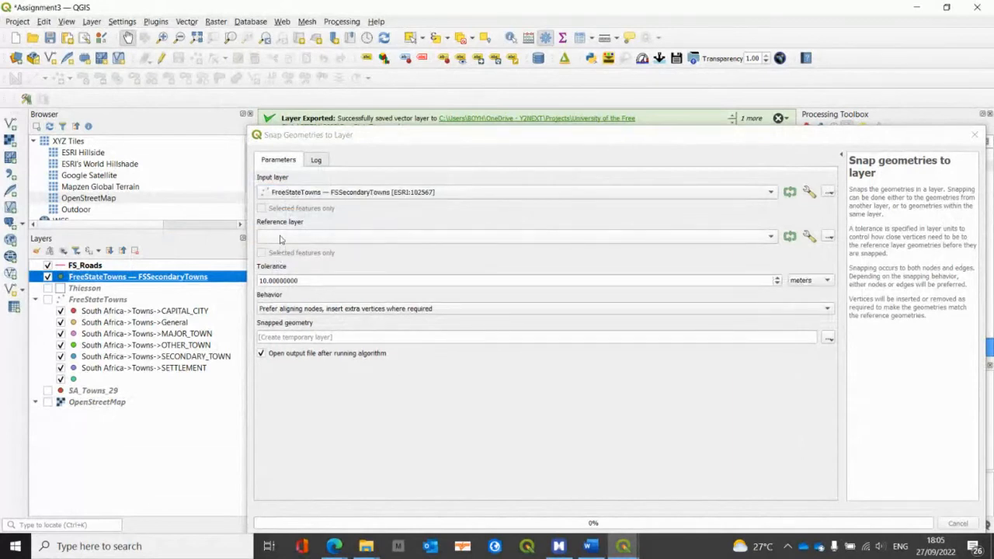
click(281, 237)
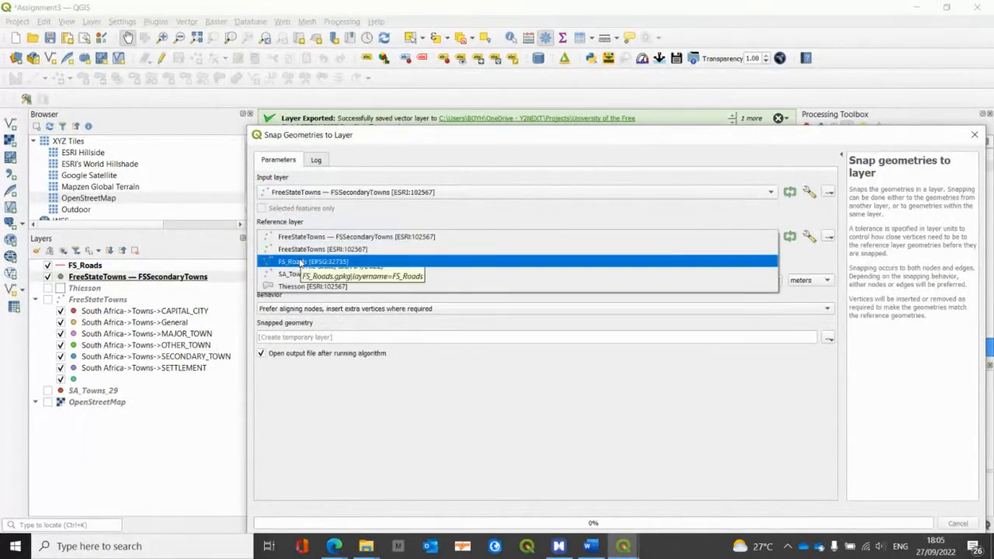
click(301, 263)
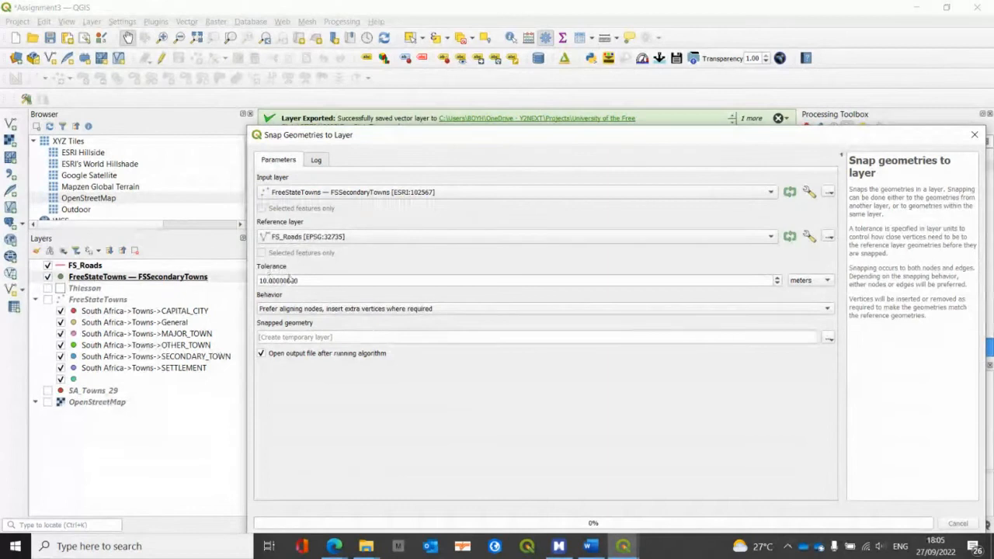
drag(300, 279, 231, 279)
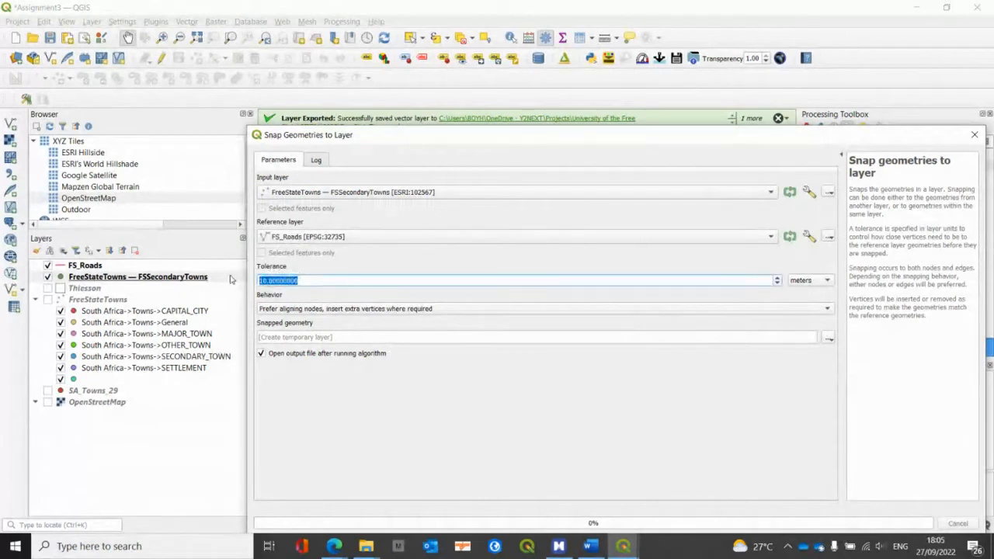
text(150)
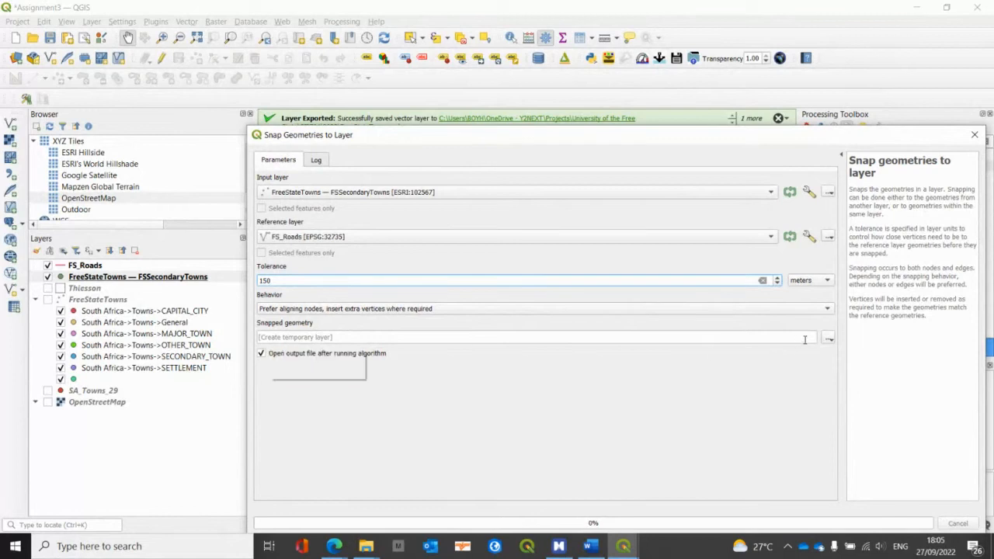
Step: Set the snapped geometry output to a layer named SnapTowns in the FreeStateTowns.gpkg GeoPackage
click(828, 339)
click(829, 342)
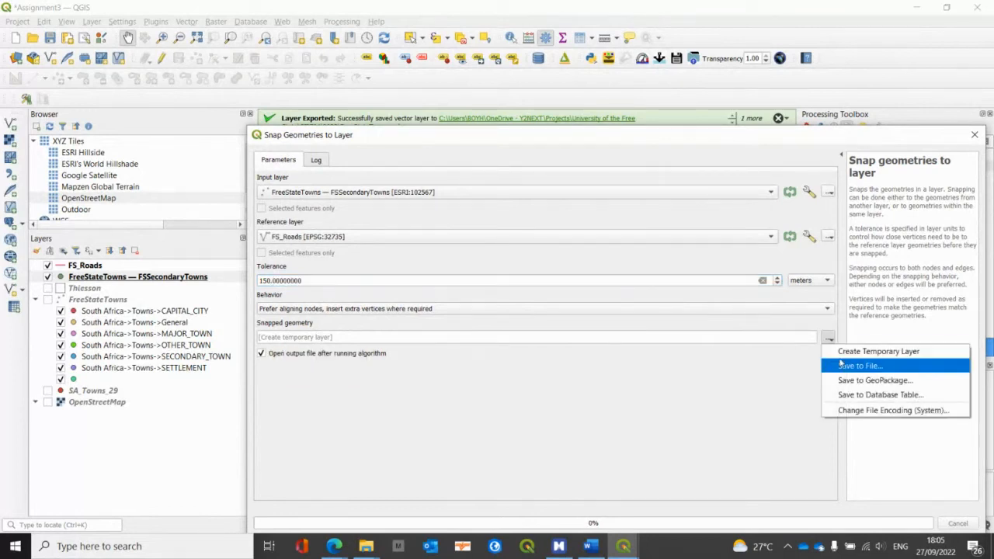
click(847, 379)
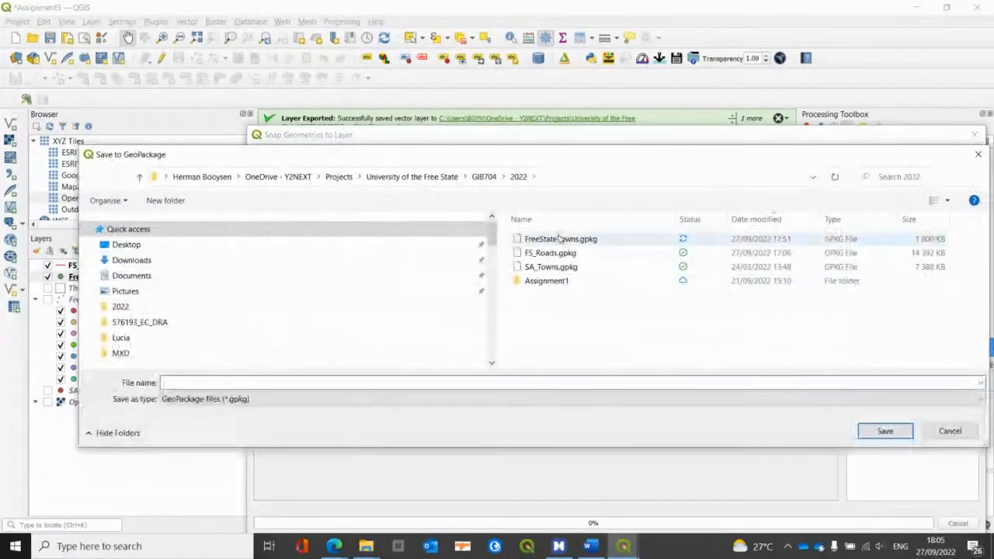
double_click(560, 239)
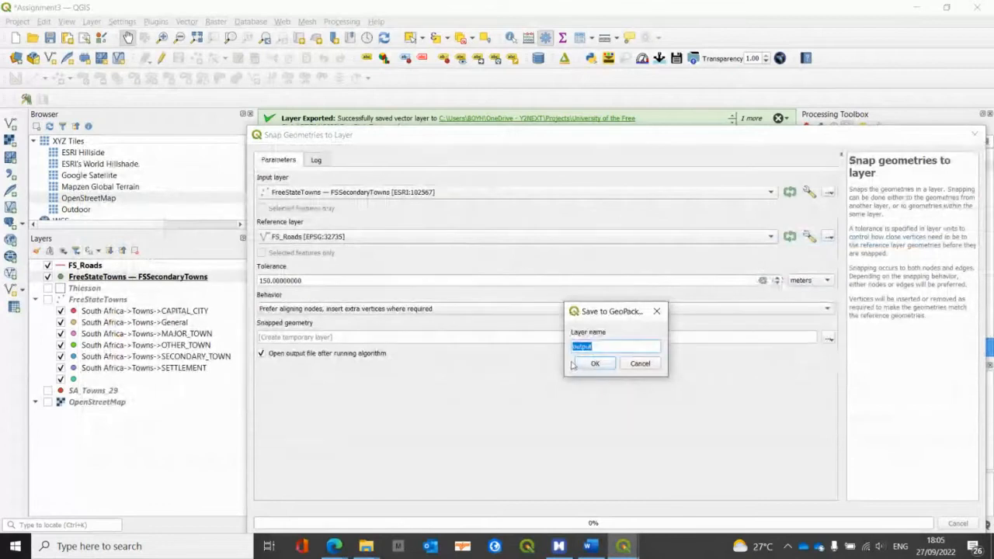
text(SnapTowns)
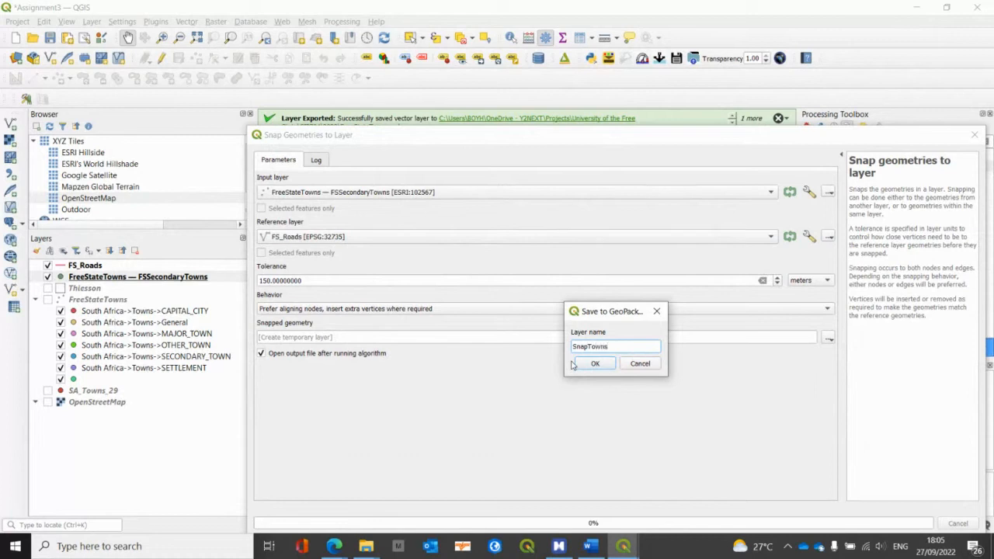
click(595, 365)
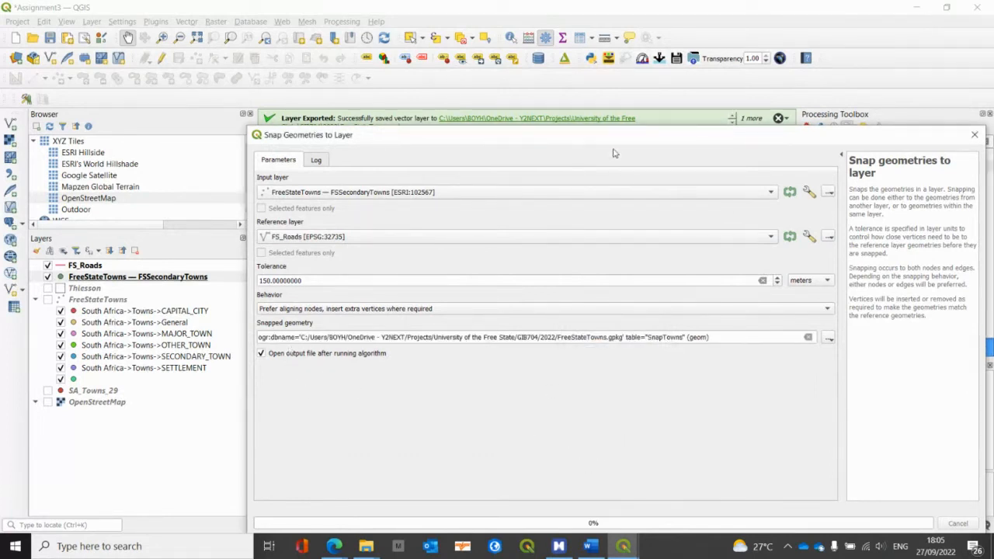
Step: Run the snapping, close the tool and hide the original FSSecondaryTowns layer to check the snapped point at Bothaville
drag(613, 138, 536, 66)
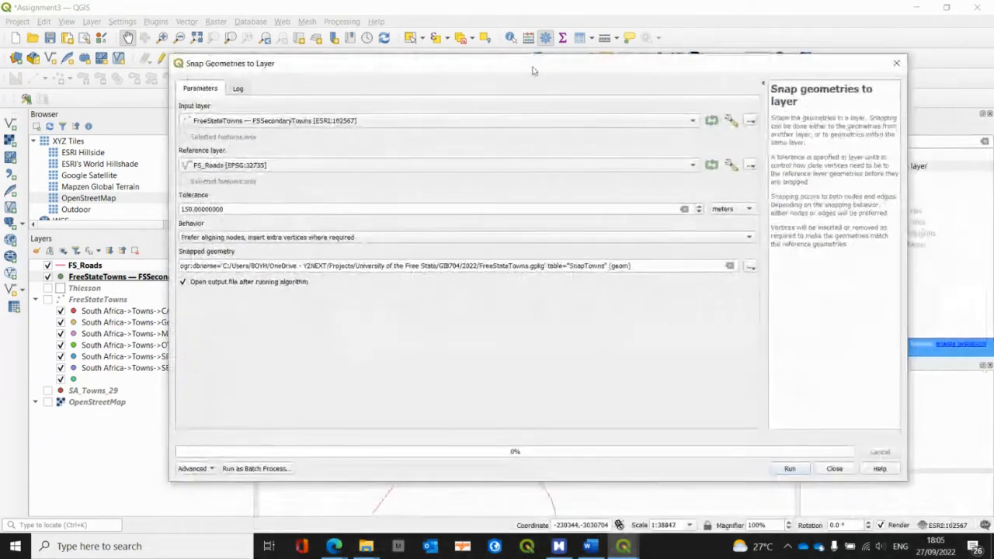
click(787, 469)
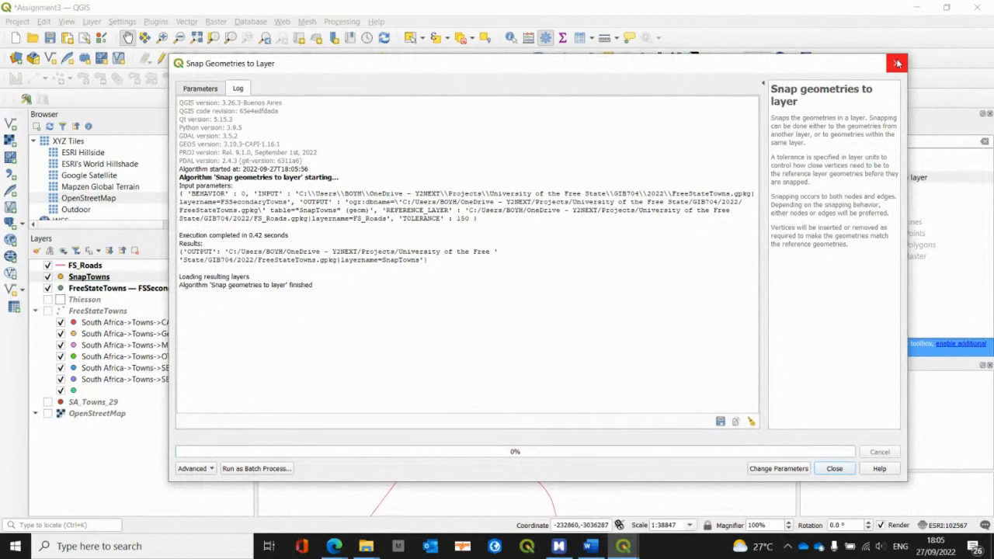
click(822, 470)
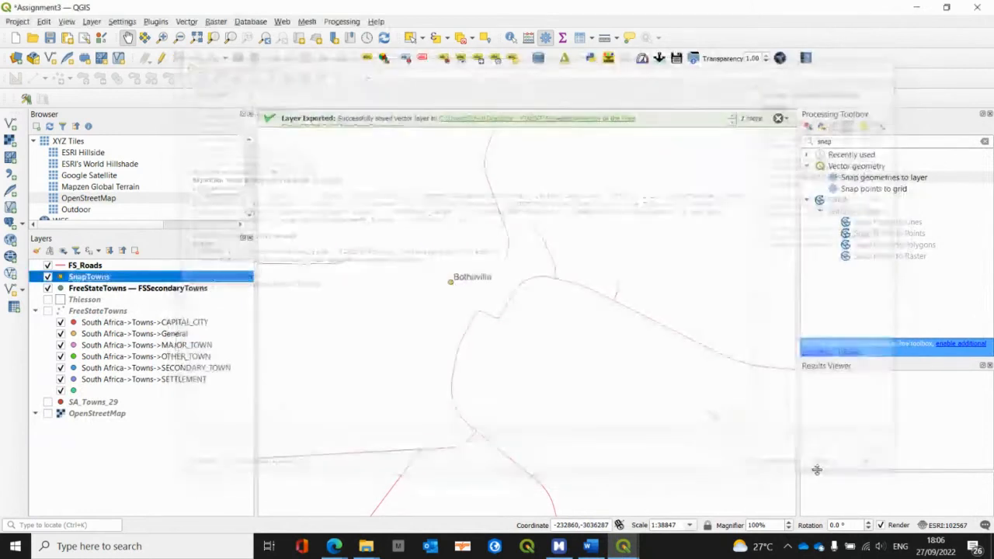
scroll(450, 291, up, 1)
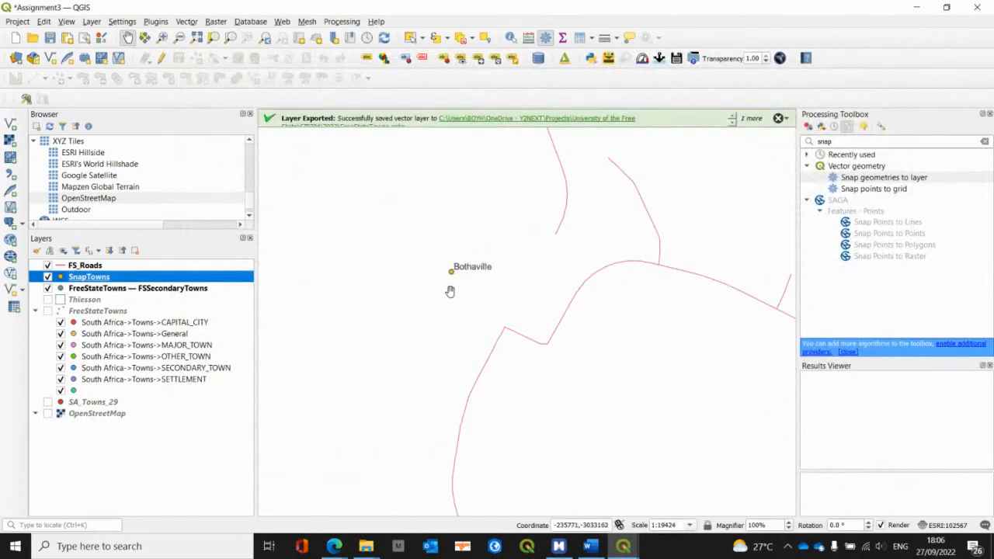
click(48, 288)
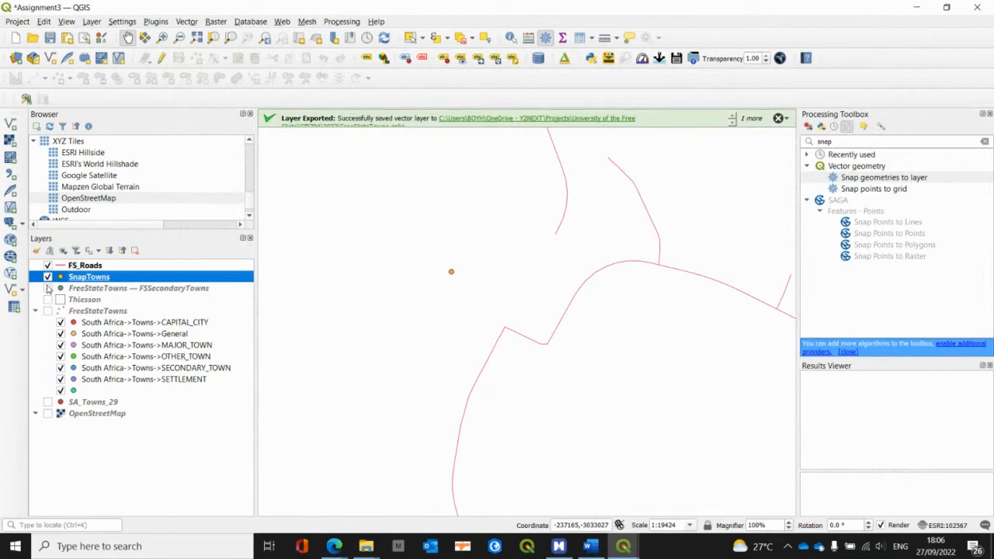
Step: Show the FSSecondaryTowns layer again and measure the distance from Bothaville to the nearest corner of the road
click(48, 289)
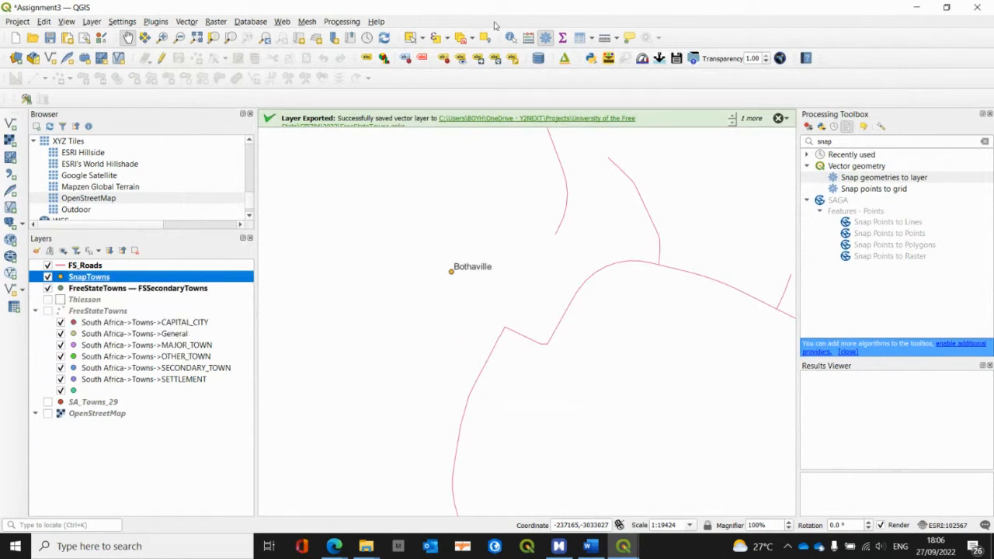
click(607, 39)
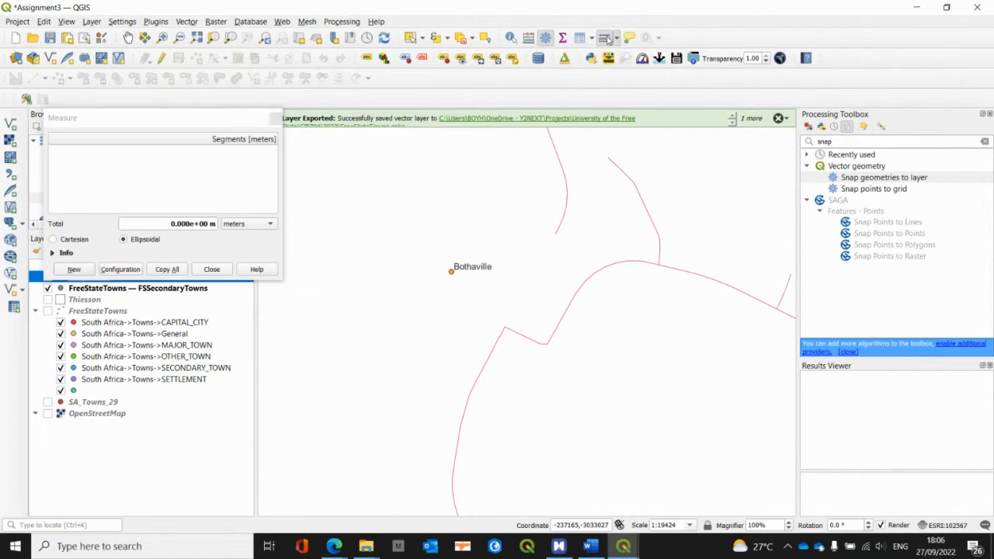
click(451, 272)
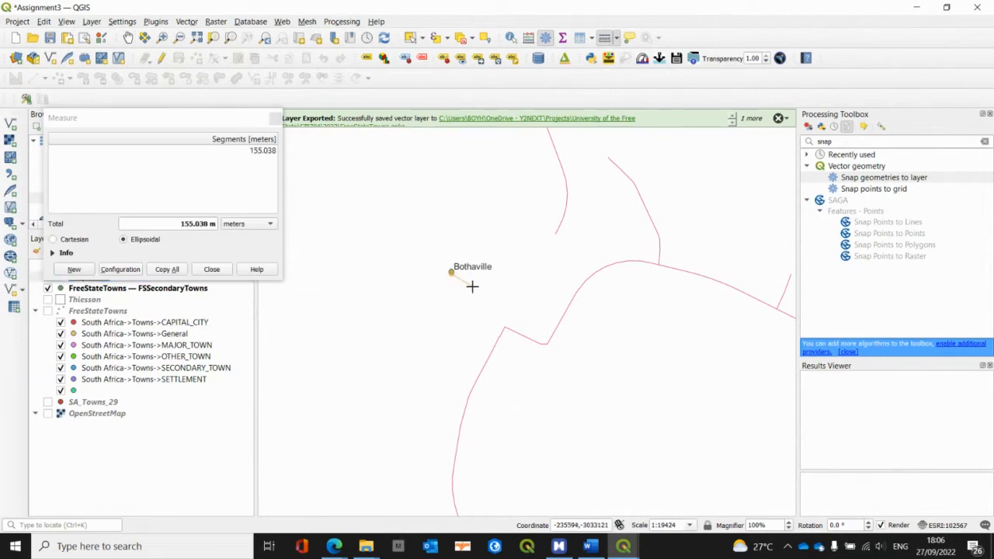
click(504, 336)
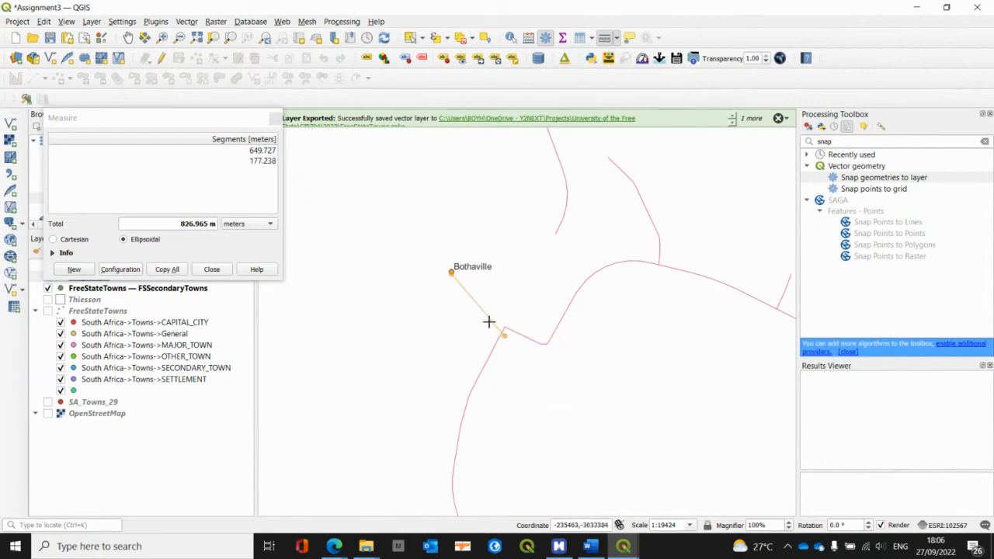
key(Escape)
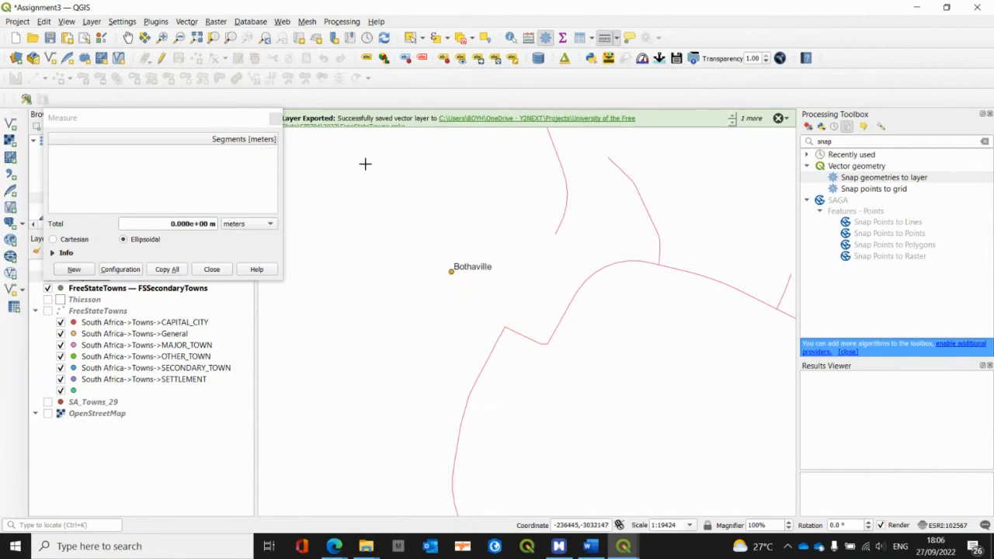
click(274, 118)
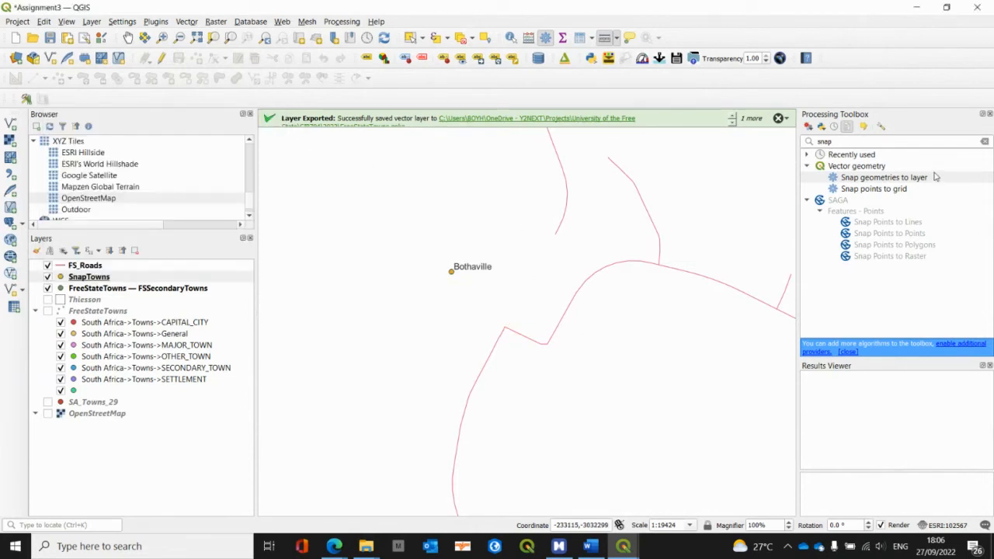
Step: Remove the SnapTowns layer from the project
click(122, 278)
right_click(123, 278)
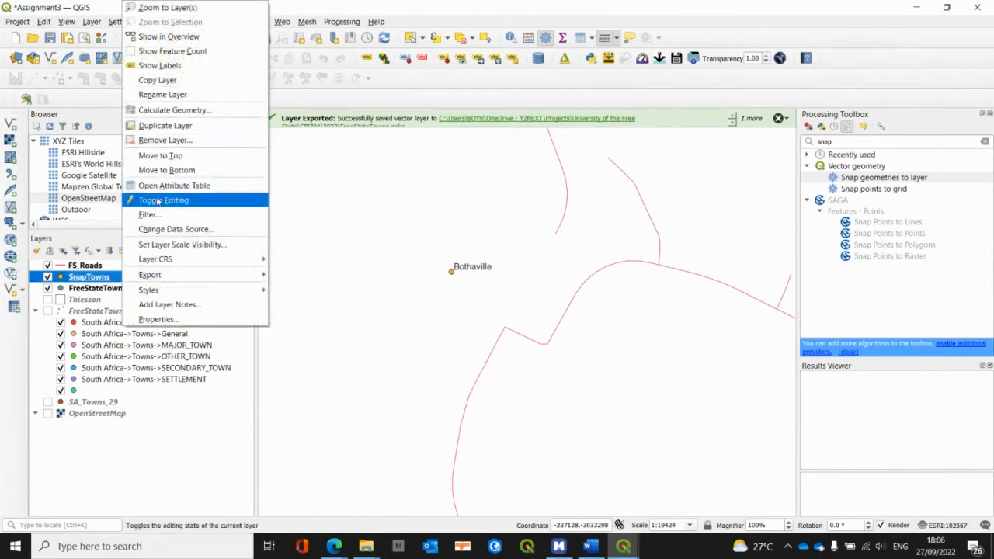
click(165, 140)
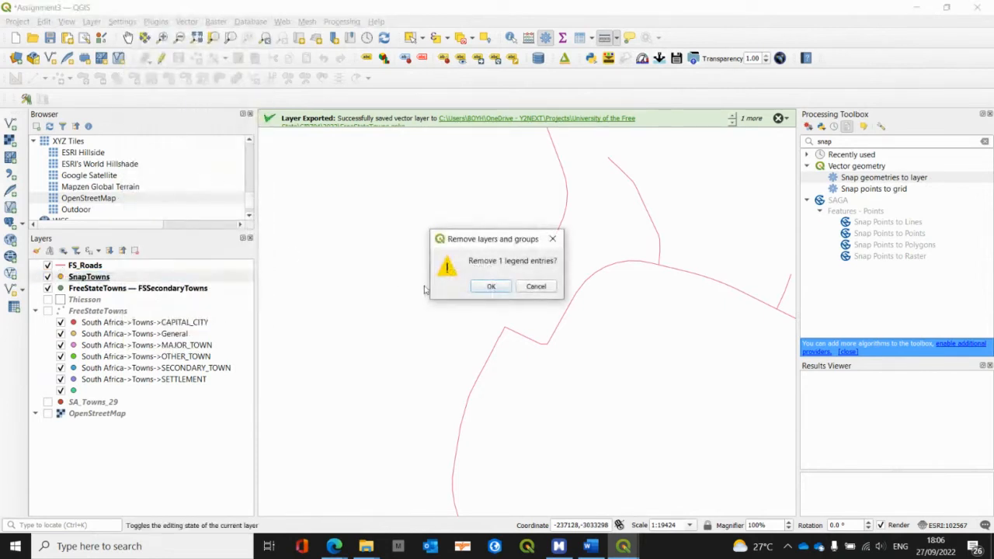
click(491, 287)
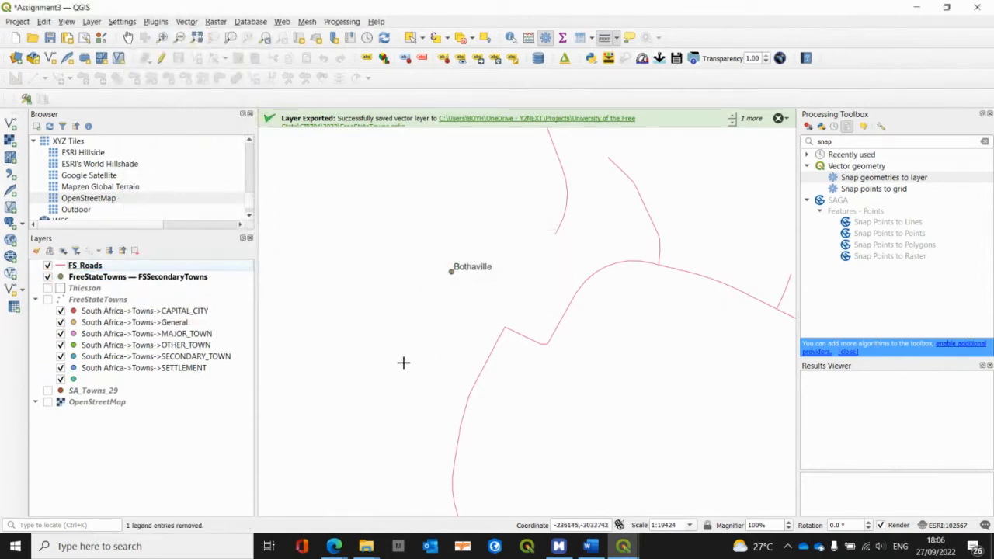
Step: Set up Snap geometries to layer with FSSecondaryTowns as the input, FS_Roads as the reference and a tolerance of 1000 meters
click(127, 281)
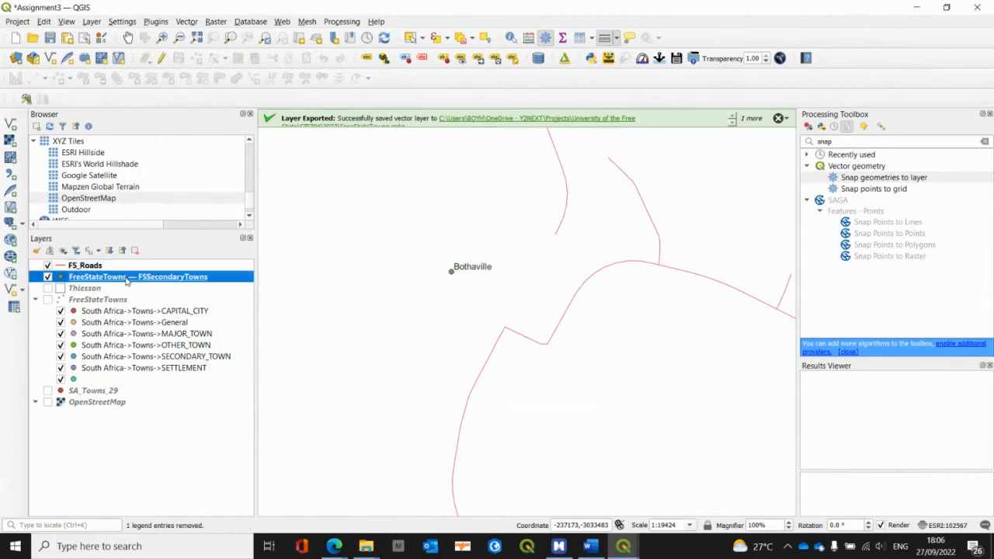
double_click(848, 178)
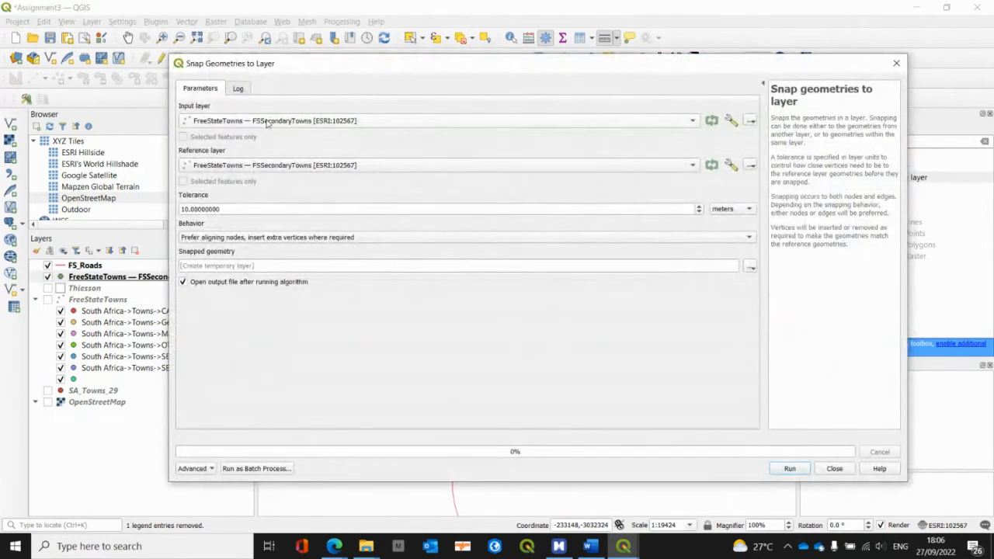
click(231, 168)
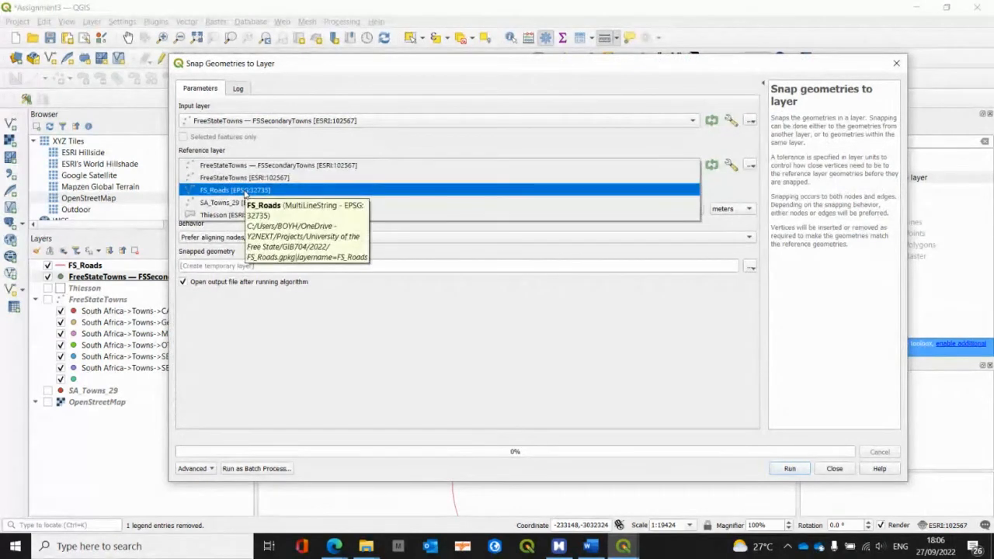
click(245, 192)
drag(243, 208, 148, 207)
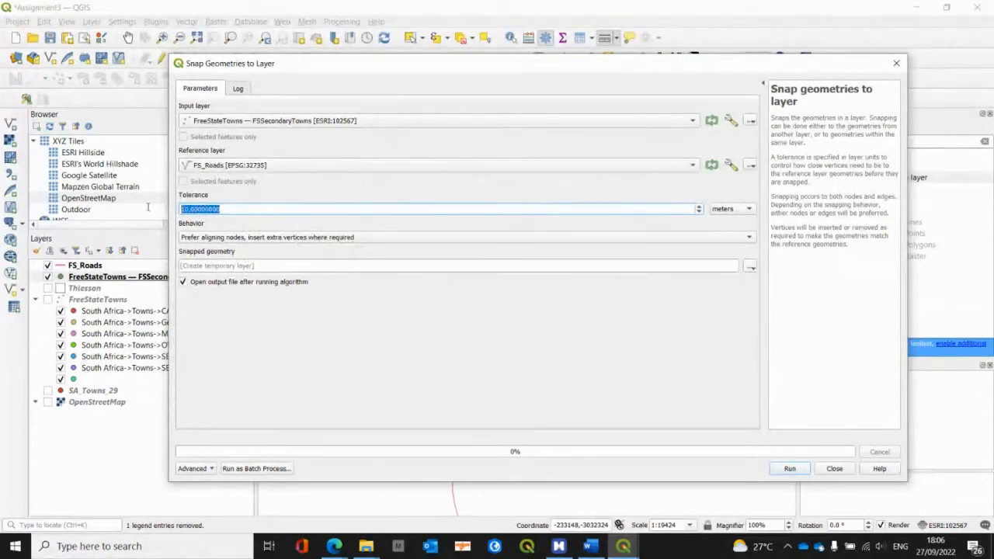
text(1)
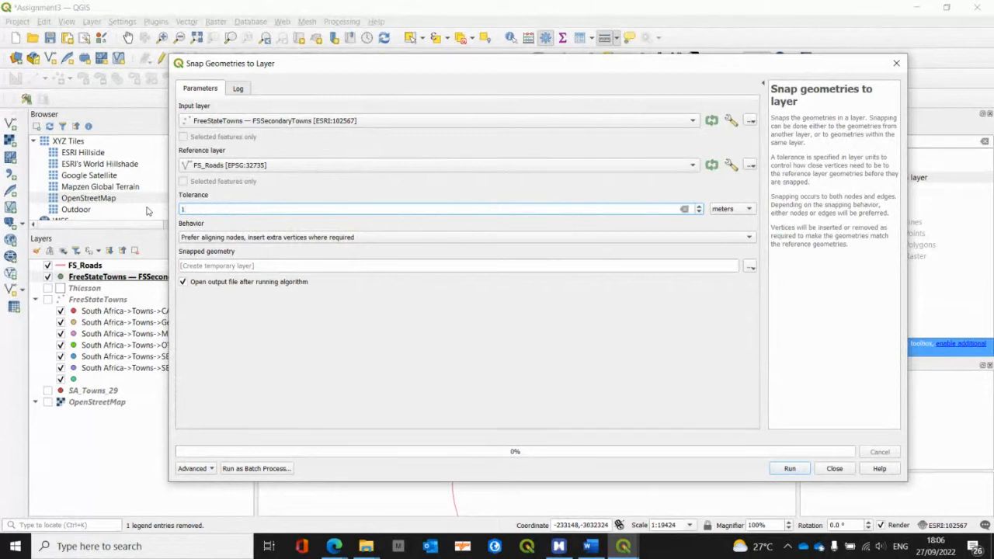
text(000)
Step: Set the snapped output to a layer named SnapTowns2 in FreeStateTowns.gpkg, run the snapping and close the tool
click(751, 269)
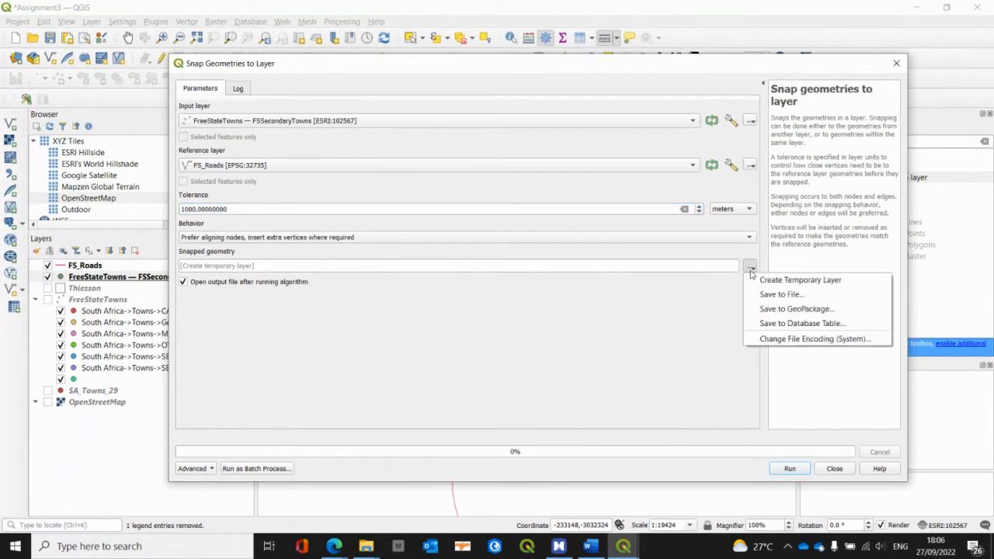
click(784, 307)
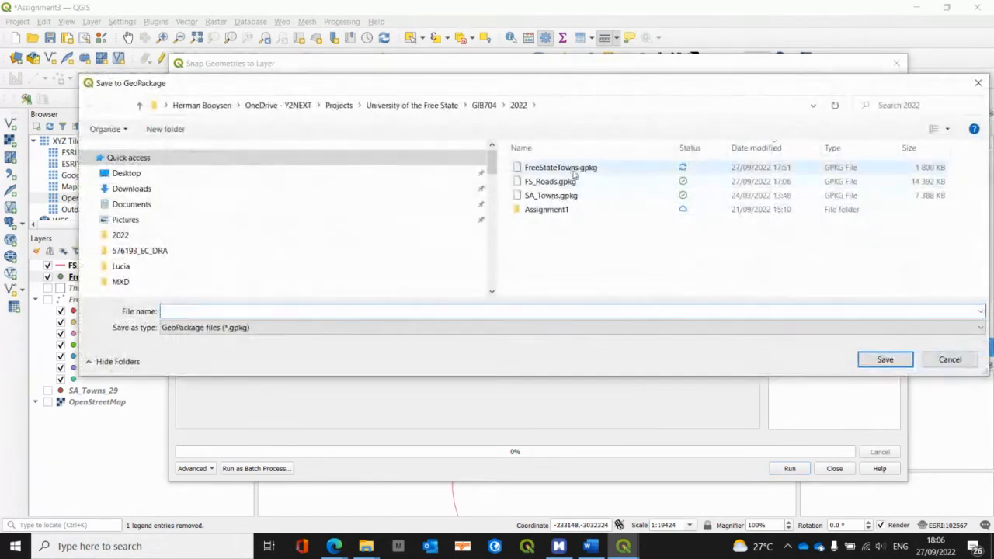
double_click(571, 174)
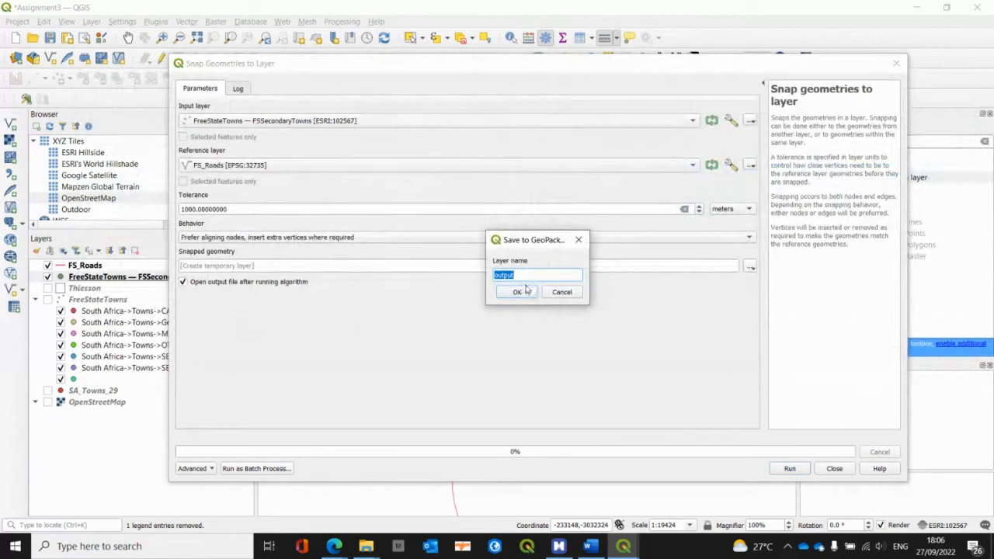
text(SnapTowns2)
click(518, 292)
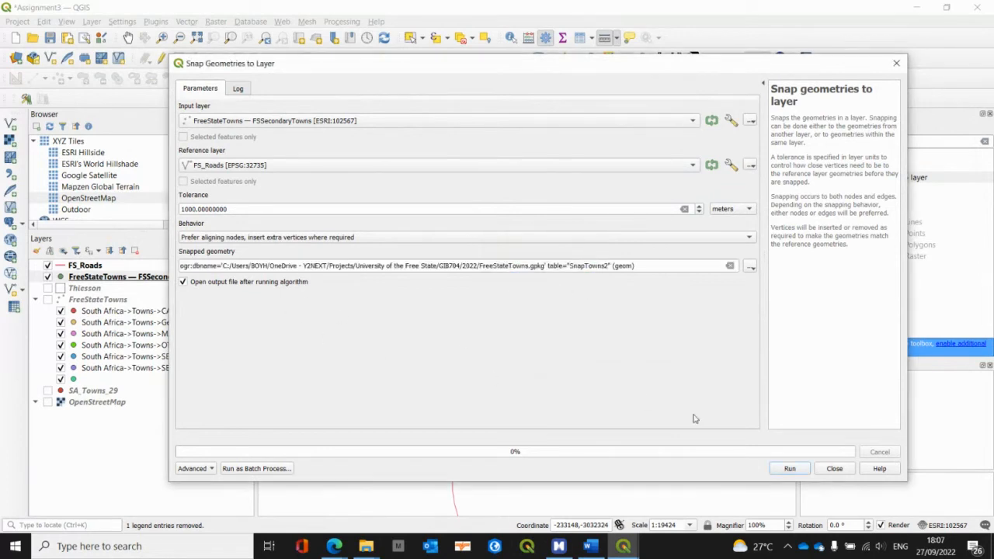
click(790, 470)
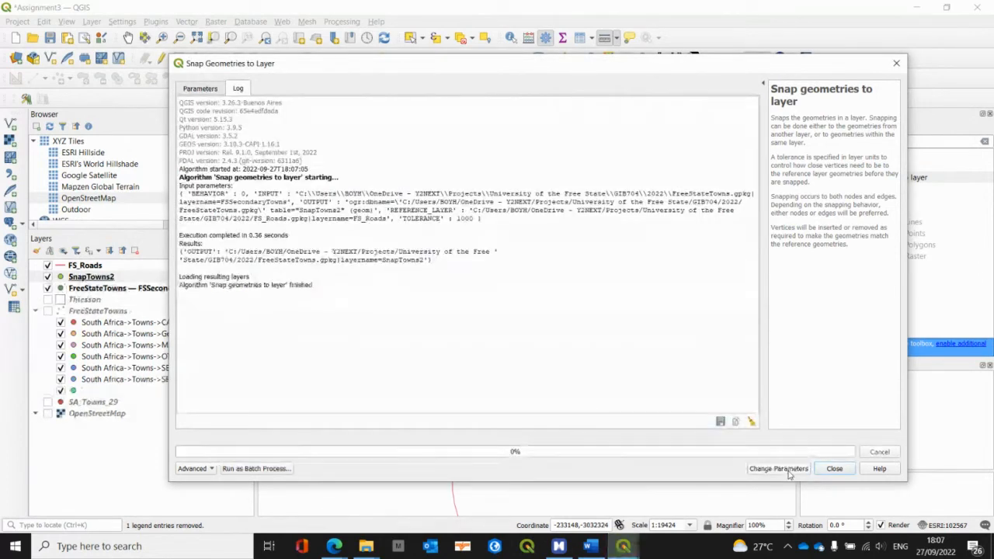
click(841, 469)
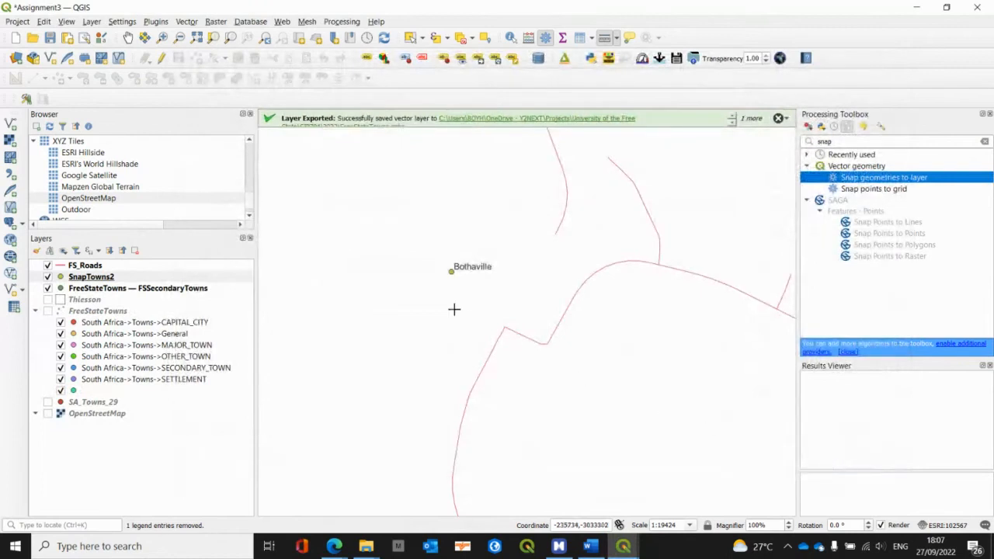
Step: Examine the SnapTowns2 points against the roads, from the surrounding towns down to Bothaville, to check whether they were snapped
scroll(453, 295, down, 5)
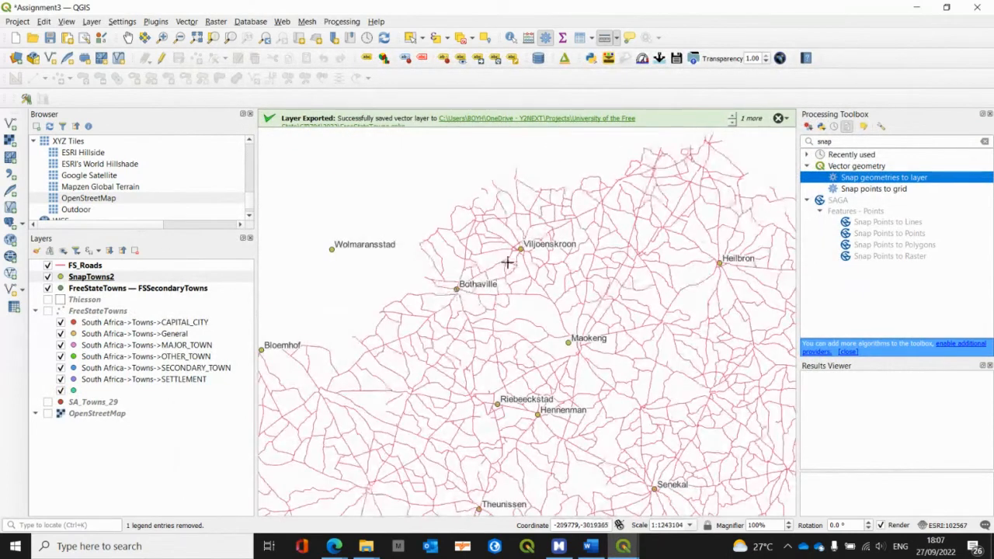
scroll(526, 240, up, 2)
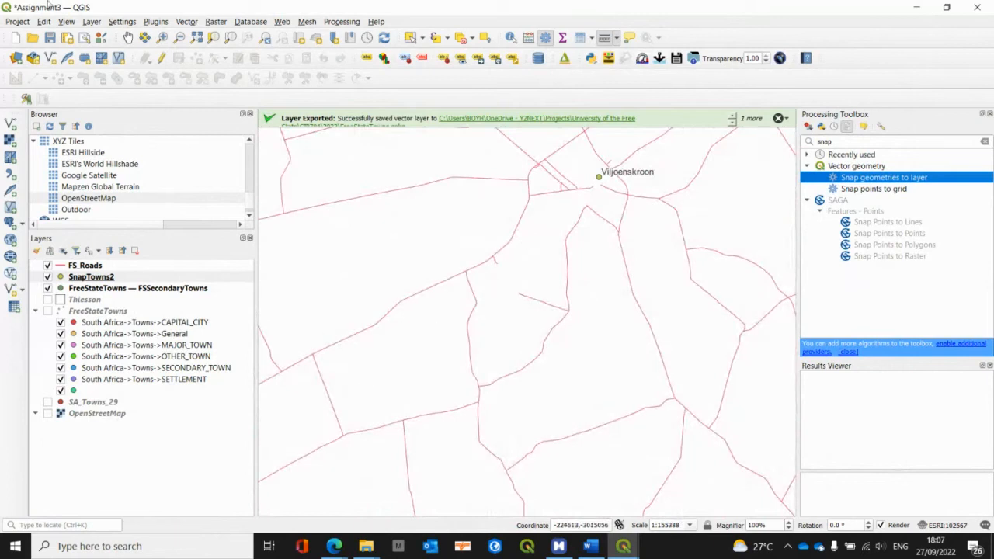
click(129, 37)
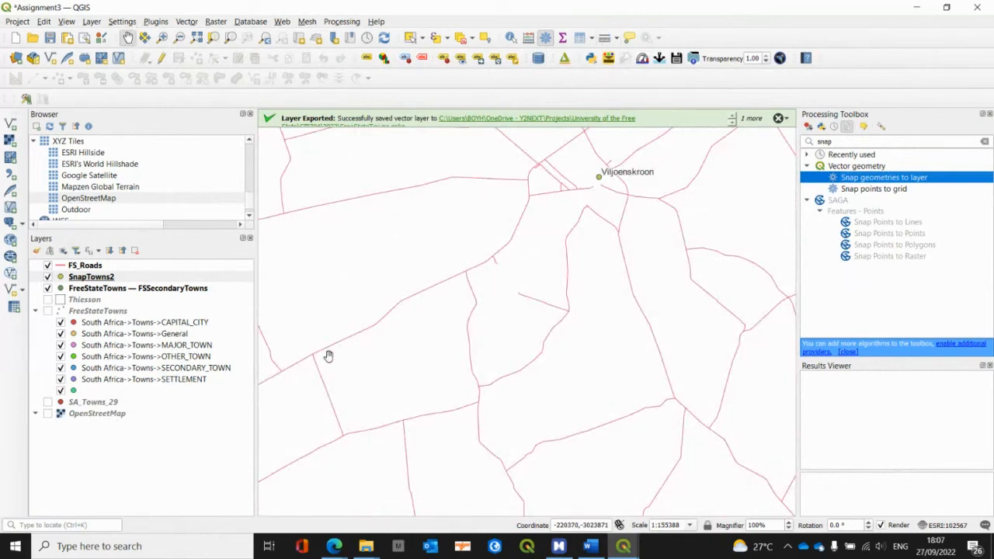
drag(328, 356, 359, 317)
scroll(400, 291, up, 1)
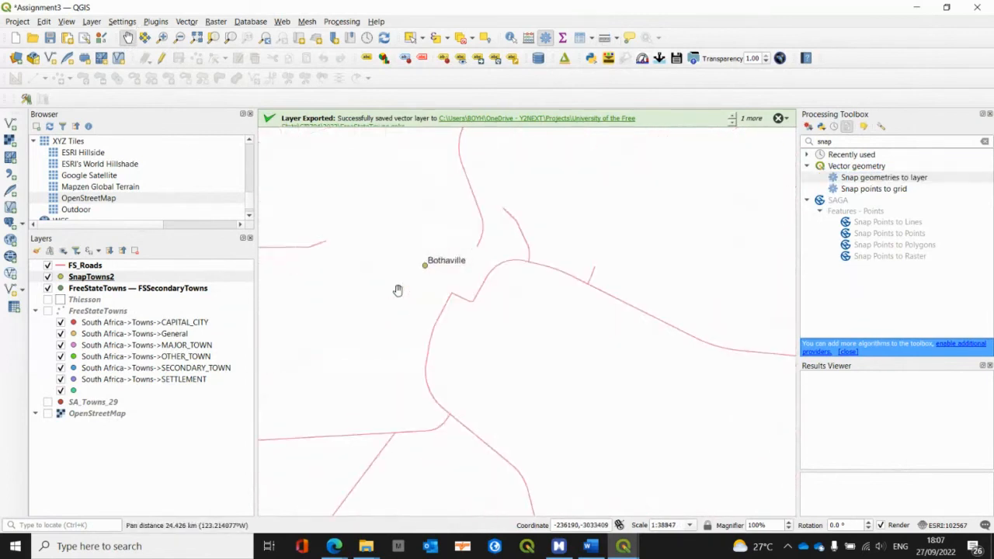
scroll(442, 257, up, 1)
drag(442, 258, 455, 279)
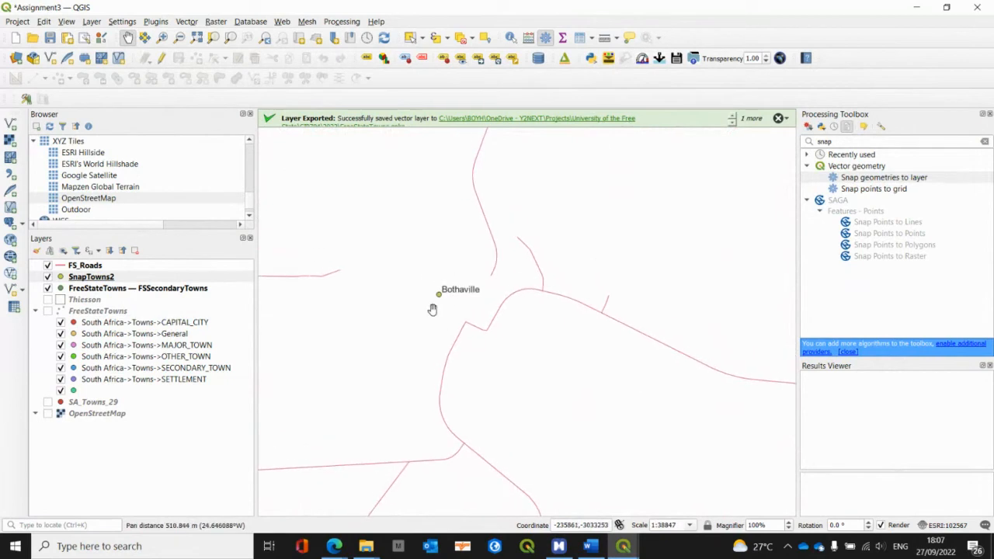
scroll(433, 309, up, 1)
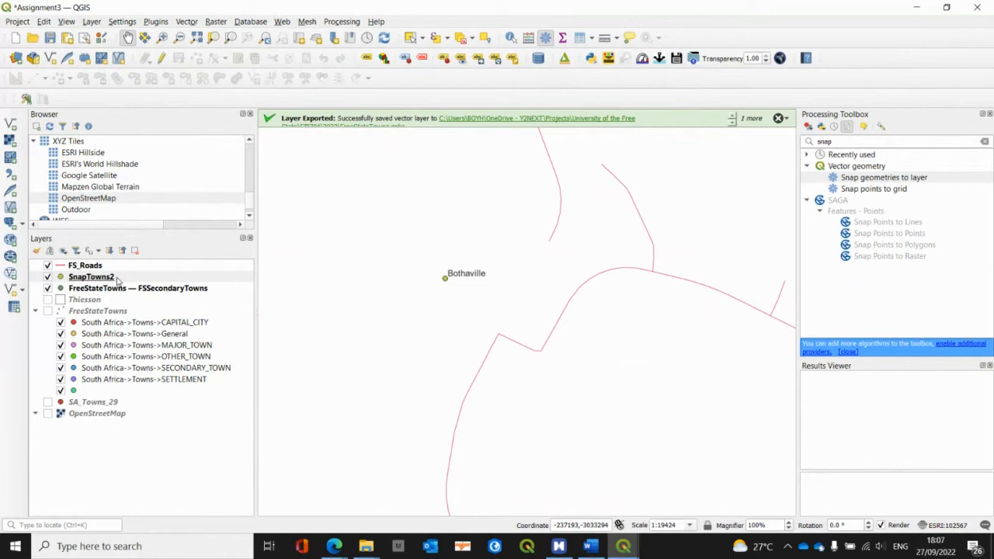
Step: Remove the SnapTowns2 layer from the project
right_click(117, 281)
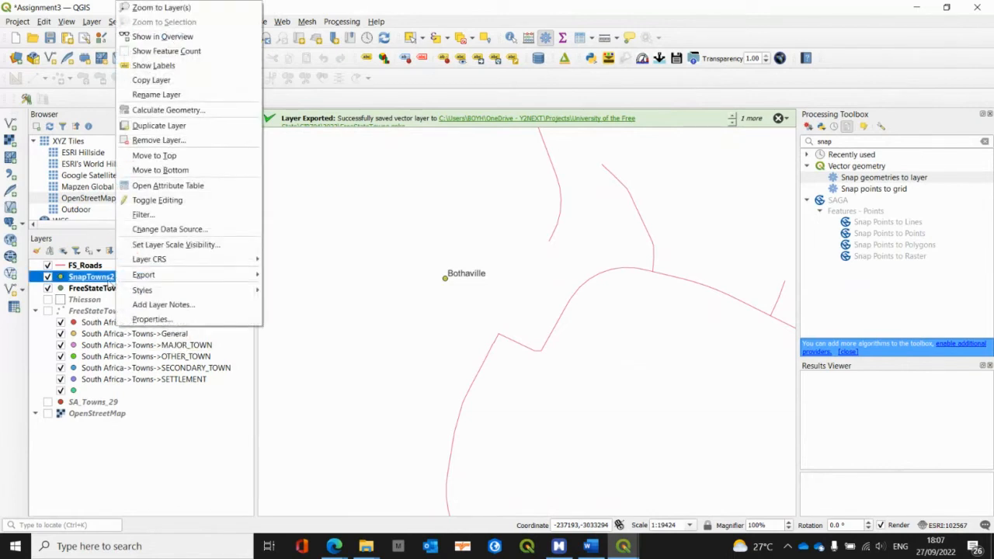
click(155, 140)
click(489, 287)
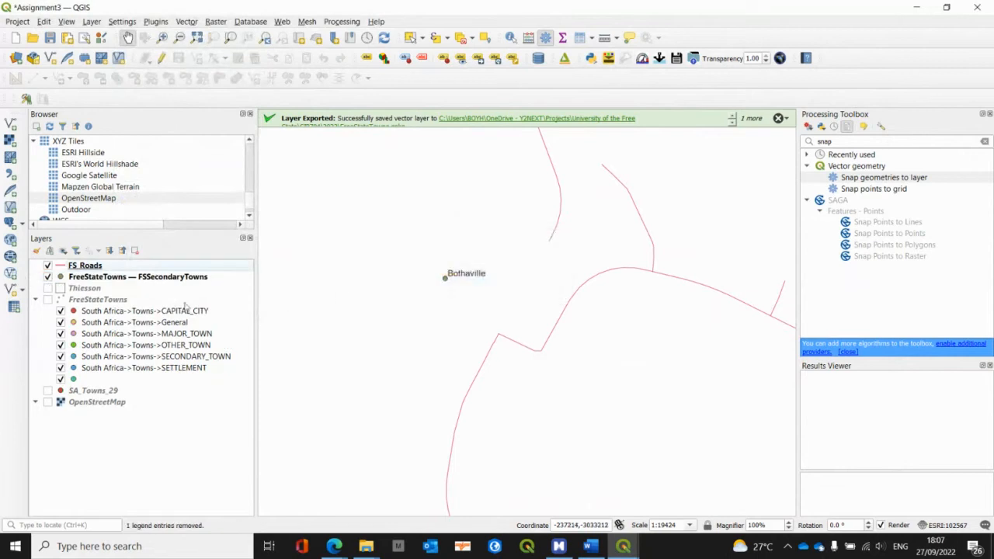
Step: Check the coordinate reference system of FS_Roads in its layer properties, then close them without changes
right_click(91, 265)
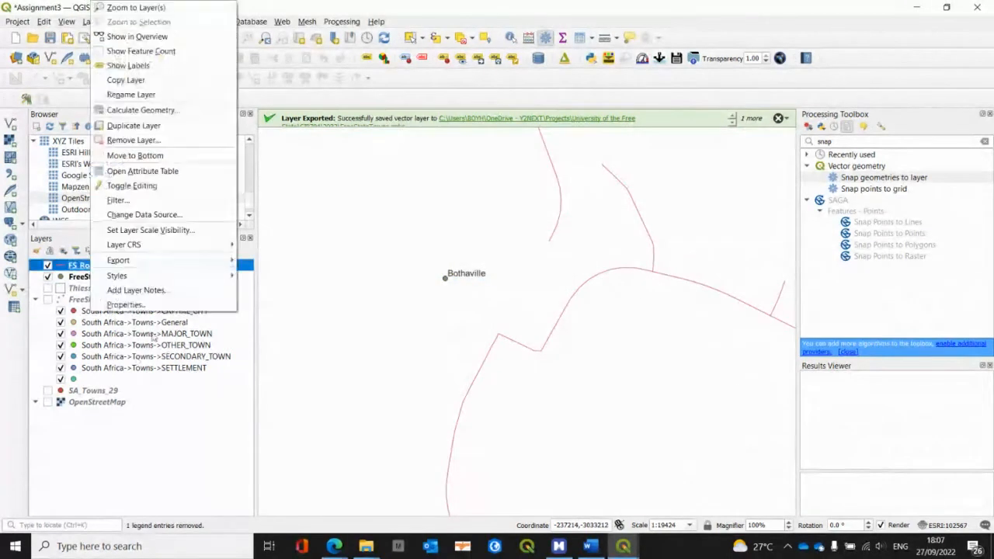
click(152, 306)
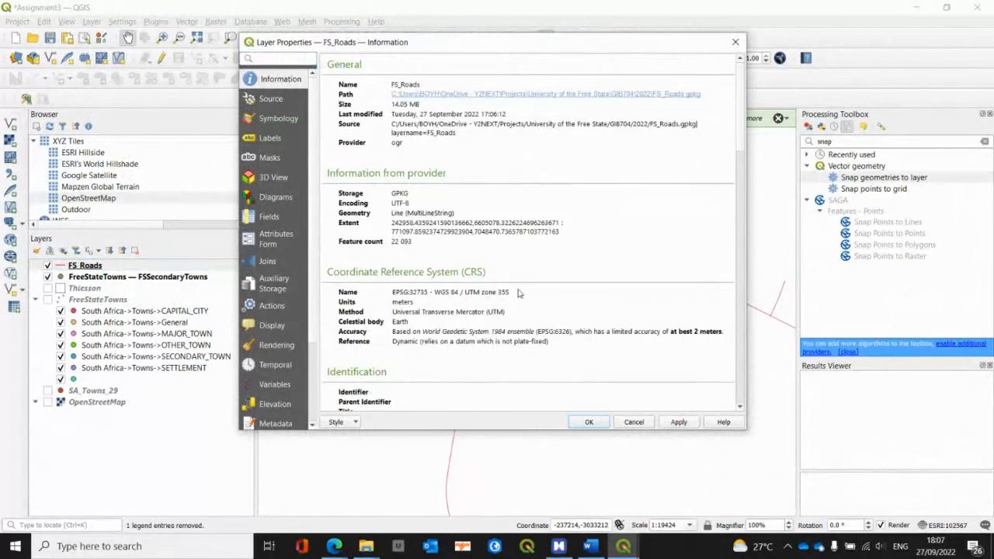
click(632, 425)
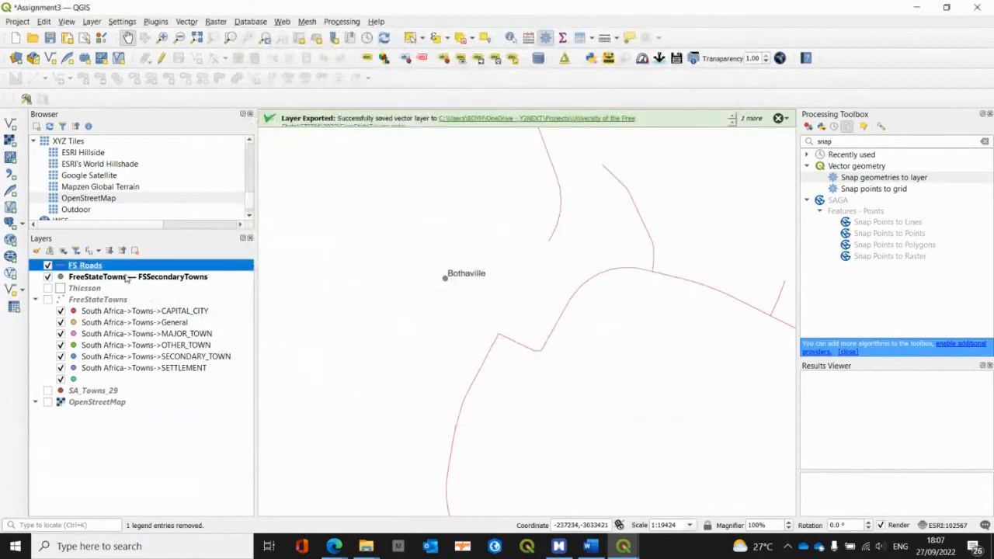
Step: Set up Reproject layer for FS_Roads with the project CRS ESRI:102567 - Hartebeesthoek94_Lo29_(E-N) as the target
click(127, 277)
click(99, 267)
double_click(832, 143)
text(repro)
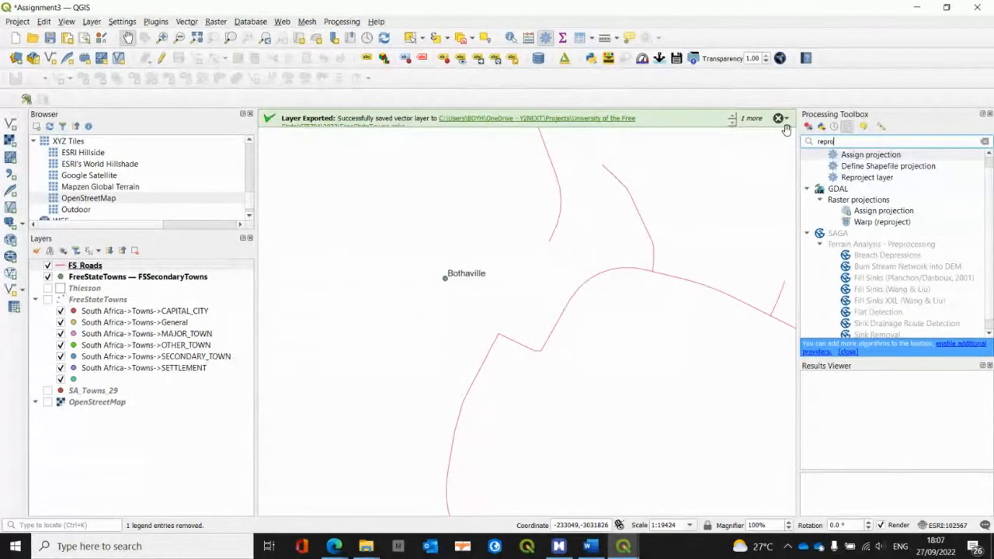
scroll(916, 185, up, 1)
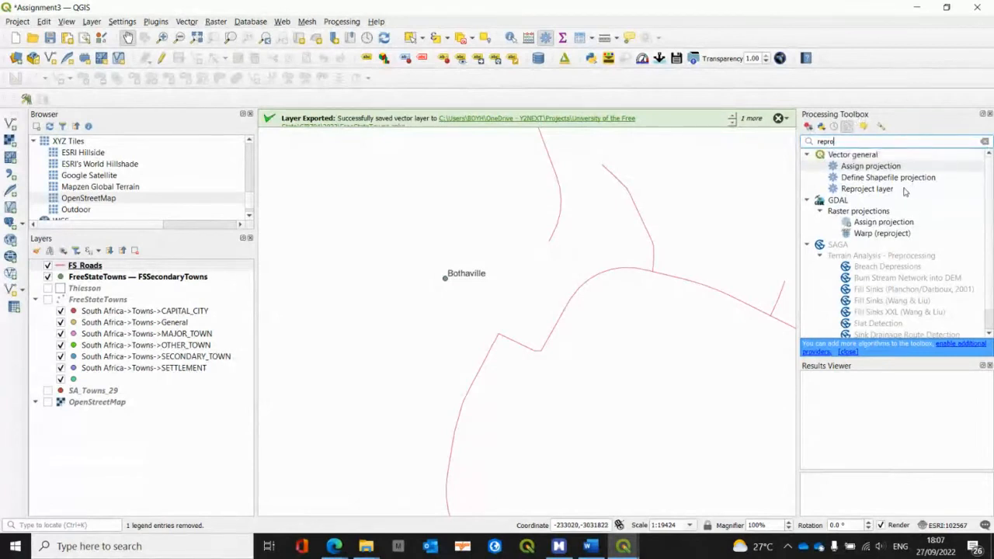
double_click(862, 188)
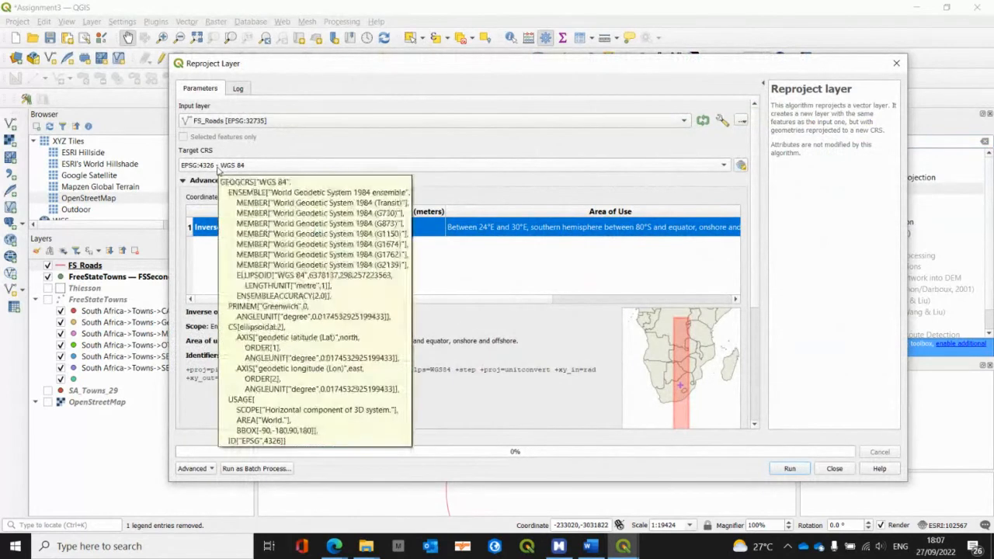
click(218, 167)
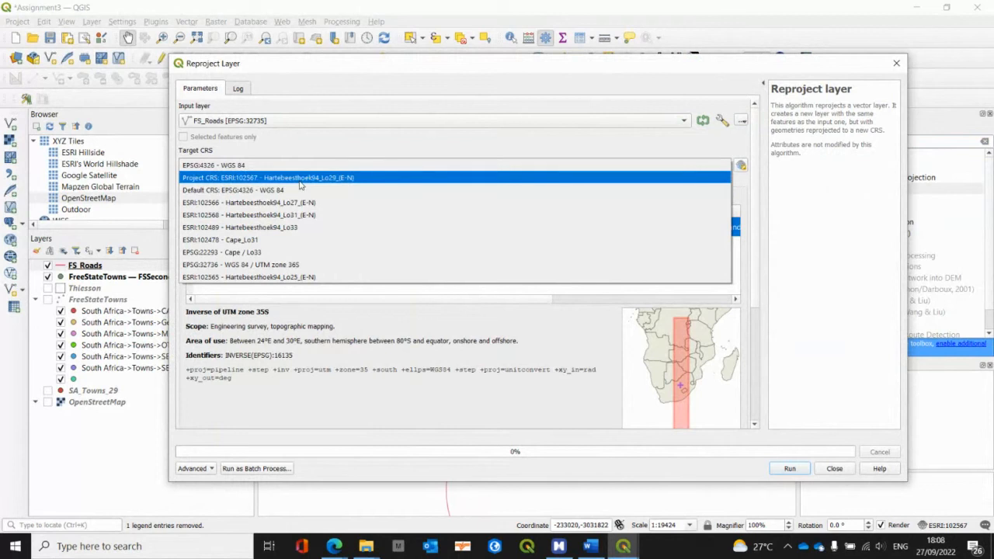
click(352, 178)
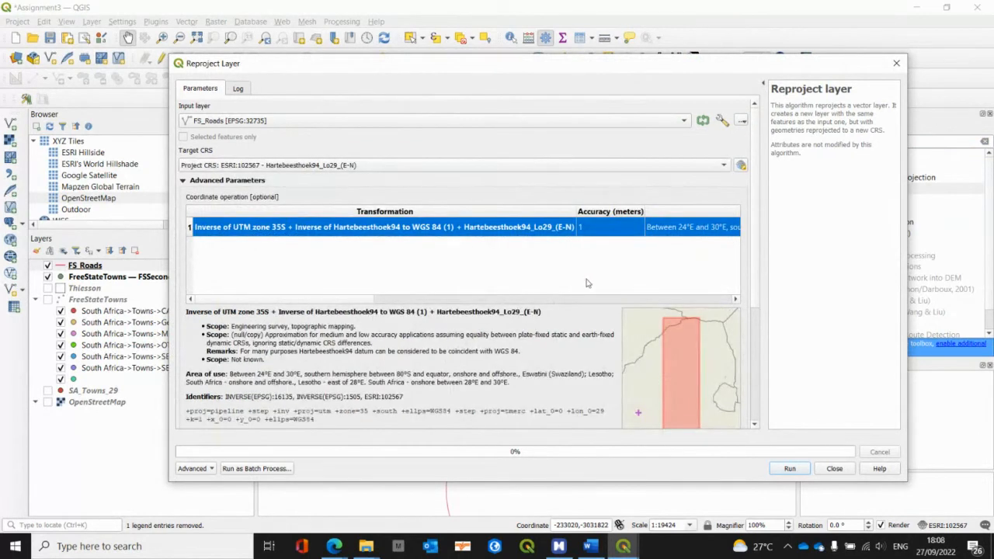
Step: Run the reprojection of FS_Roads into the FreeStateTowns GeoPackage as layer FSRoads29, and hide the original FS_Roads layer
scroll(592, 295, down, 5)
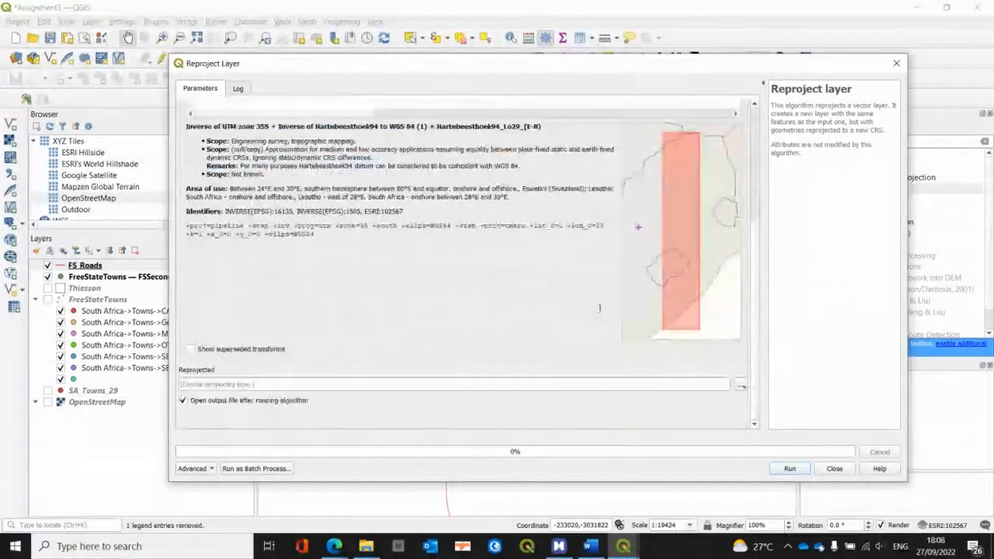
click(741, 384)
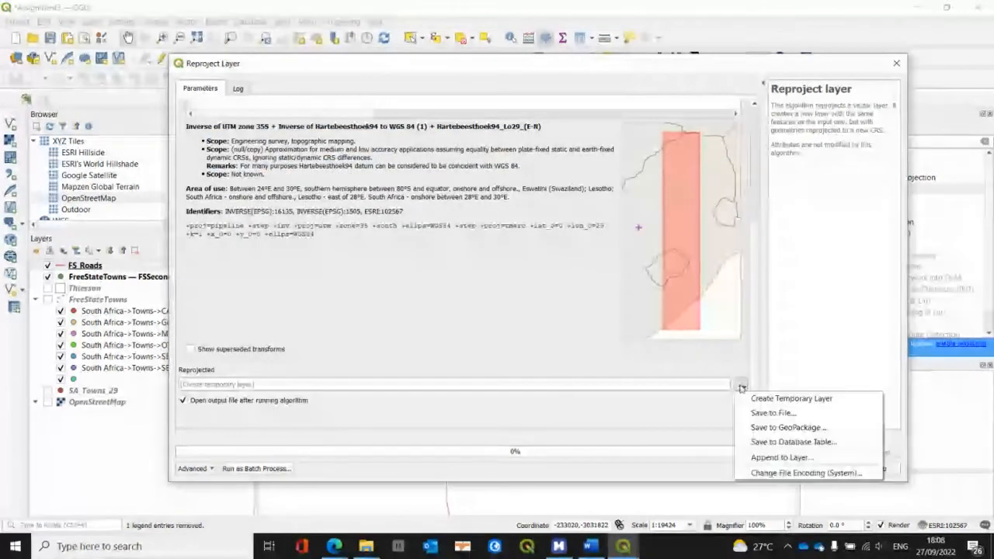
click(773, 428)
double_click(582, 168)
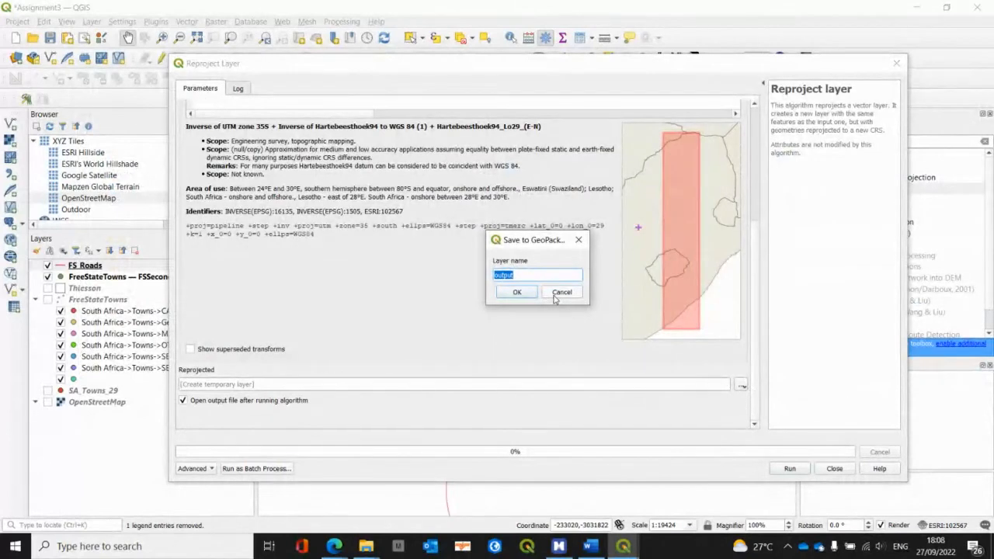
text(FSRoads29)
click(517, 292)
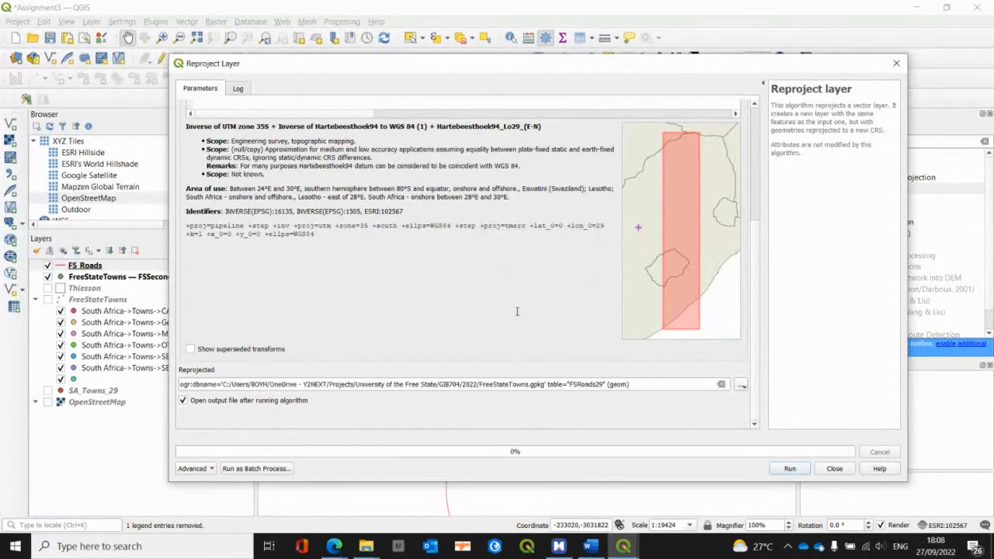
click(789, 469)
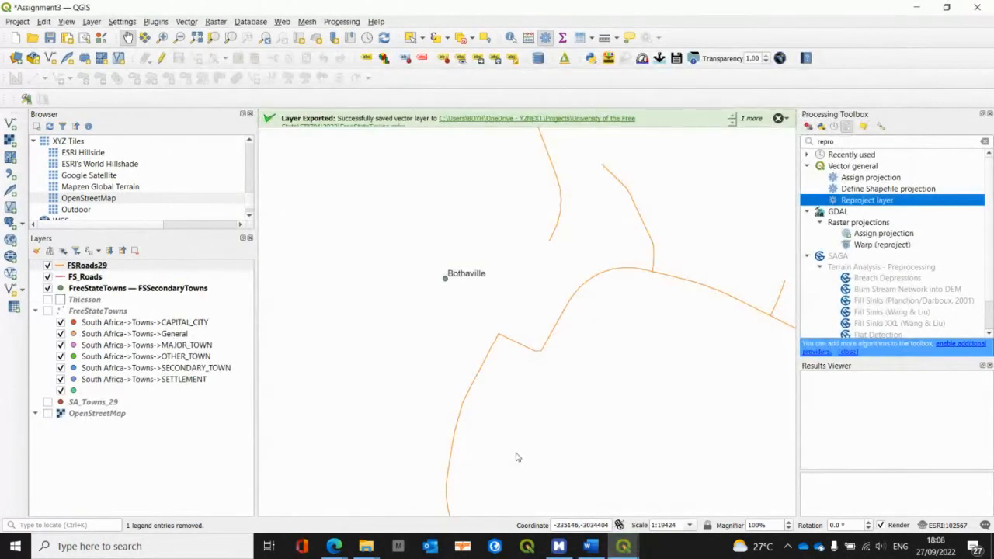
click(48, 277)
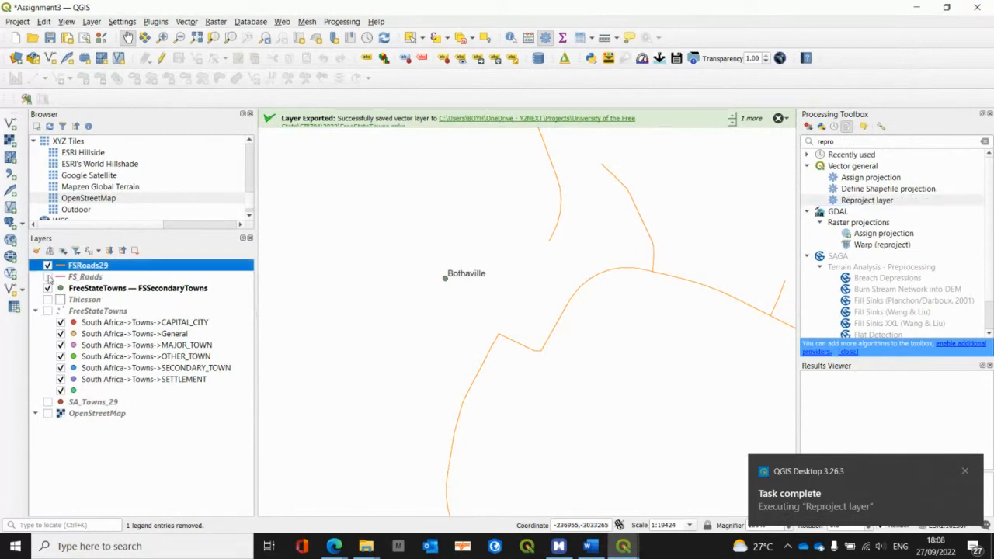
Step: Set up Snap geometries to layer with FreeStateTowns — FSSecondaryTowns as the input layer and FSRoads29 as the reference layer
click(147, 289)
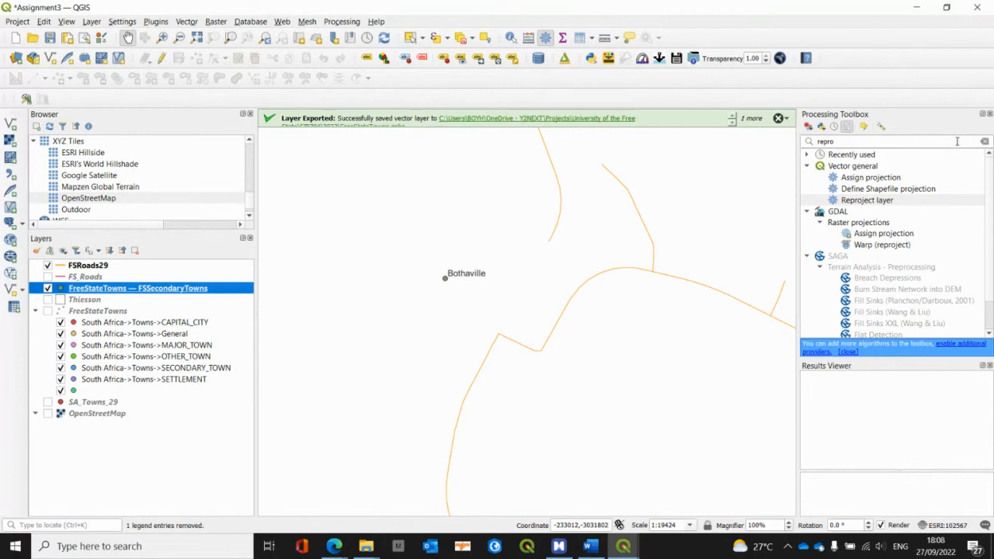
click(985, 142)
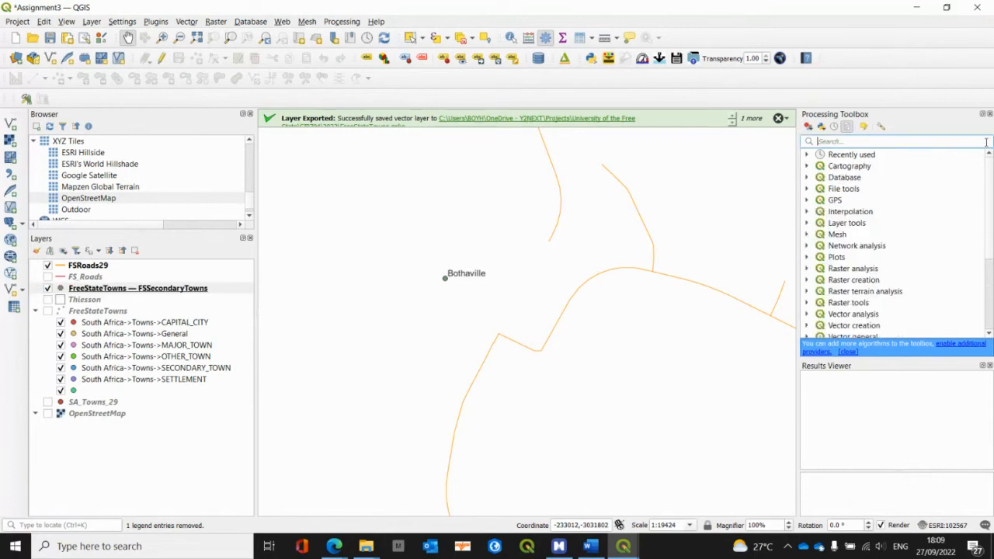
click(806, 155)
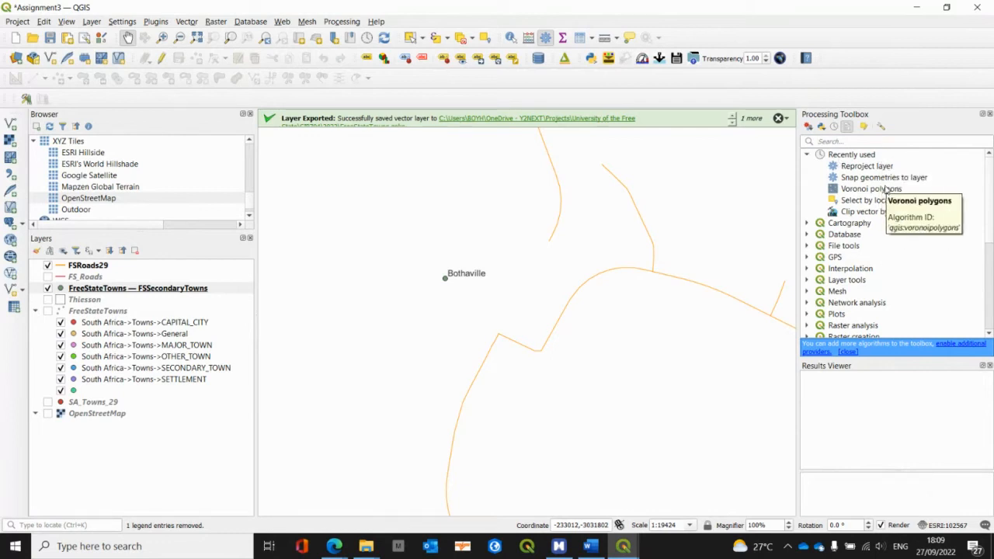
click(861, 179)
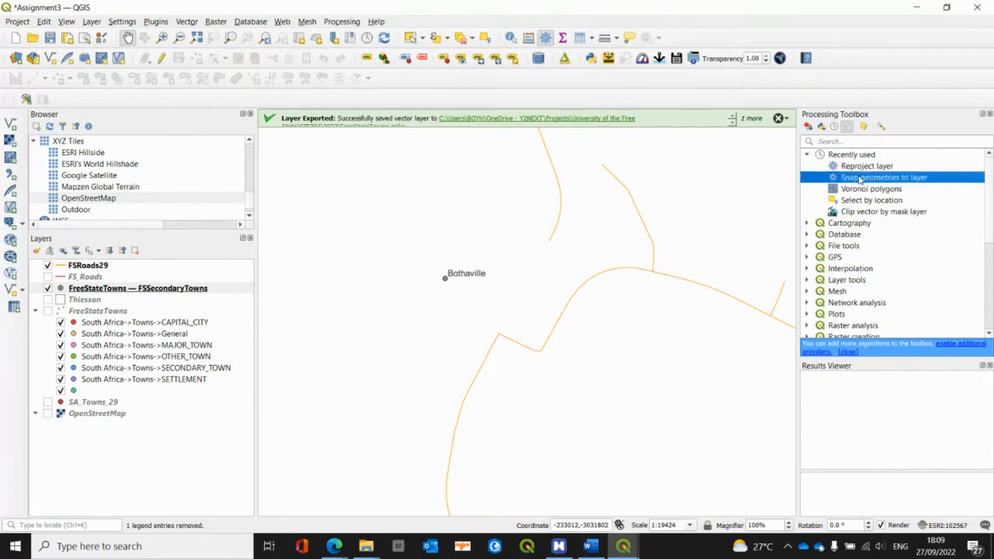
double_click(861, 178)
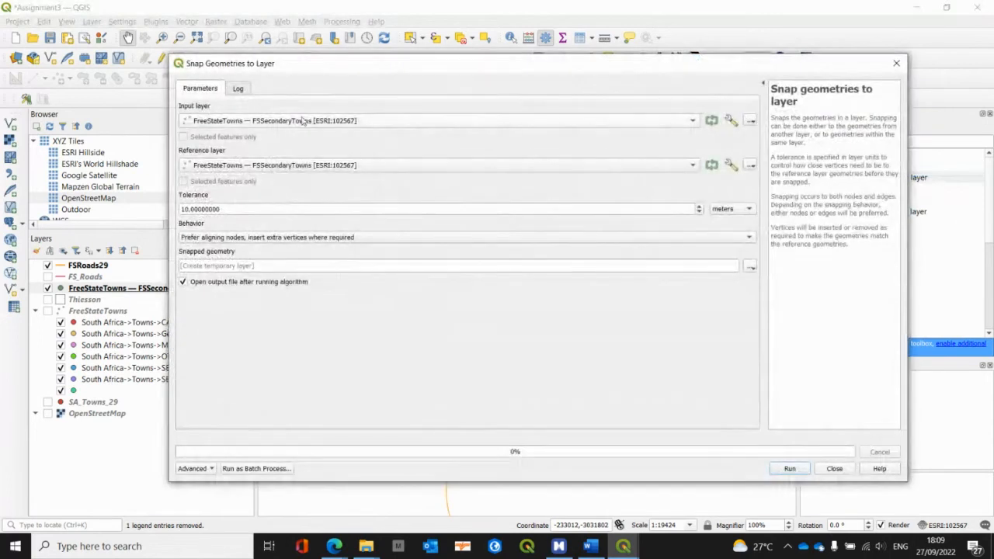
click(302, 121)
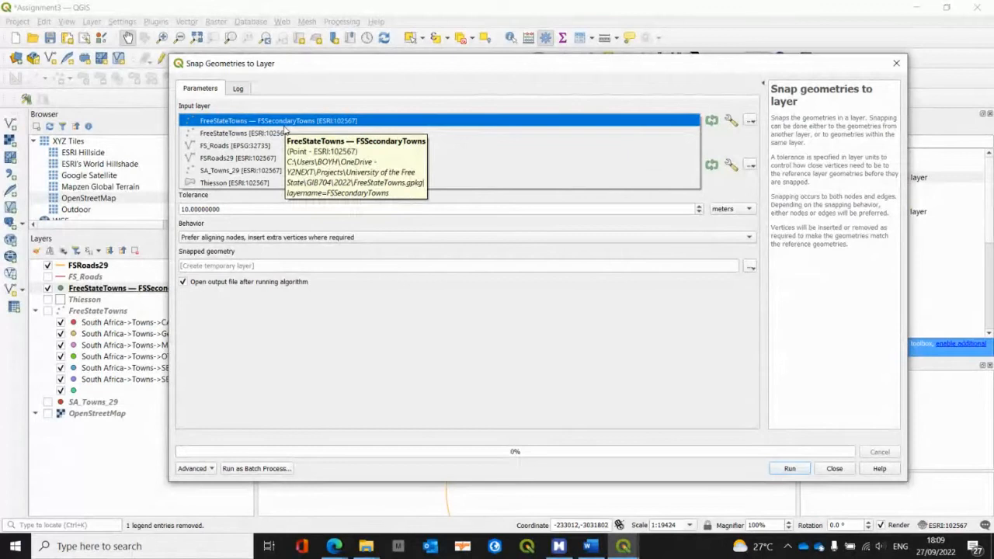
click(284, 124)
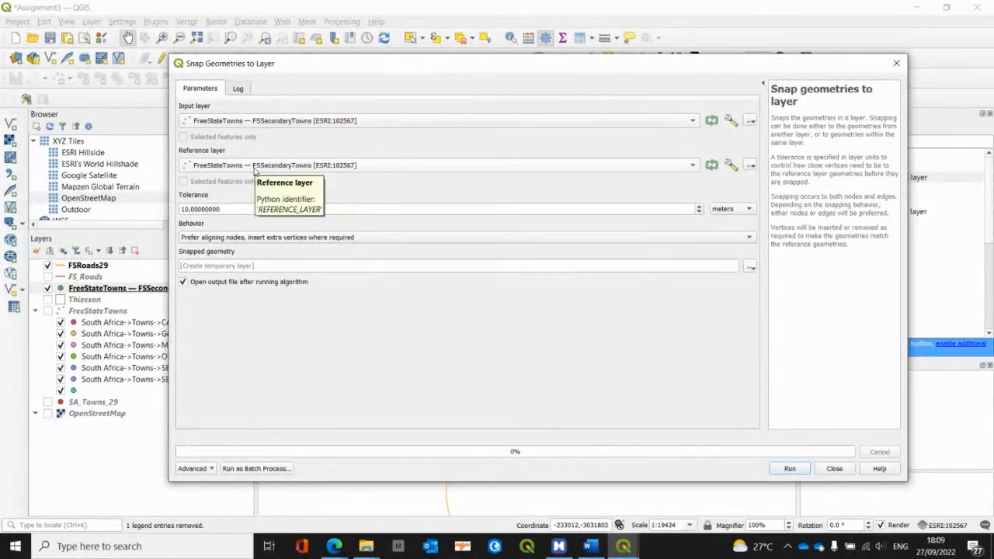
click(254, 170)
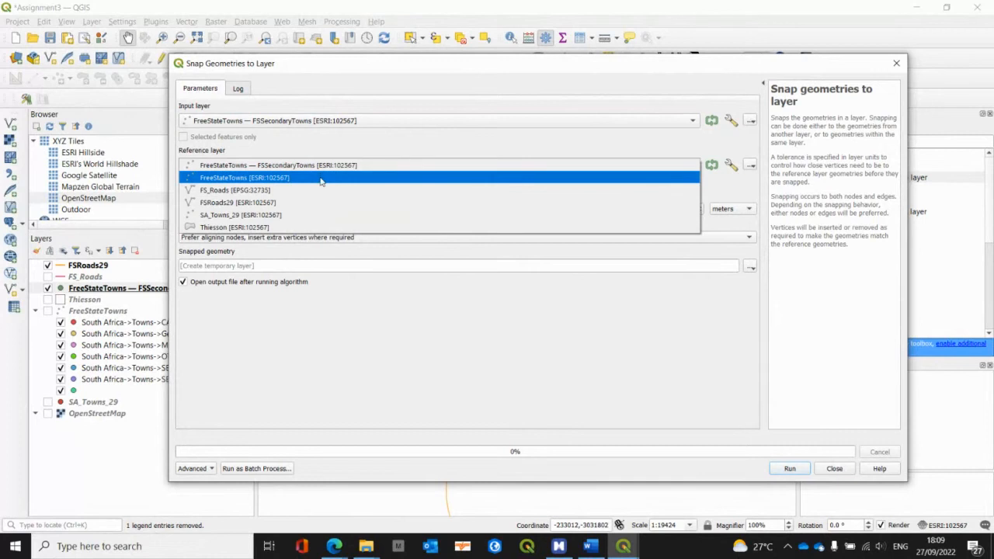
click(311, 202)
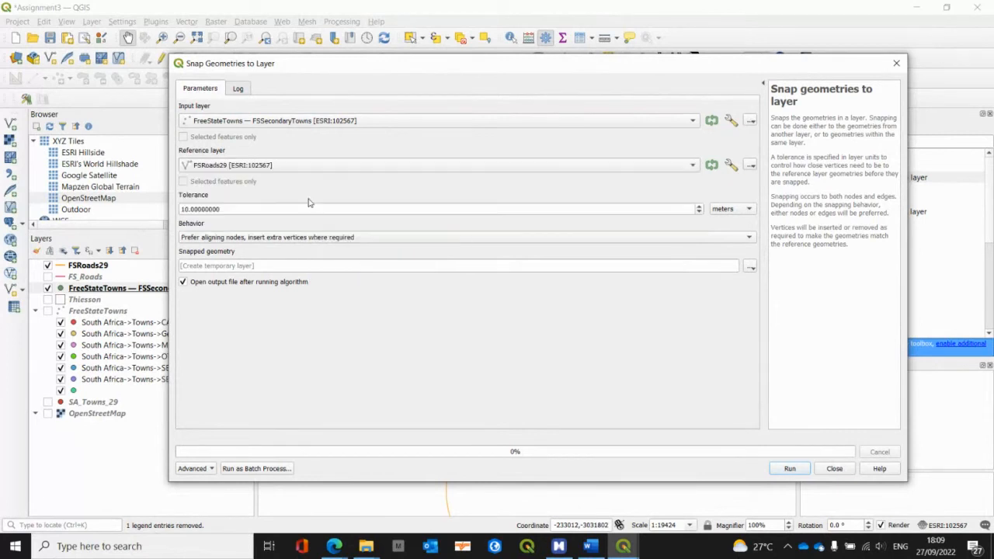
Step: Set the snapping tolerance to 1000 meters and the output to layer SnapTowns3 in the FreeStateTowns GeoPackage
click(263, 211)
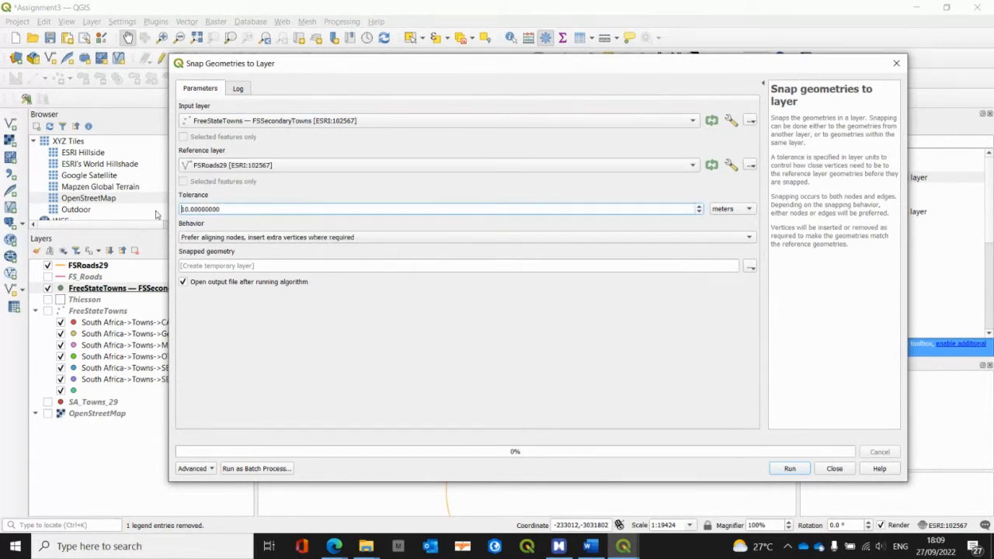
drag(233, 209, 184, 209)
text(1000)
click(750, 266)
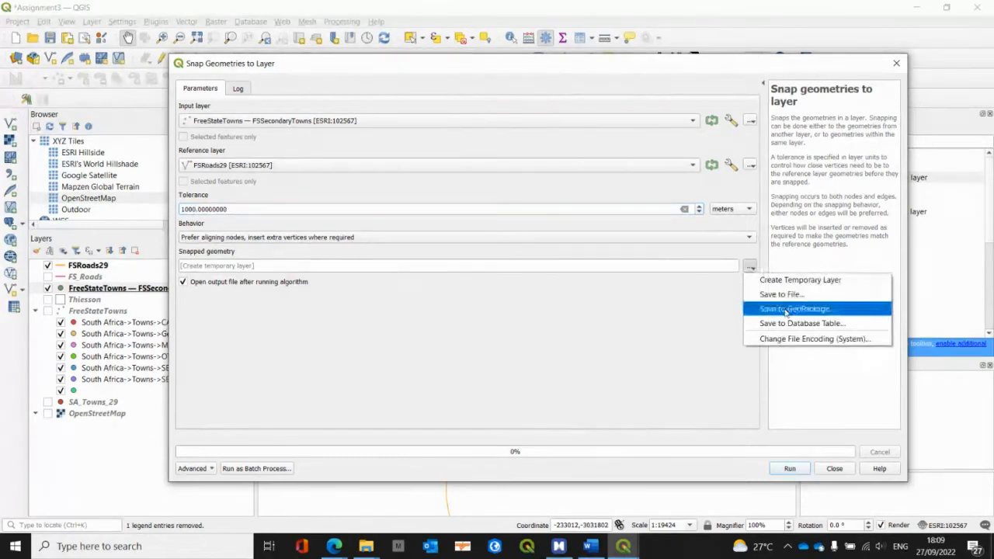
click(781, 313)
double_click(572, 170)
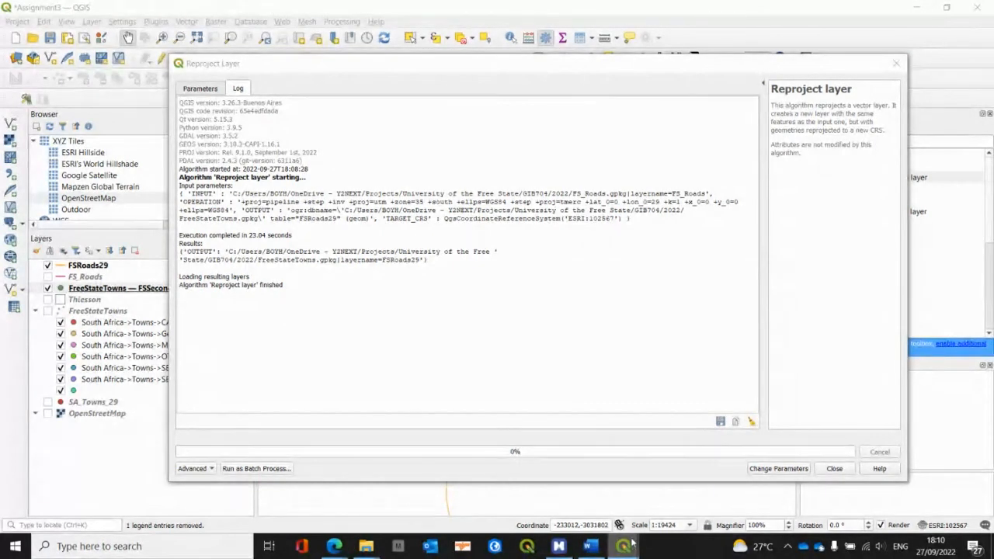
mouse_move(632, 546)
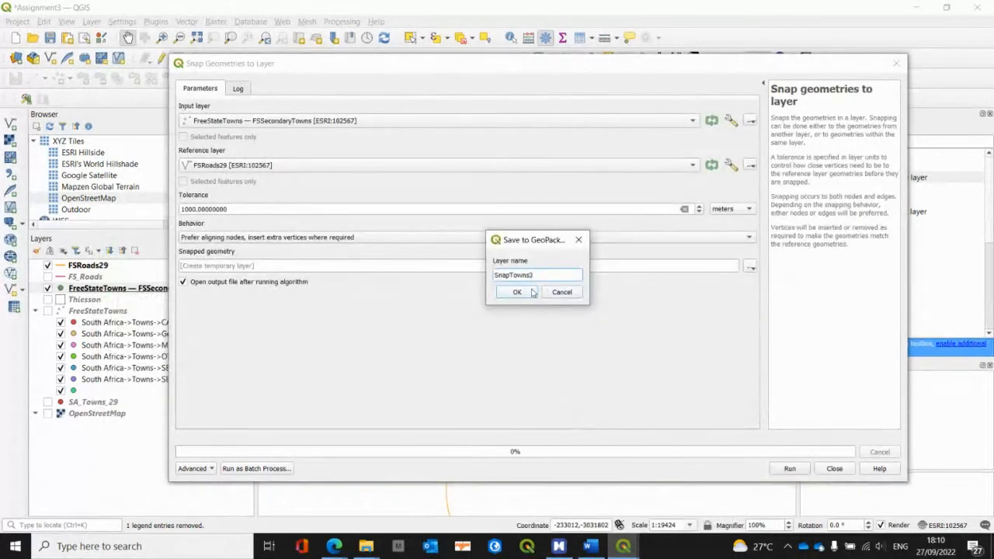
click(517, 293)
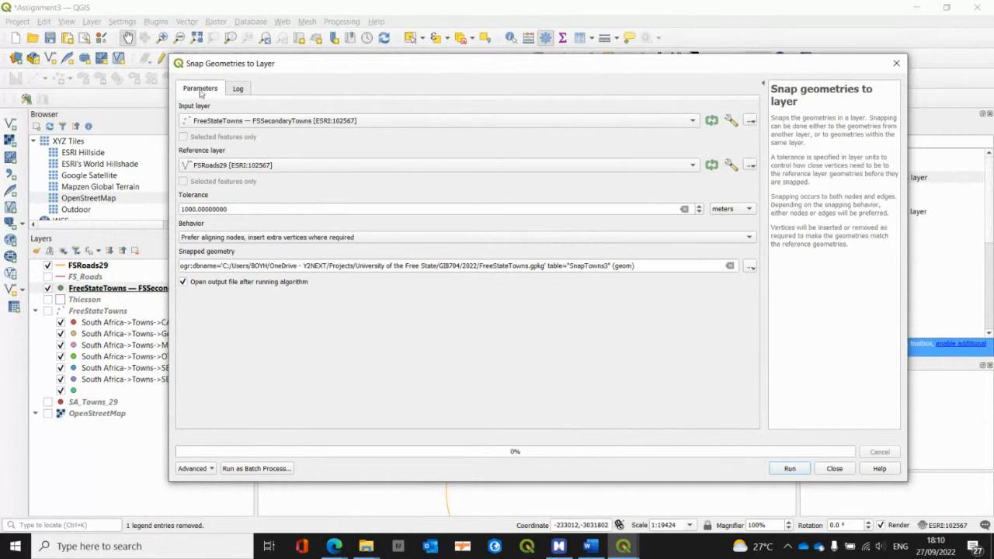
Step: Run the snapping, close its dialog and hide the original FSSecondaryTowns layer
click(789, 469)
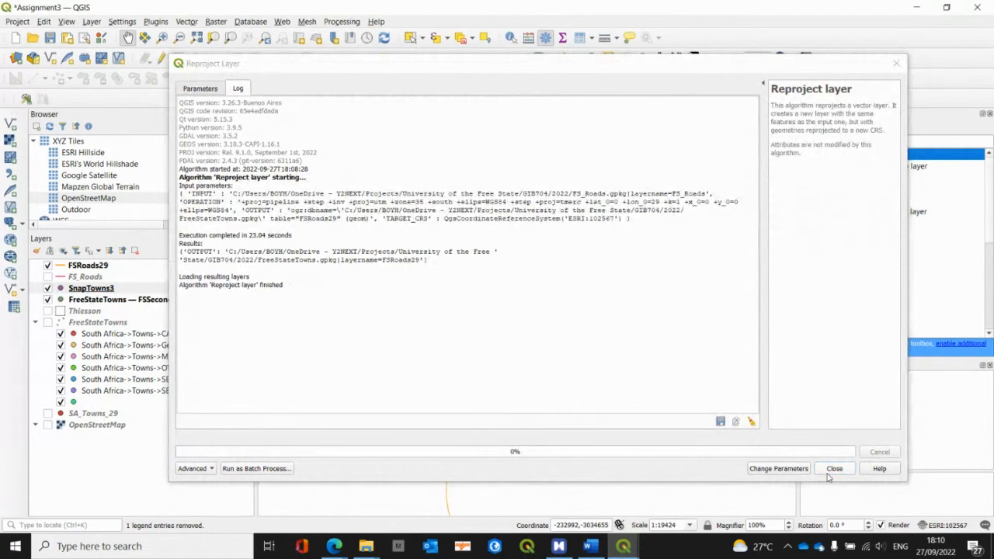
click(832, 469)
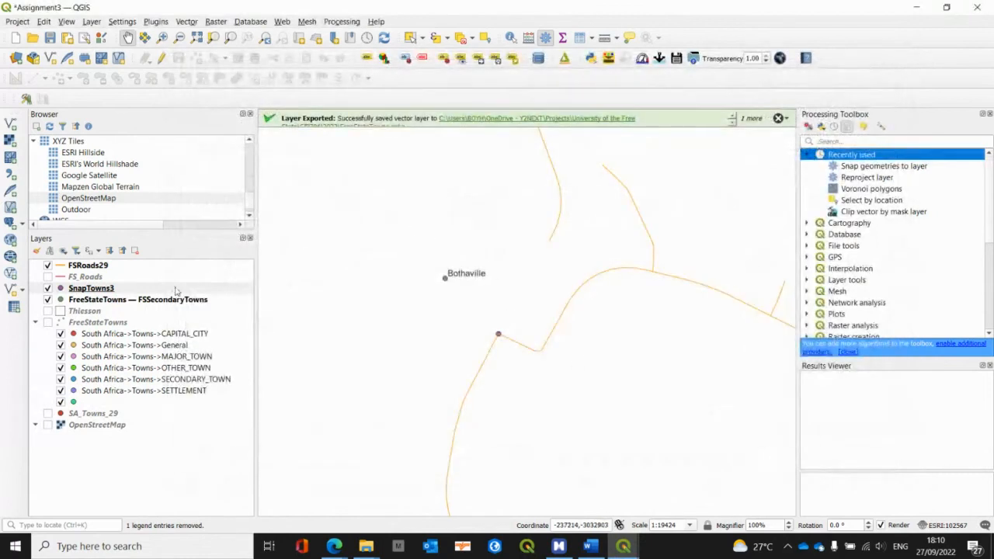
click(47, 299)
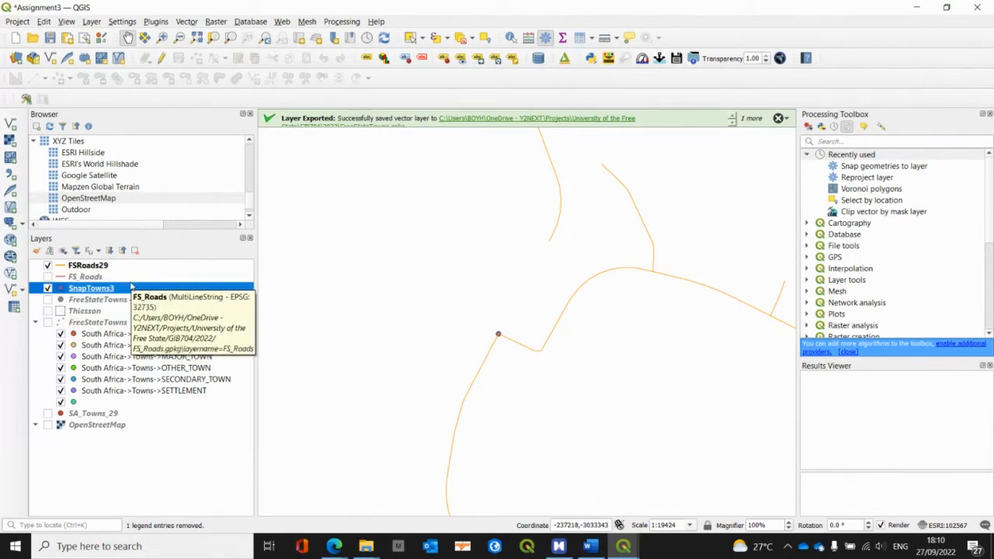
Step: Switch to the Assignment 3 map in MindManager and review the reprojection, snapping and QNEAT3 Iso-Area as Polygons (from Layer) instructions
key(alt+Tab)
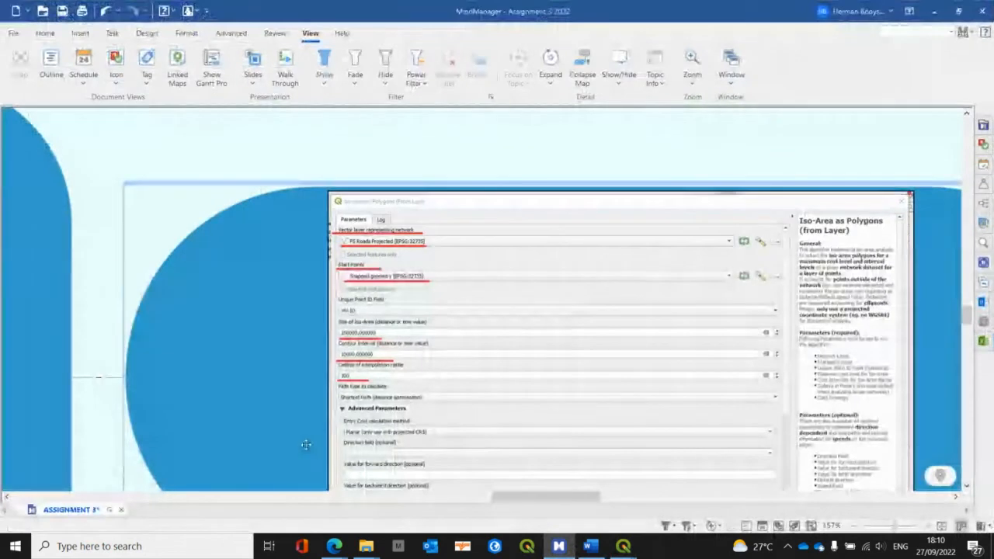
drag(498, 496, 390, 495)
scroll(351, 360, up, 10)
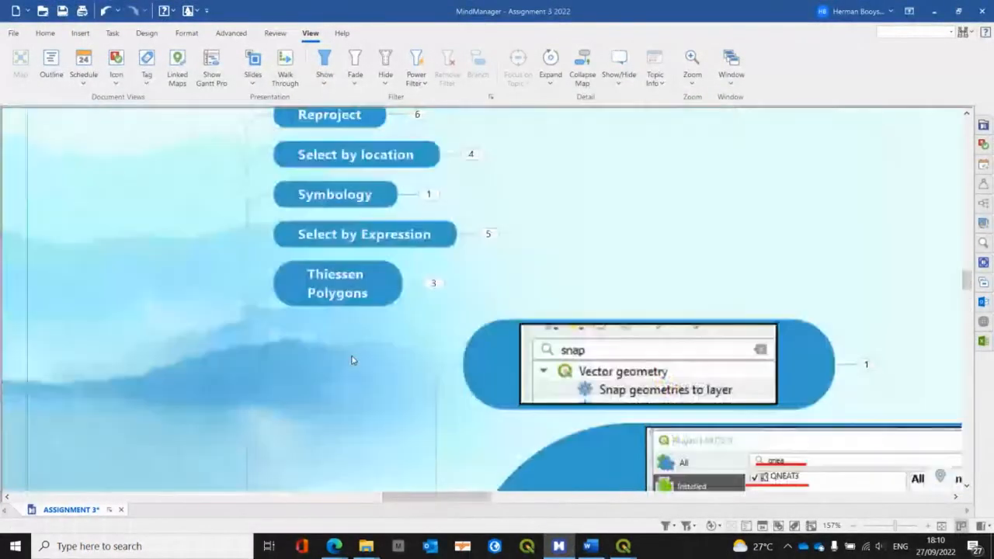
scroll(348, 347, up, 1)
click(417, 192)
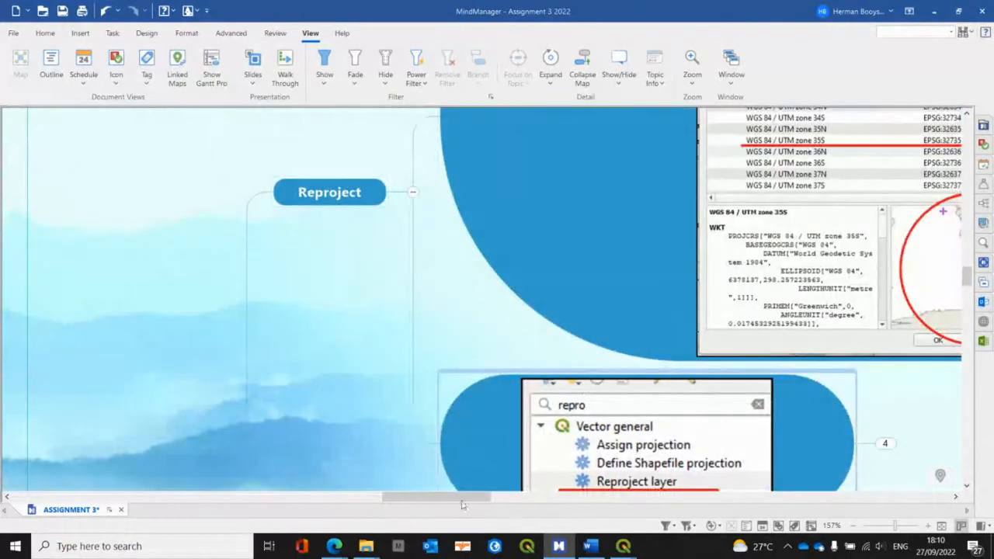
mouse_move(466, 498)
mouse_down()
mouse_move(479, 502)
mouse_move(460, 500)
mouse_up()
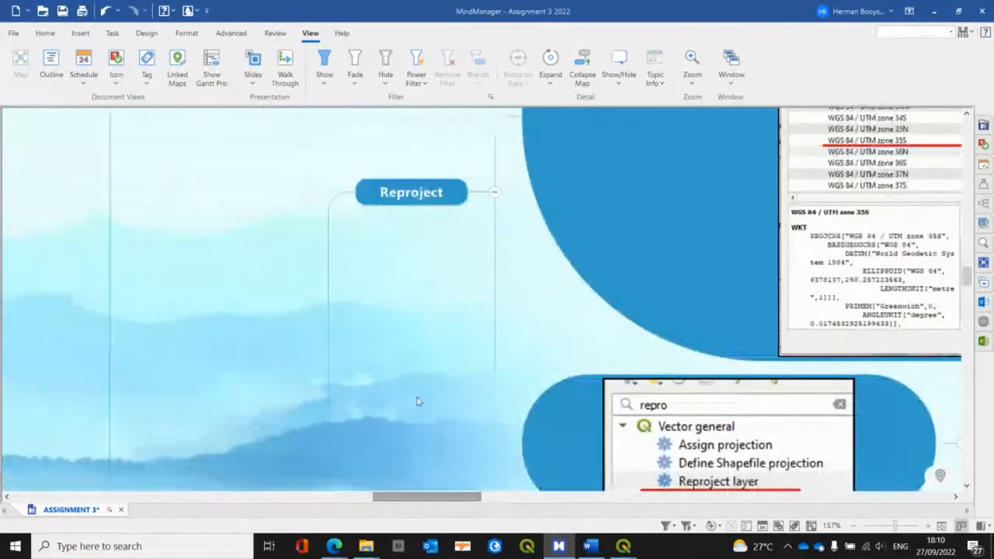
scroll(417, 398, down, 5)
scroll(417, 397, down, 7)
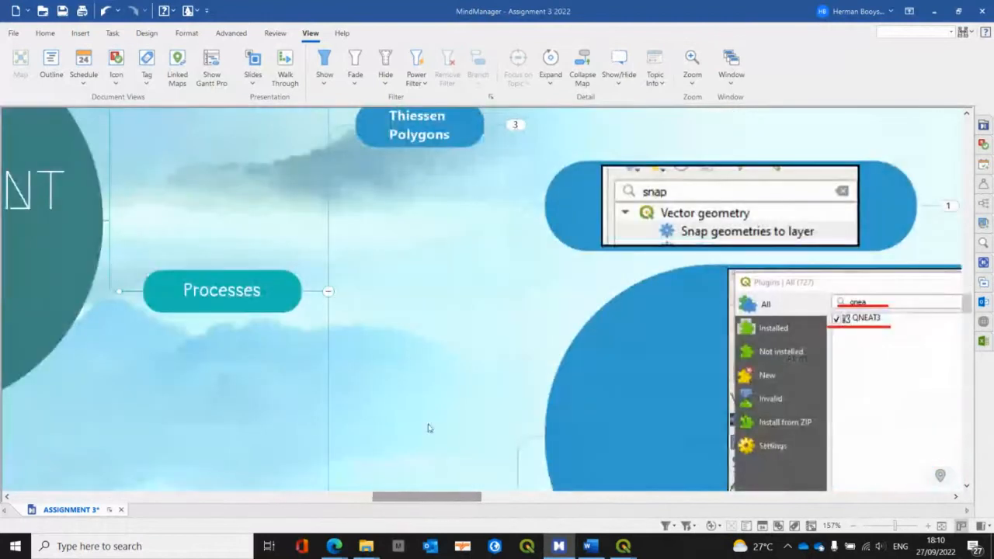
mouse_move(436, 498)
mouse_down()
mouse_move(553, 494)
mouse_move(419, 491)
mouse_up()
scroll(542, 414, down, 5)
scroll(419, 490, down, 10)
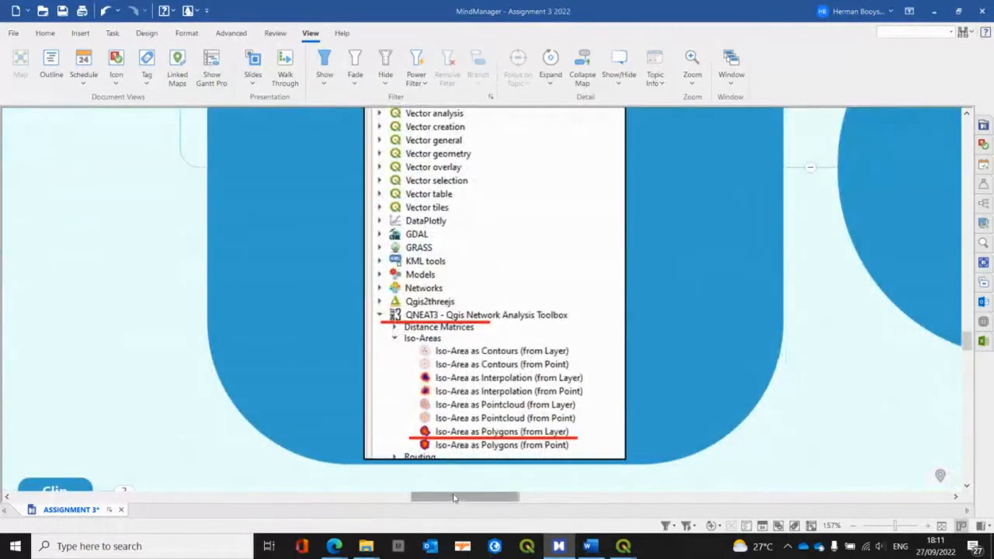
drag(457, 497, 548, 499)
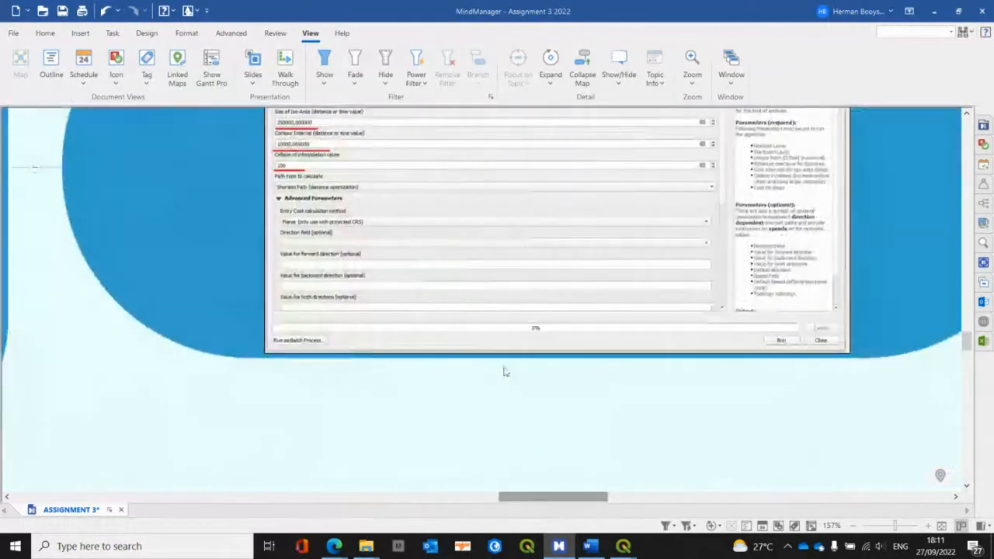
scroll(502, 370, up, 2)
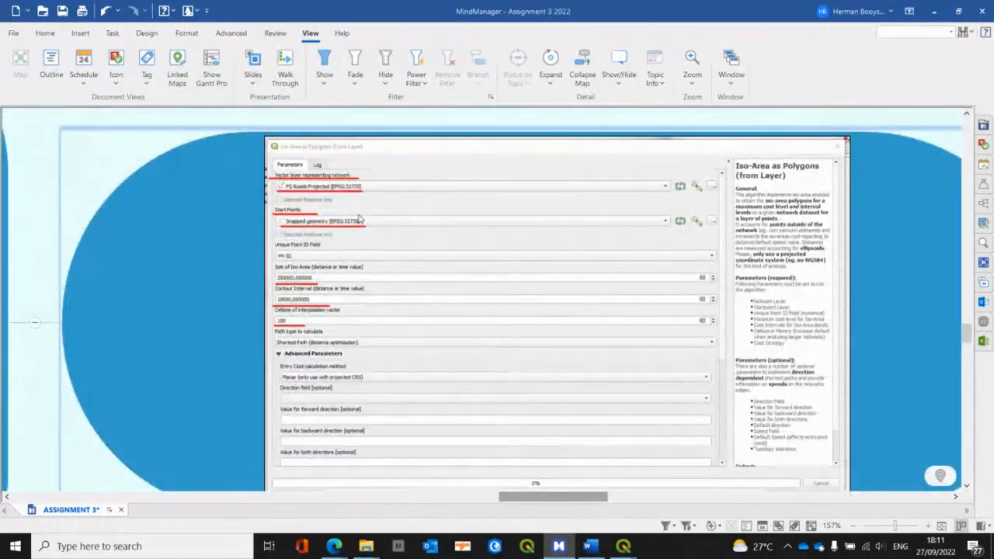
Step: Switch back to QGIS, close the Results Viewer and open the QNEAT3 algorithm Iso-Area as Polygons (from Layer)
key(alt+Tab)
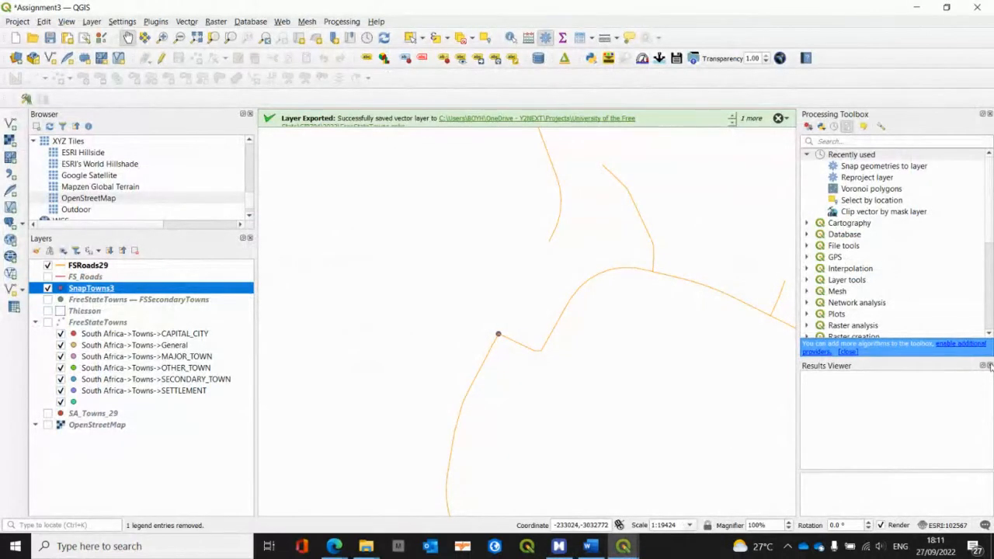
click(990, 365)
scroll(918, 338, down, 1)
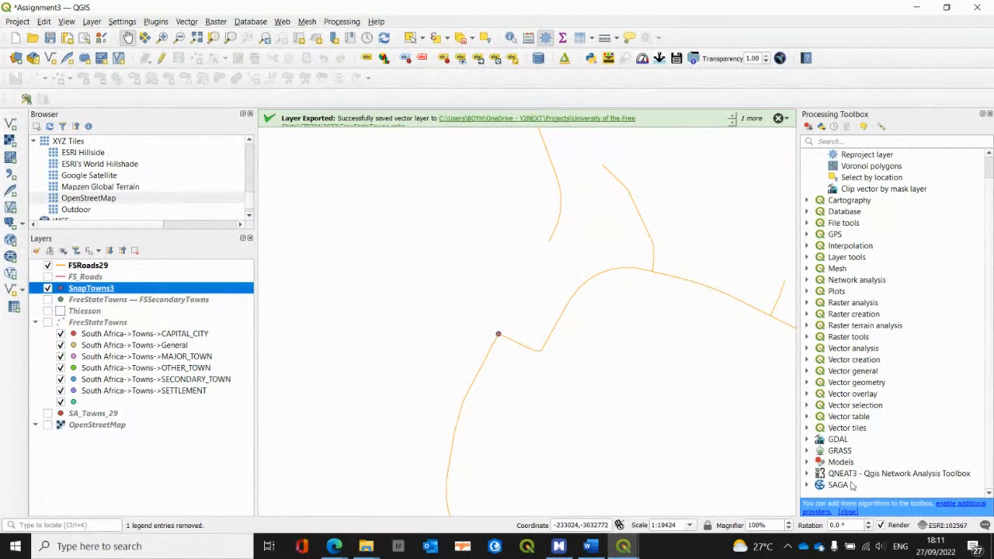
click(809, 474)
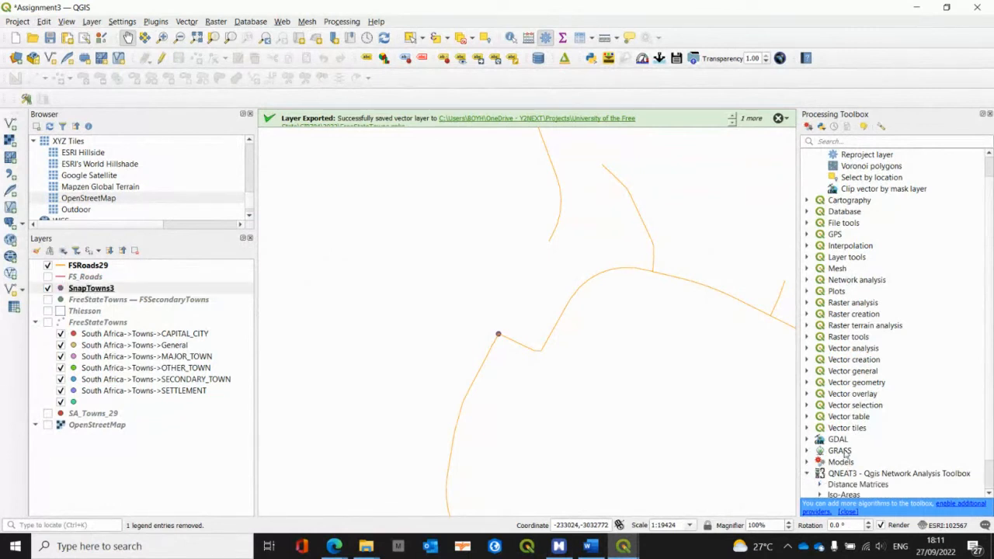
scroll(845, 454, down, 1)
click(821, 462)
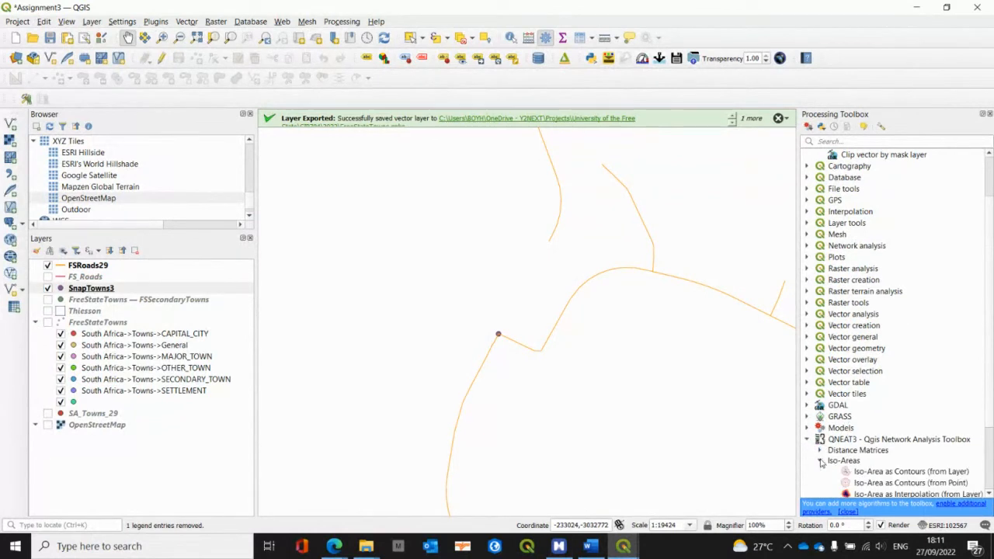
scroll(866, 455, down, 2)
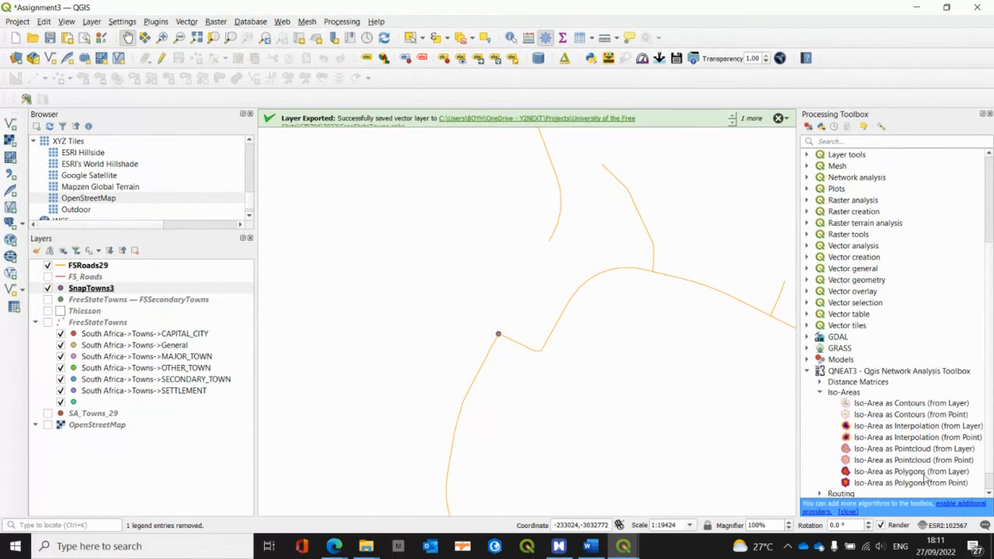
double_click(902, 473)
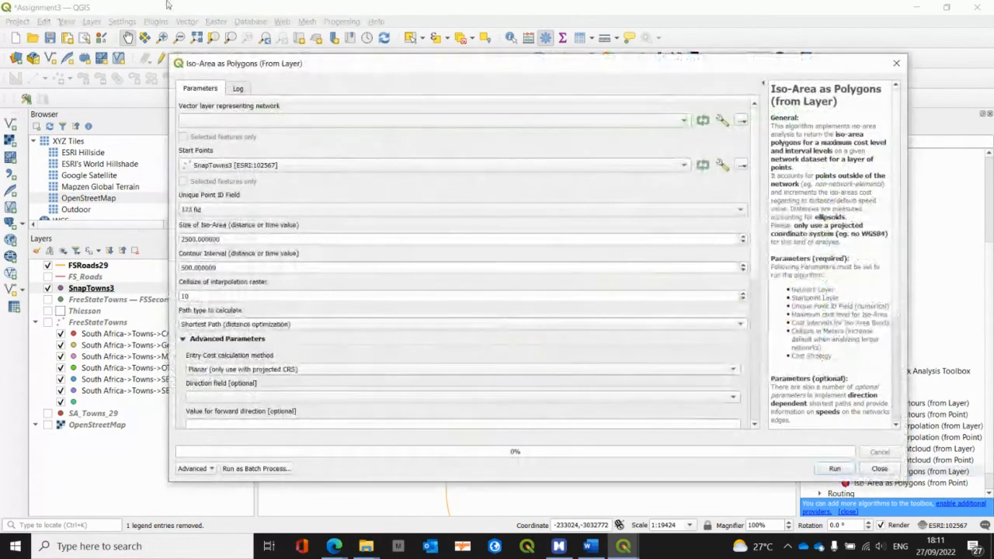
drag(286, 64, 365, 83)
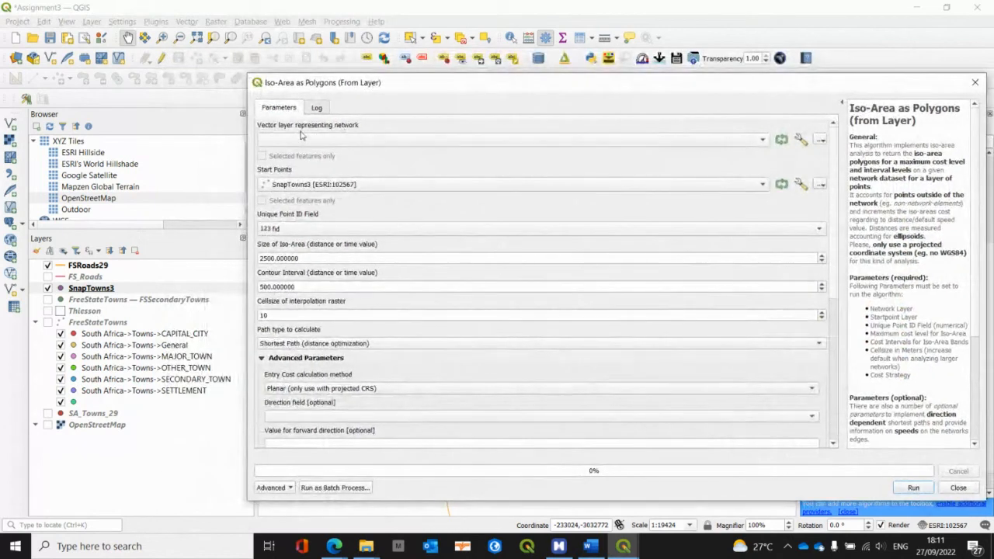
Step: Choose FSRoads29 as the network layer and ID as the unique point ID field for the iso-area analysis
click(309, 140)
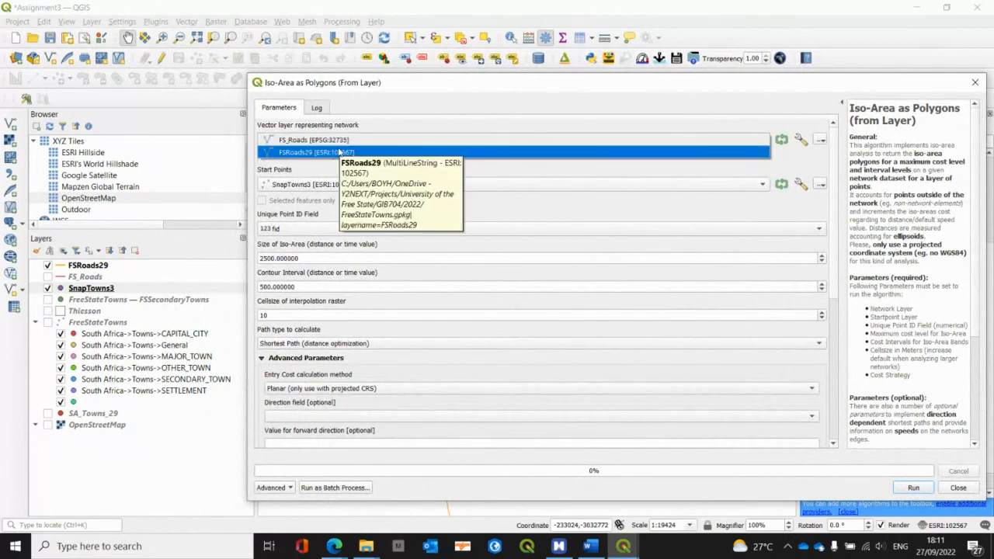
click(332, 152)
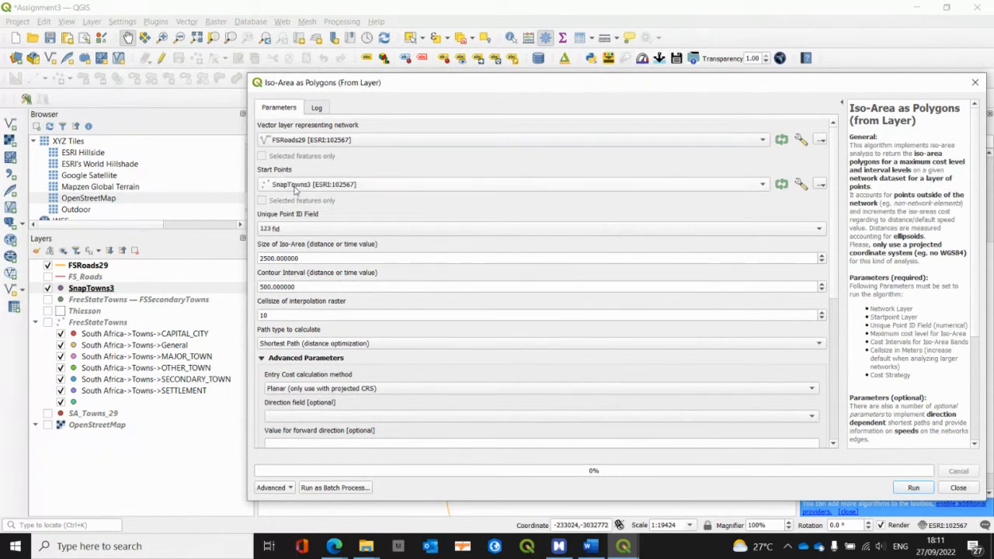
click(299, 230)
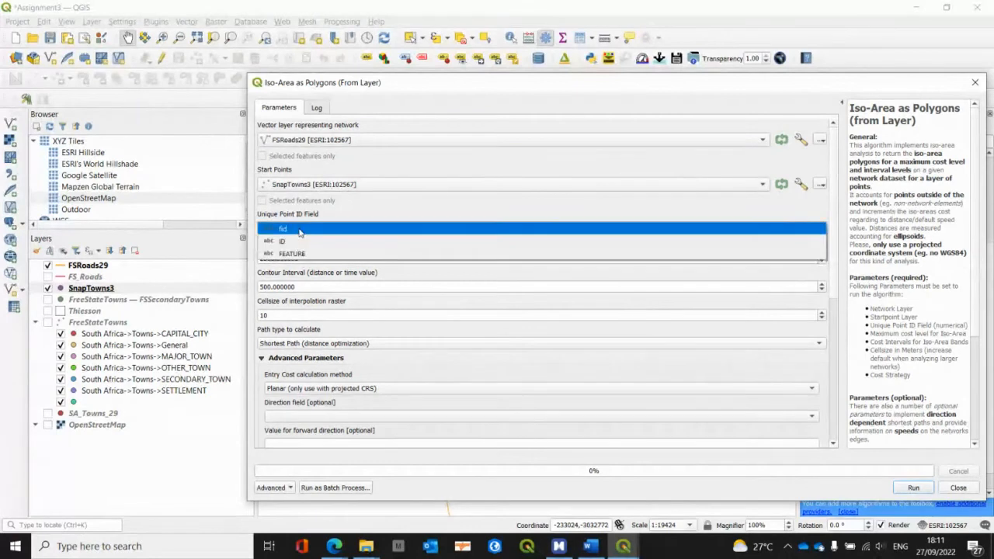
click(299, 243)
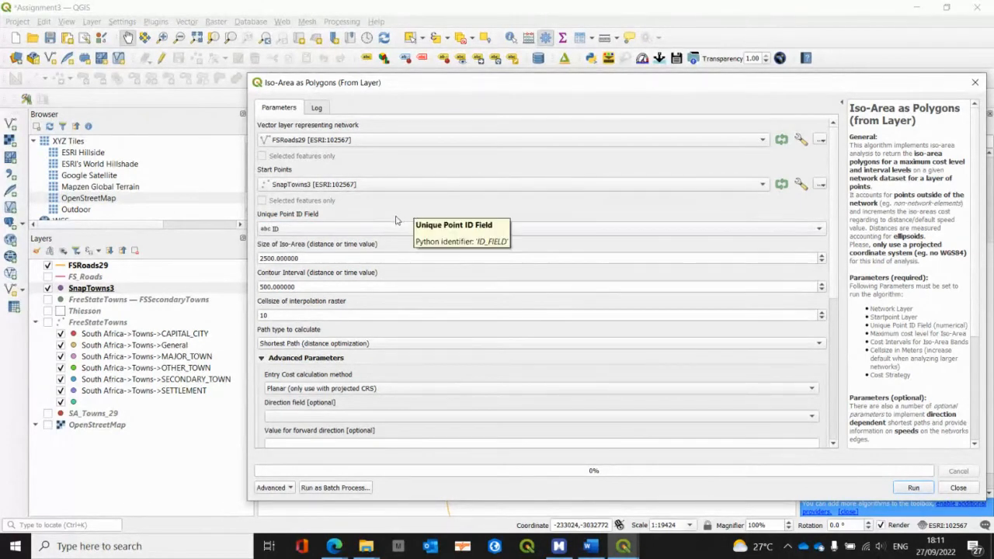
Step: Check the iso-area settings in the MindManager assignment map and set the size of the iso-area to 250000 in QGIS
key(alt+Tab)
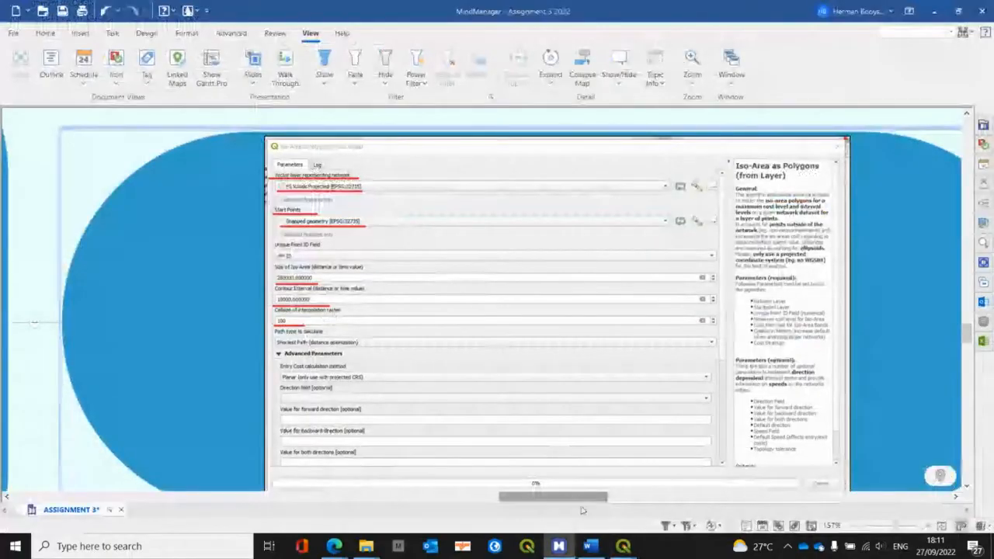
drag(579, 497, 501, 497)
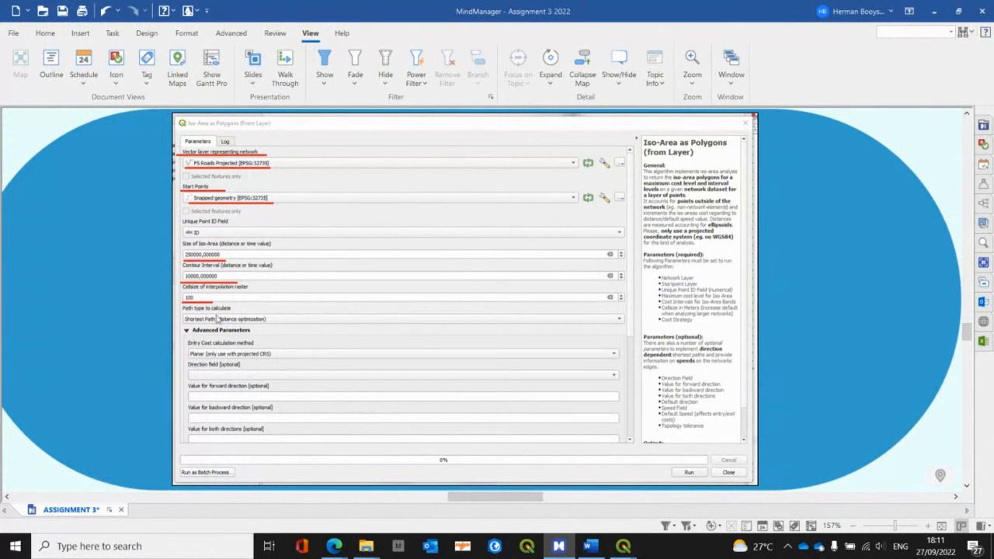
key(alt+Tab)
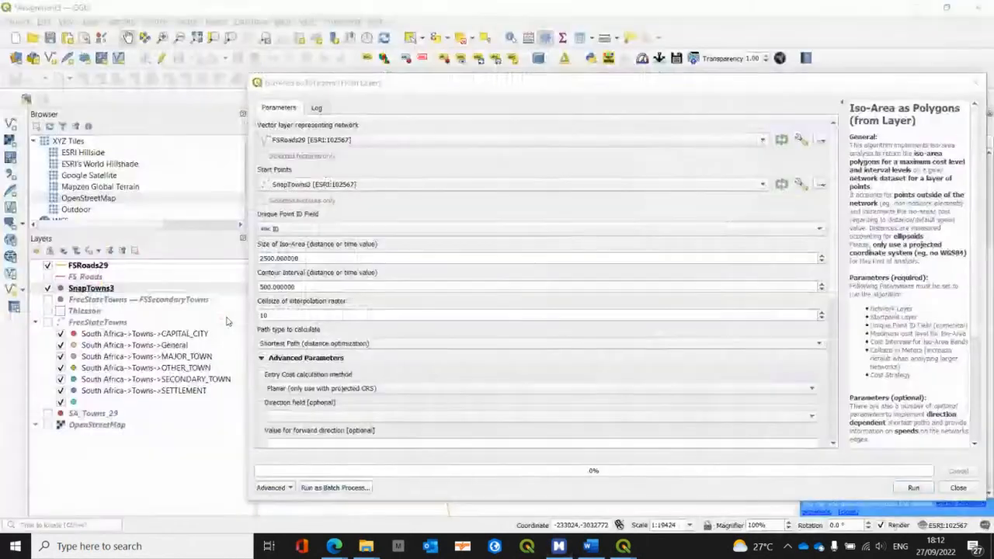
double_click(301, 258)
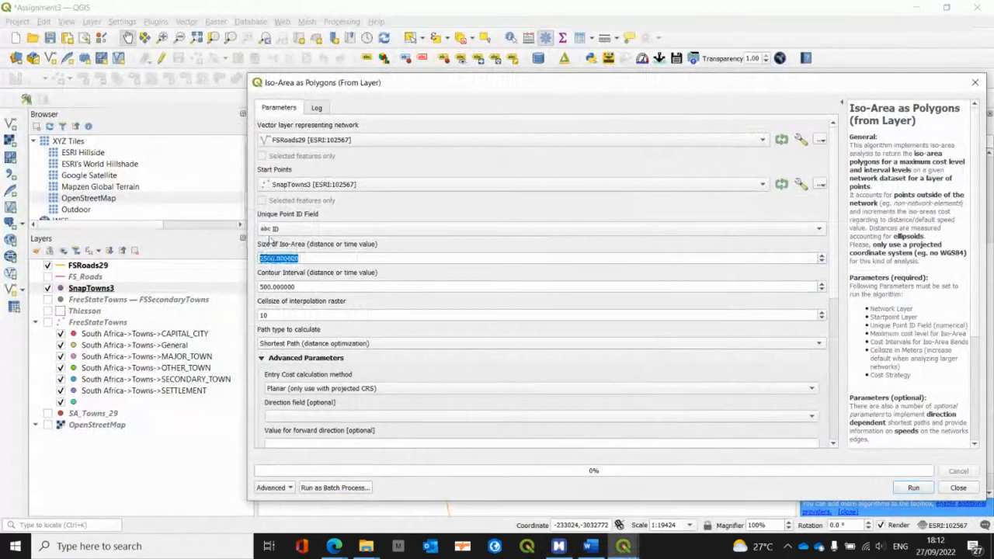
text(25)
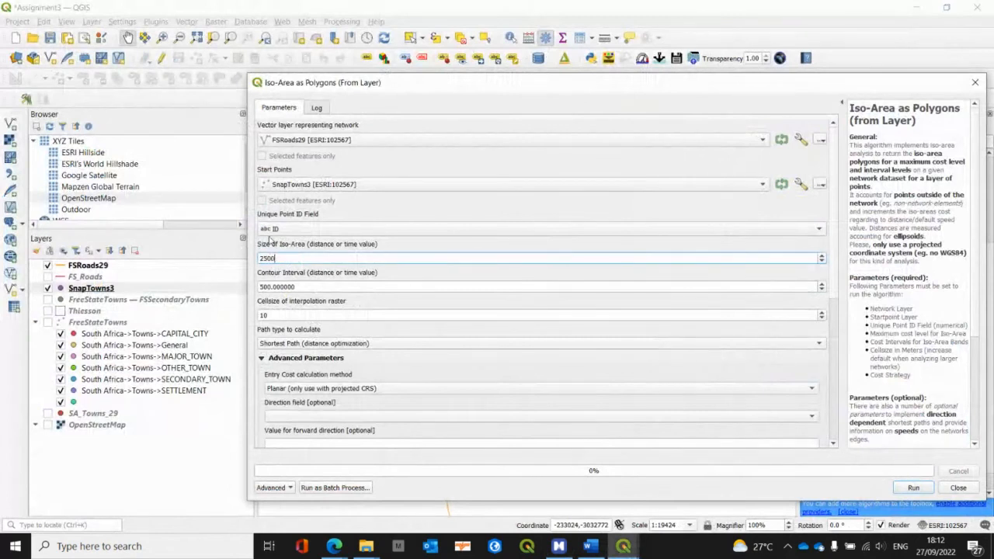
key(alt+Tab)
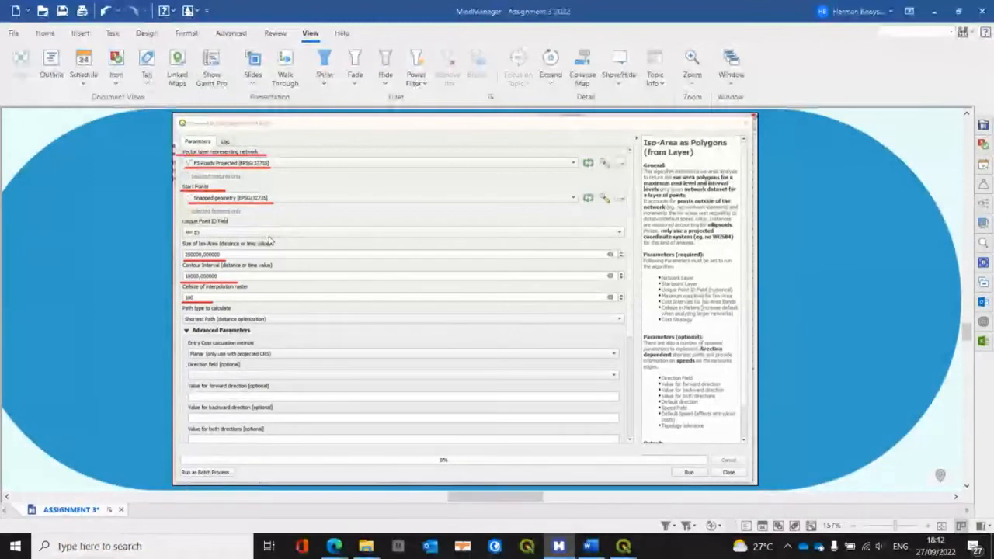
key(alt+Tab)
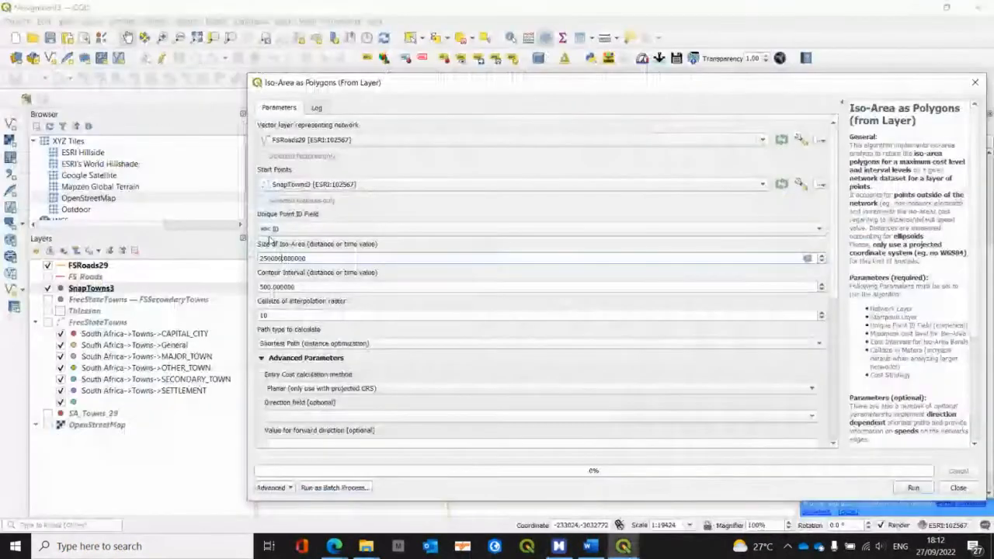
Step: Set the contour interval to 10000, checking it against the assignment map, and the interpolation raster cell size to 100
key(Tab)
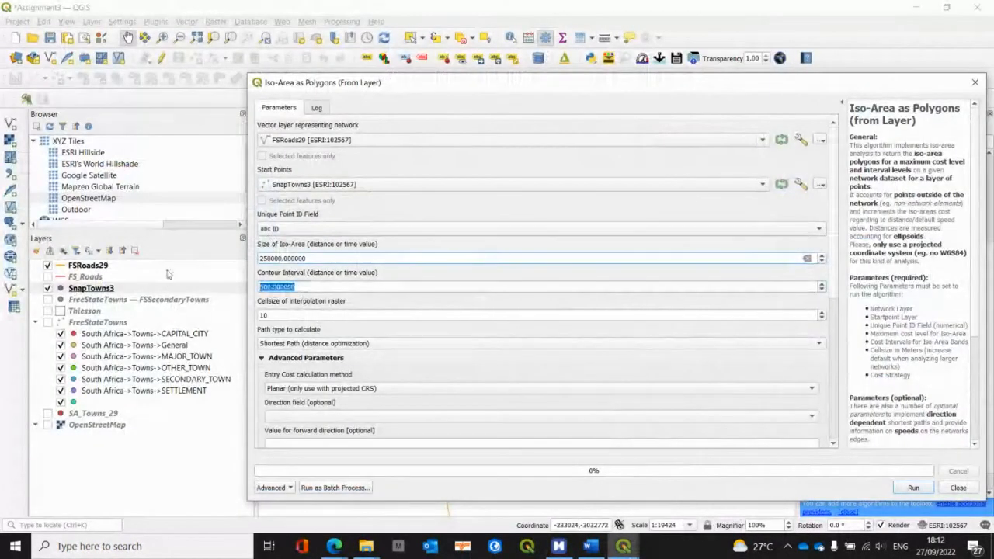
text(1000)
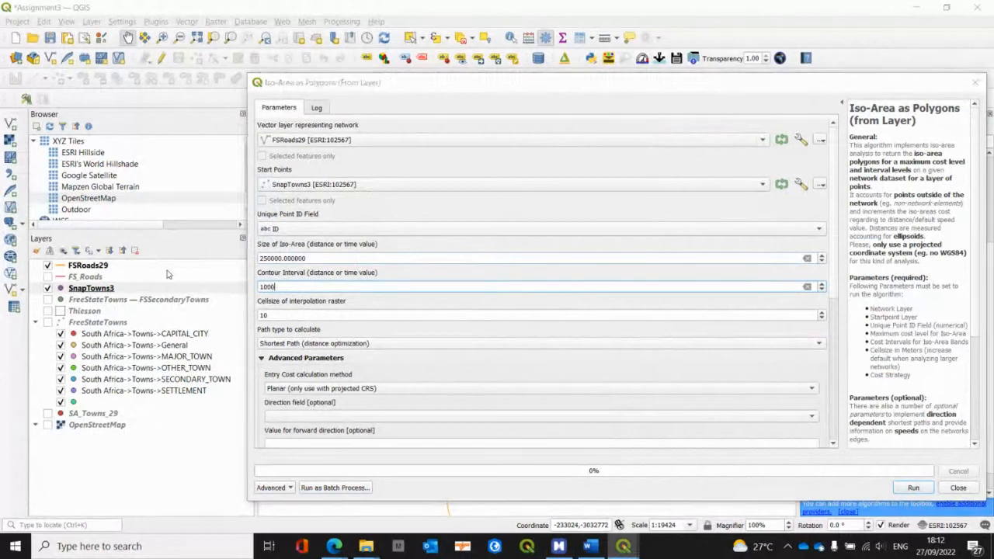
key(alt+Tab)
key(alt+Tab)
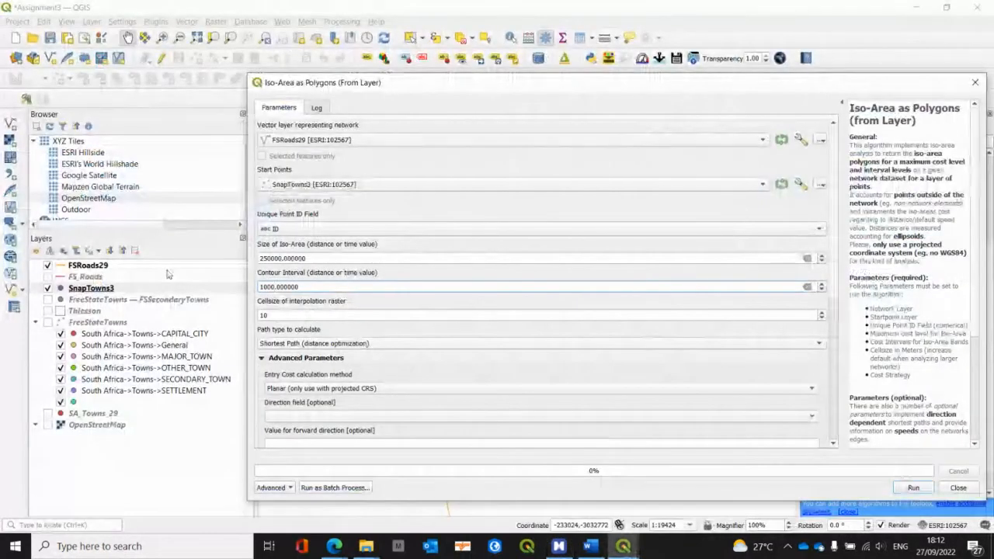
text(0)
key(alt+Tab)
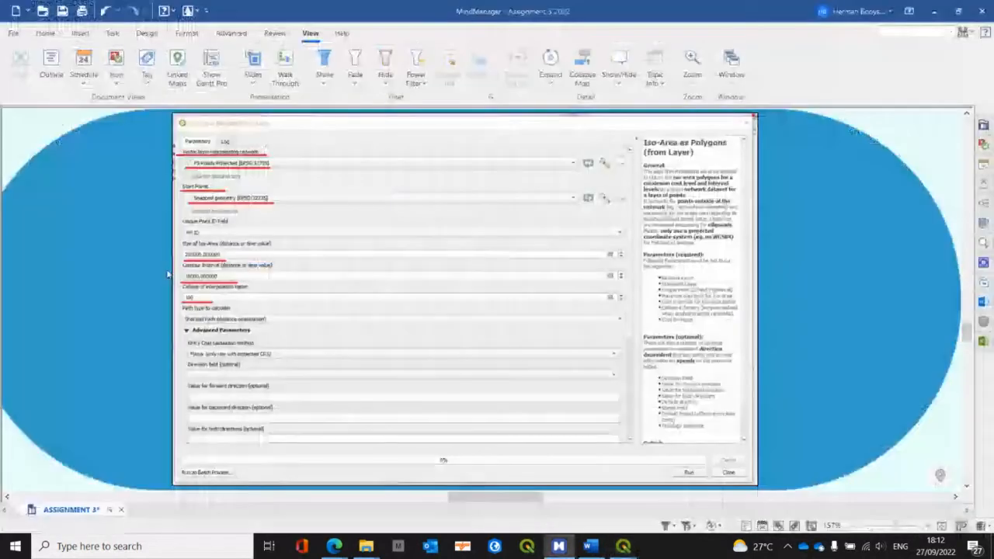
key(alt+Tab)
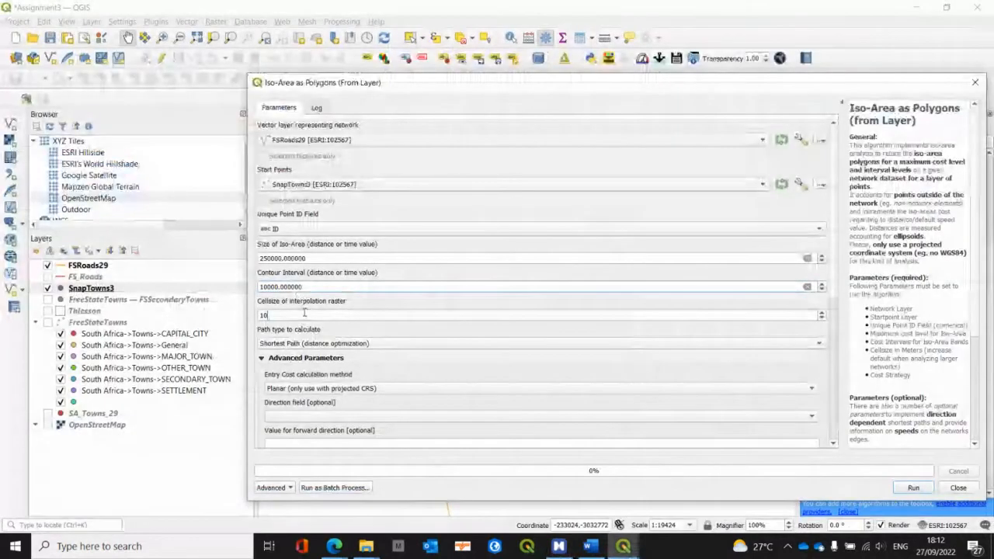
click(304, 312)
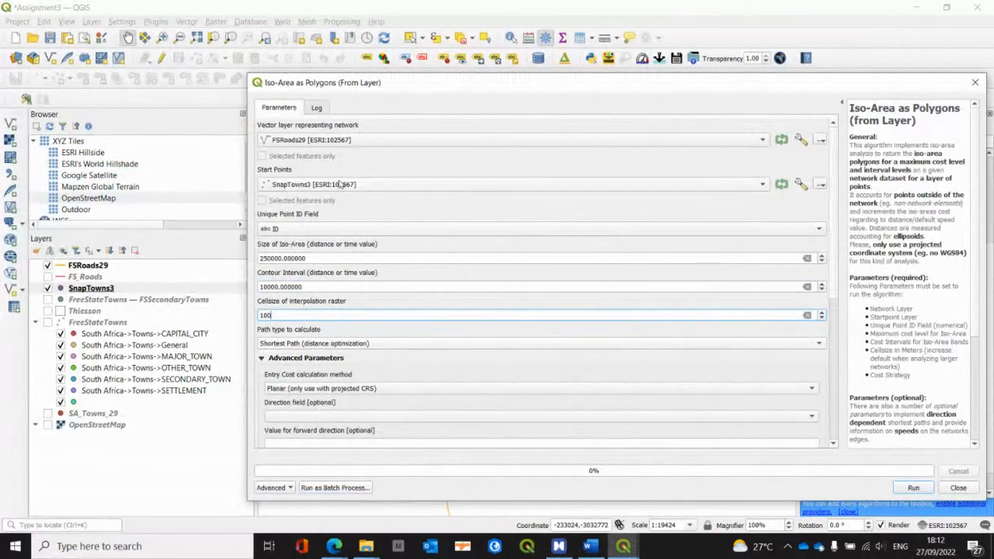
drag(375, 92, 190, 52)
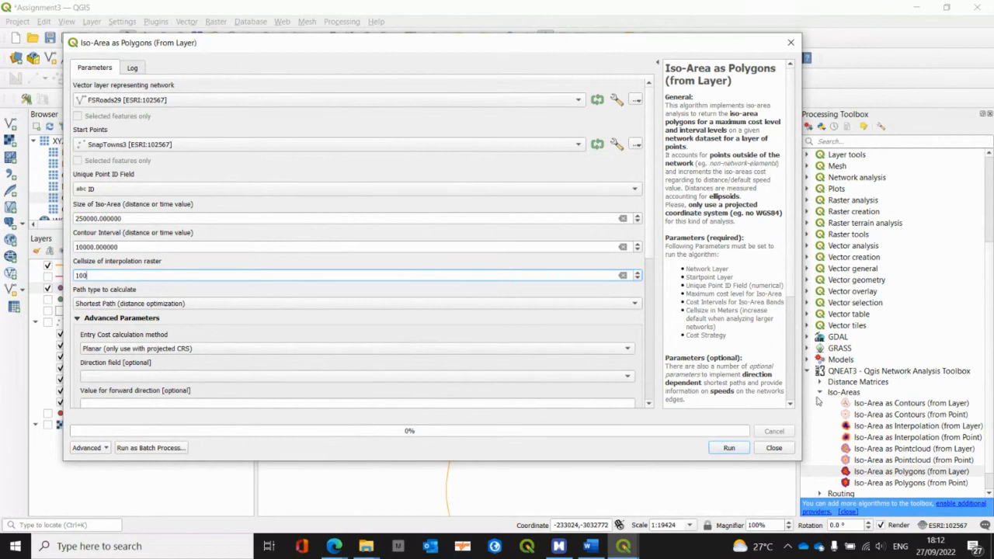
Step: Direct the output polygons to layer FSCatchment in the FreeStateTowns GeoPackage and run the iso-area analysis
scroll(789, 406, down, 3)
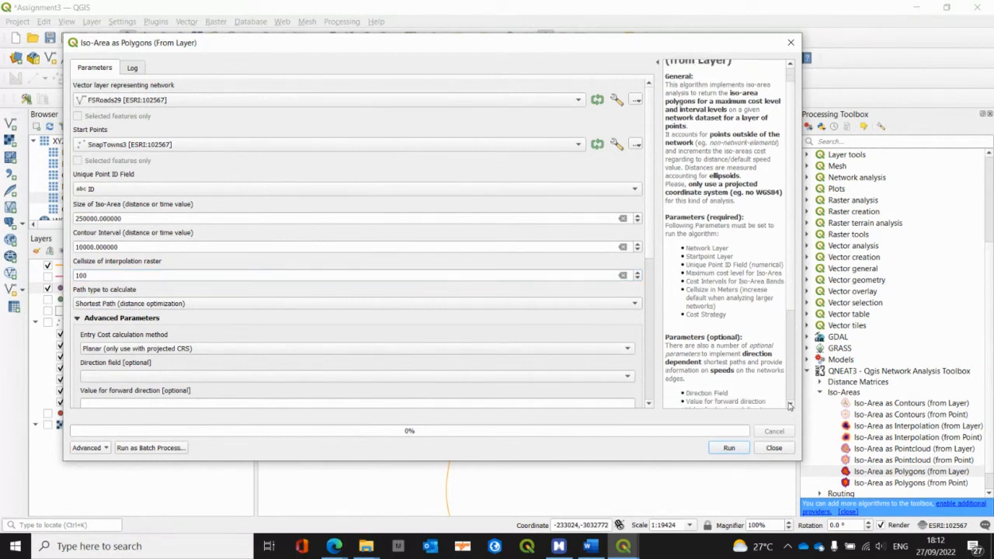
click(648, 404)
scroll(649, 407, down, 8)
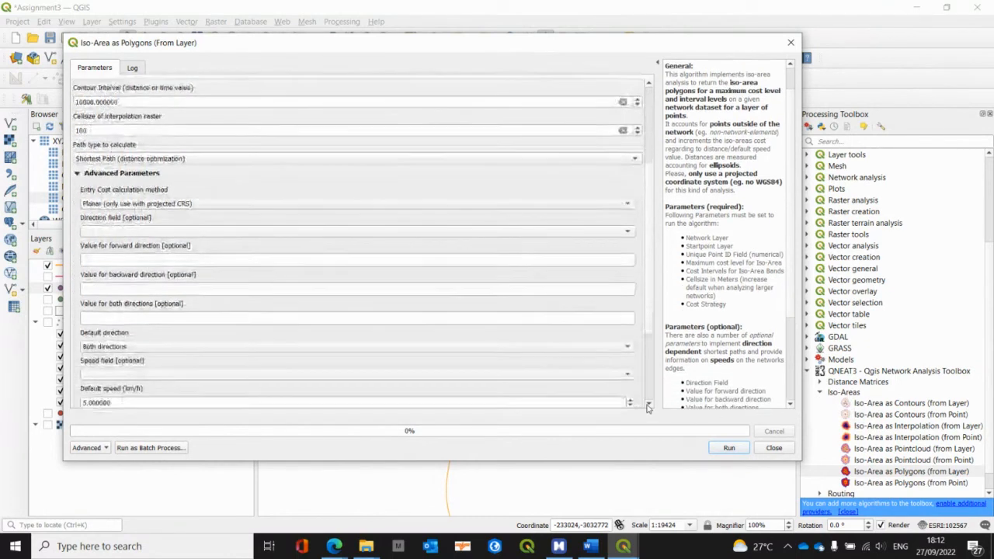
scroll(648, 407, down, 2)
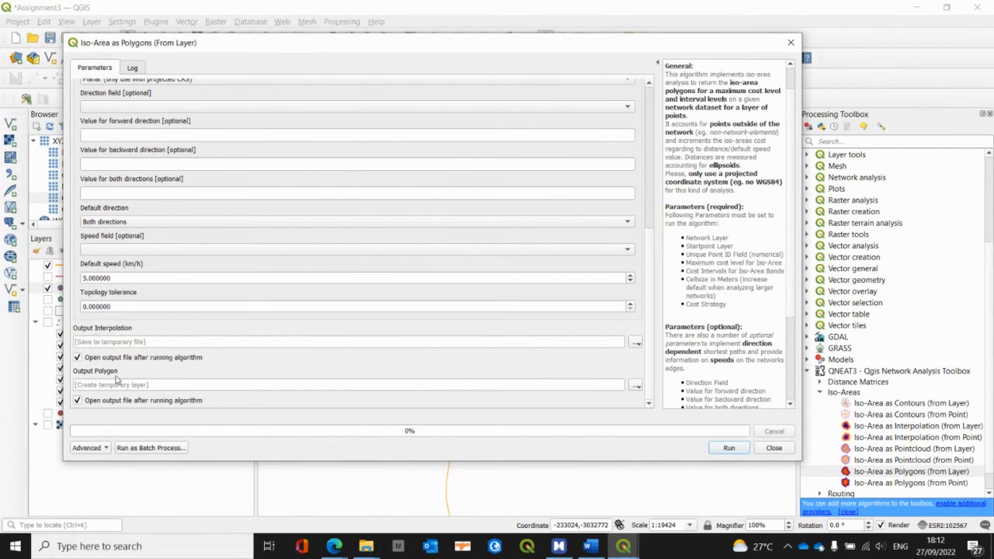
click(636, 385)
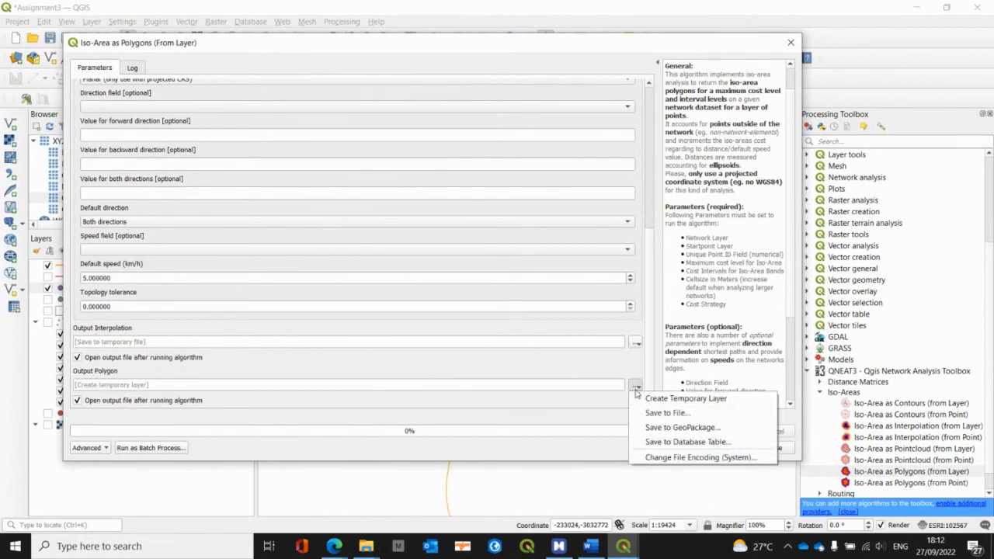
click(675, 428)
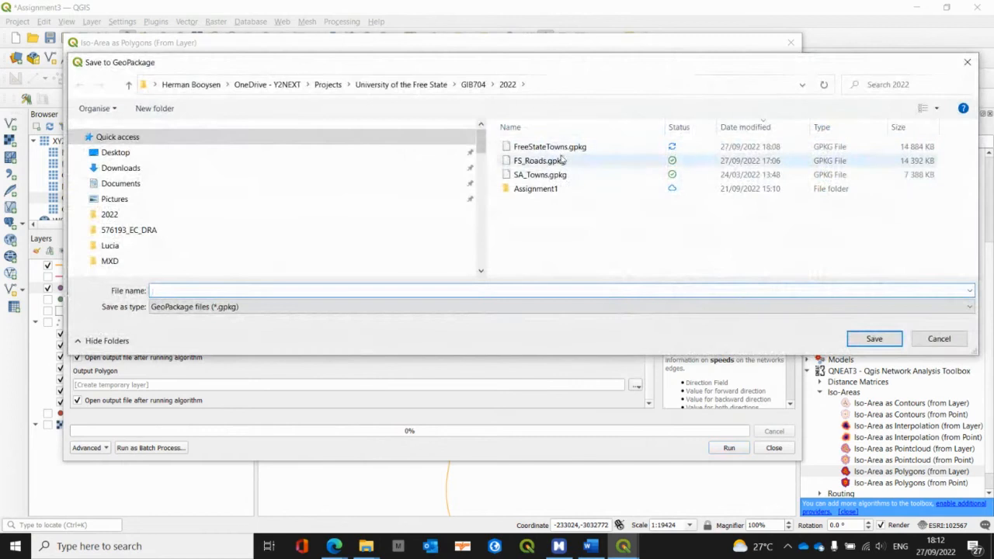
double_click(559, 148)
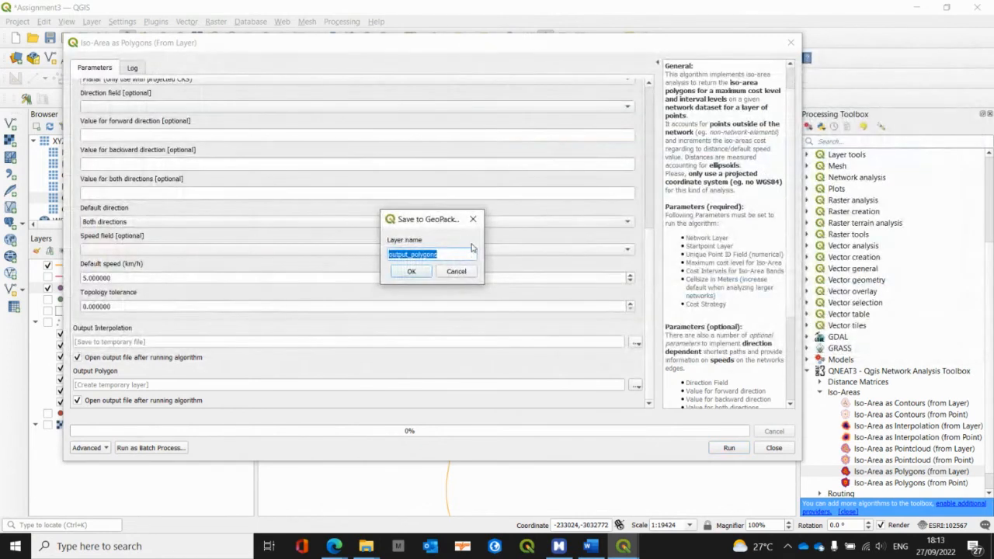
text(FSCatchmet)
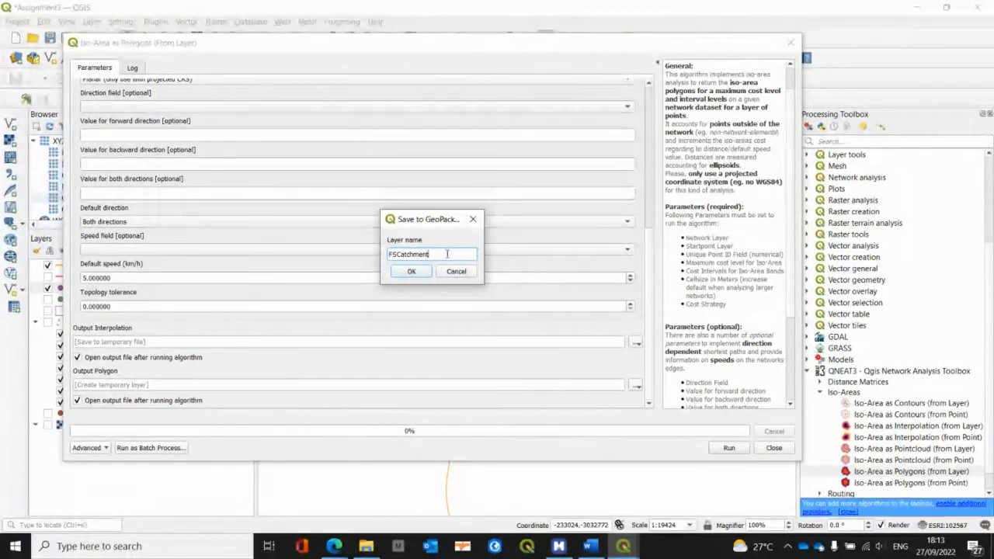
click(412, 271)
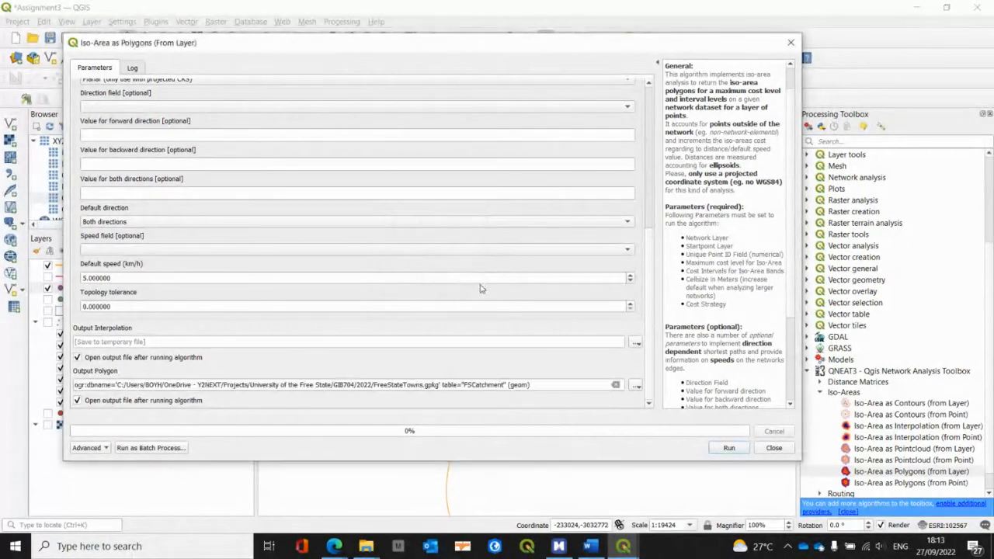
click(730, 448)
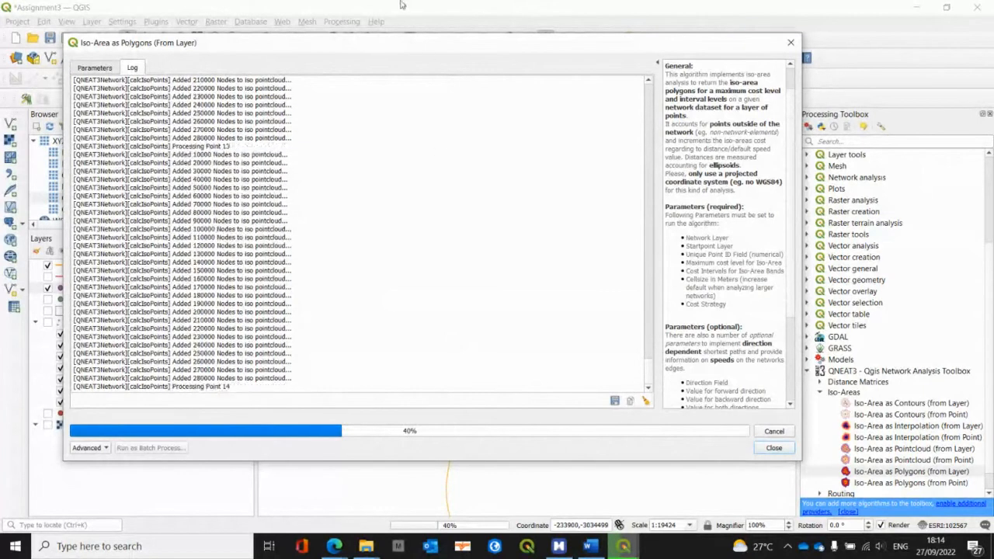
drag(348, 44, 404, 72)
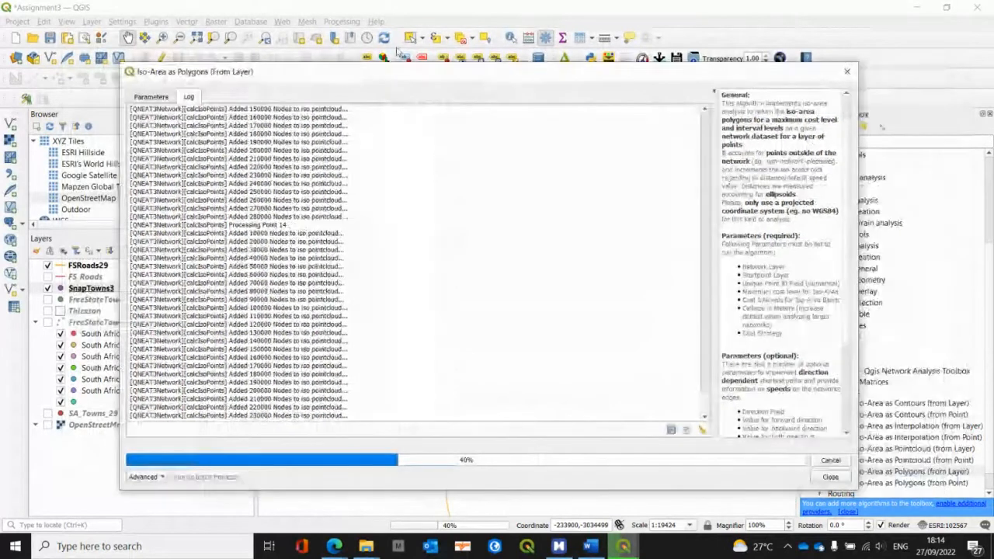
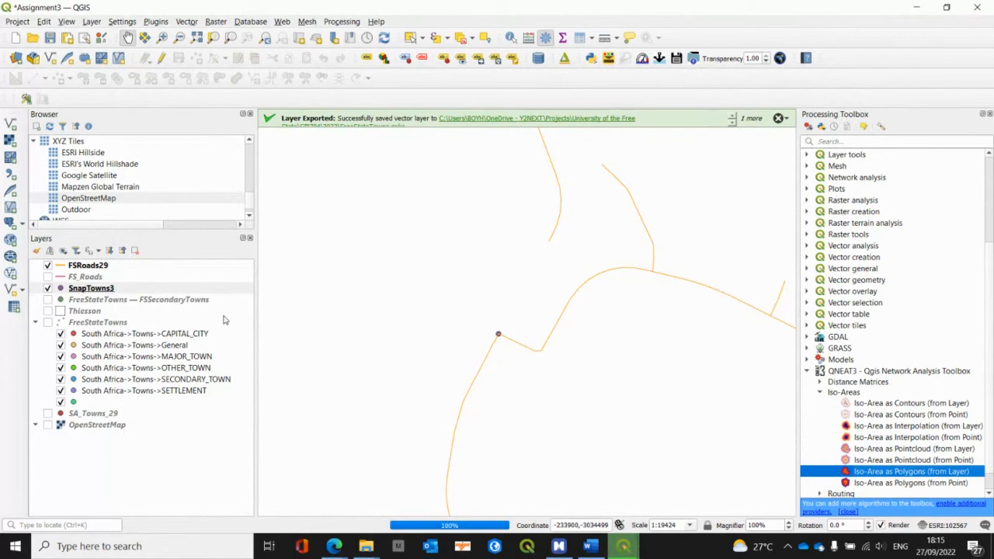
Step: Close the finished iso-area tool, bring the whole FSCatchment result into view and hide the FSRoads29 layer
mouse_move(630, 548)
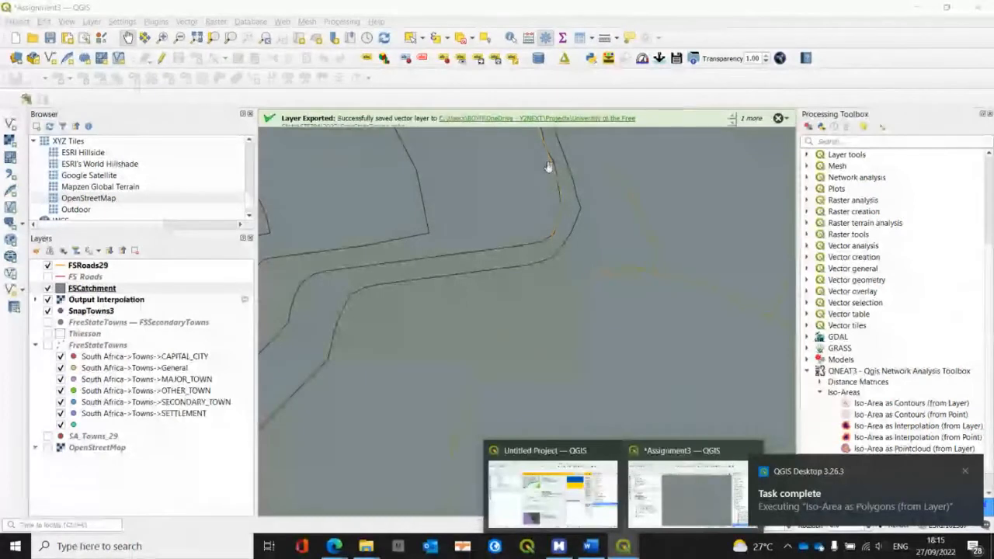
click(389, 7)
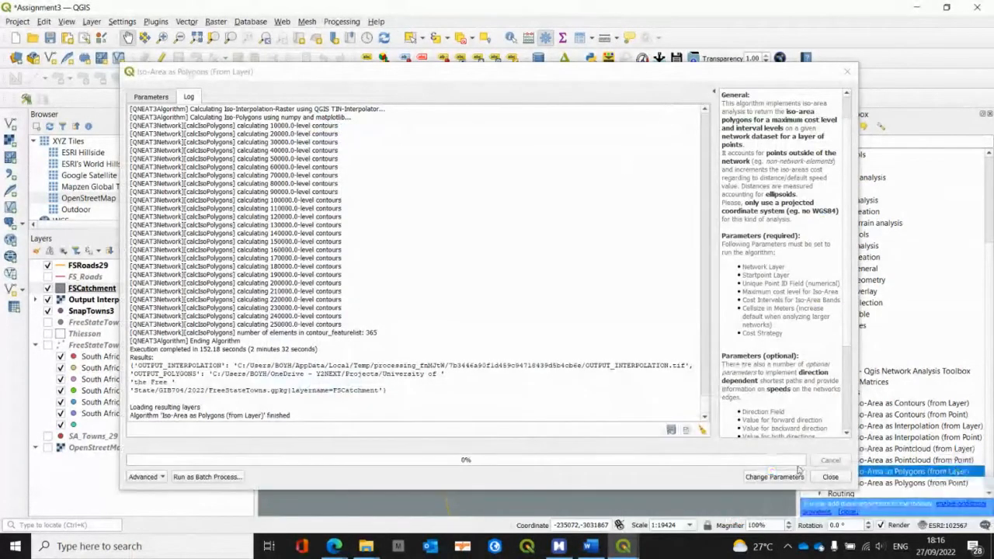
click(829, 476)
scroll(564, 305, down, 5)
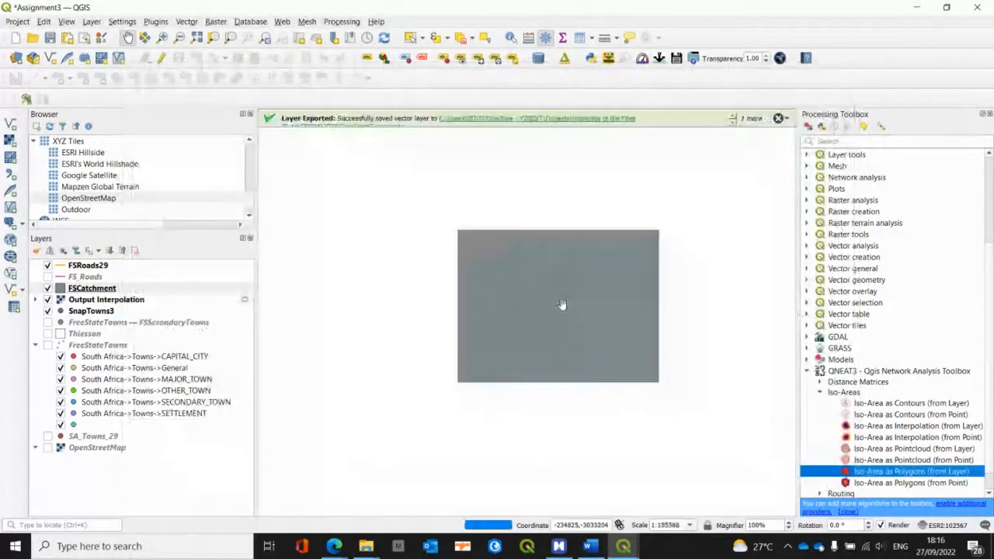
scroll(564, 305, down, 1)
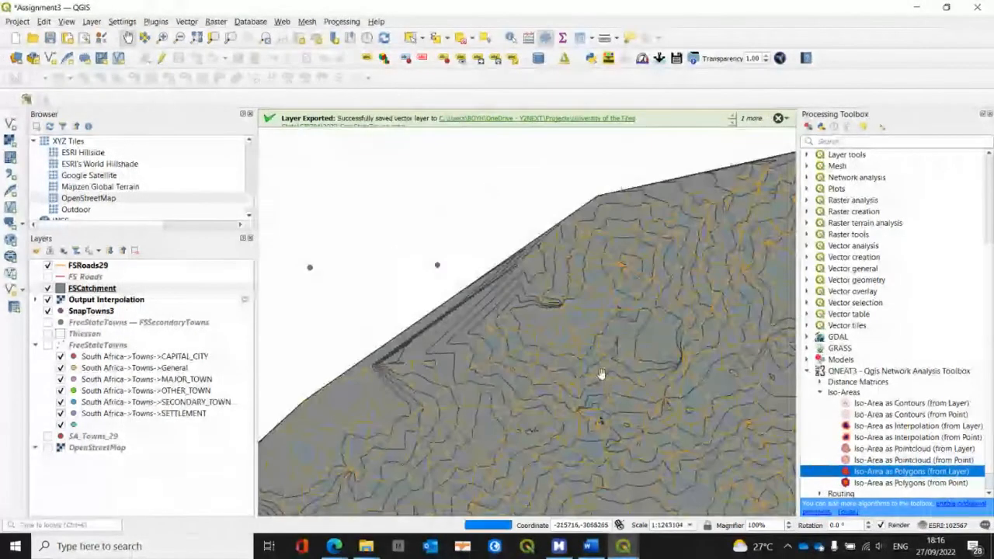
drag(695, 440, 508, 323)
scroll(524, 262, down, 2)
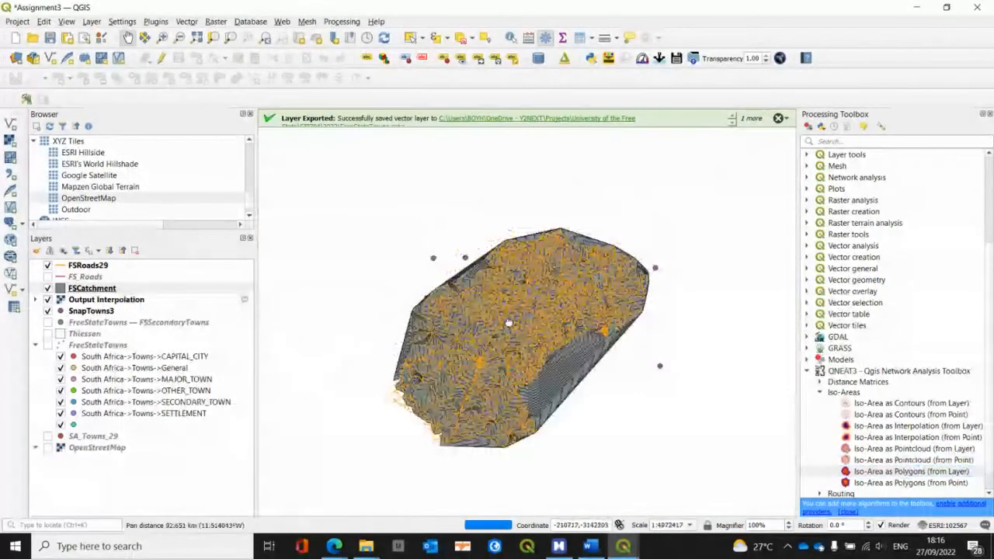
scroll(508, 323, up, 1)
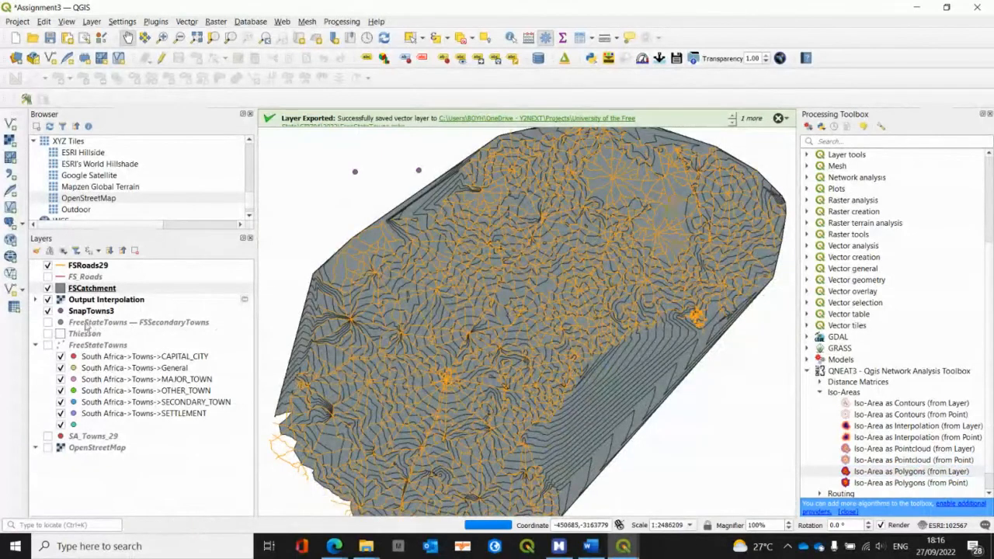
click(47, 265)
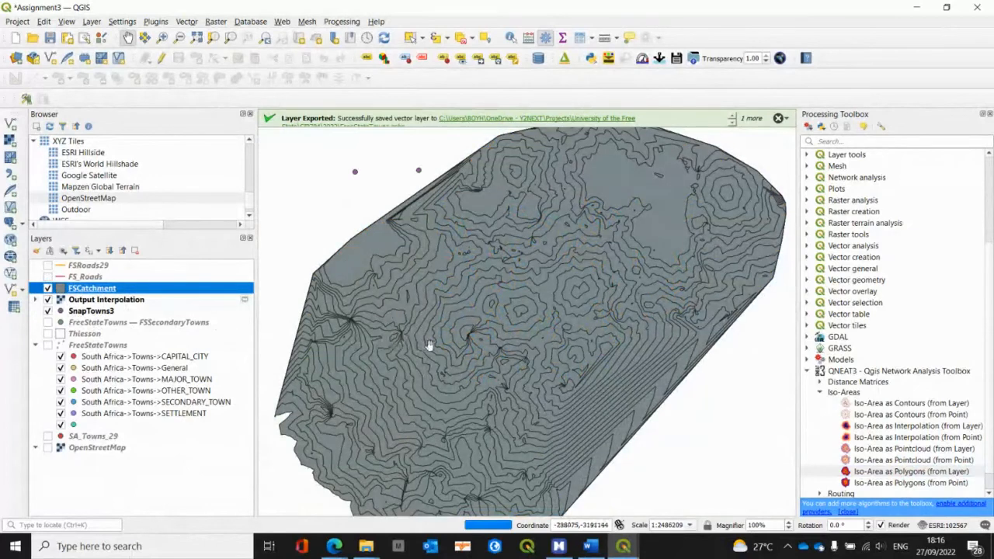
drag(353, 343, 360, 334)
Step: Move SnapTowns3 and FSSecondaryTowns above FSCatchment in the layer order, and display FSSecondaryTowns instead of SnapTowns3
drag(101, 316, 86, 288)
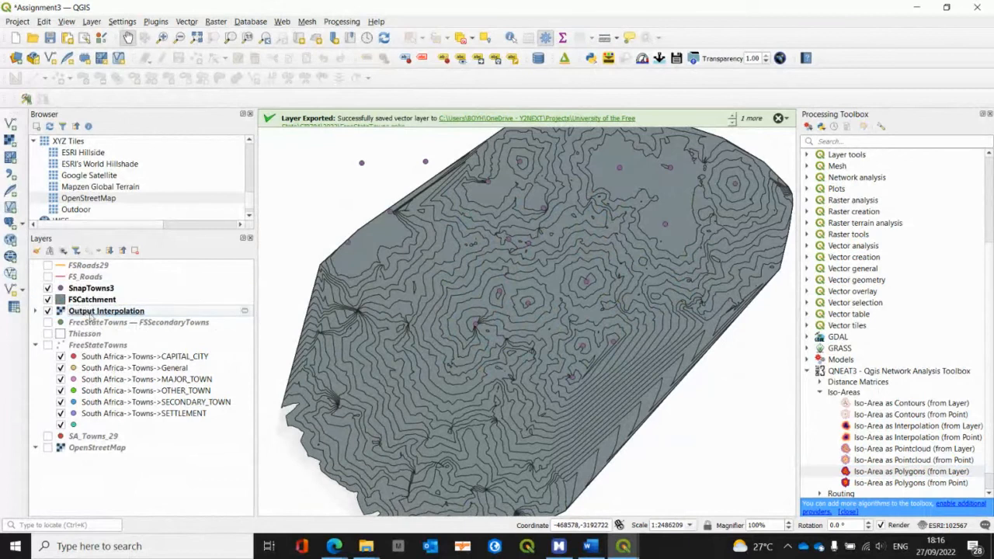
click(96, 324)
drag(92, 329, 90, 288)
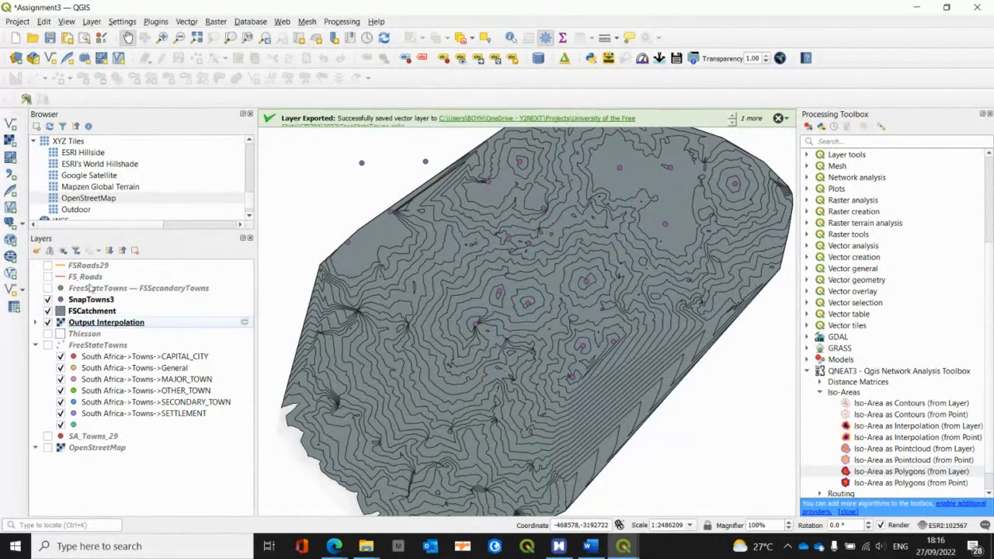
click(47, 299)
click(47, 288)
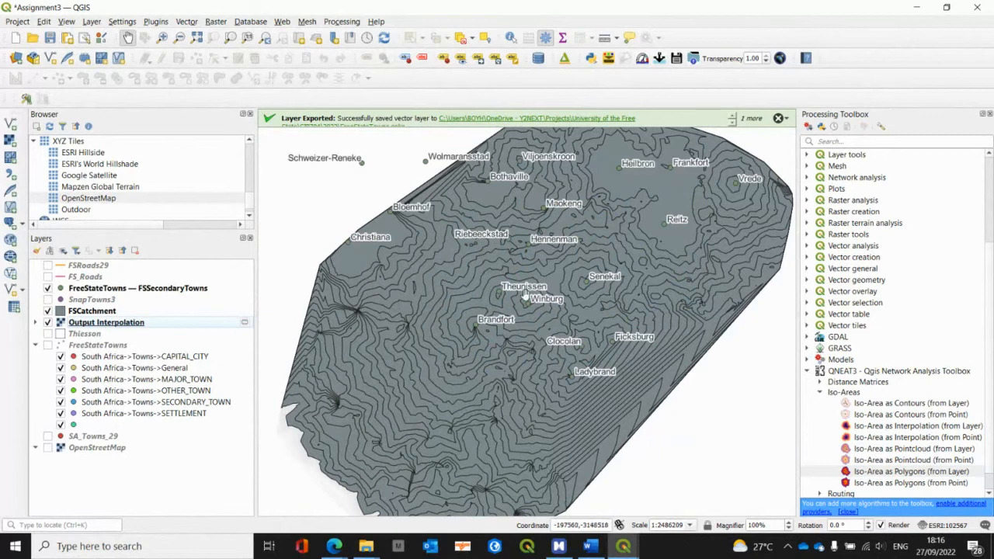
drag(526, 295, 489, 341)
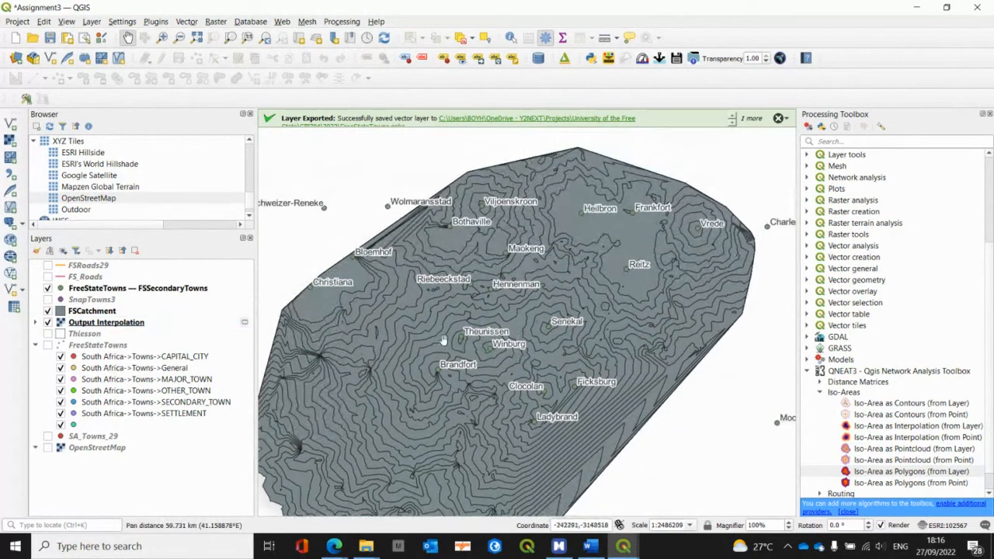
Step: Switch the FSCatchment layer's symbology to Graduated, based on the cost_level field
click(113, 311)
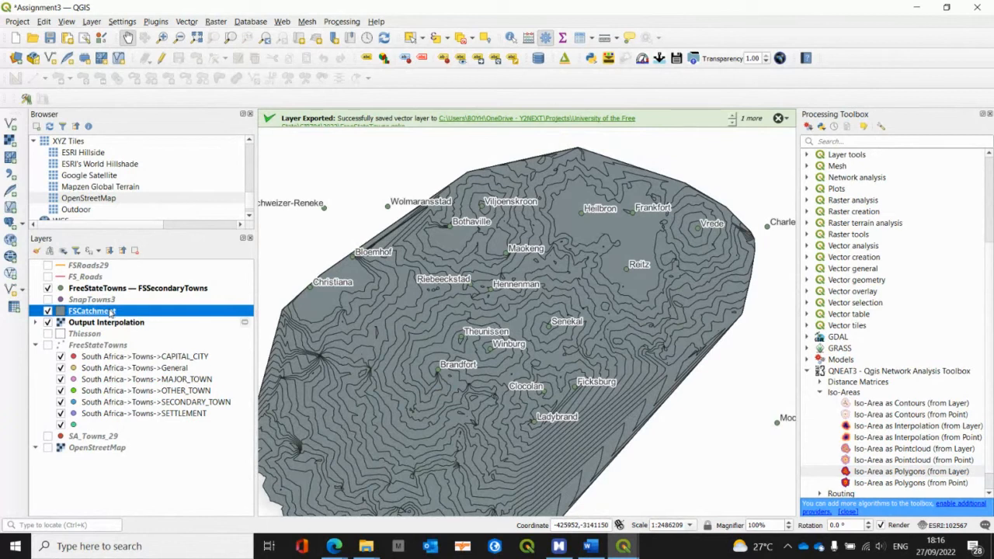
right_click(113, 311)
click(147, 319)
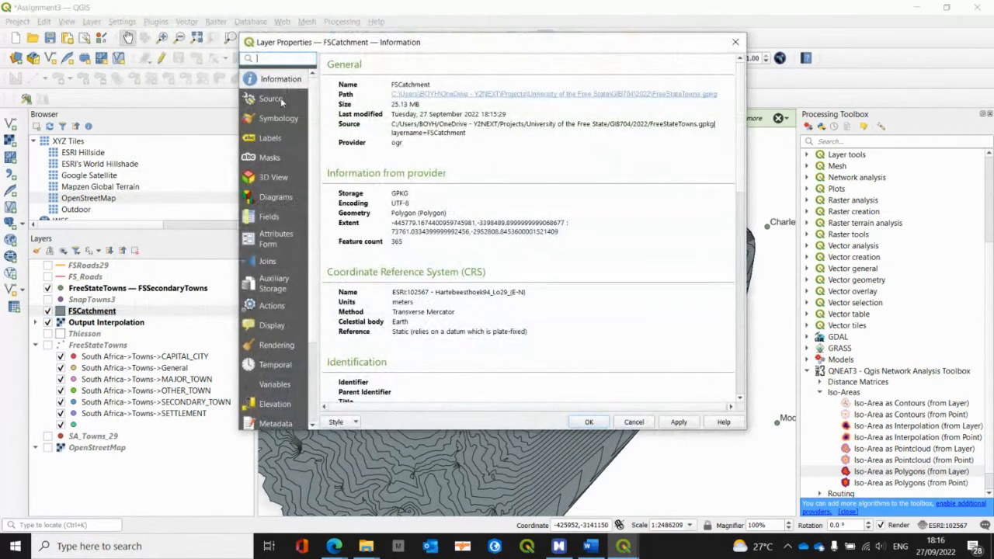
click(277, 118)
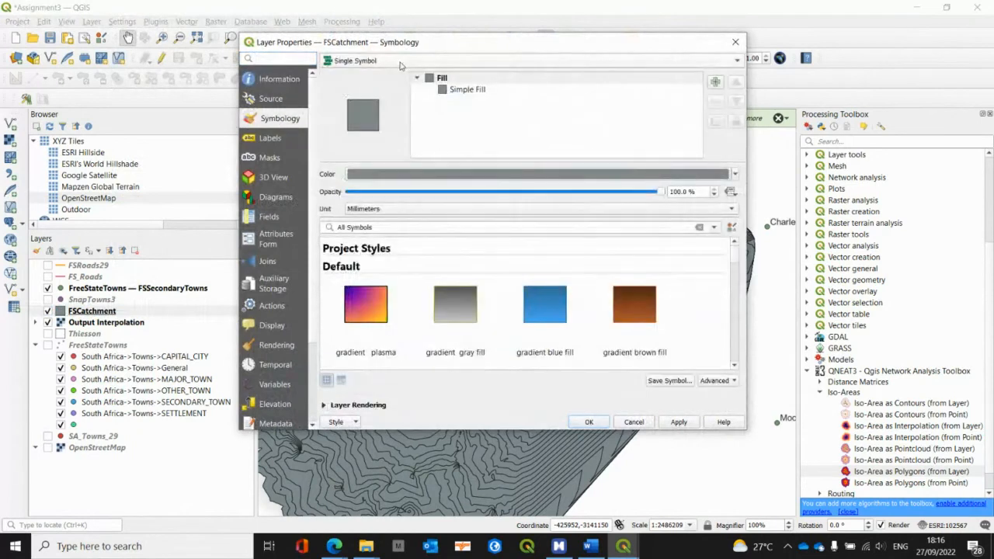
click(400, 64)
click(359, 86)
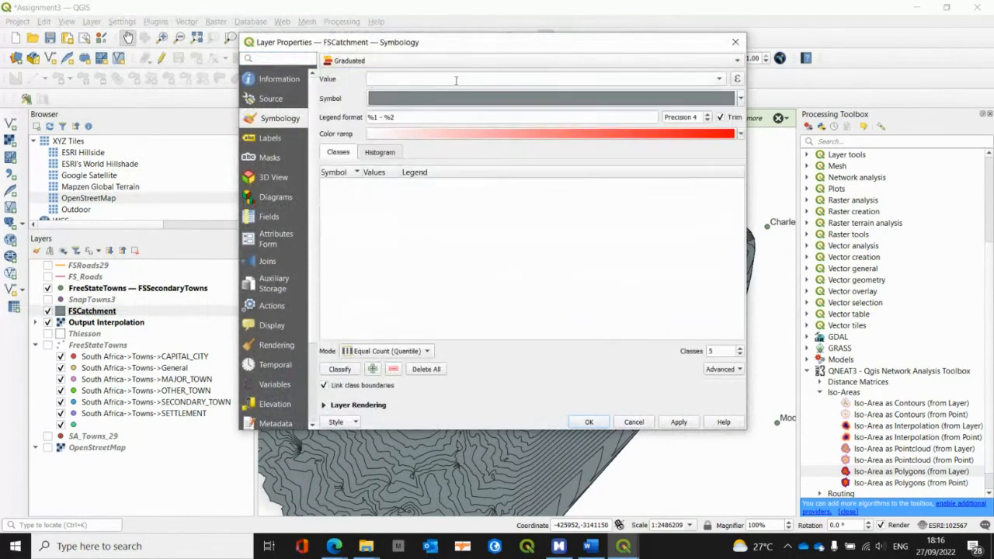
click(716, 78)
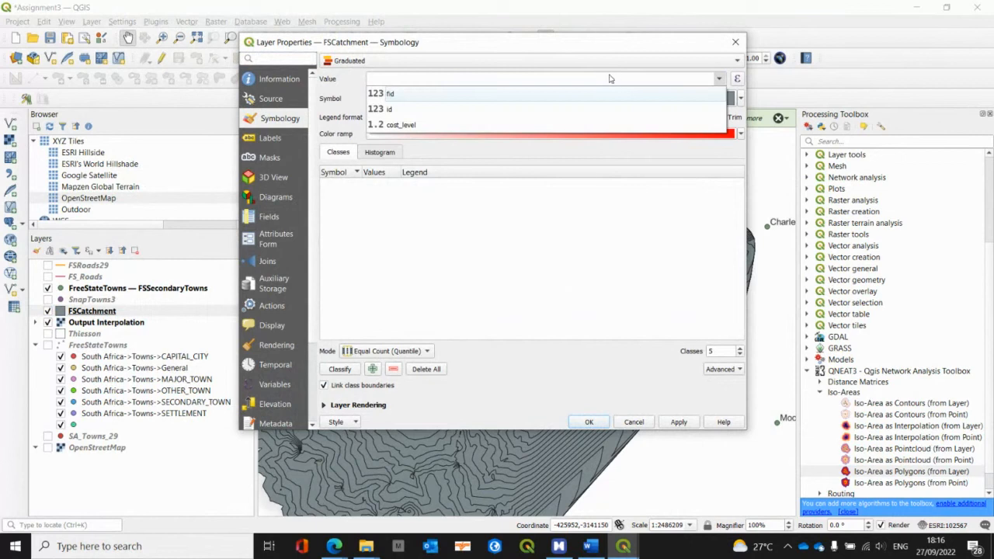
click(493, 125)
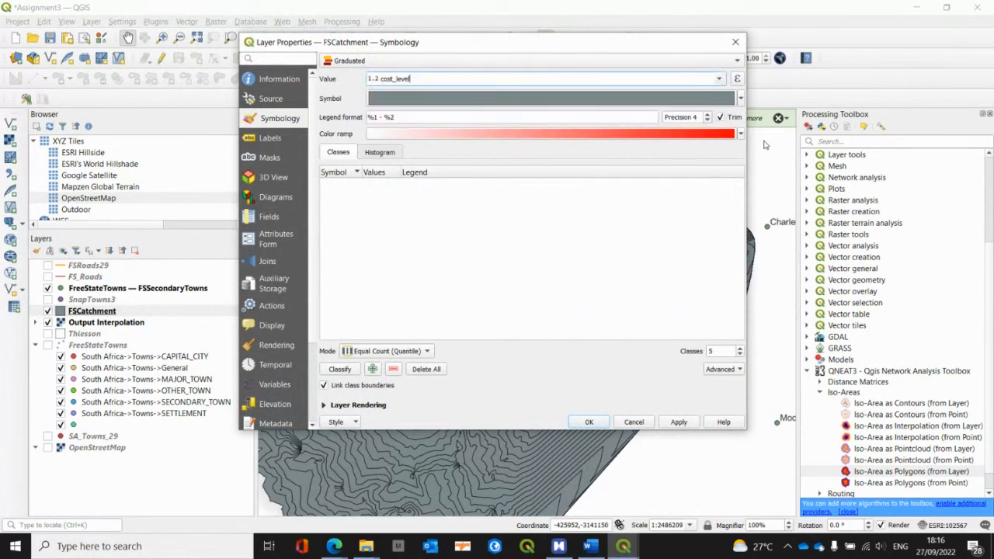
Step: Classify FSCatchment with the Blues color ramp and Natural Breaks (Jenks), reset the legend precision to 4 and apply the style
click(741, 135)
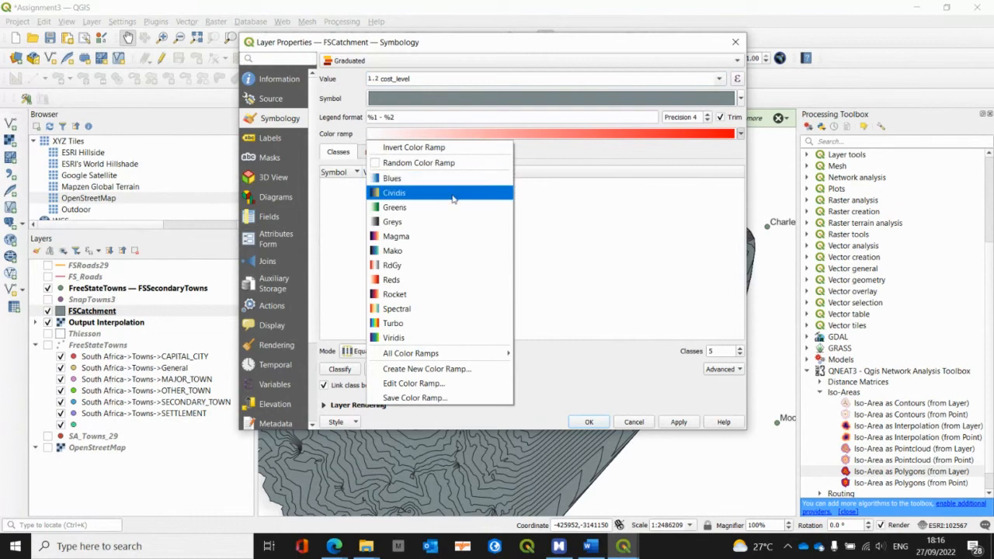
click(444, 178)
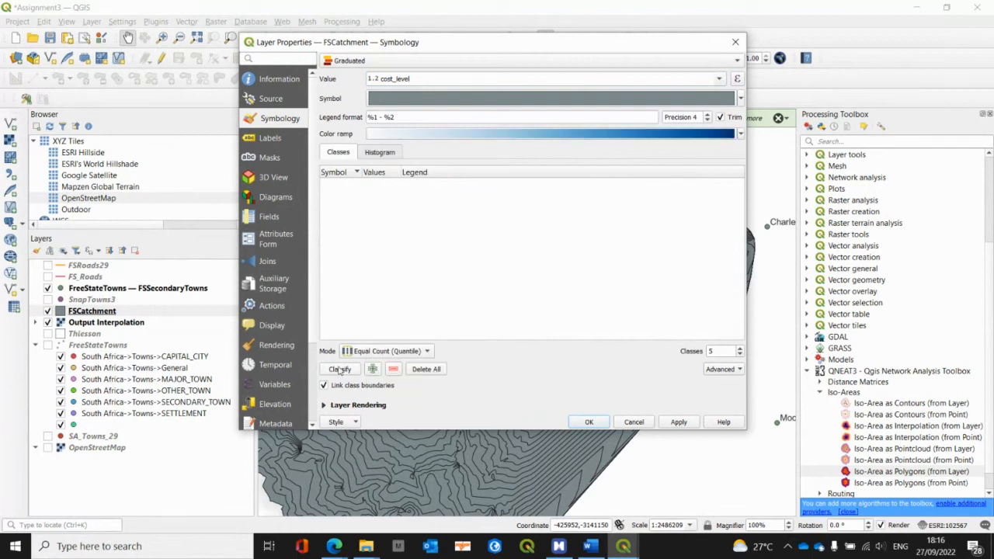
click(367, 353)
click(387, 401)
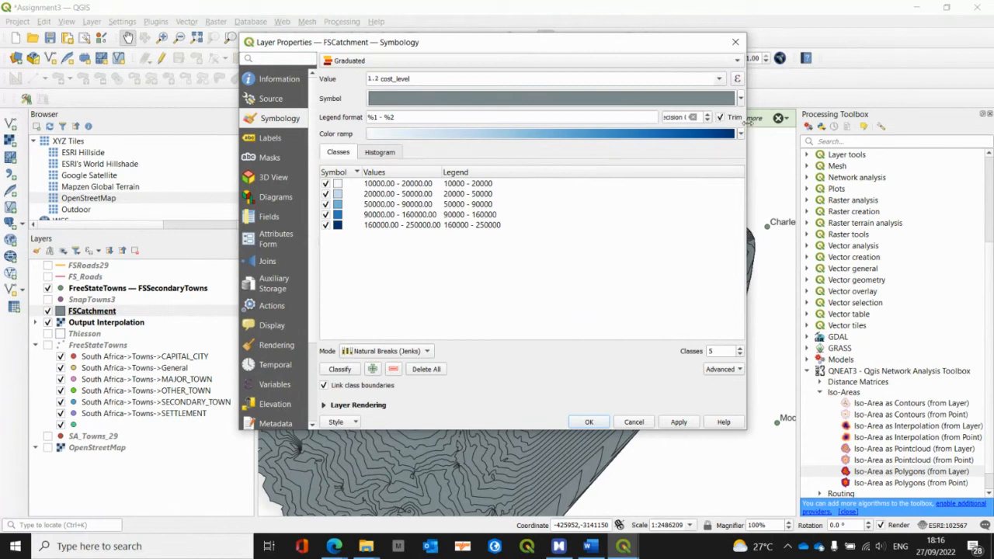
drag(748, 122, 905, 163)
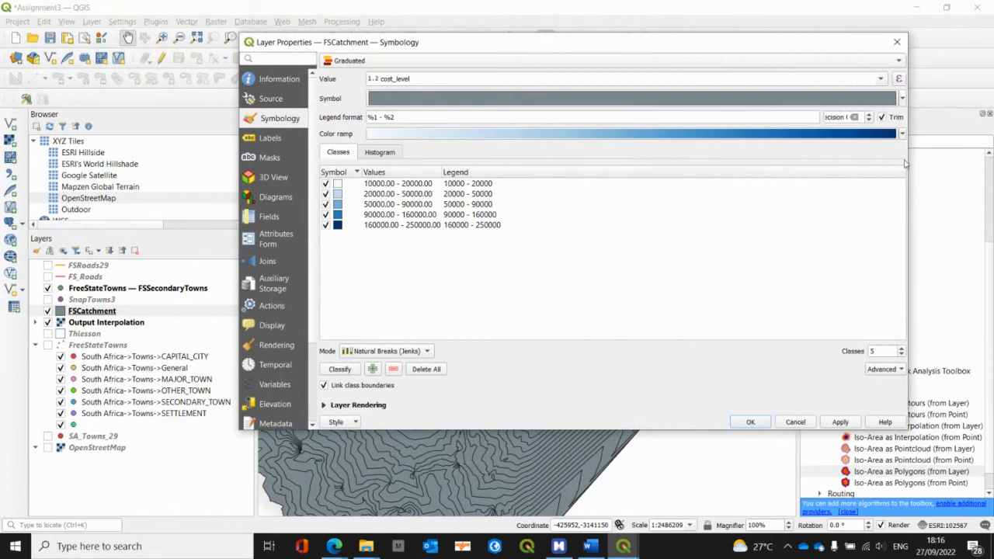
click(855, 117)
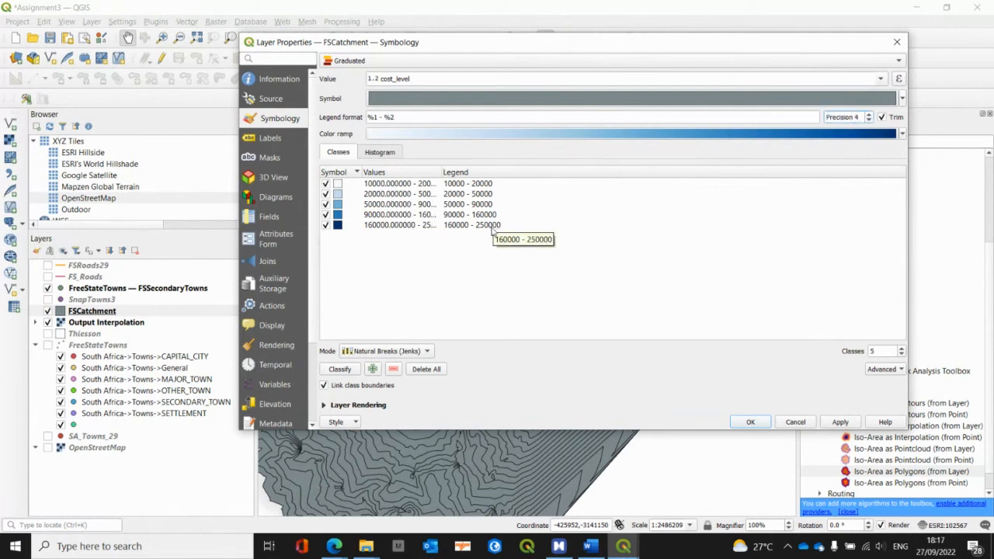
click(748, 423)
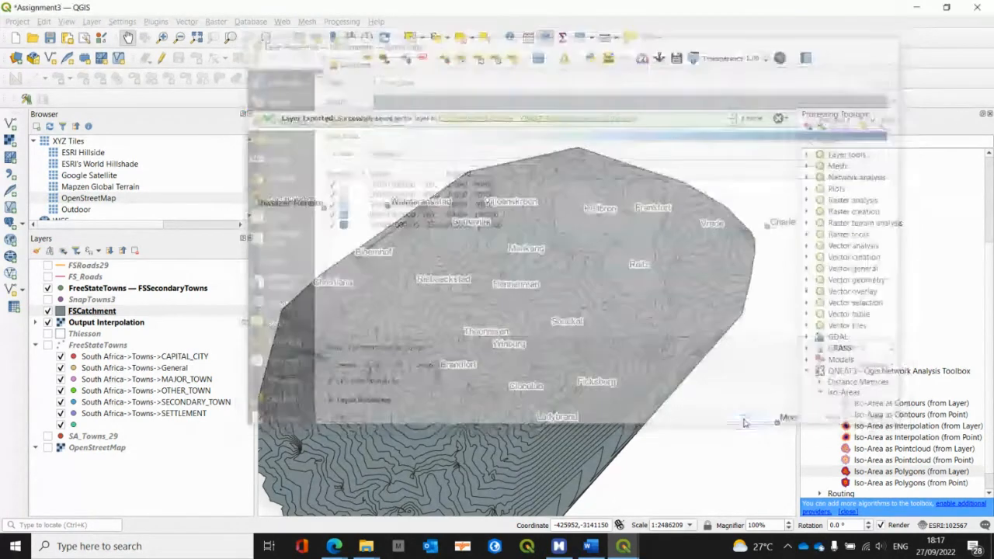
Step: Examine the graduated catchment bands around the secondary towns, from Brandfort and Winburg to Riebeeckstad and Hennenman
drag(624, 347, 625, 344)
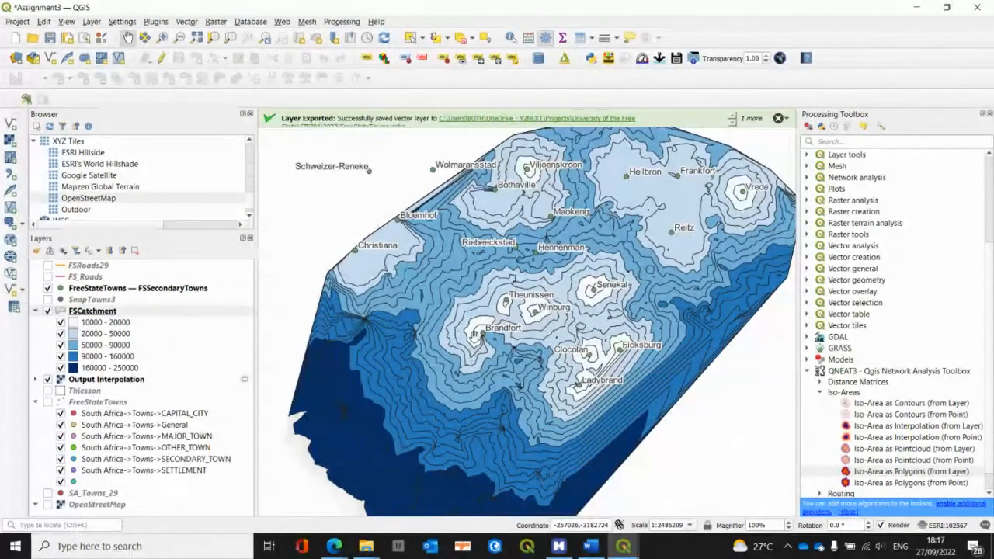
scroll(517, 306, up, 1)
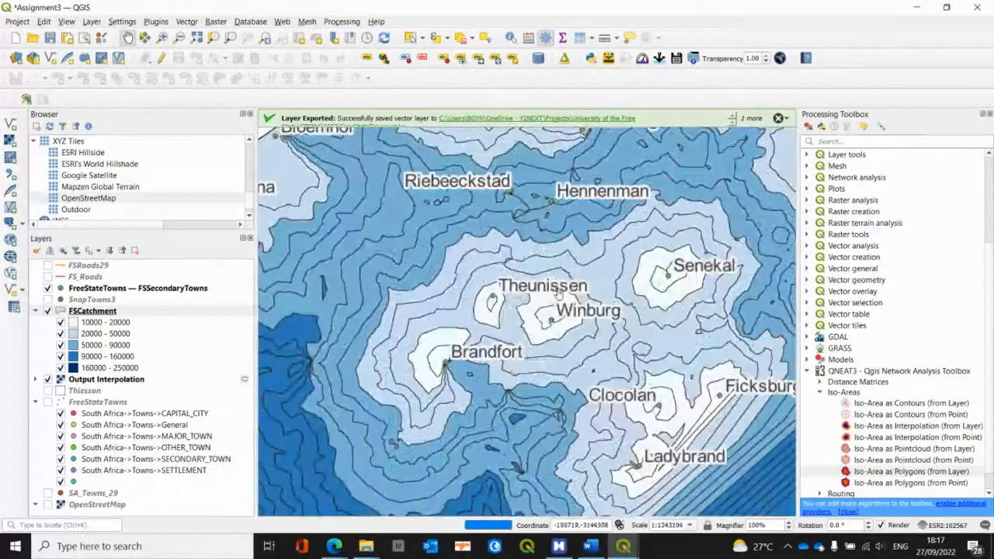
drag(562, 277, 514, 371)
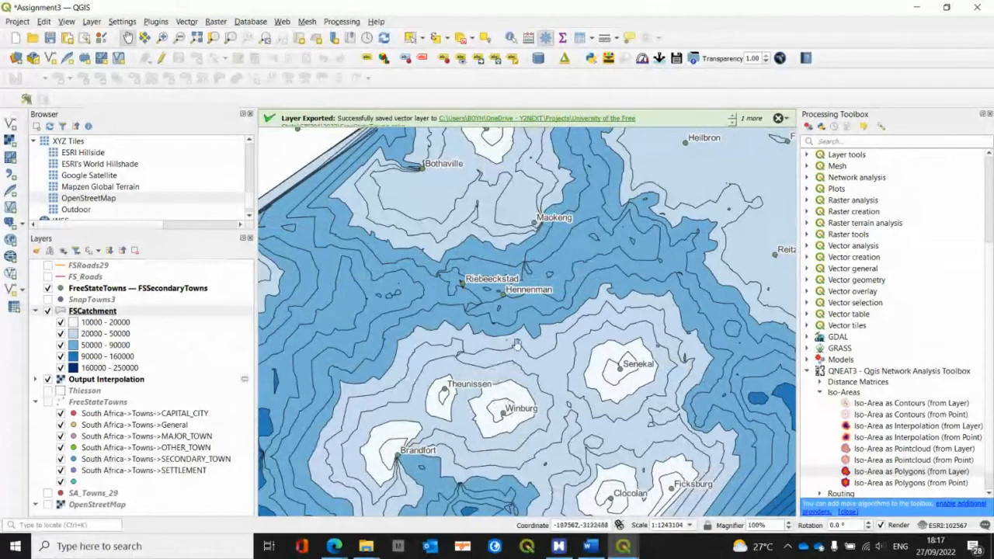
drag(480, 343, 445, 329)
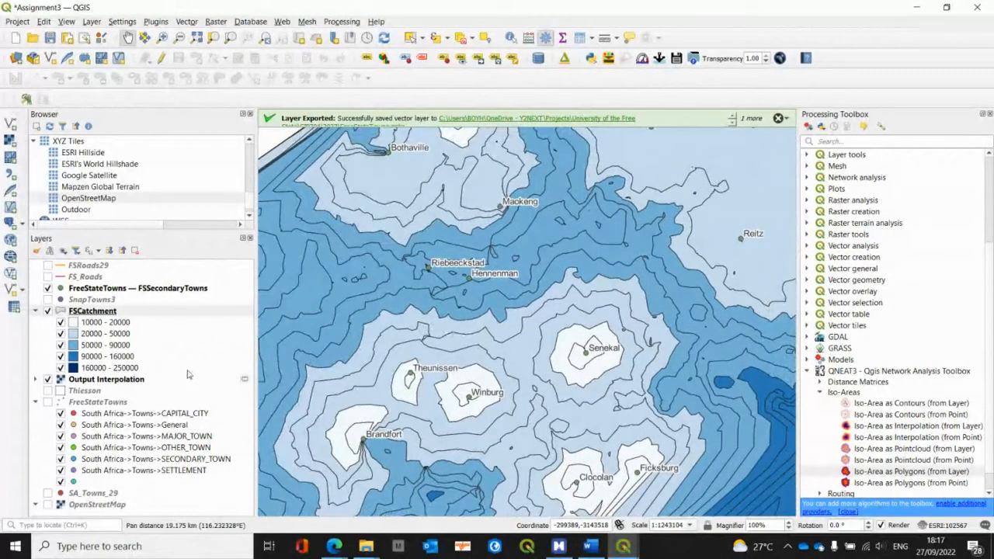
scroll(492, 305, down, 3)
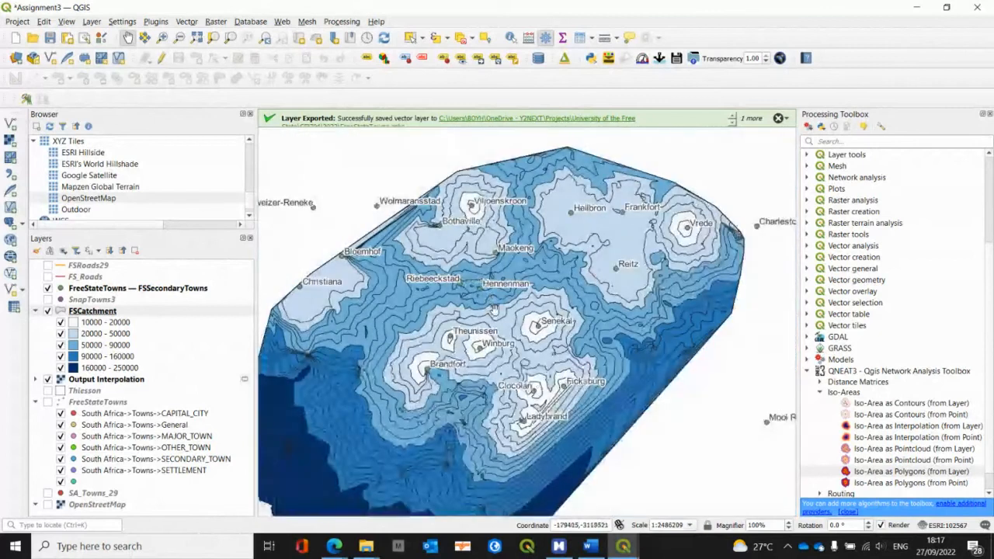
scroll(494, 307, up, 3)
drag(494, 307, 520, 301)
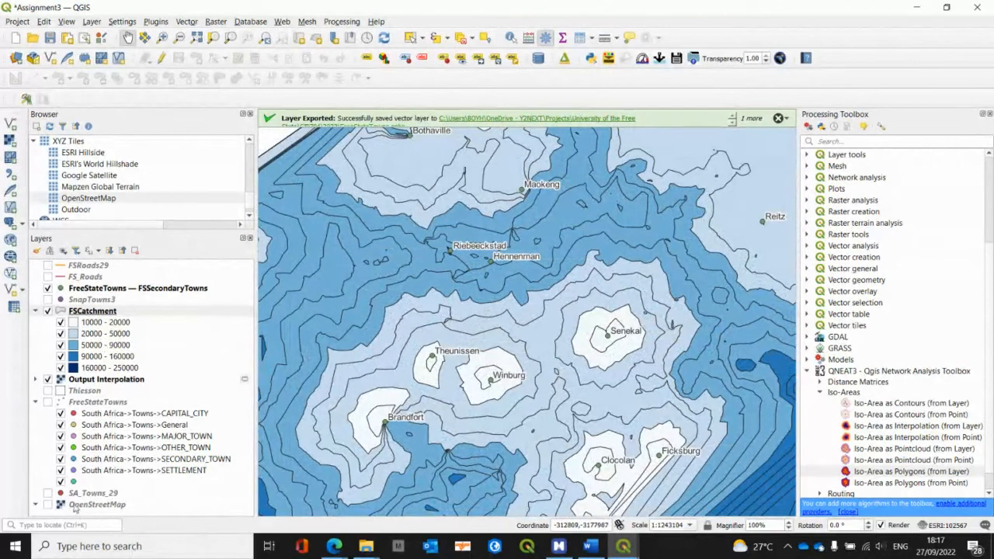
Step: Show the OpenStreetMap base layer and reduce the FSCatchment layer's opacity so the base map shows through
click(47, 505)
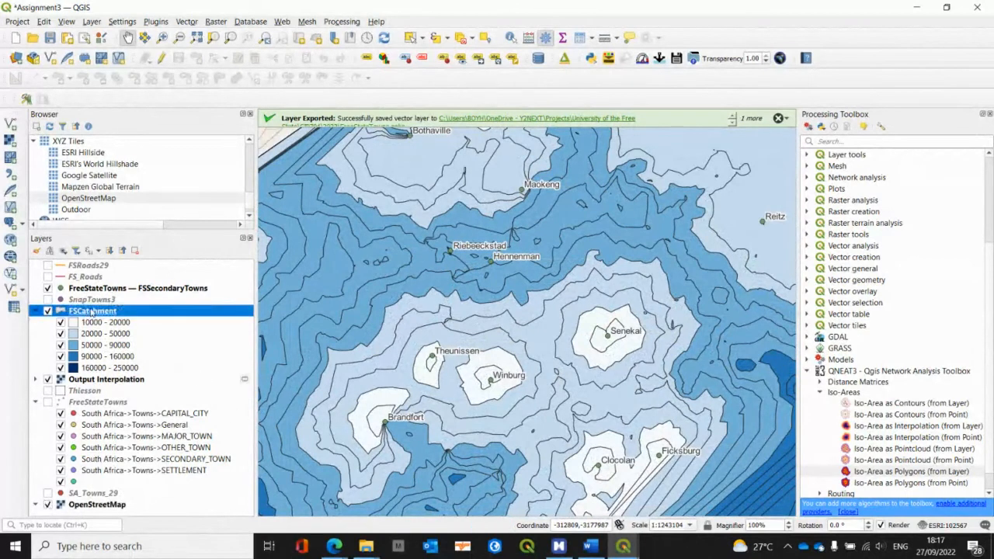
right_click(91, 313)
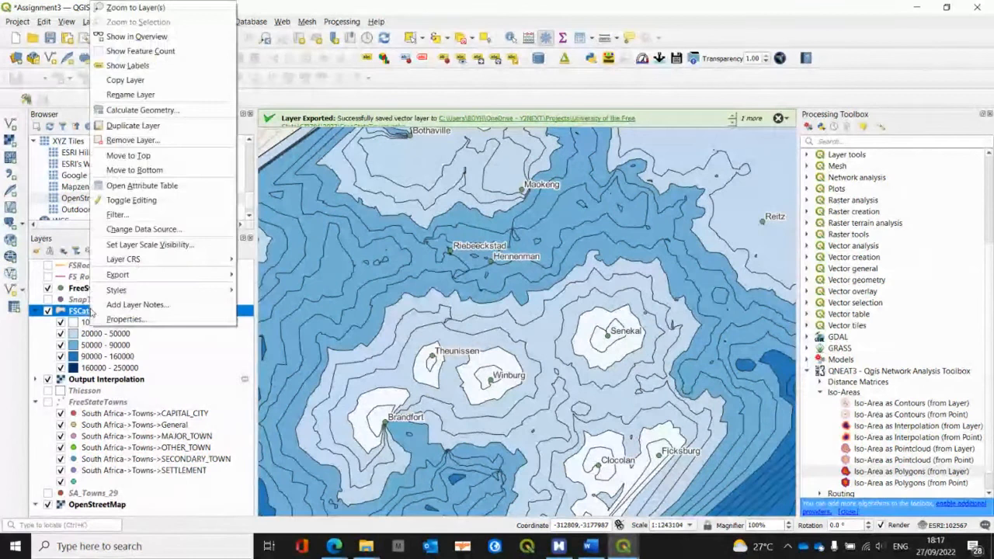
click(126, 323)
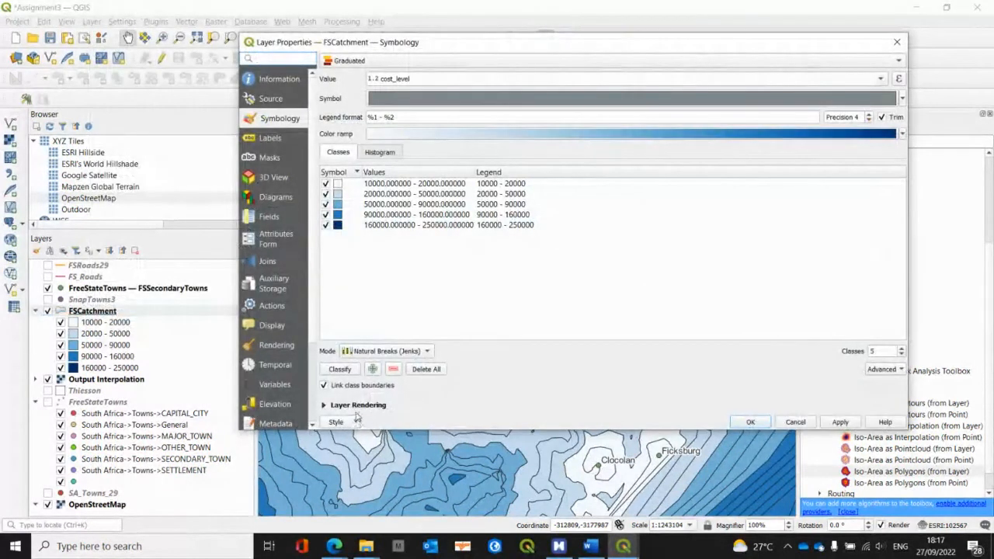
click(324, 405)
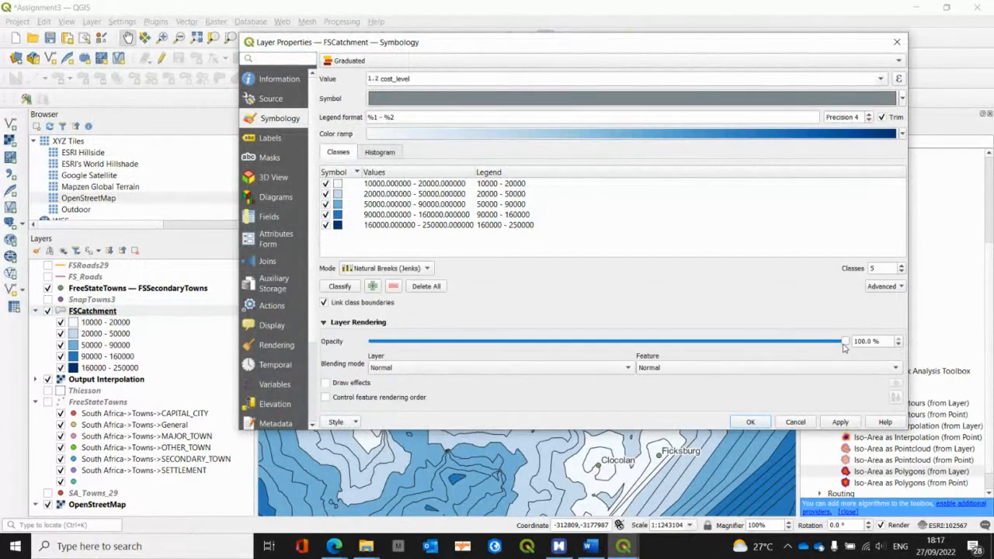
drag(843, 347, 749, 340)
click(751, 424)
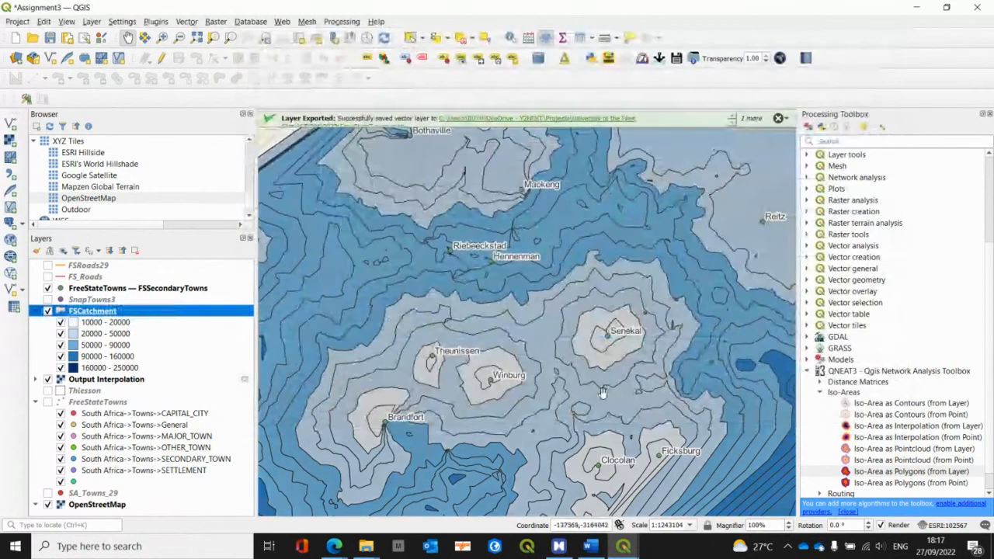
scroll(567, 391, up, 2)
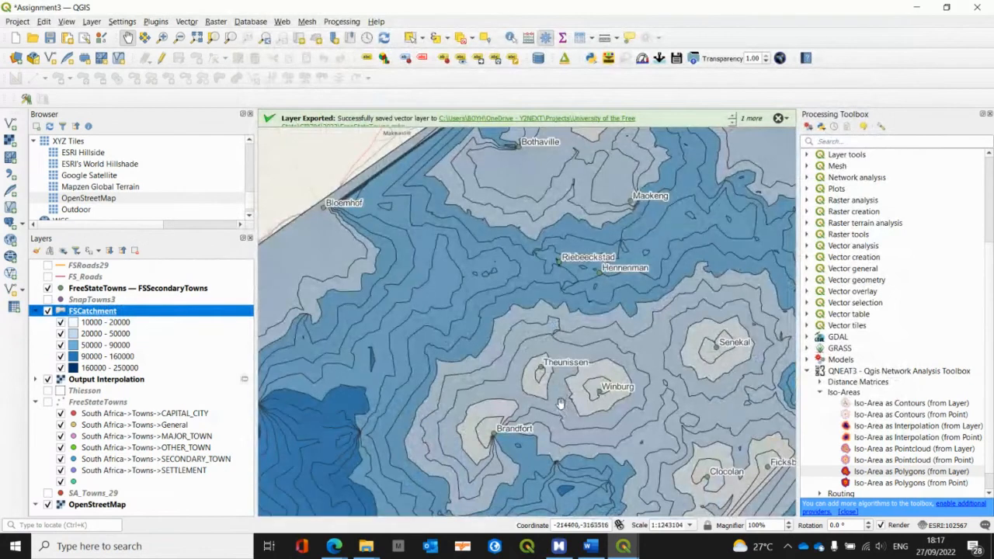
Step: Examine the catchment bands with the FSRoads29 road network temporarily shown over them, then hide the roads again
drag(594, 412, 543, 380)
scroll(535, 412, down, 1)
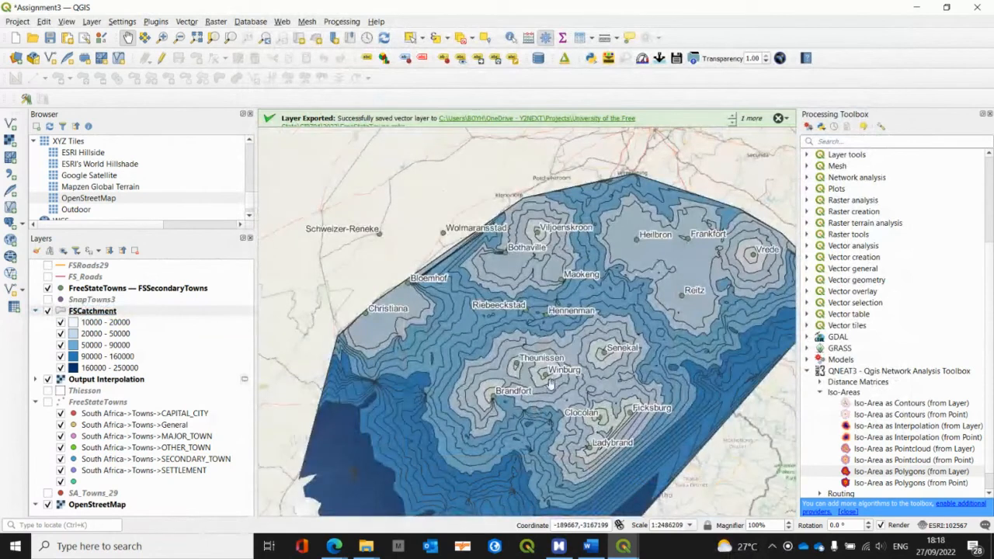
scroll(570, 377, up, 1)
drag(569, 370, 540, 404)
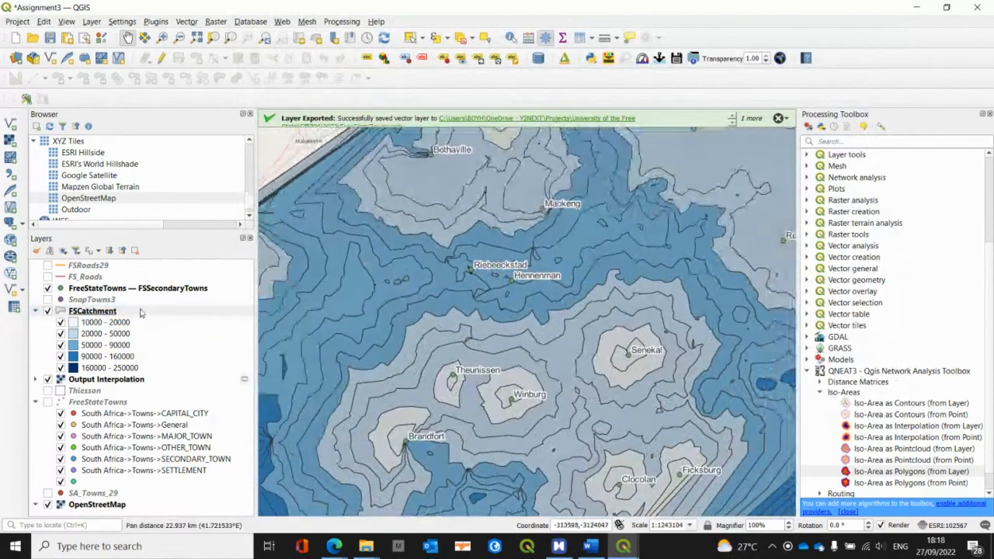
click(48, 269)
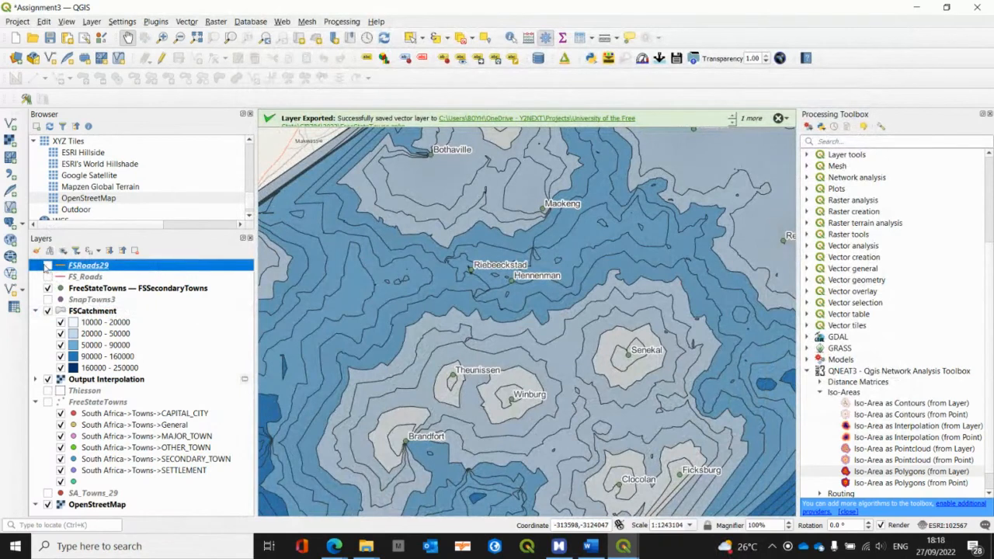
click(48, 266)
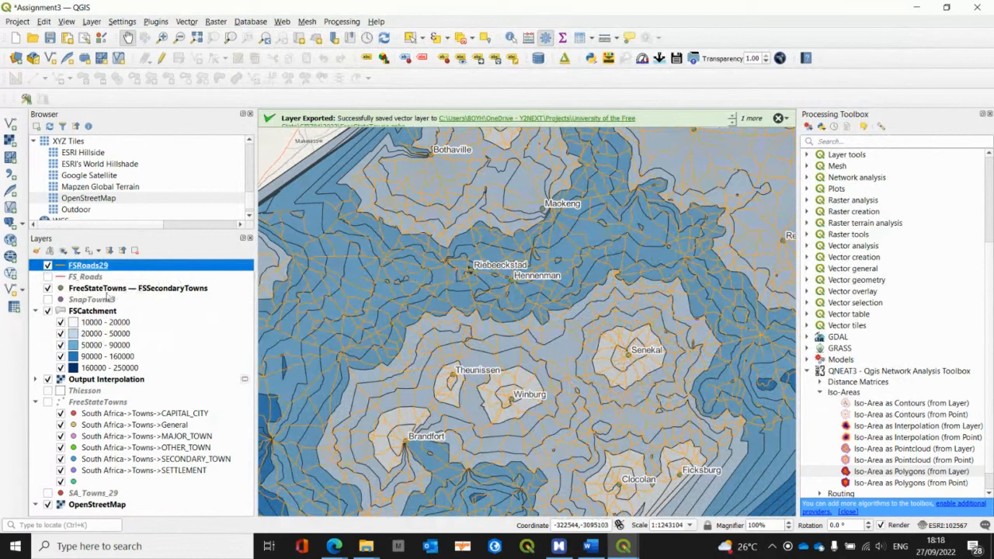
click(48, 267)
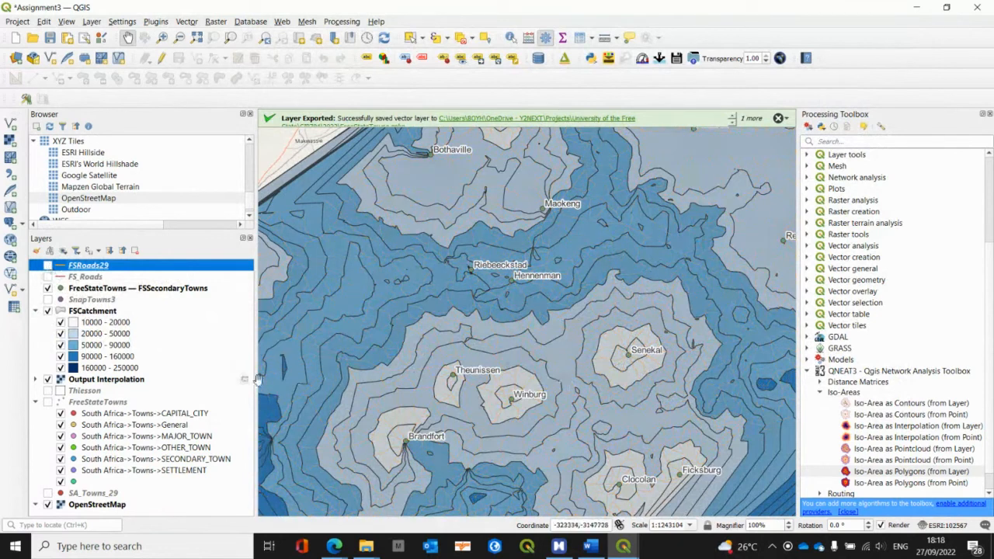
Step: Reduce the FSCatchment layer's opacity to 33.8% in its layer rendering settings and apply it
click(92, 312)
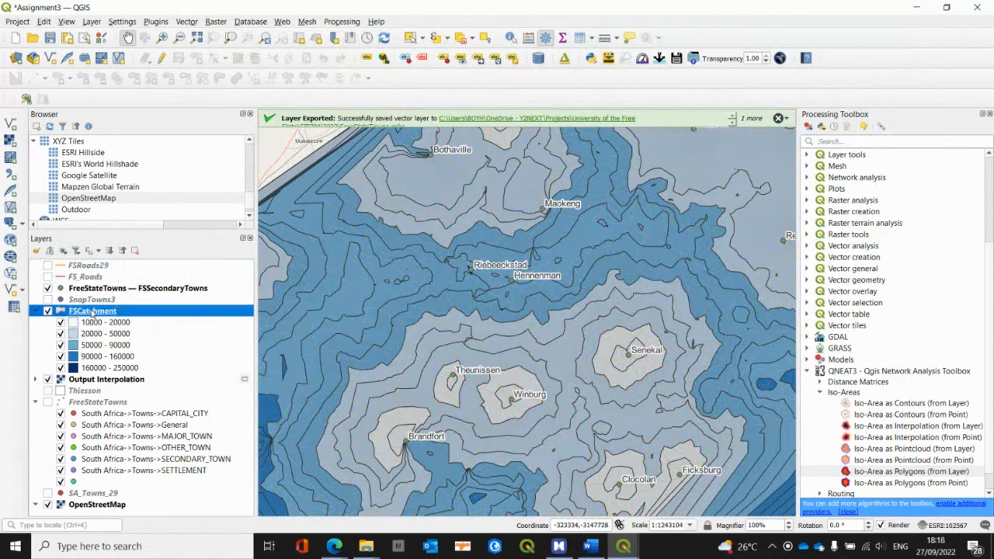
double_click(92, 312)
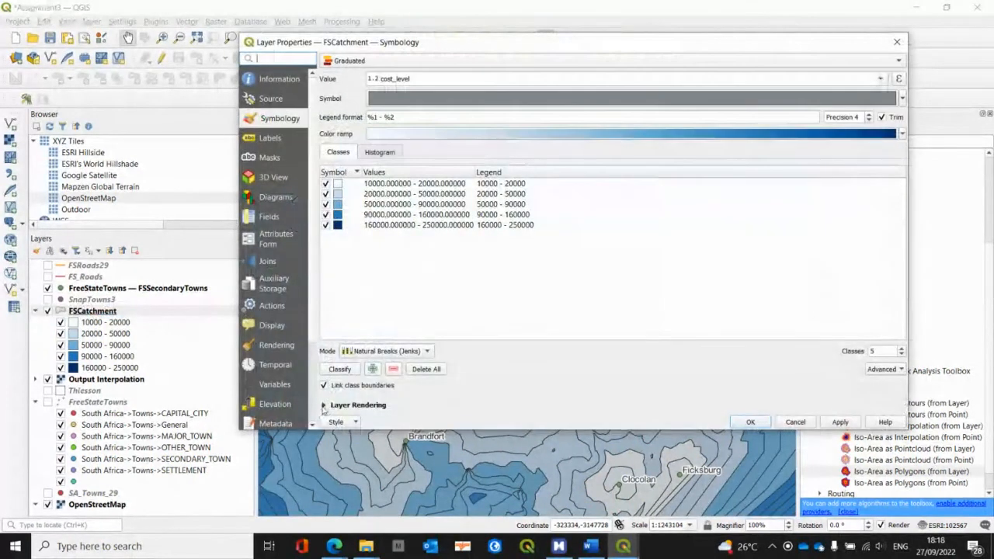
click(325, 405)
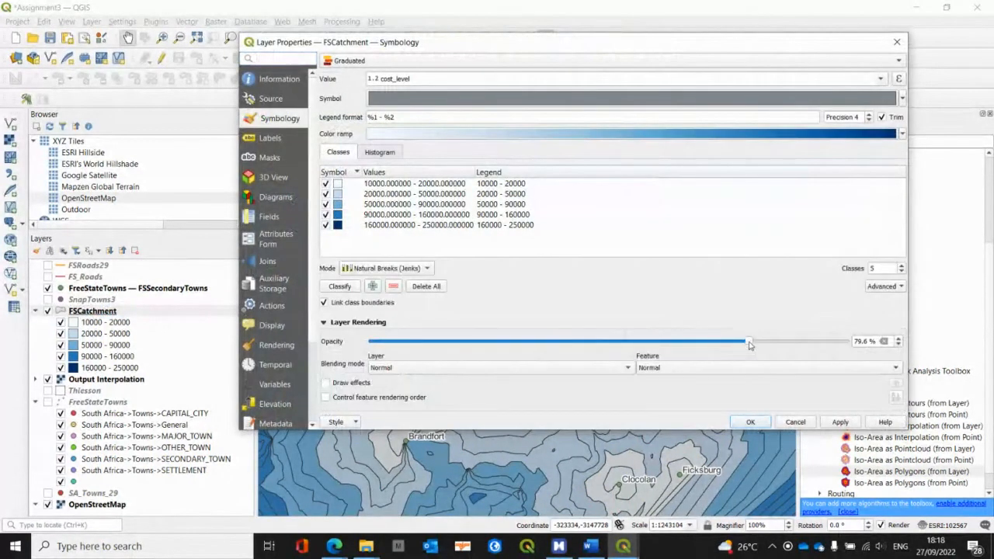
drag(749, 345, 534, 348)
click(741, 422)
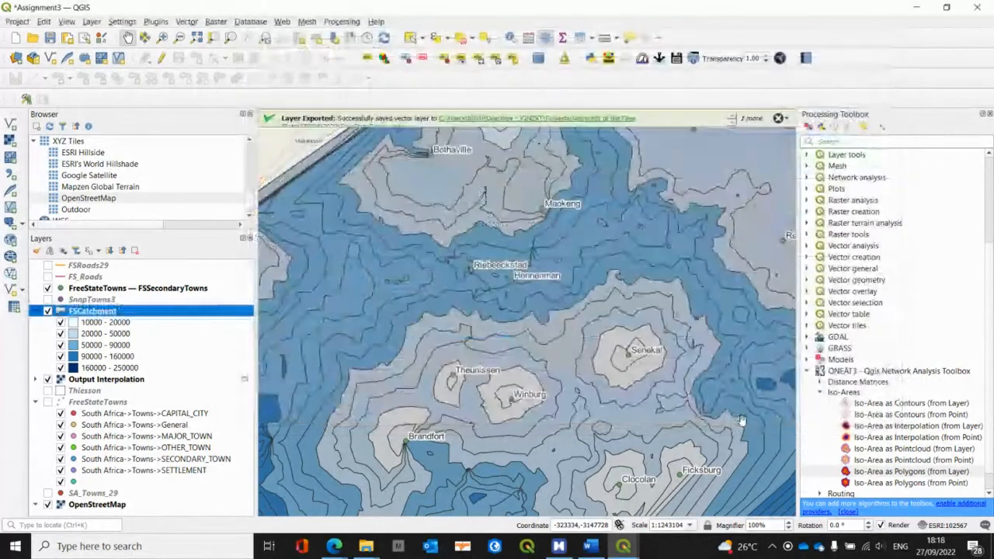
Step: Set the FSCatchment layer's opacity to 74.6% in its layer rendering settings and apply it
double_click(60, 312)
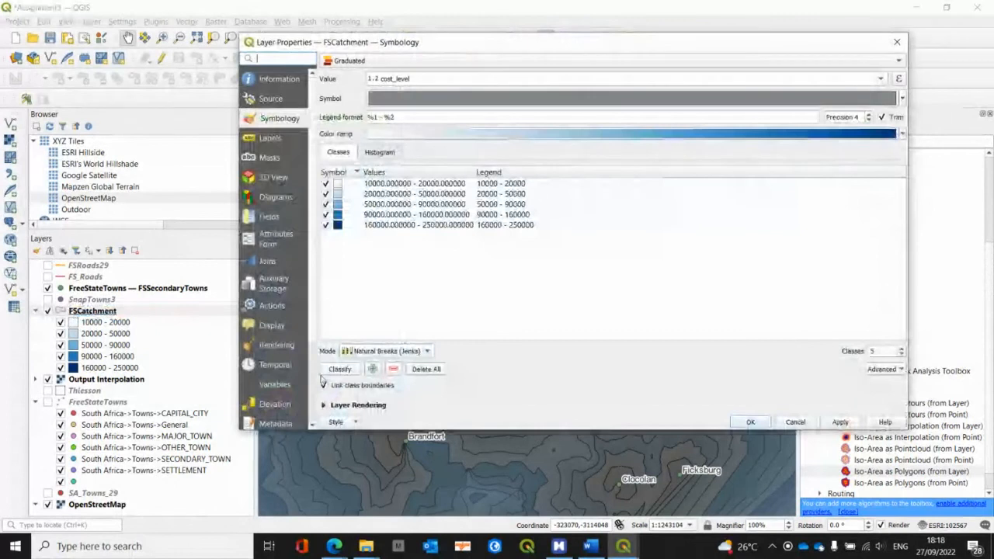
click(324, 405)
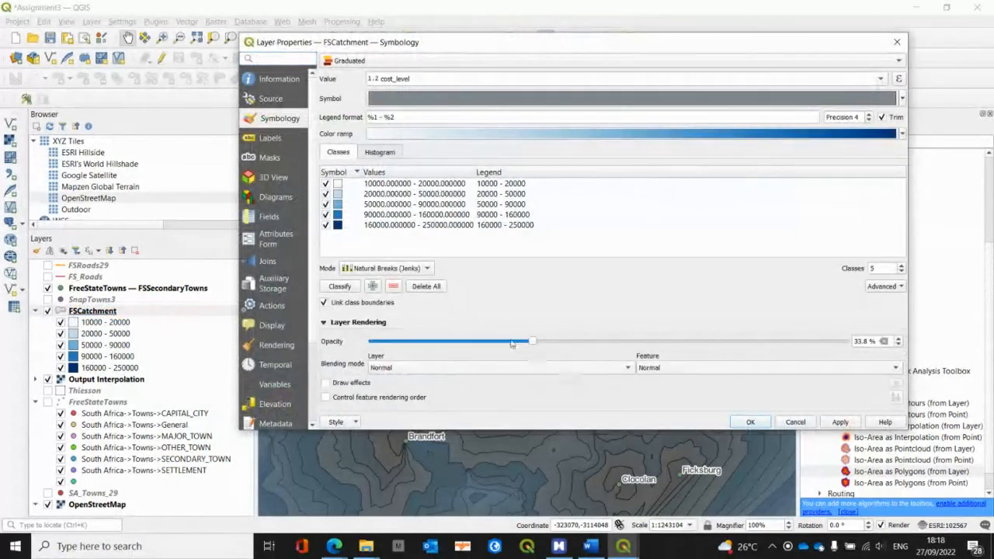
drag(533, 342, 721, 374)
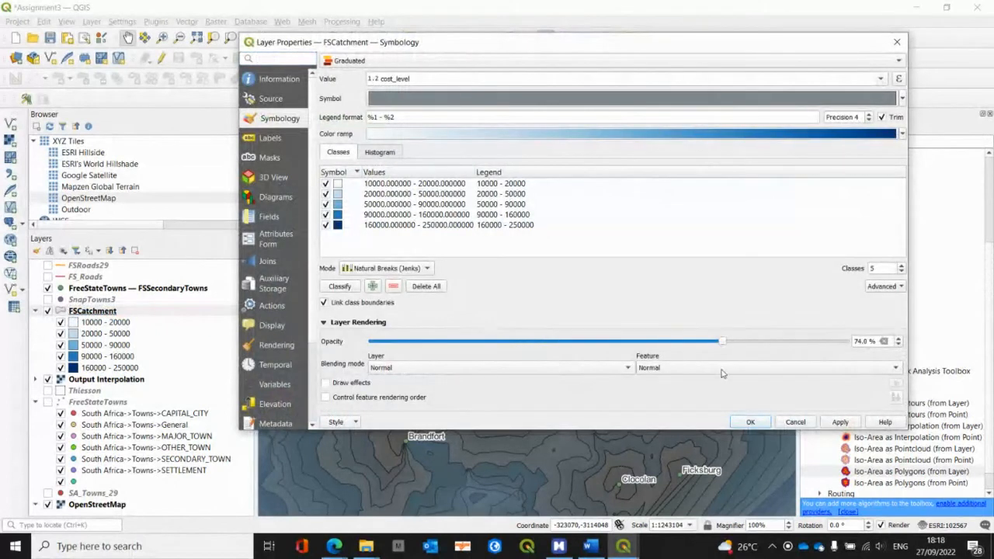
click(750, 421)
scroll(666, 382, up, 1)
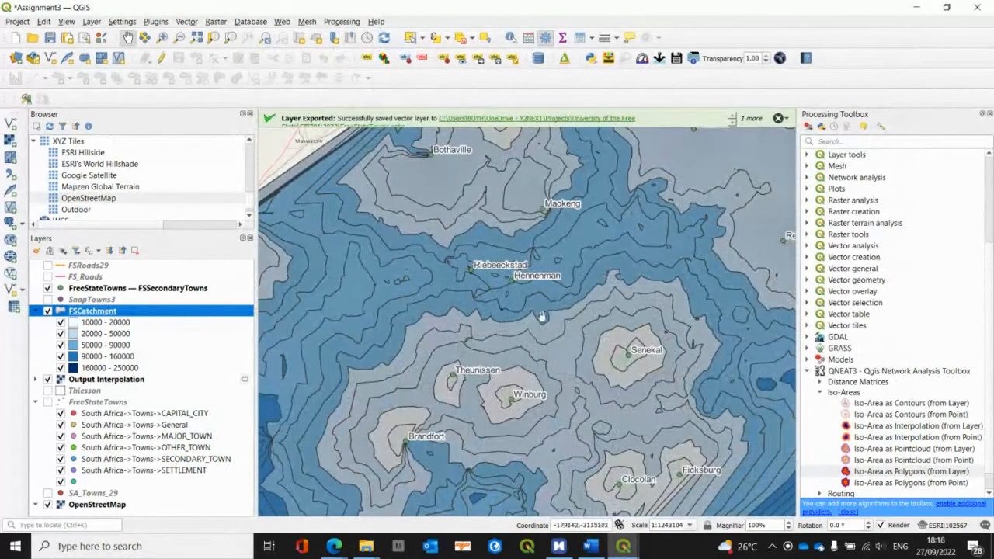
Step: Switch to the Assignment 3 map in MindManager and examine the example catchment map's shading around the towns
key(alt+Tab)
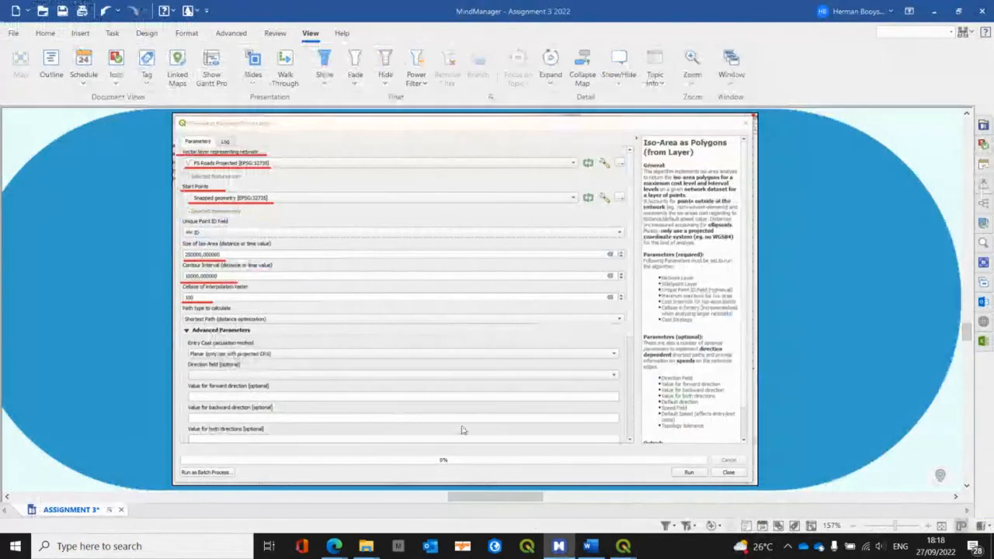
drag(503, 498, 737, 500)
click(764, 301)
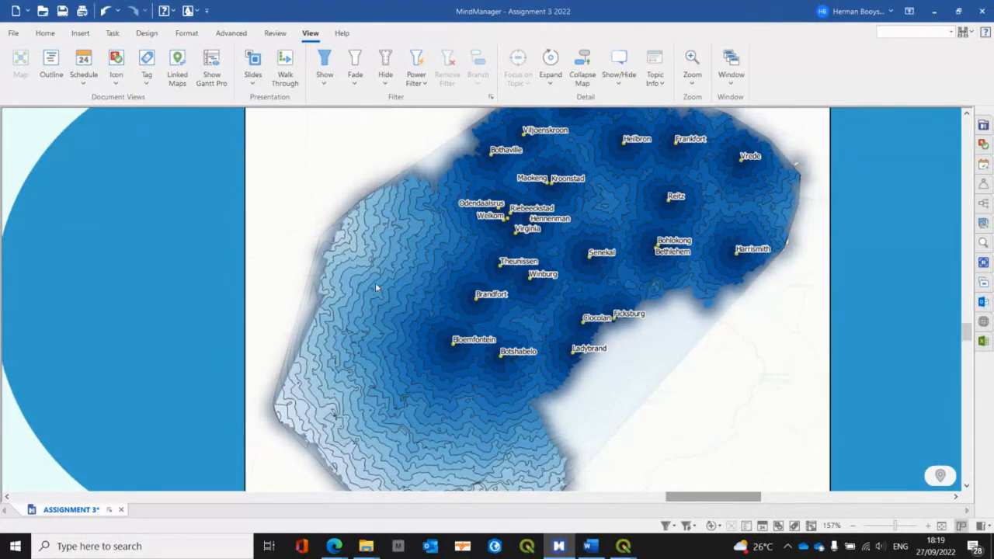
Step: Return to QGIS and invert FSCatchment's Blues color ramp so the lowest cost levels are darkest
key(alt+Tab)
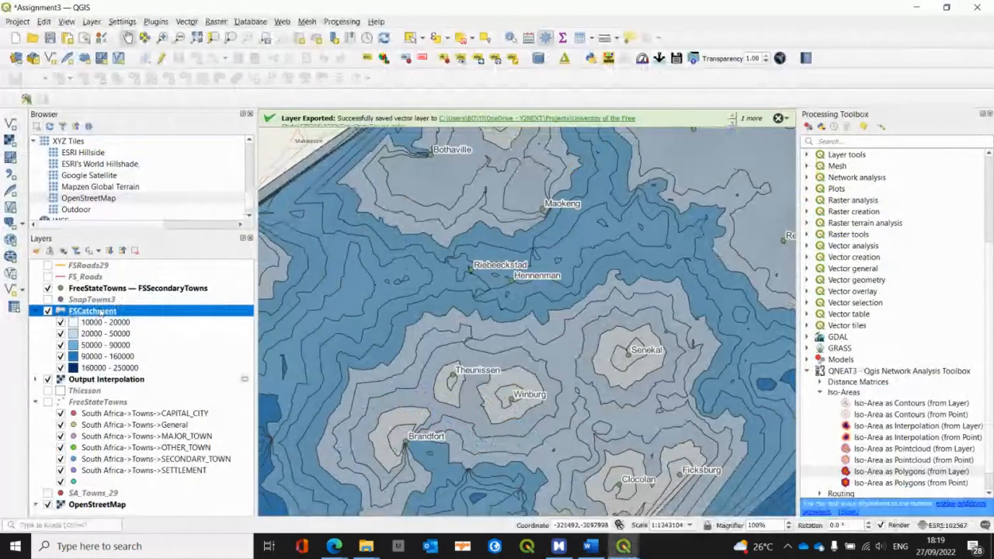
double_click(99, 311)
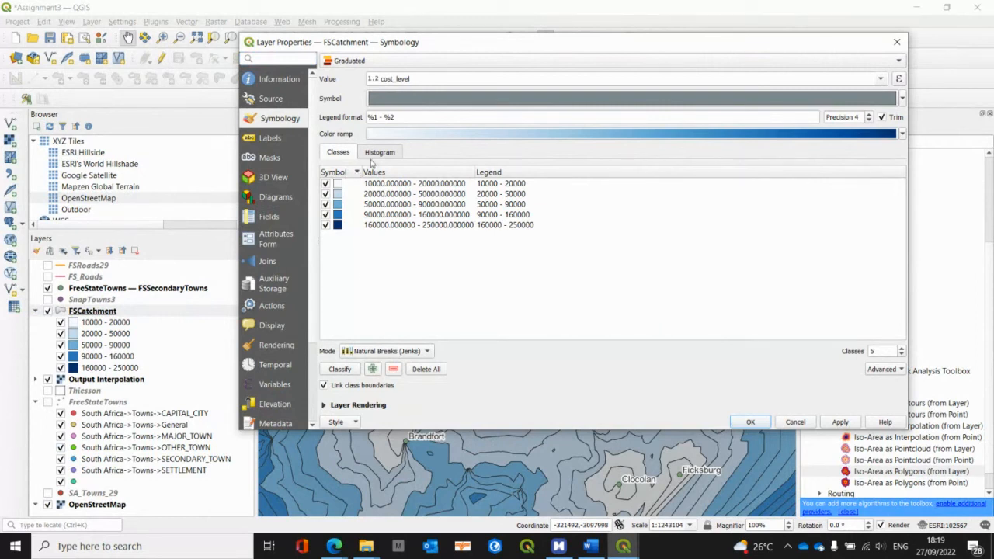
click(904, 136)
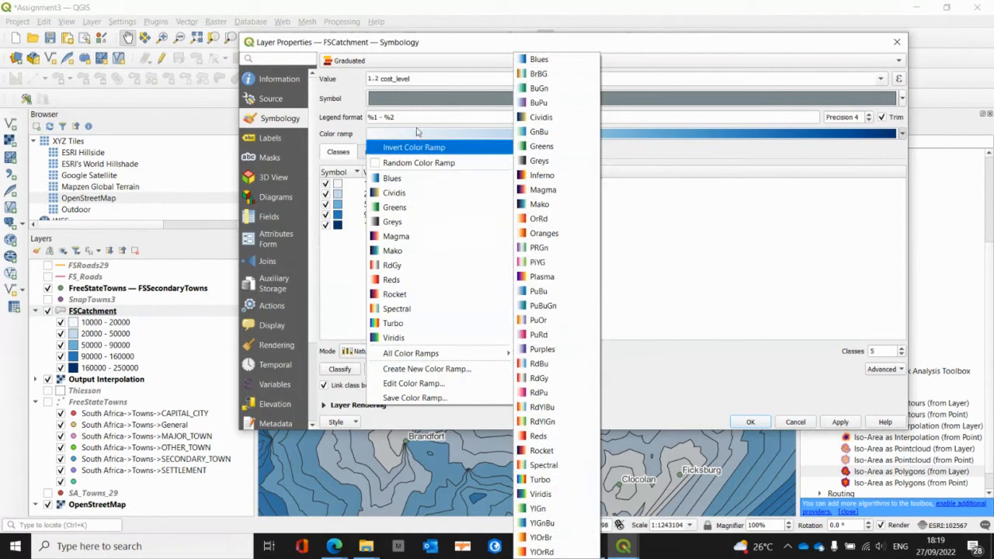
click(414, 147)
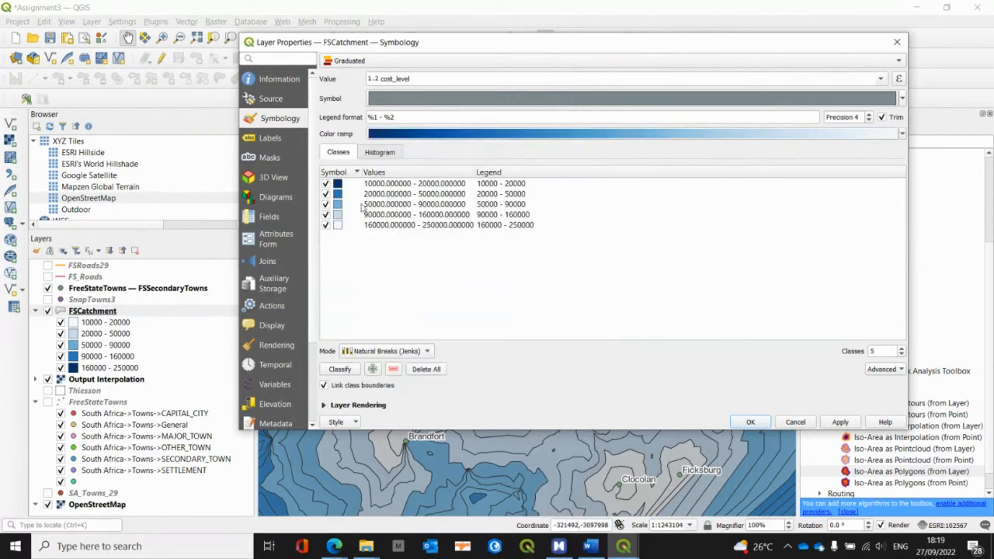
click(765, 424)
scroll(622, 376, down, 1)
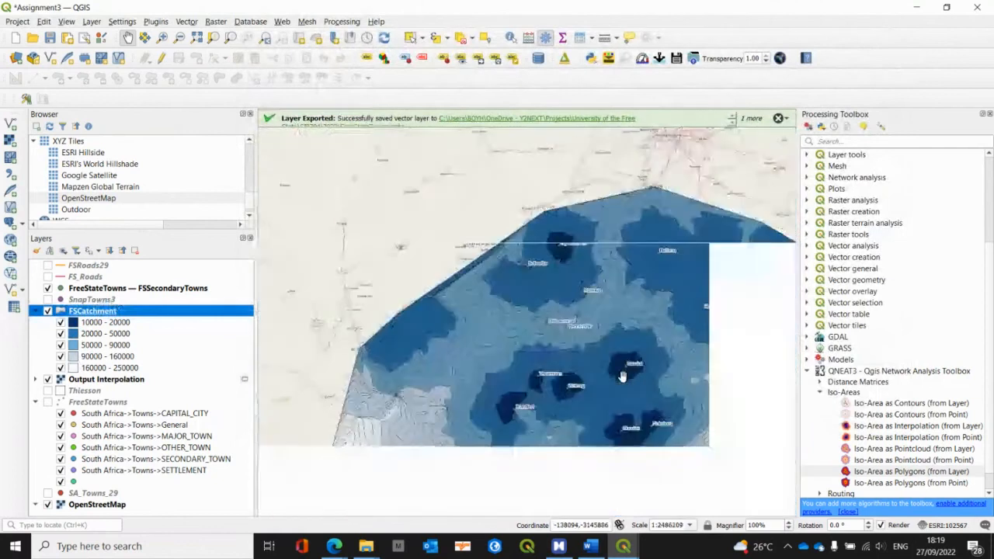
scroll(621, 377, up, 1)
drag(599, 407, 549, 448)
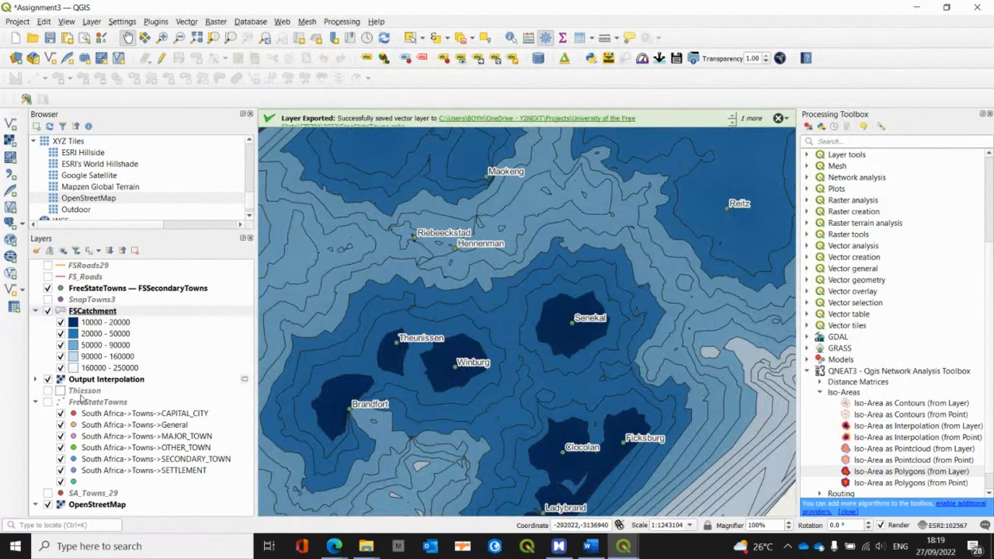
Step: Move the Thiesson layer directly above FSCatchment in the layer order and make it visible
drag(84, 391, 103, 310)
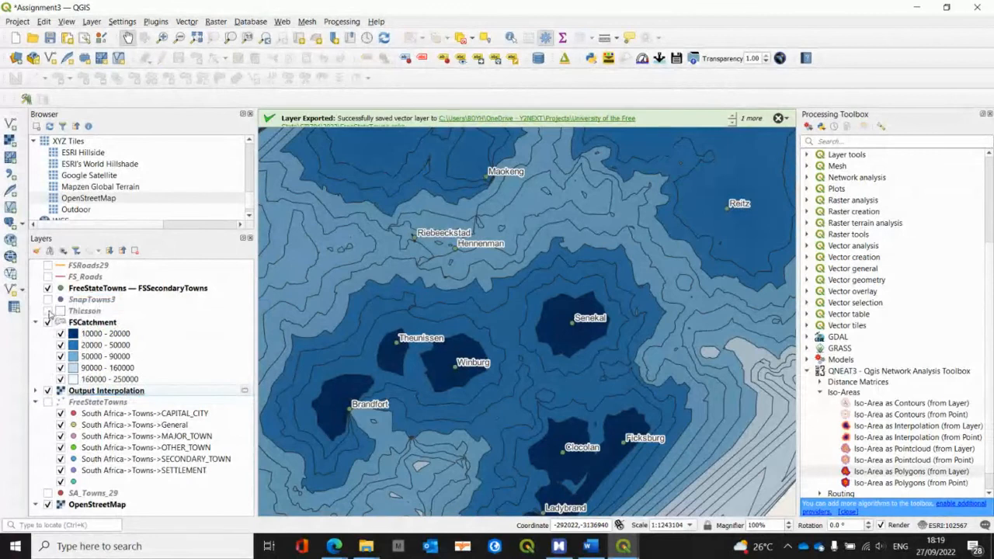
click(60, 311)
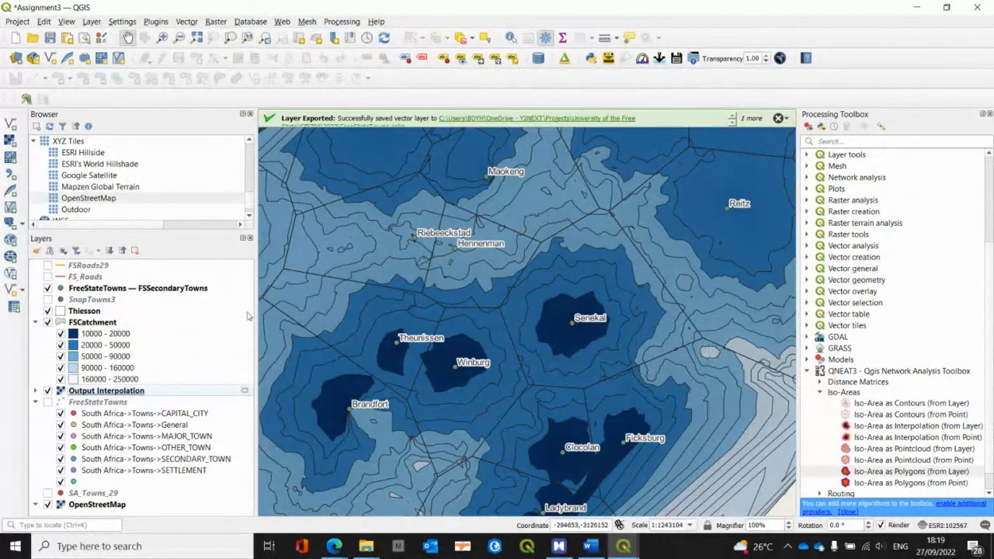
Step: Hide the Output Interpolation raster, keeping FSCatchment visible, and compare its bands with the Thiesson polygons over OpenStreetMap
click(51, 326)
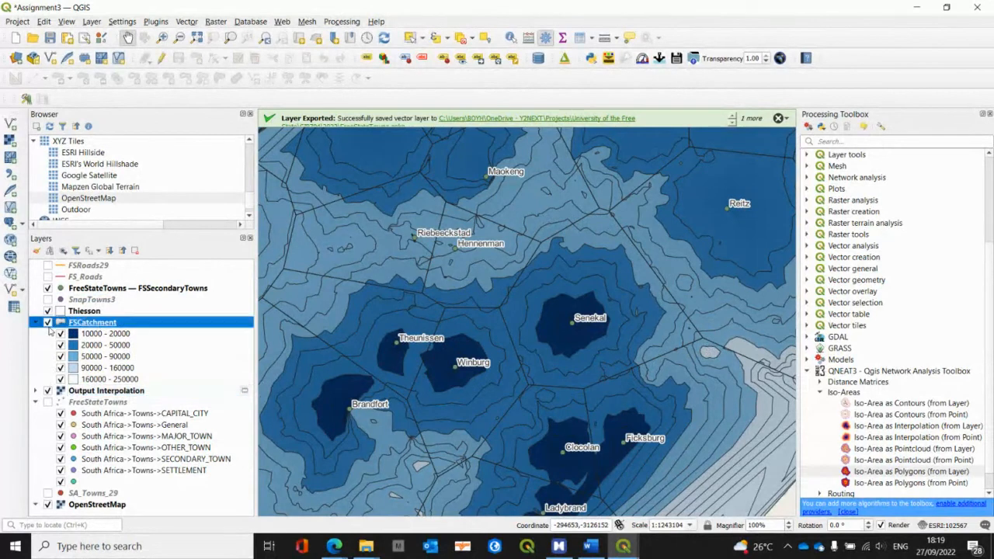
click(47, 322)
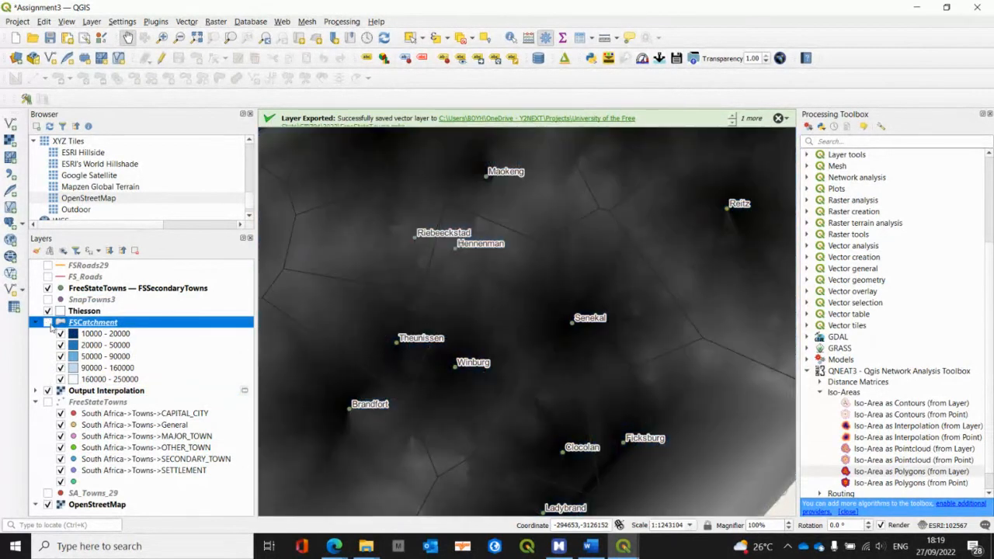
click(47, 391)
click(117, 395)
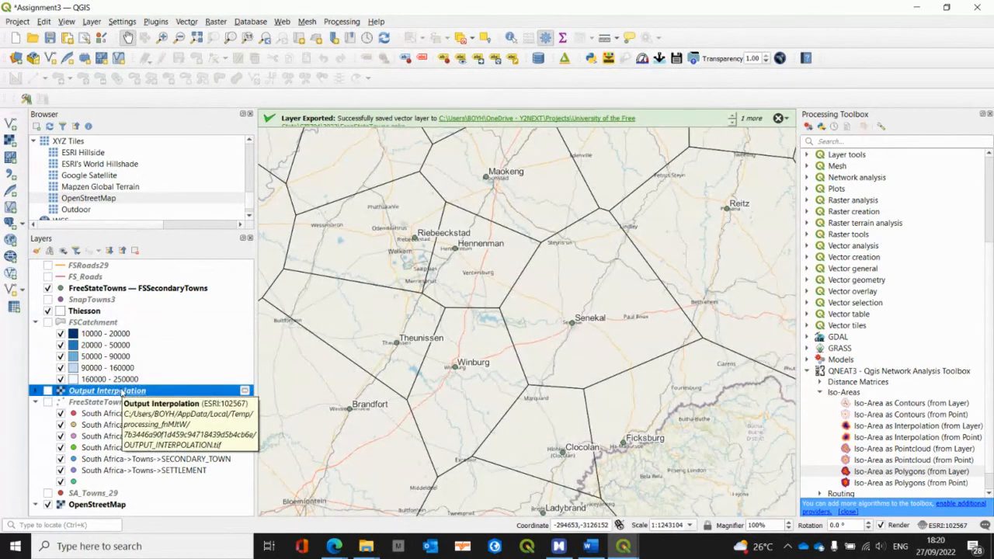
click(48, 321)
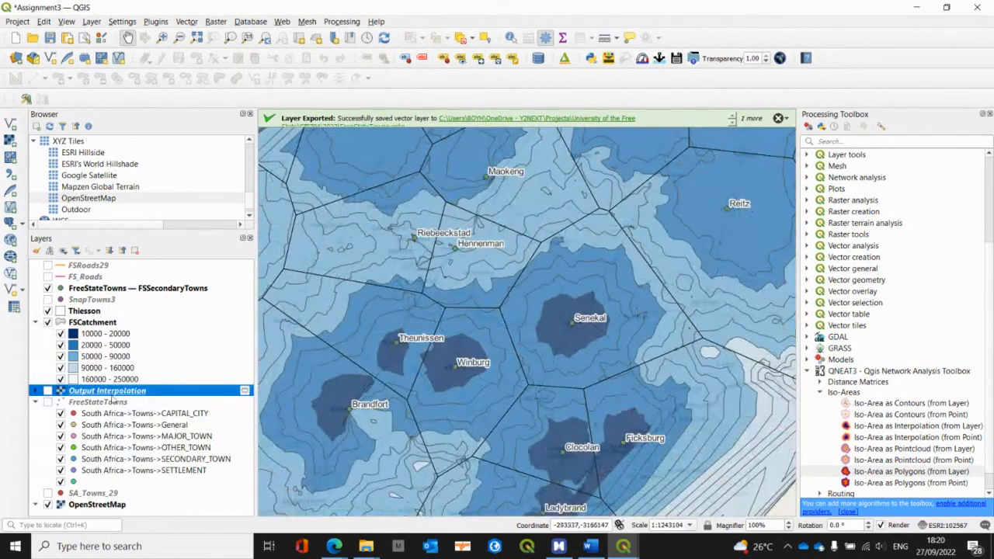
scroll(413, 395, down, 1)
drag(425, 420, 516, 411)
scroll(514, 352, up, 1)
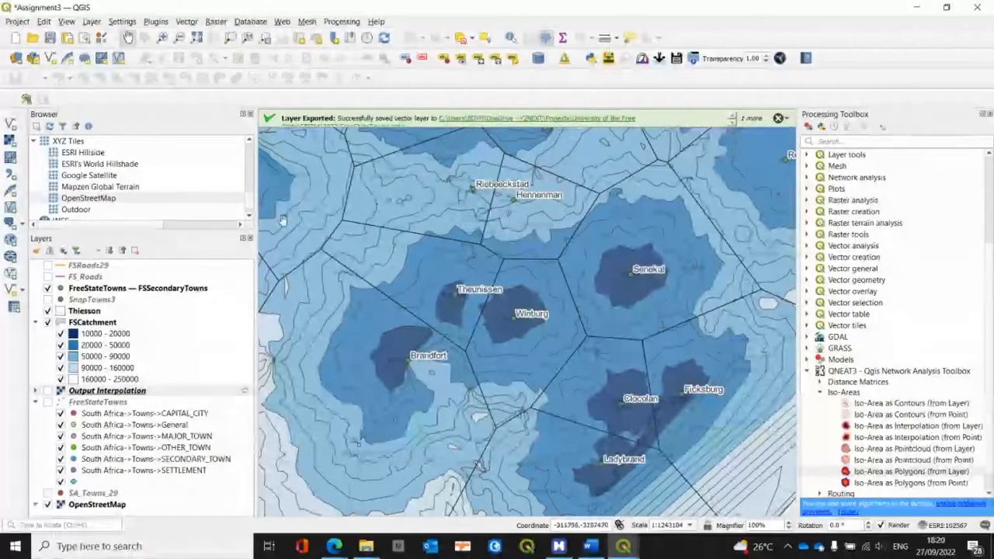
Step: Save the project without closing it and create a new print layout titled Assignment3
click(50, 38)
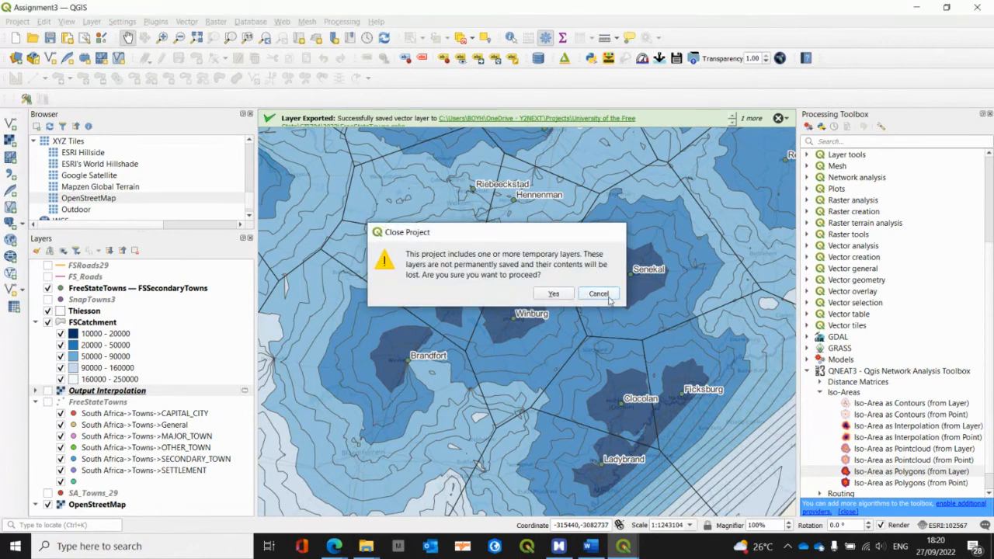
click(599, 295)
click(17, 23)
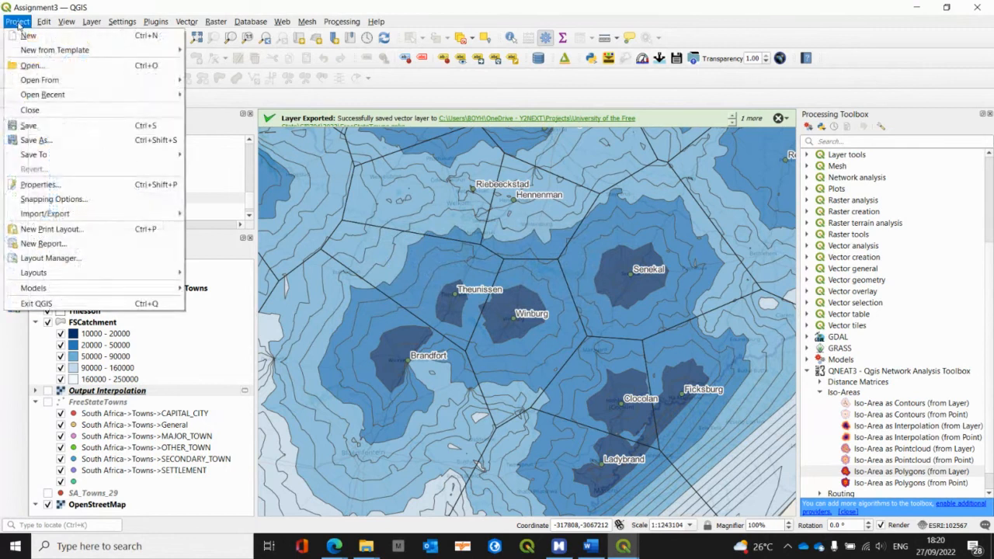
click(85, 229)
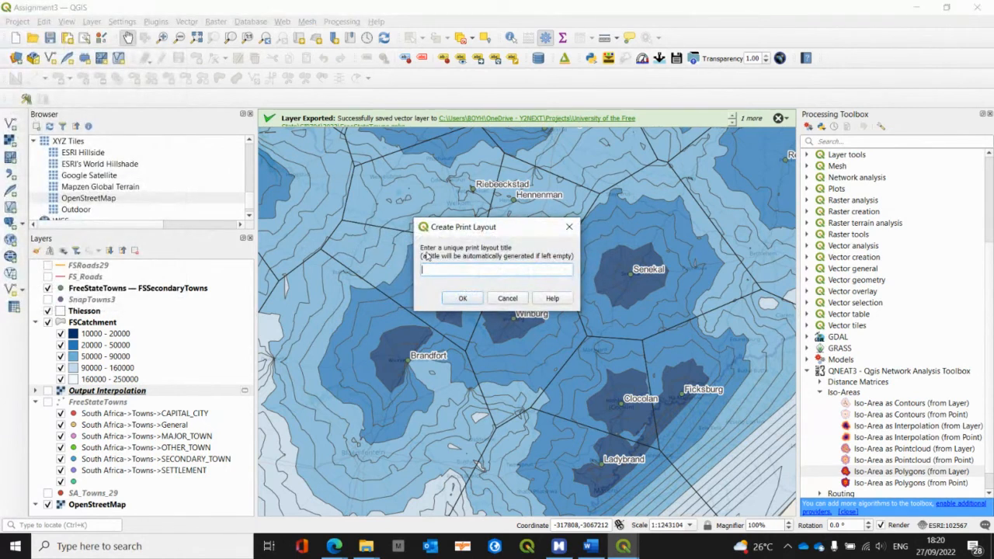
text(Assignment3)
click(460, 299)
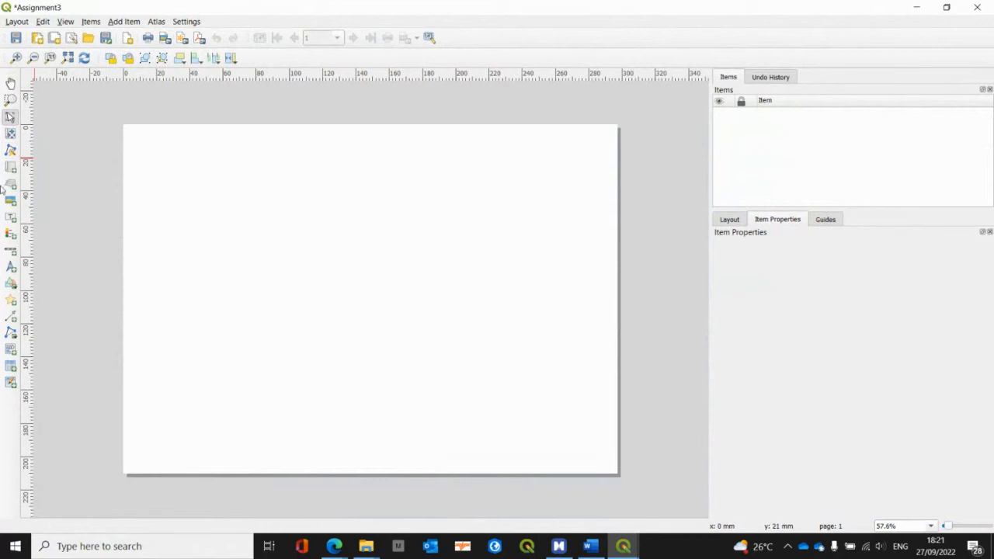
Step: Add a map about 206 mm wide and 158 mm high to the layout page, starting near its upper-left corner
click(124, 22)
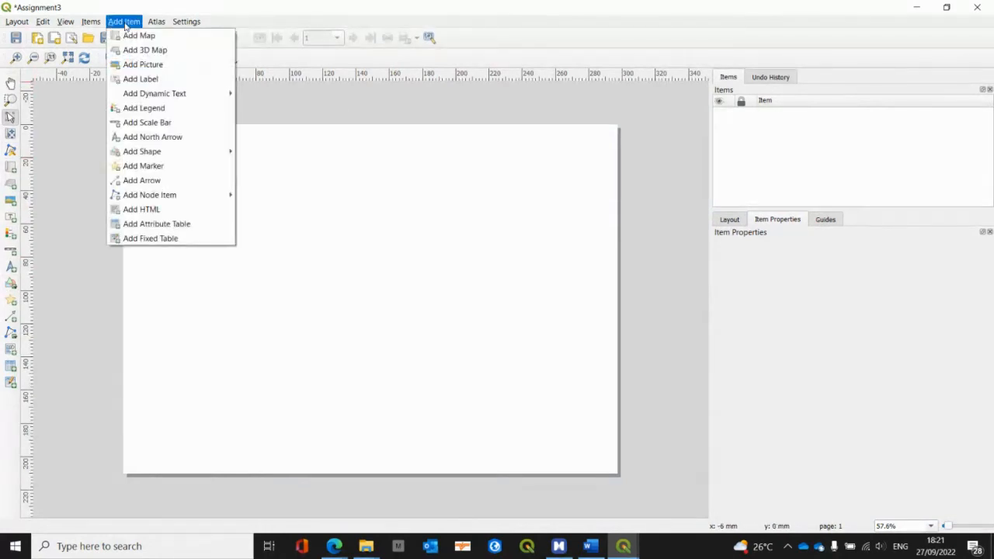
click(129, 35)
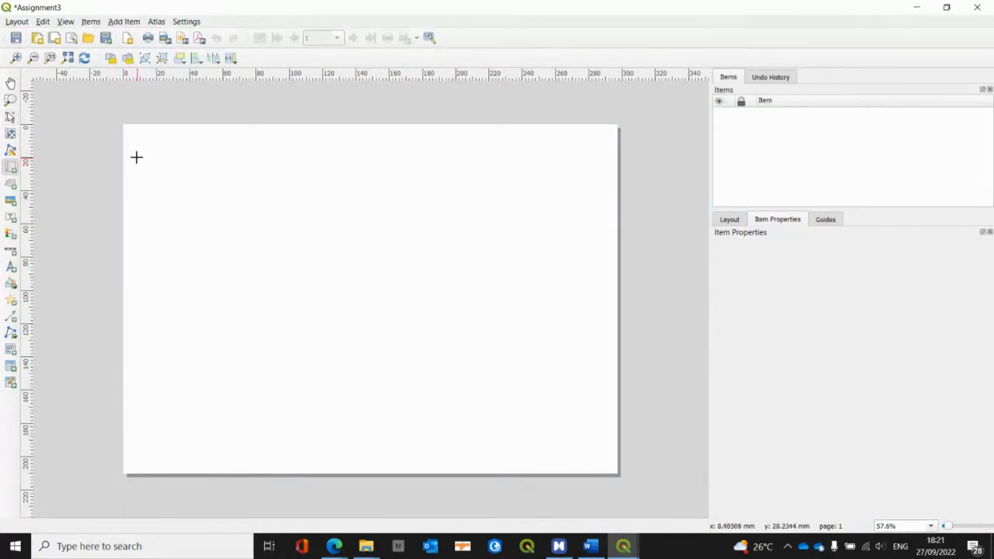
drag(137, 157, 479, 419)
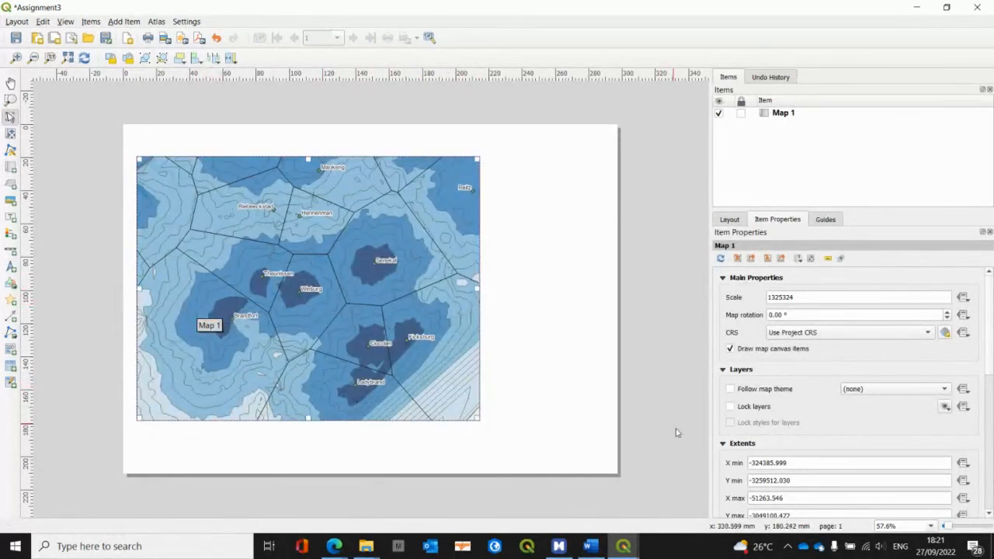
Step: Enable a frame around the map on the layout page
scroll(772, 458, down, 2)
scroll(772, 458, down, 5)
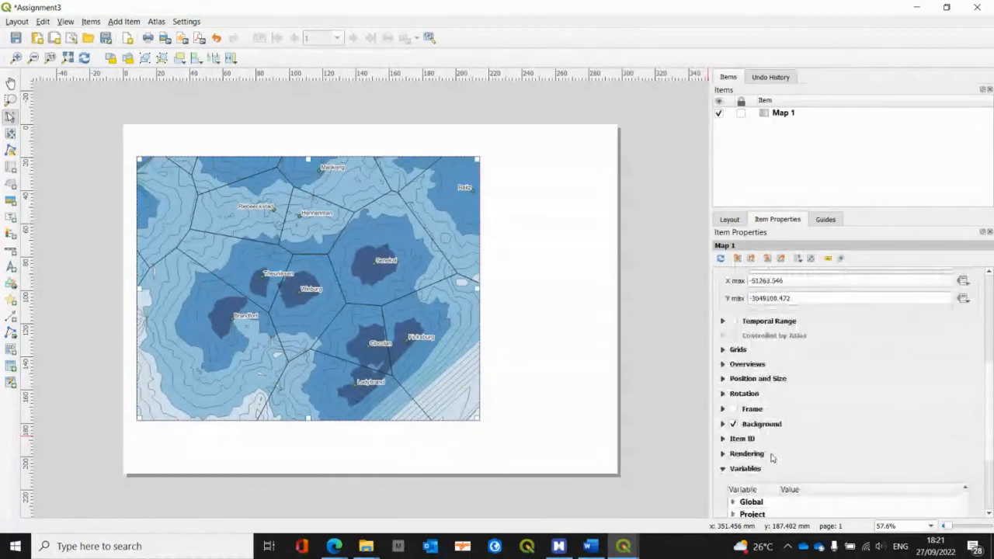
click(733, 410)
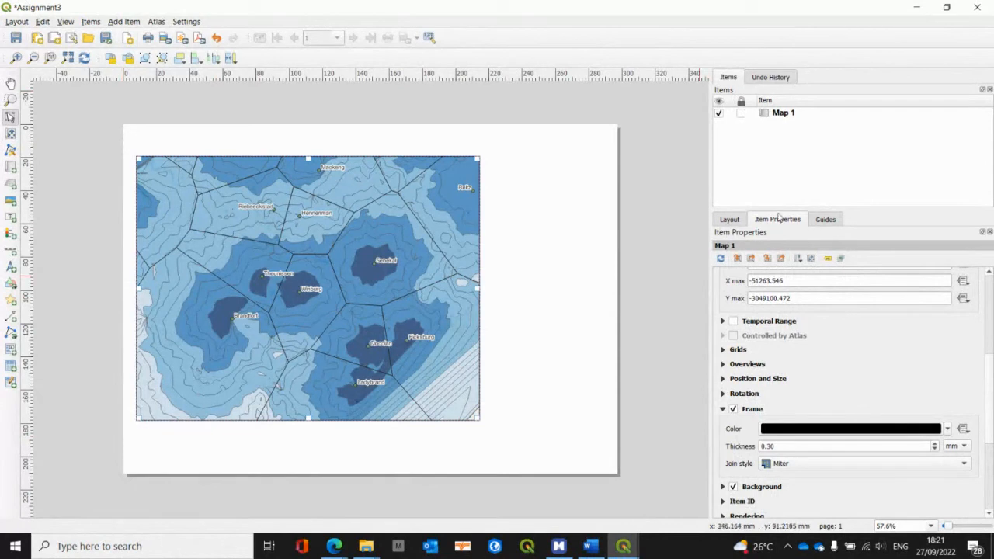
click(63, 136)
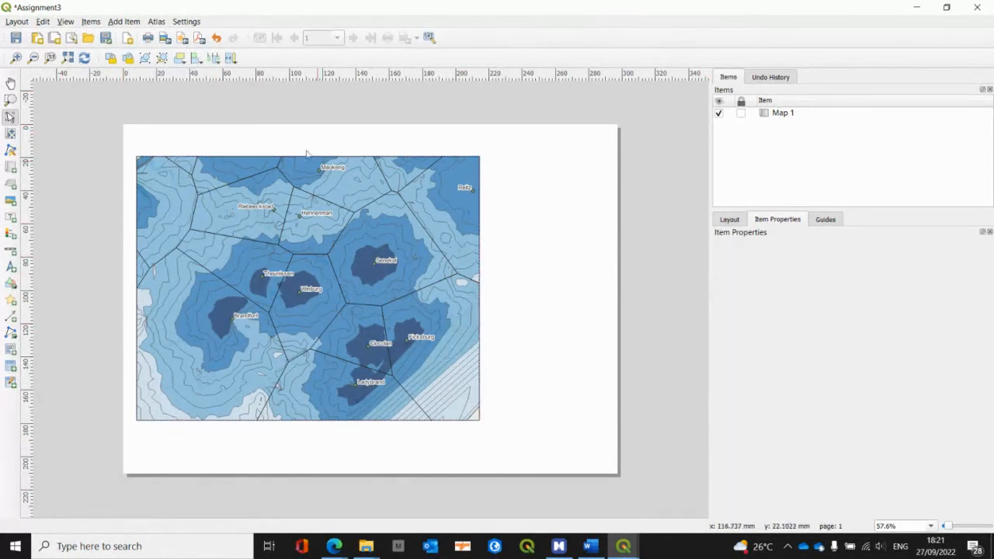
Step: Add a label about 140 mm wide above the map with the text "Free State Catchment Areas"
click(123, 22)
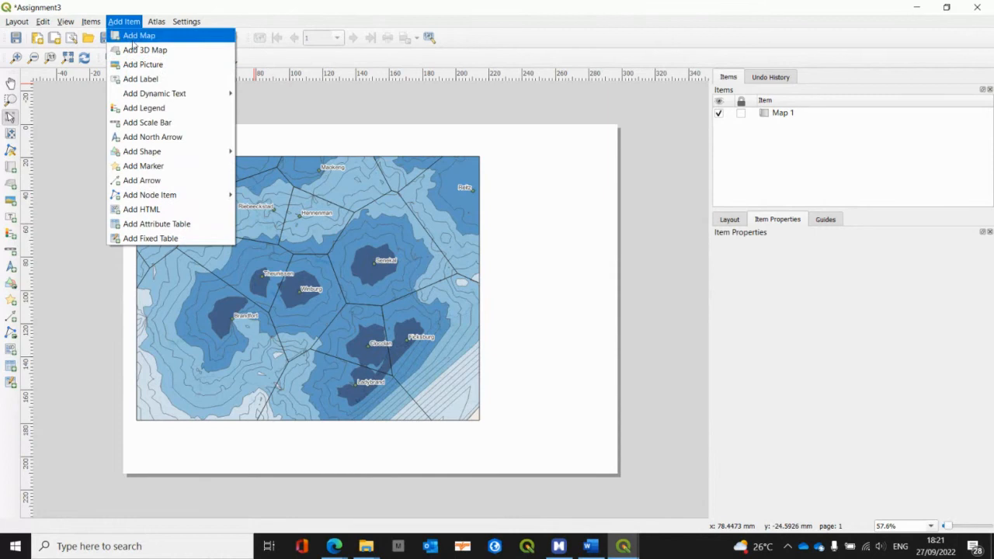
click(140, 78)
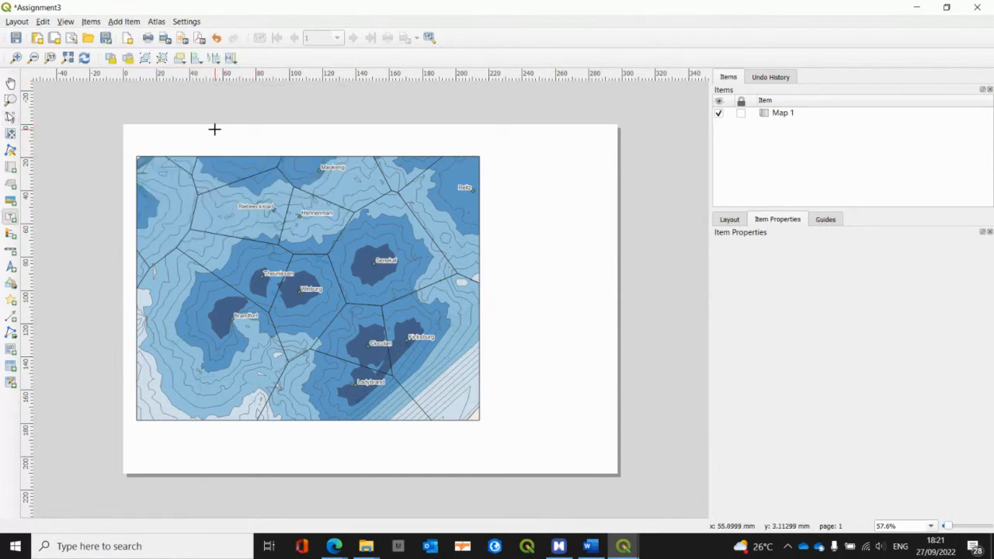
drag(215, 129, 449, 149)
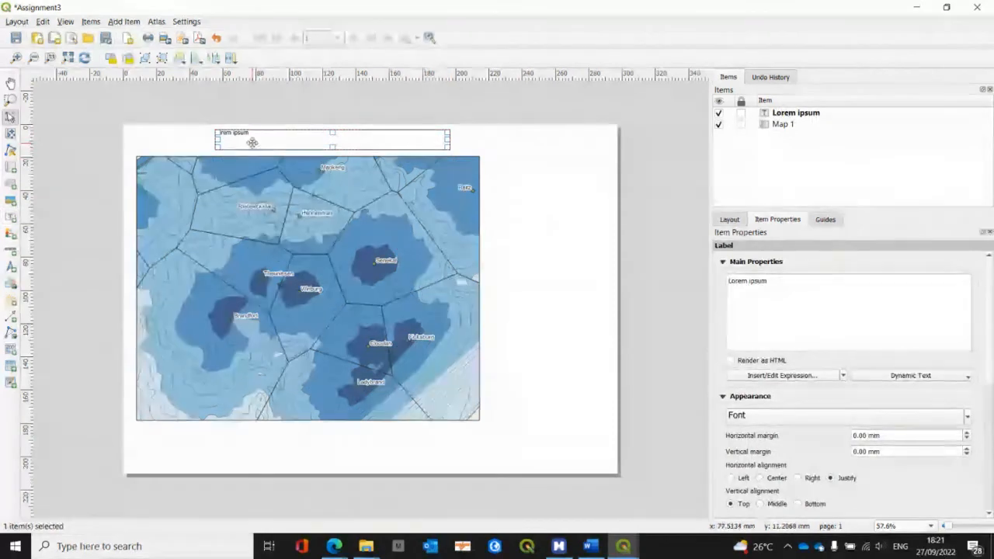
triple_click(770, 281)
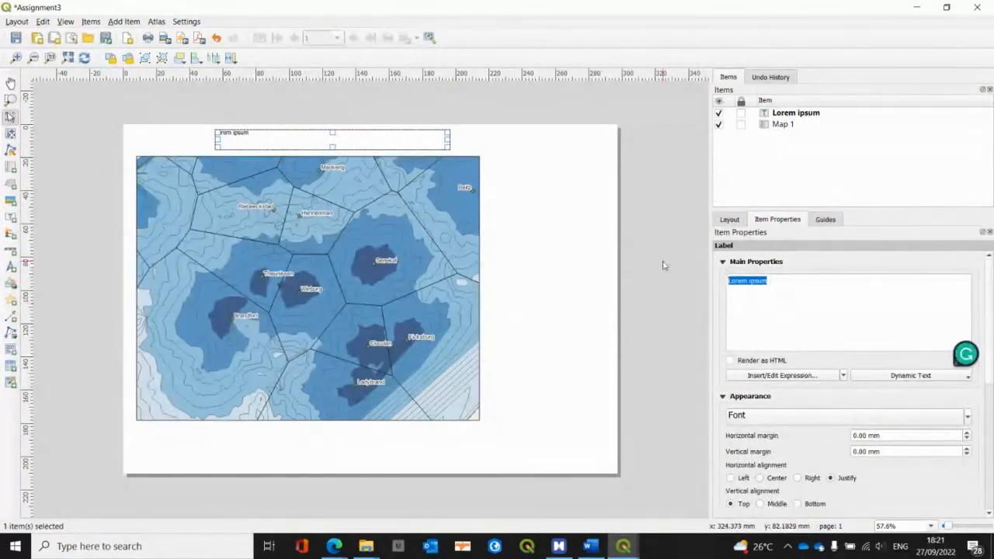
text(Fr)
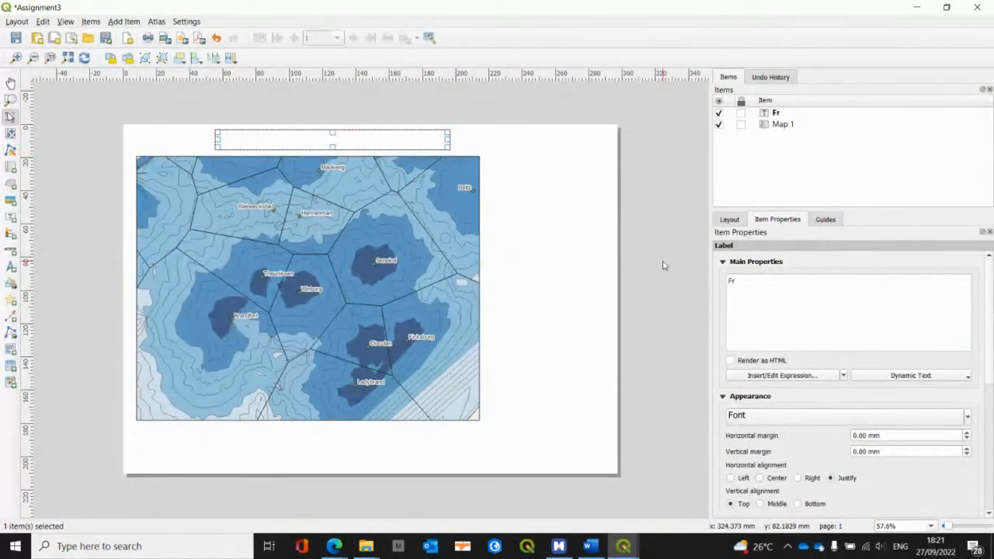
text(ee Sta)
text(te Catc)
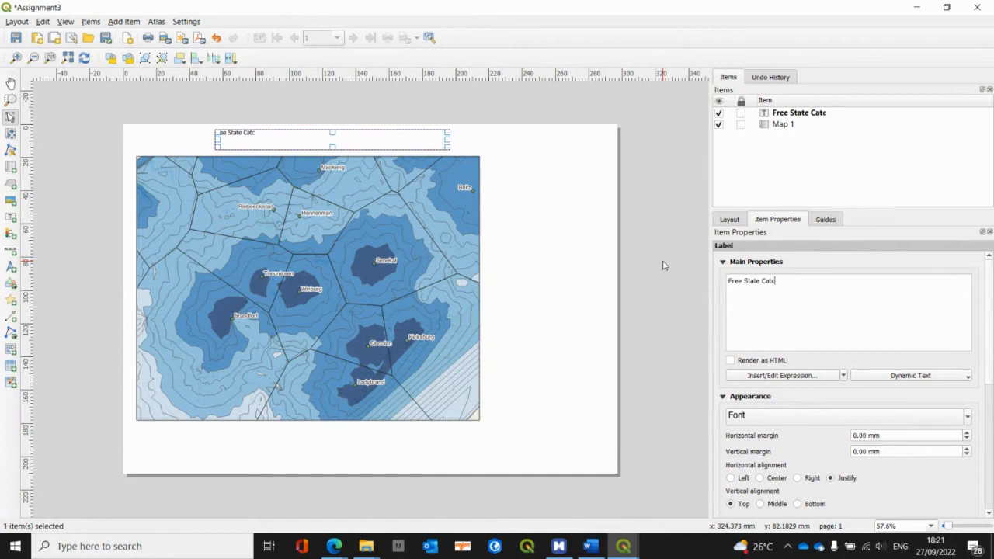
text(hment Areas)
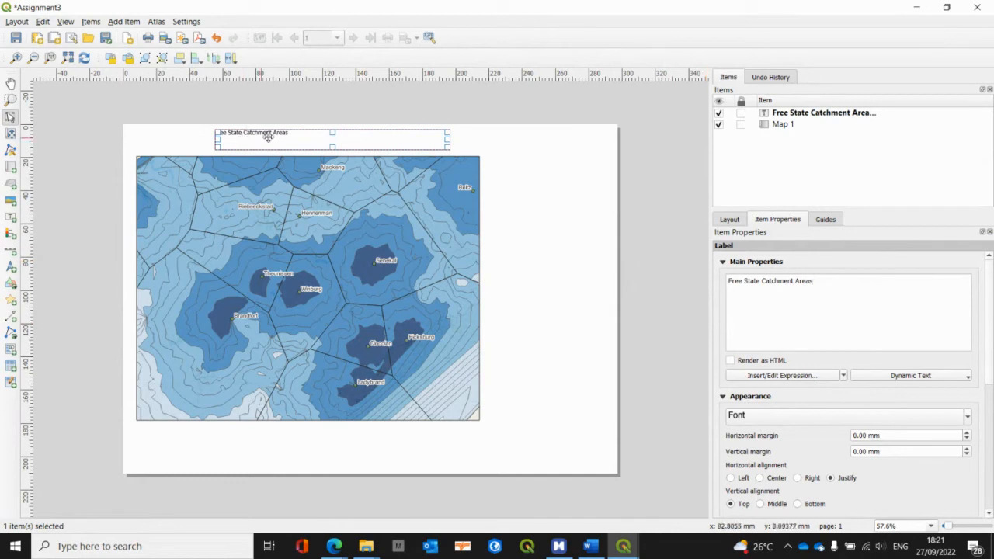
Step: Set the title label's font size to 18 points and check its remaining font settings
click(968, 417)
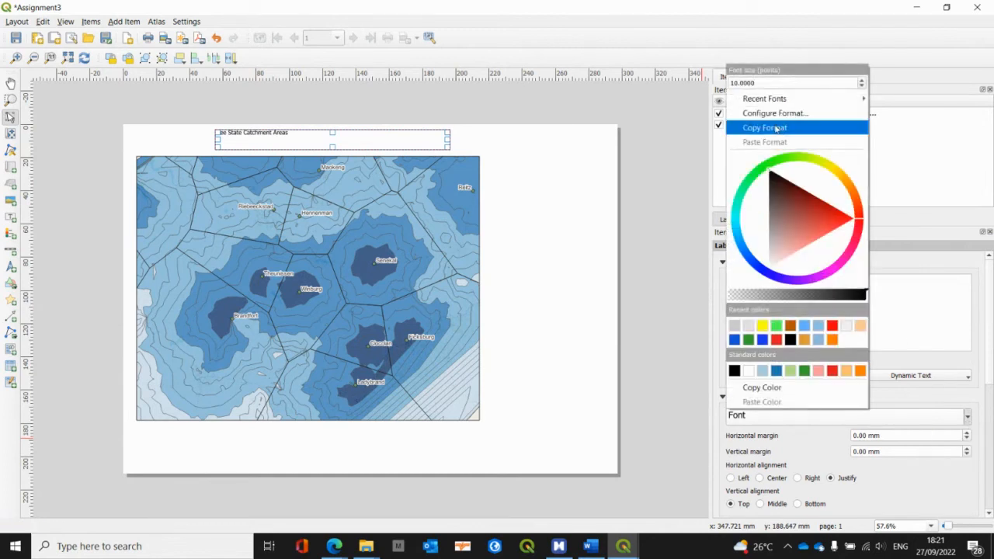
drag(762, 82, 684, 90)
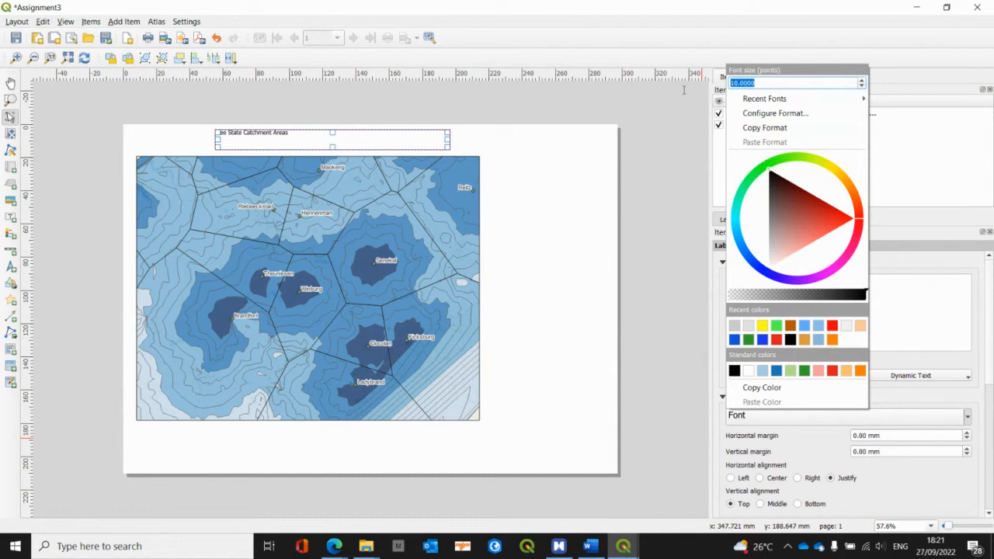
text(16)
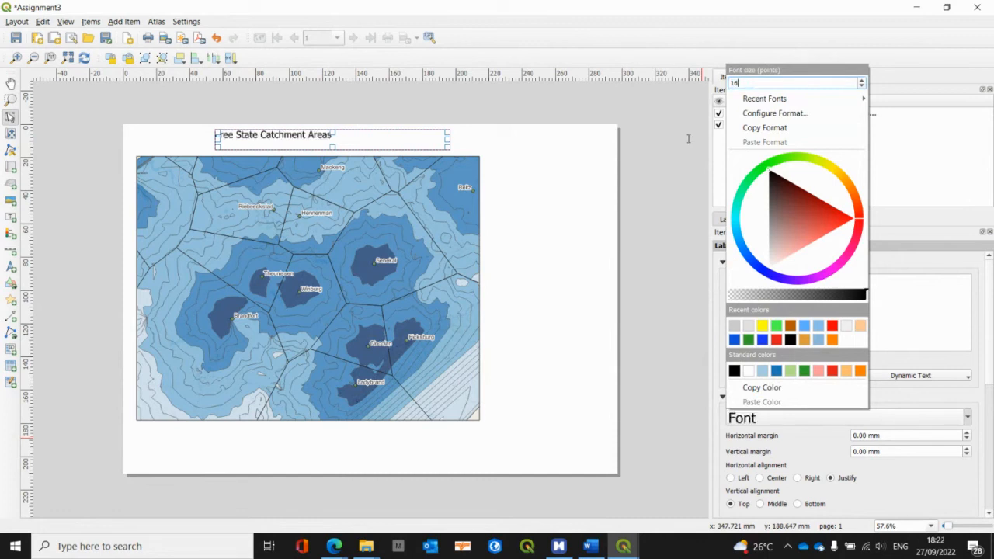
key(BackSpace)
text(8)
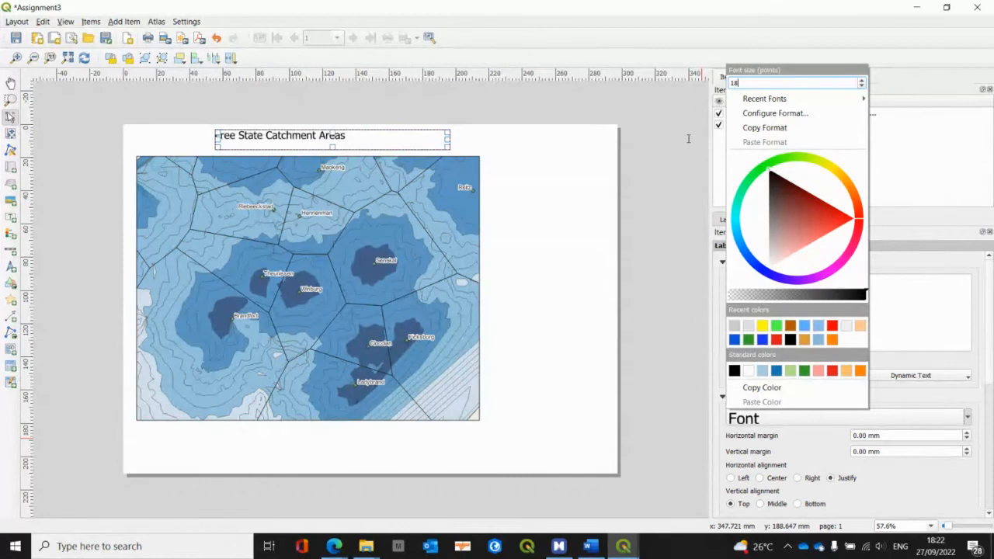
click(913, 182)
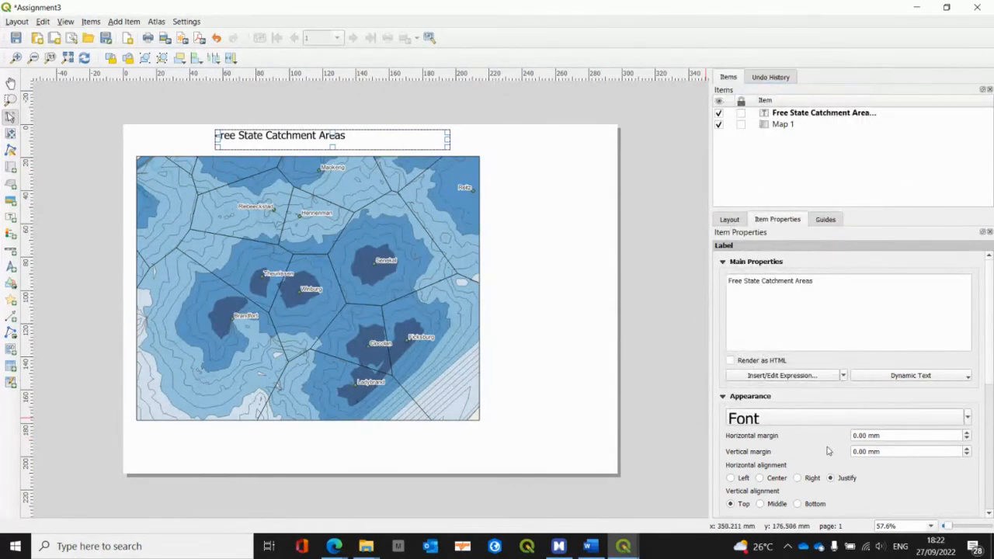
click(805, 420)
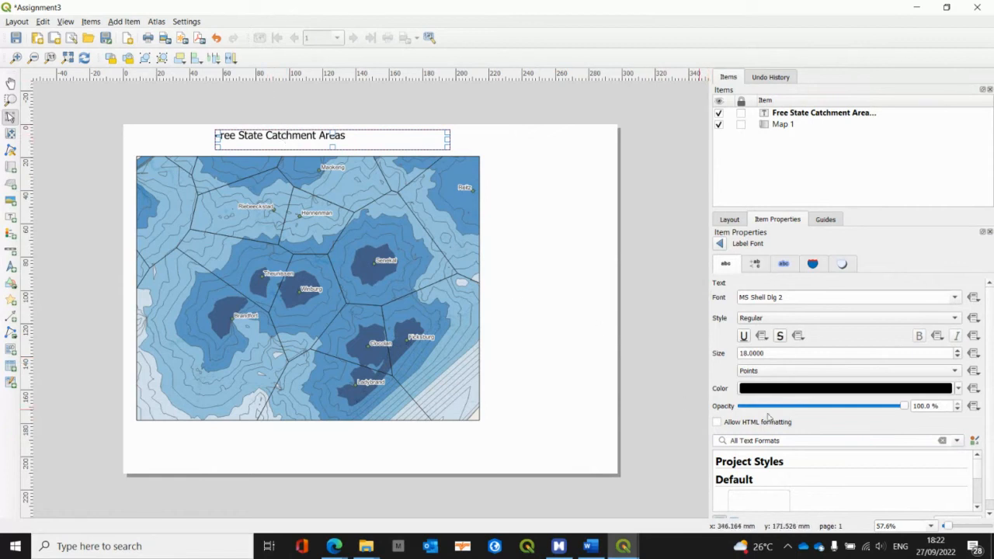
scroll(771, 416, down, 1)
scroll(772, 416, up, 1)
scroll(767, 403, down, 1)
click(719, 245)
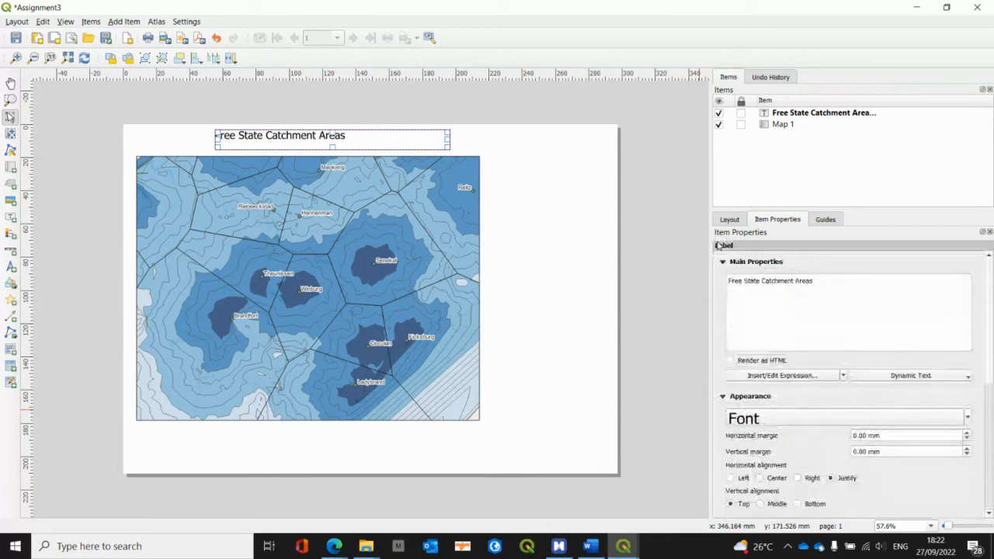
Step: Align the title text to the center horizontally and the middle vertically within its label
click(760, 479)
click(761, 505)
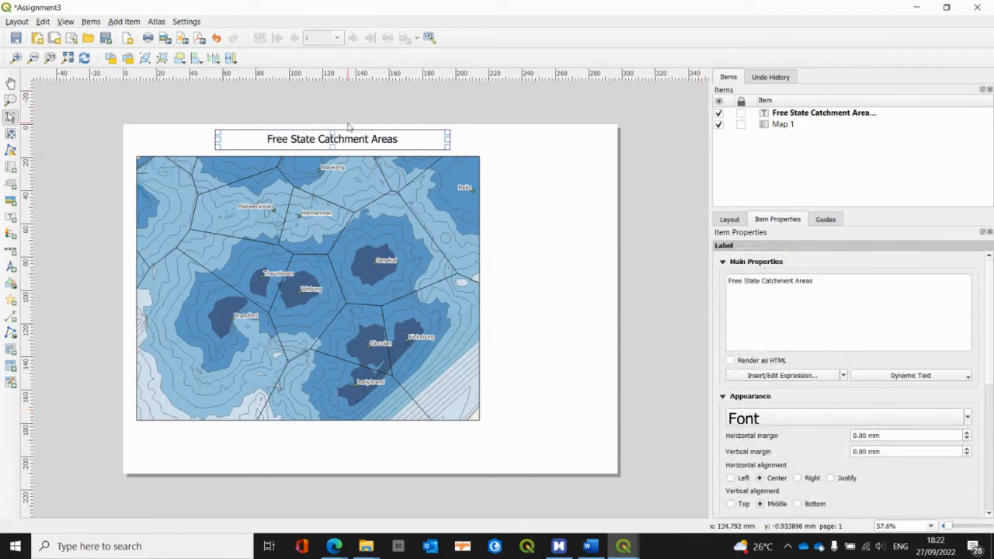
click(98, 244)
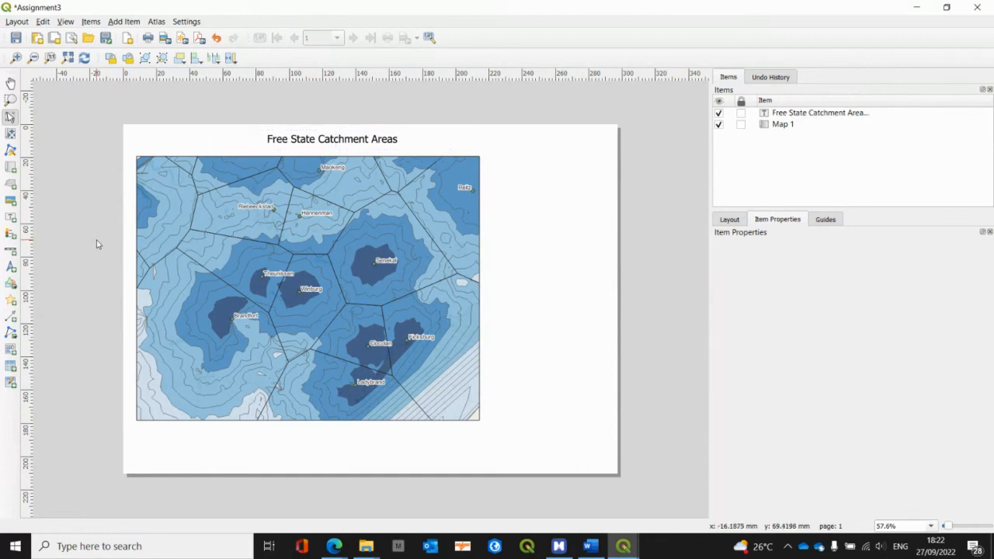
Step: Add a legend beside the map's right edge and compare its entries with the visible layers in the main project
click(122, 22)
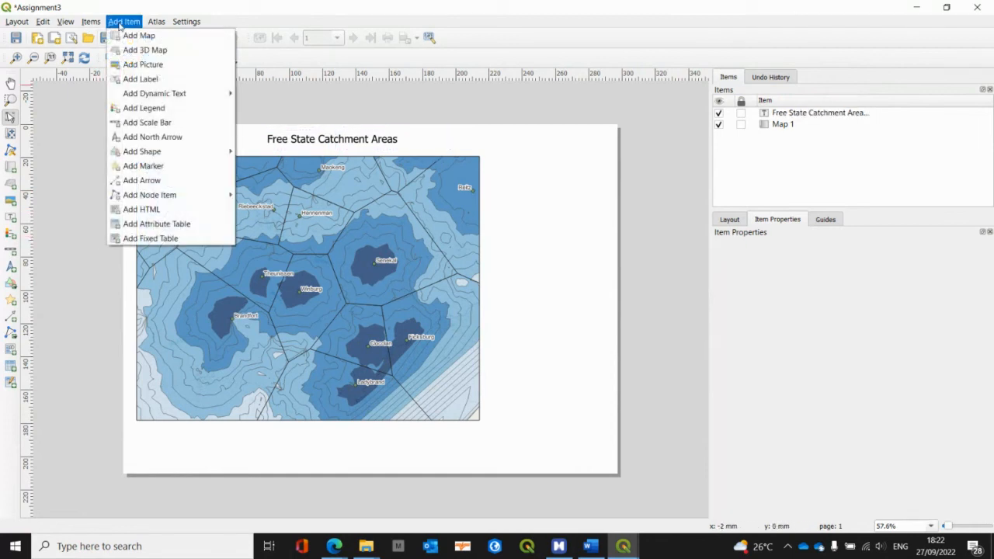
click(152, 108)
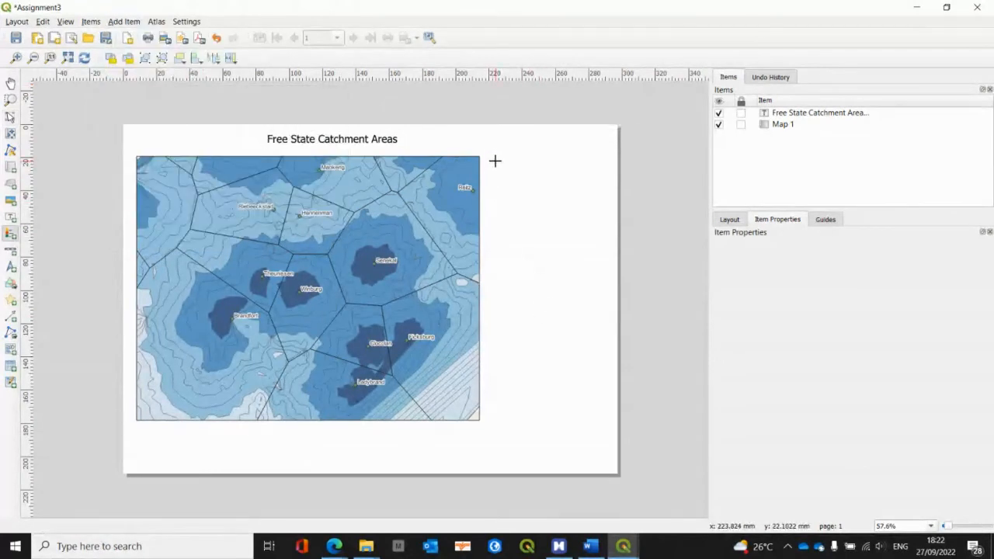
drag(492, 157, 593, 327)
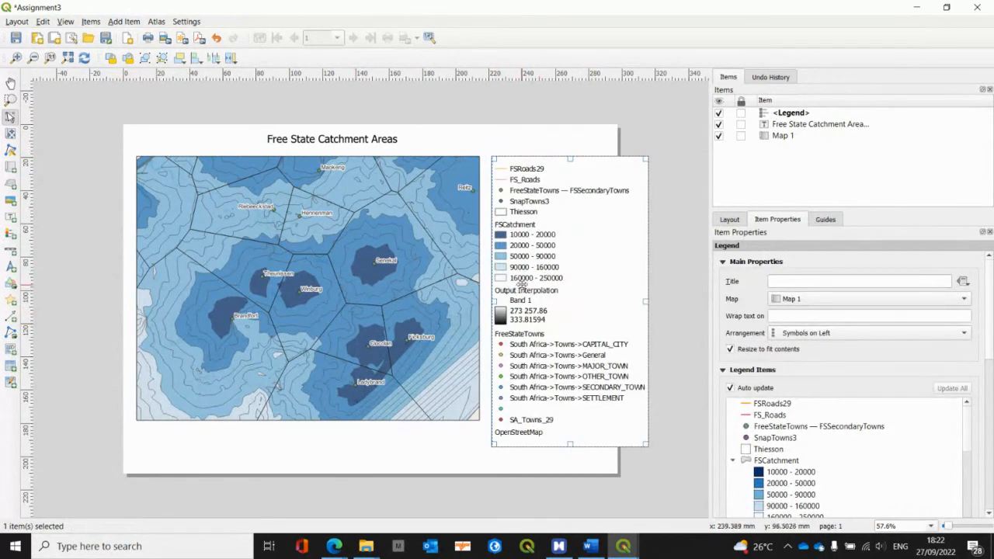
key(alt+Tab)
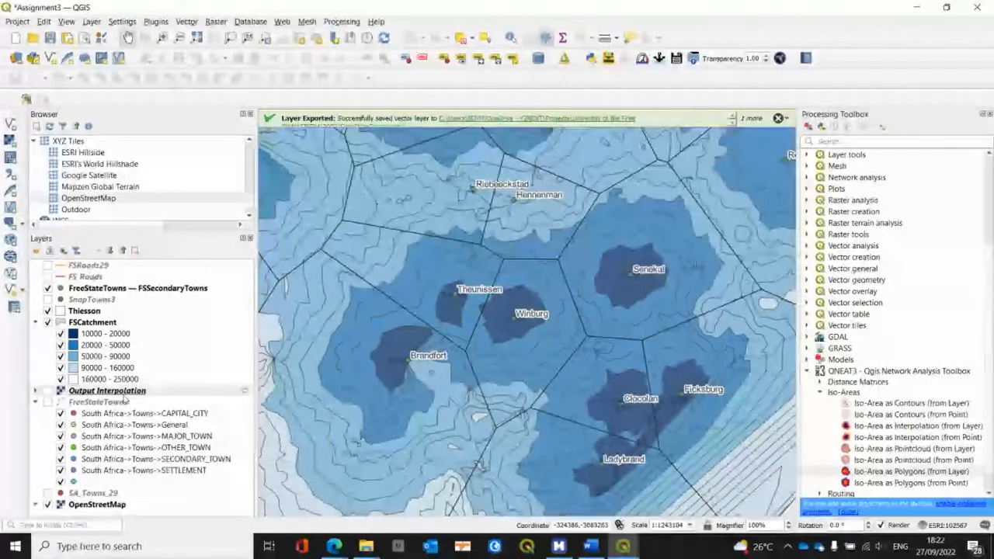
key(alt+Tab)
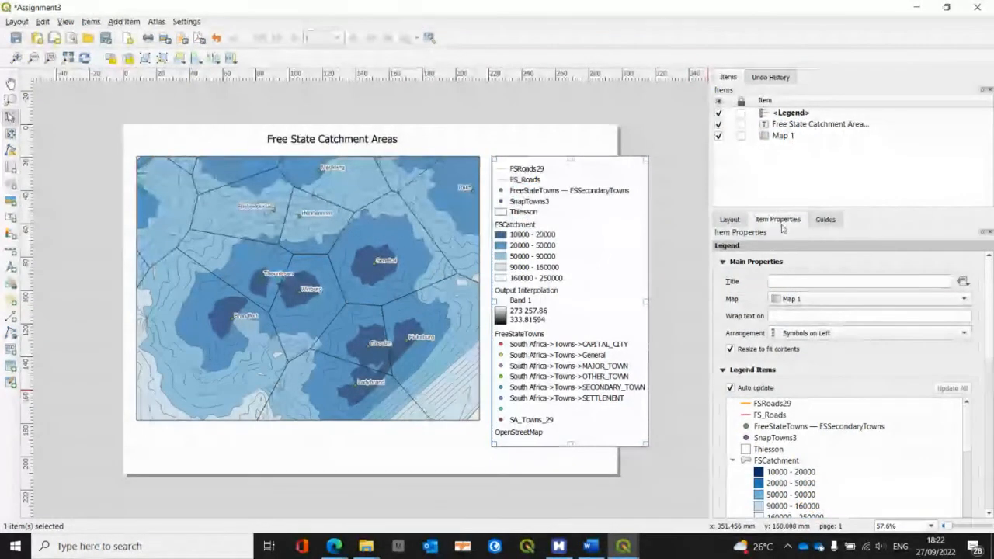
Step: Turn off the legend's automatic updating and remove the FSRoads29 entry from it
click(731, 388)
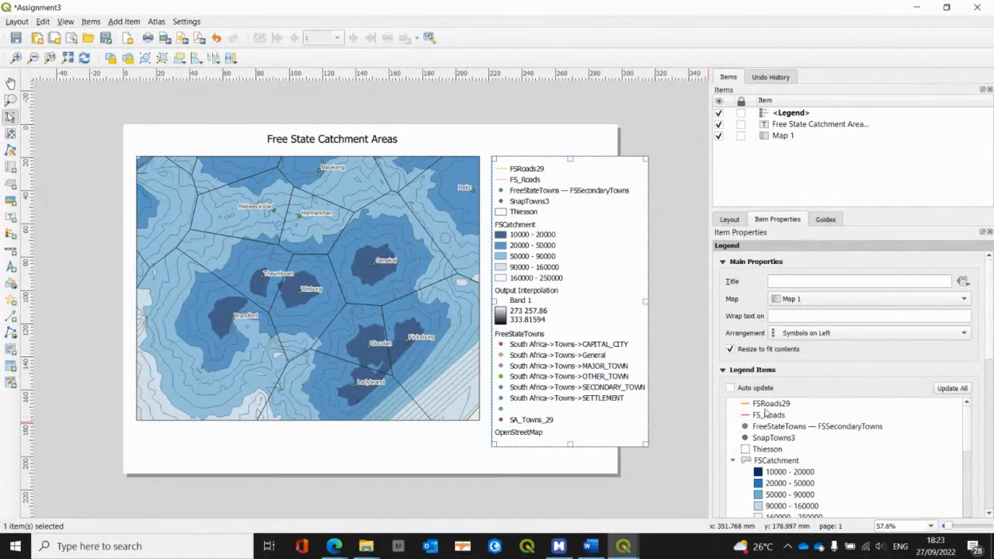
click(765, 406)
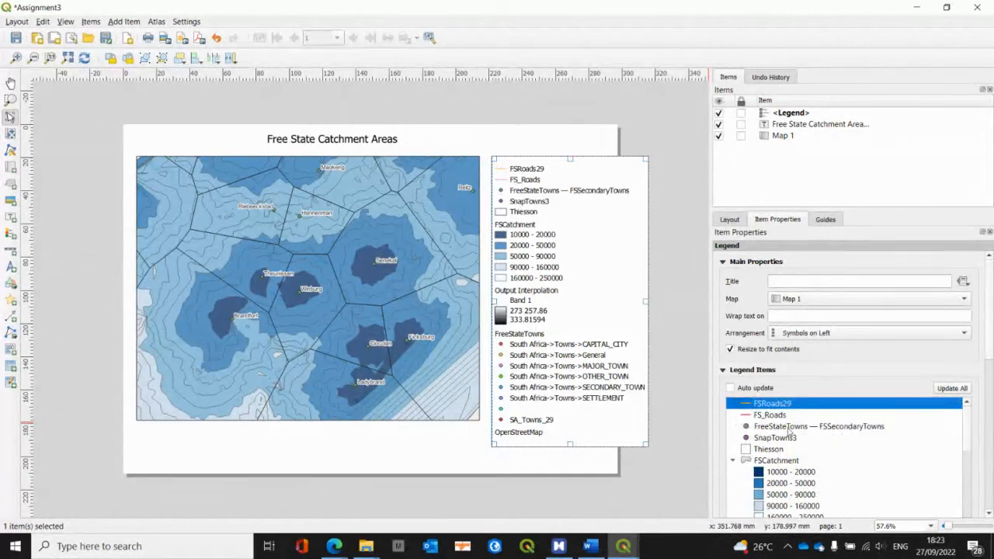
scroll(789, 432, down, 6)
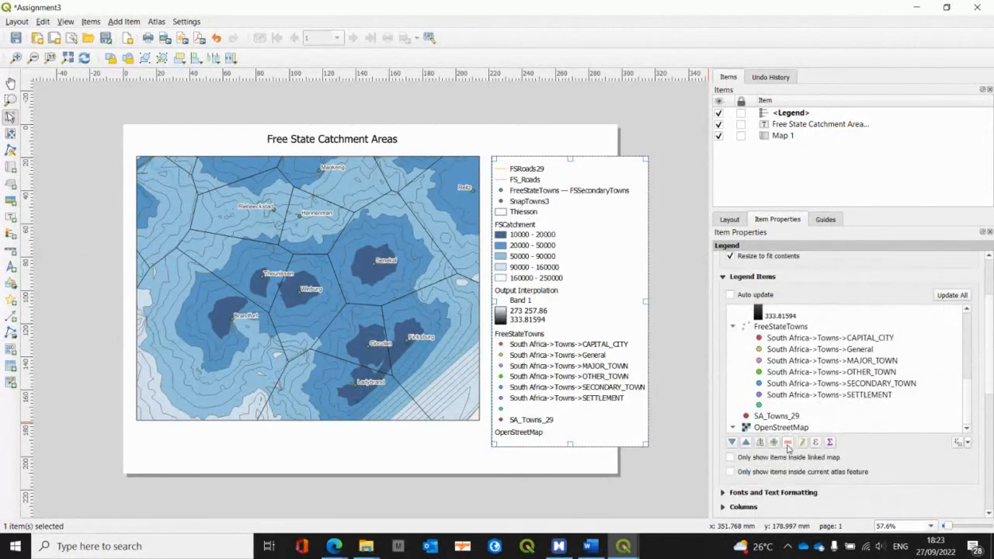
click(789, 442)
scroll(780, 417, up, 5)
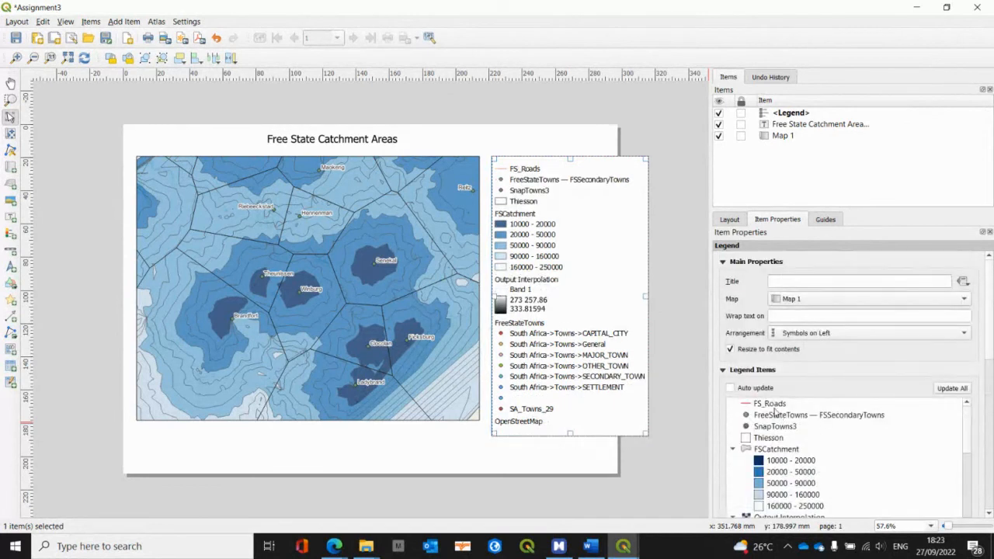
Step: Remove the FS_Roads and SnapTowns3 entries from the legend
click(773, 405)
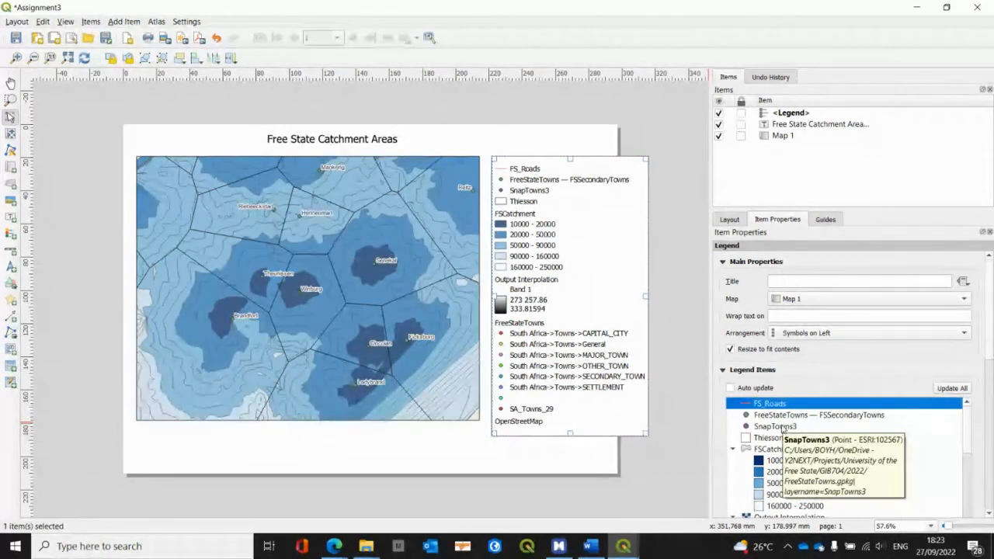
shift+click(781, 427)
click(769, 407)
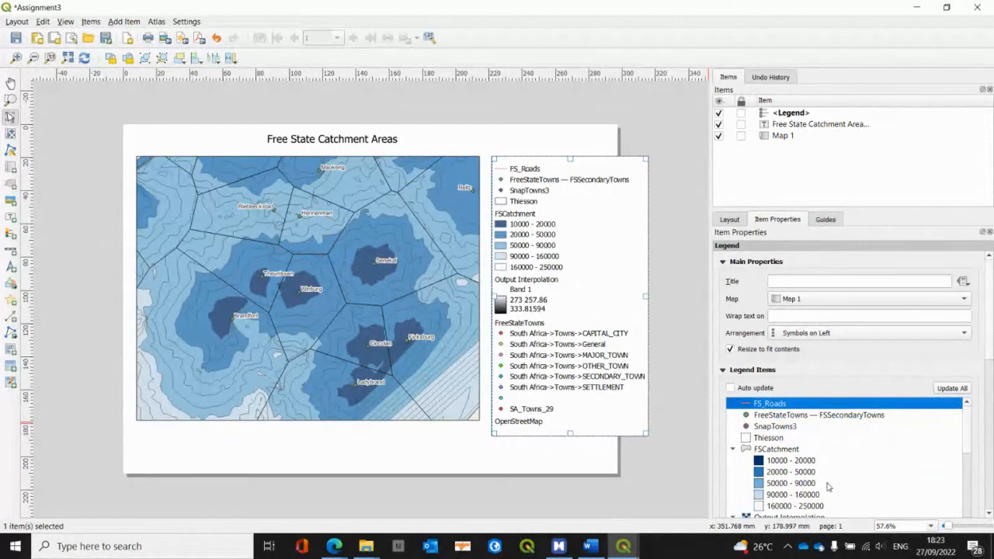
scroll(828, 487, down, 10)
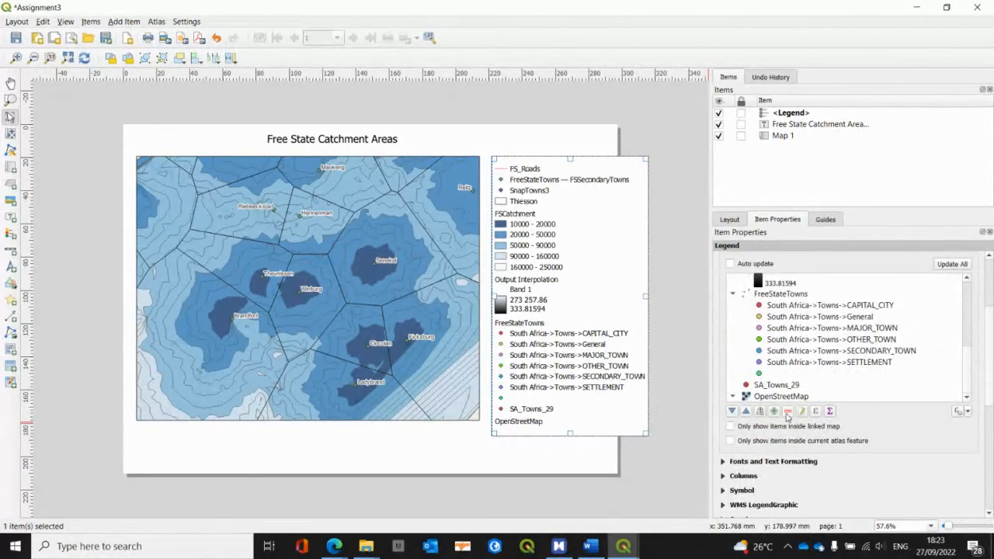
click(787, 411)
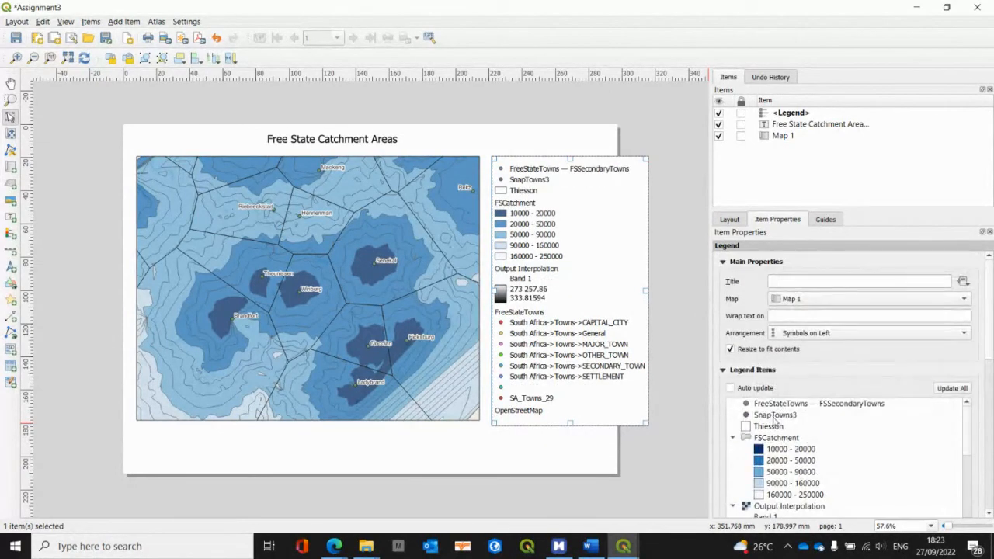
click(774, 416)
scroll(825, 480, down, 8)
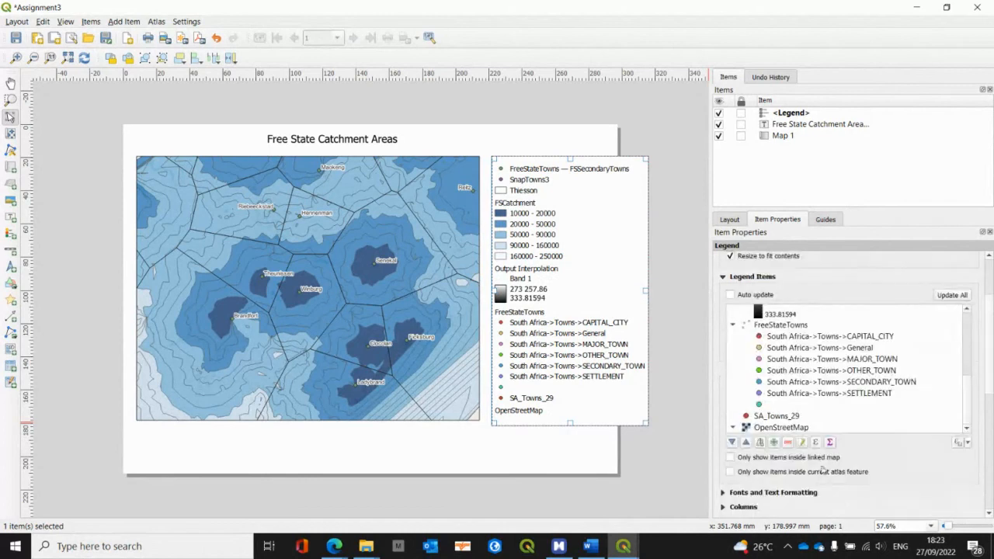
click(788, 442)
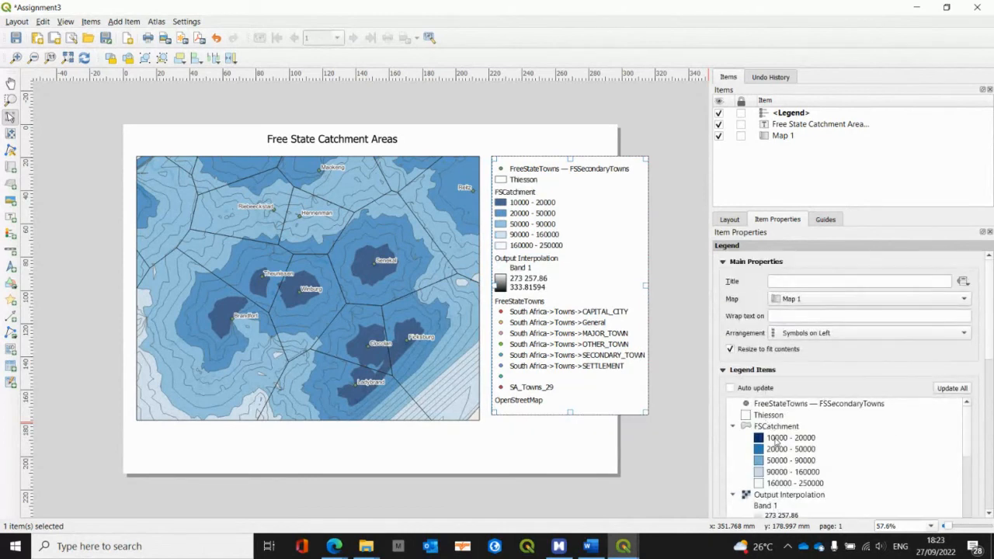
scroll(776, 441, down, 2)
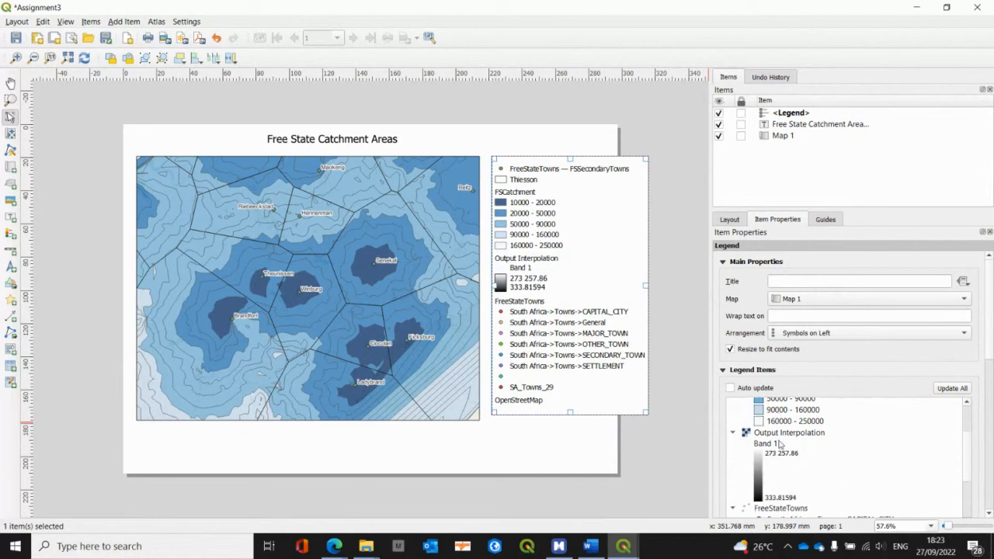
Step: Remove the Output Interpolation, FreeStateTowns, SA_Towns_29 and OpenStreetMap entries from the legend
click(777, 433)
scroll(778, 435, down, 5)
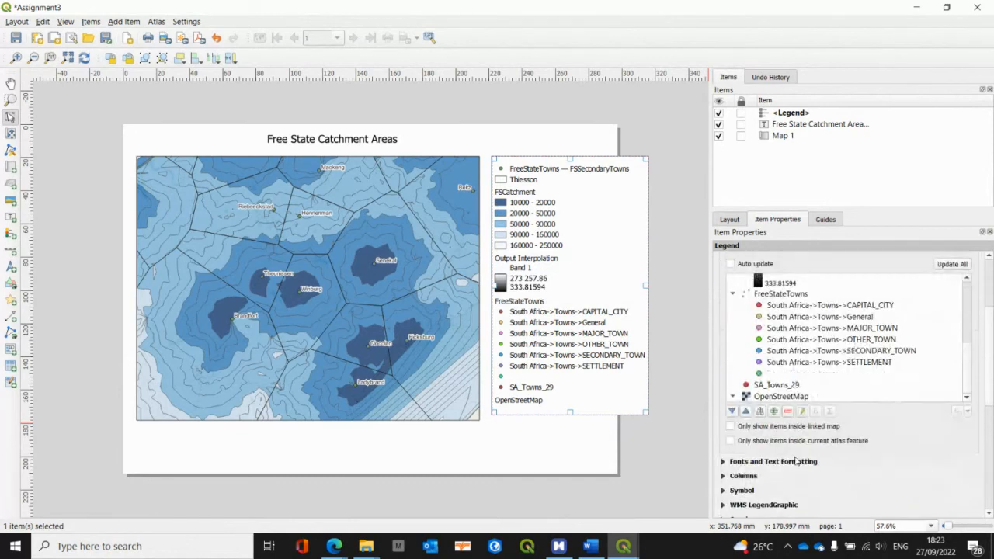
shift+click(770, 398)
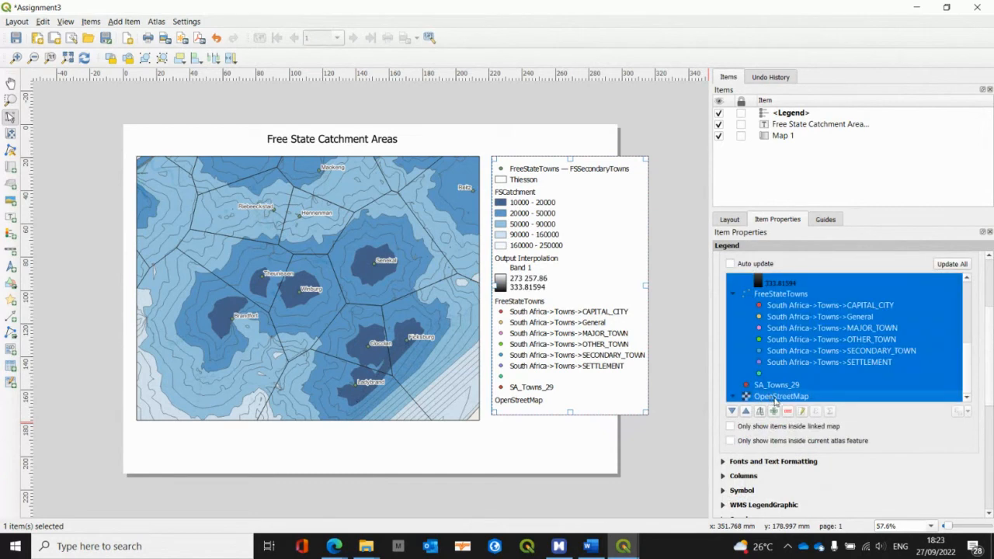
click(788, 412)
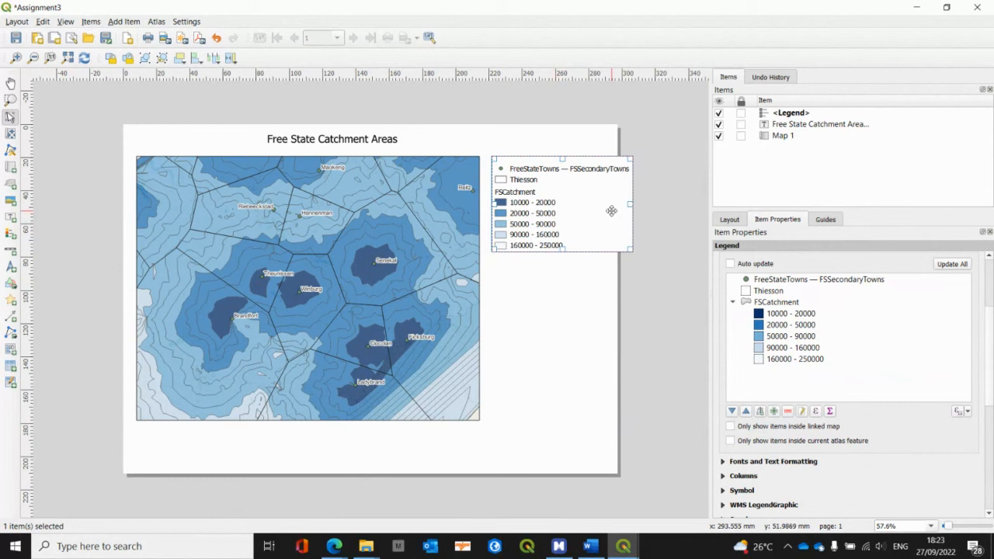
Step: Move the legend flush against the map's right edge and enable a frame around it
drag(629, 203, 552, 225)
click(586, 332)
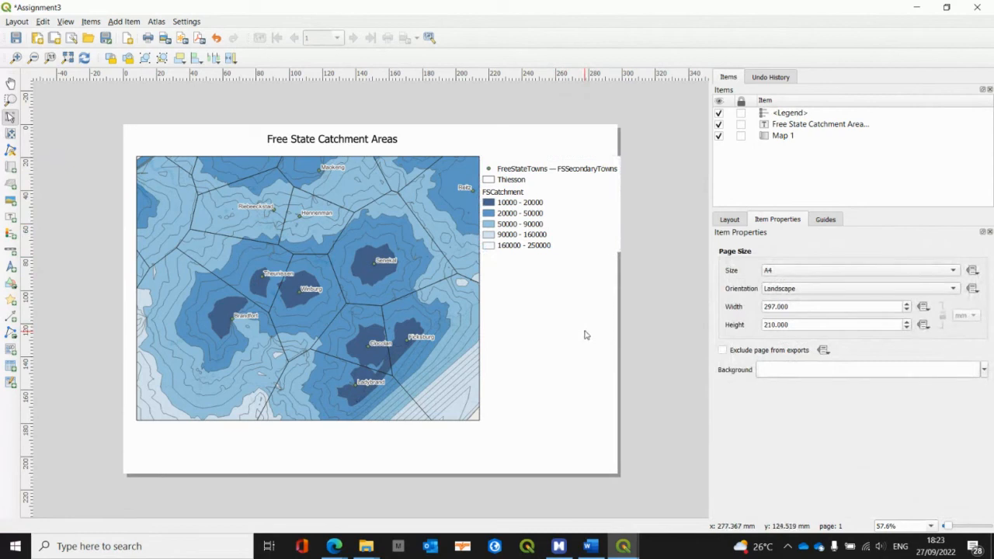
click(551, 216)
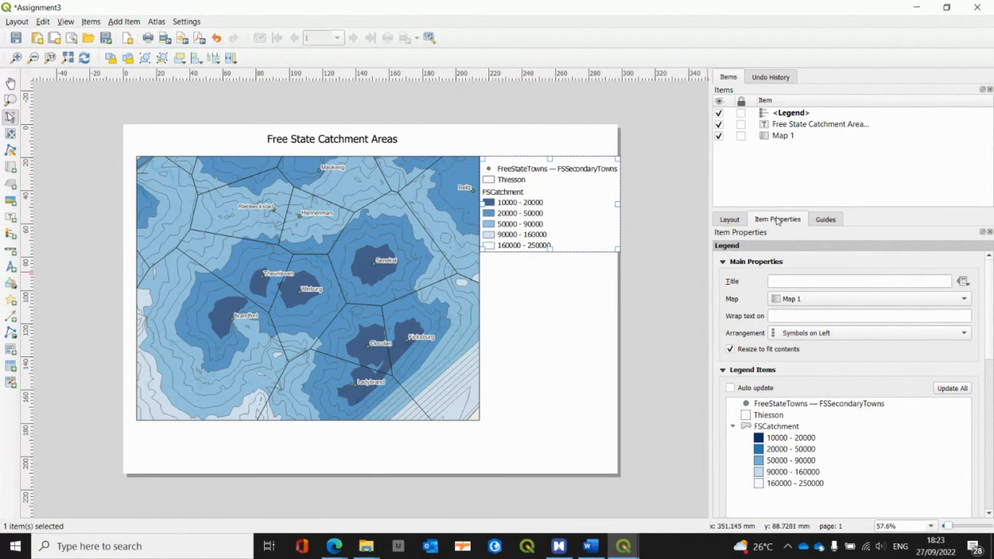
scroll(838, 424, down, 5)
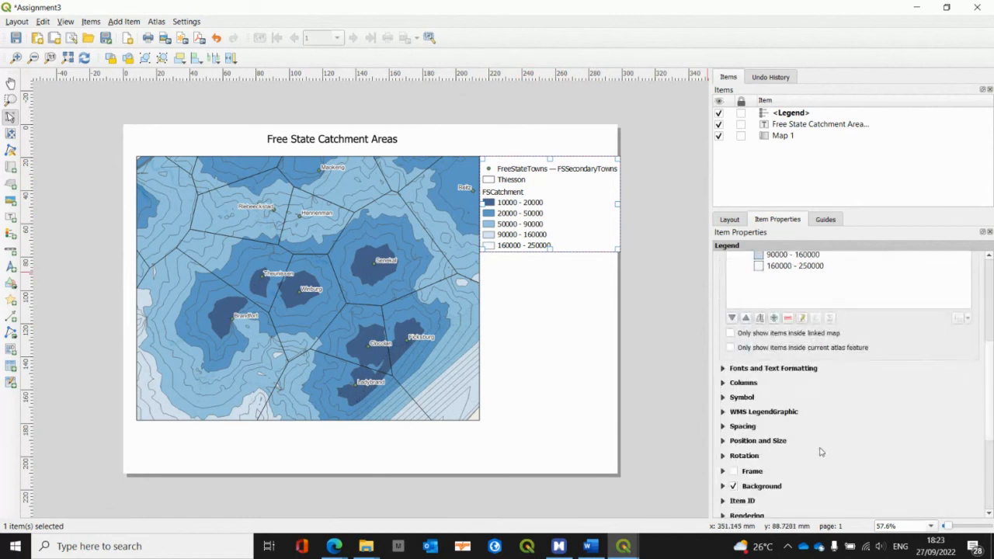
click(733, 471)
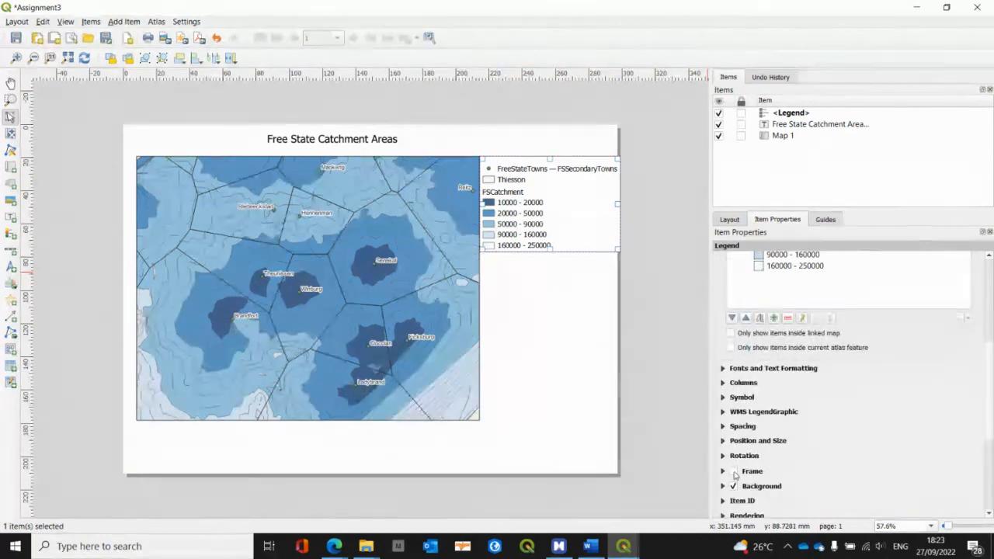
click(578, 341)
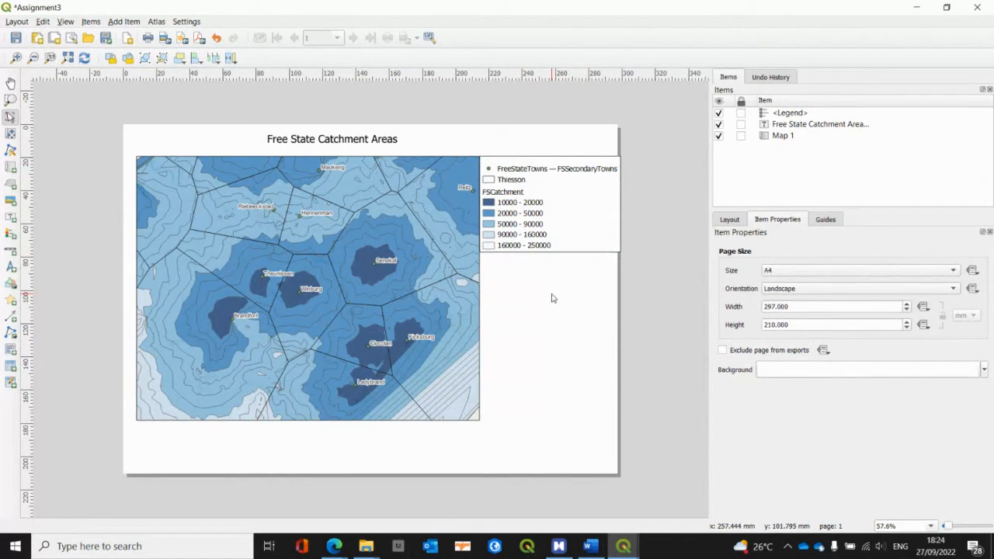
Step: In the main QGIS project, rename the FSCatchment layer as Catchment
key(alt+Tab)
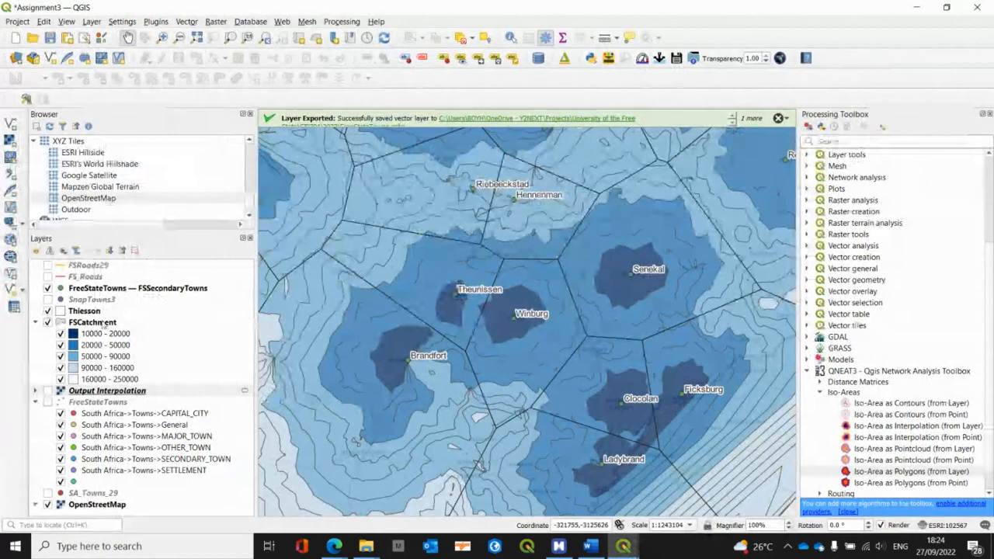
click(104, 324)
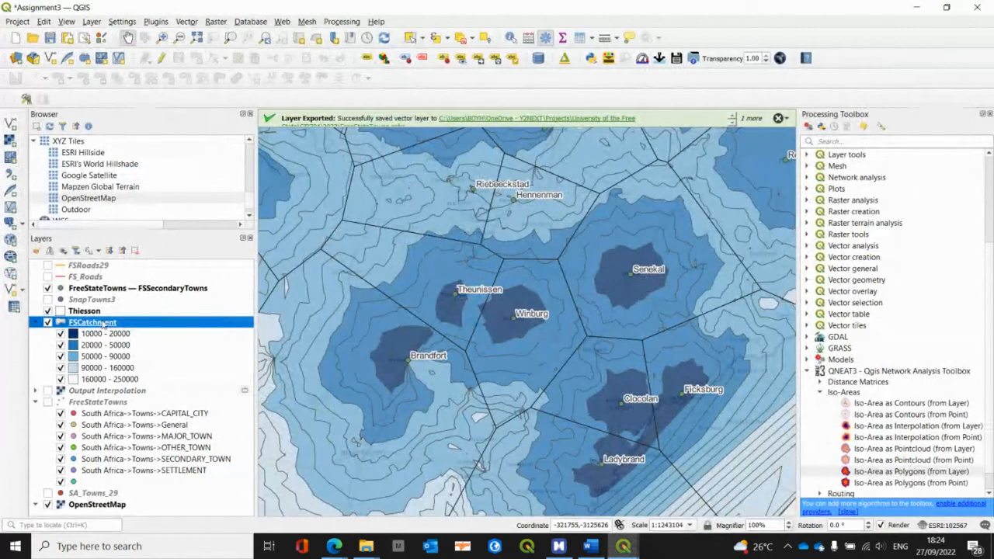
click(103, 323)
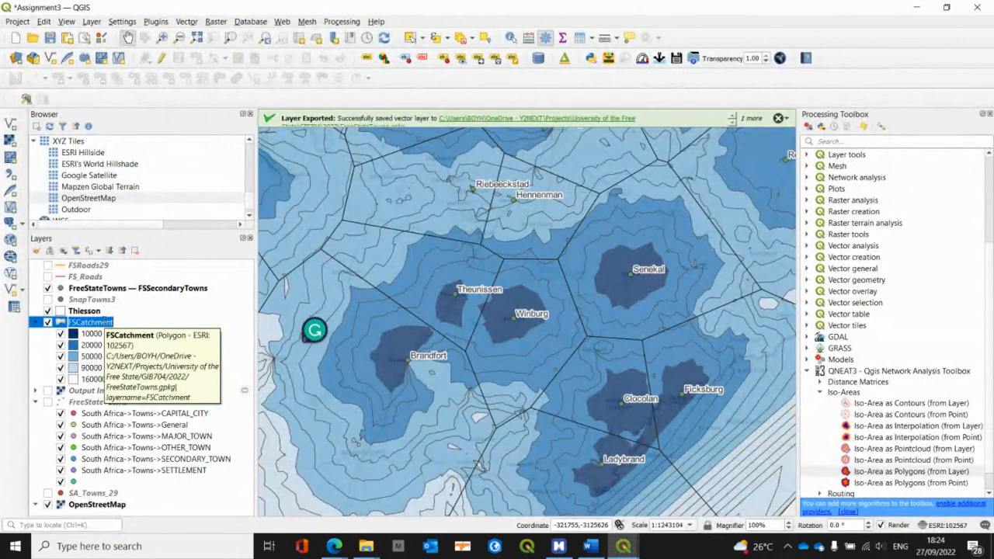
key(Right)
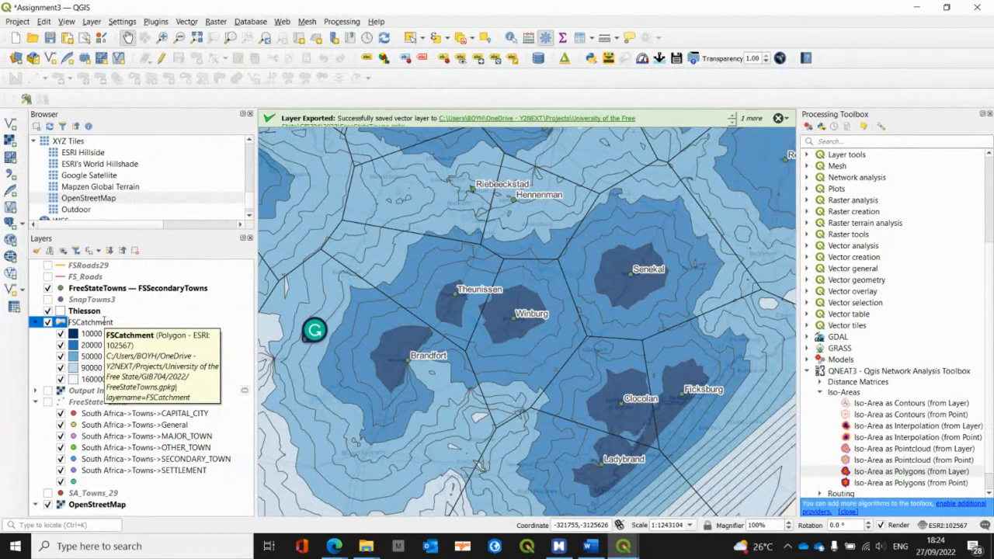
key(Delete)
key(Delete)
Step: Rename the FreeStateTowns — FSSecondaryTowns layer as Secondary Towns
click(125, 289)
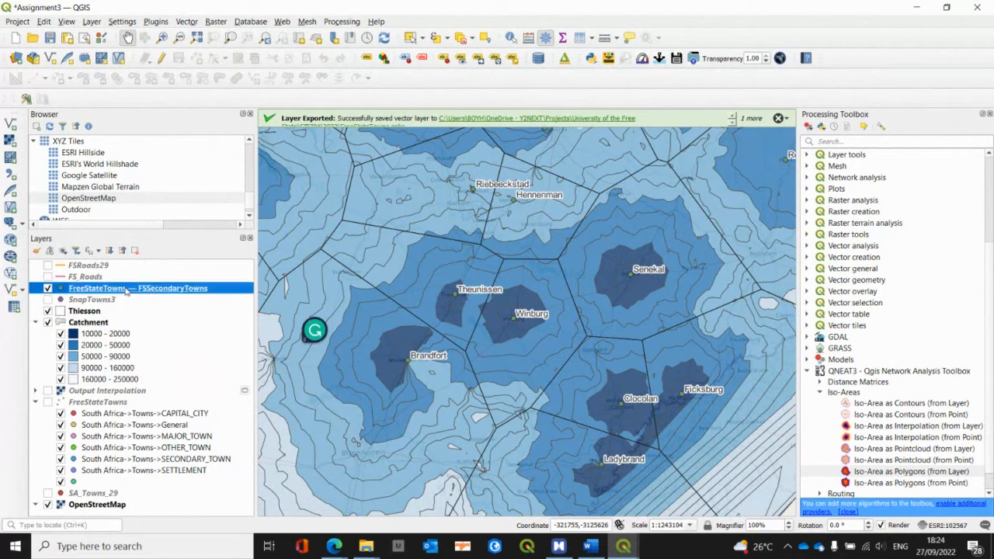
click(125, 289)
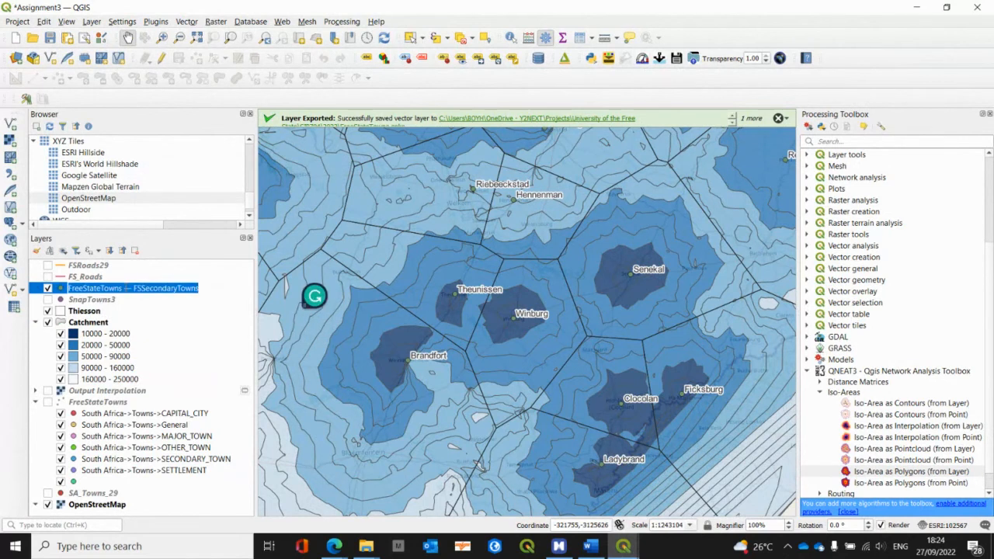
text(Secondary)
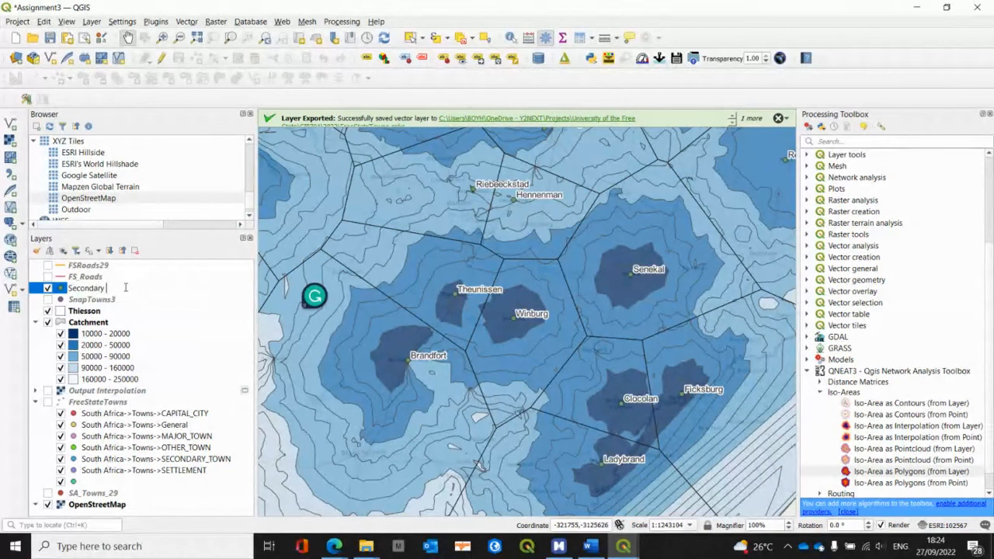
text( Towns)
key(Return)
Step: Return to the Assignment3 print layout and narrow the legend so its frame fits within the page
click(626, 549)
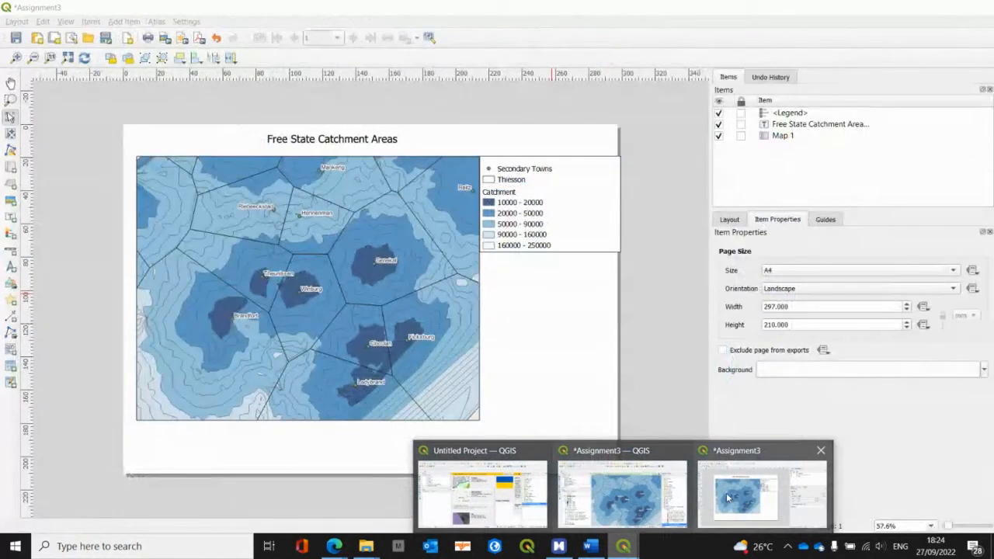
click(729, 498)
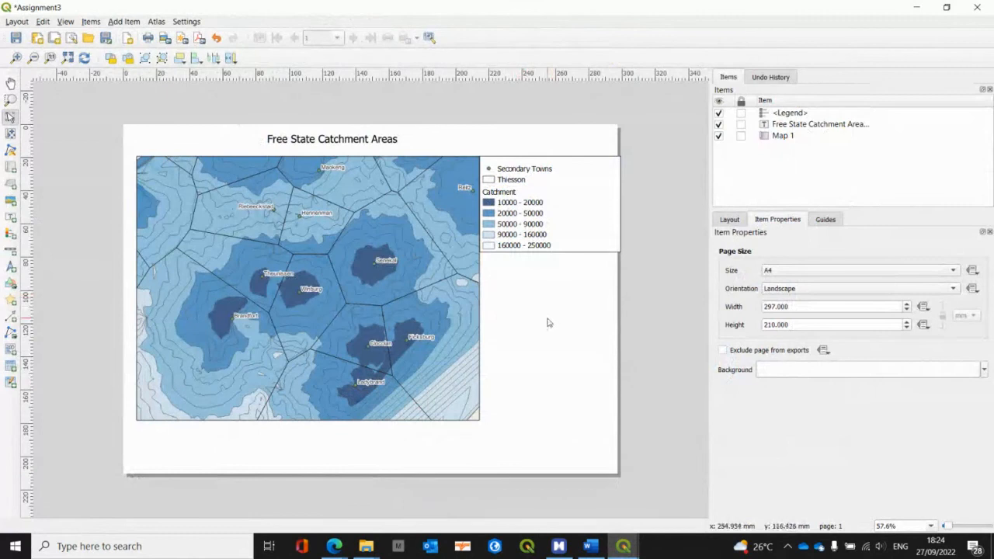
click(530, 192)
drag(619, 251, 609, 245)
click(589, 299)
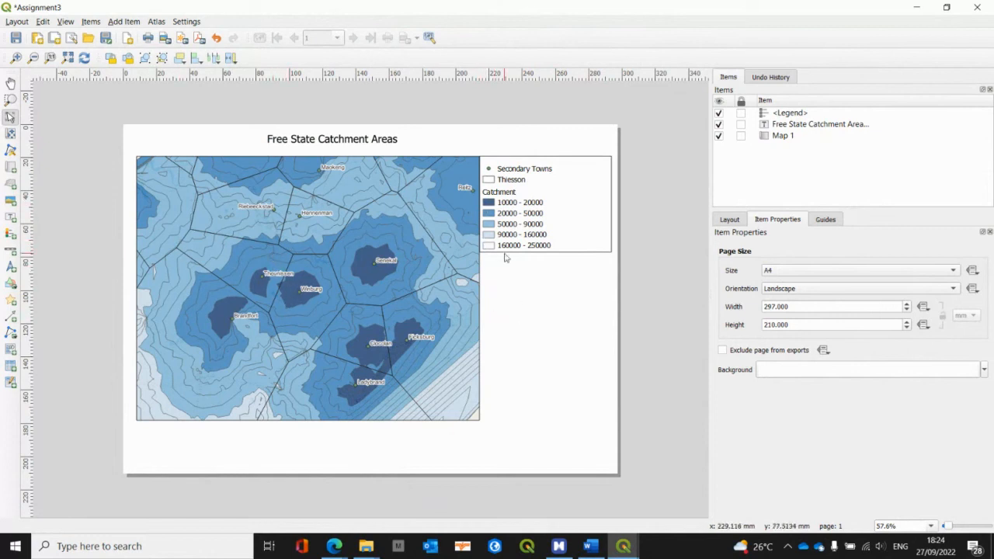
Step: Add a scale bar below the map's lower-left corner and set its right segments to 5
click(123, 22)
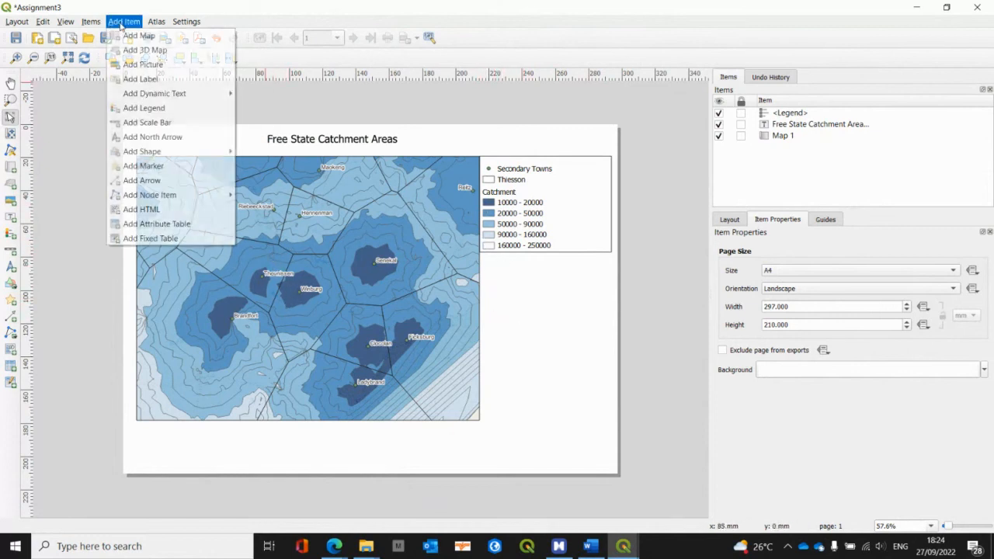
click(141, 123)
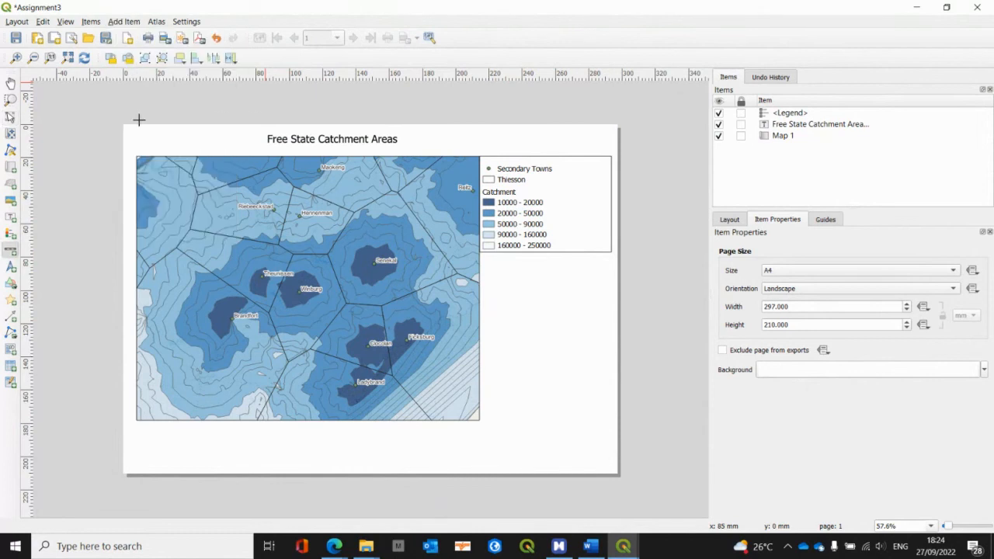
drag(137, 427, 345, 449)
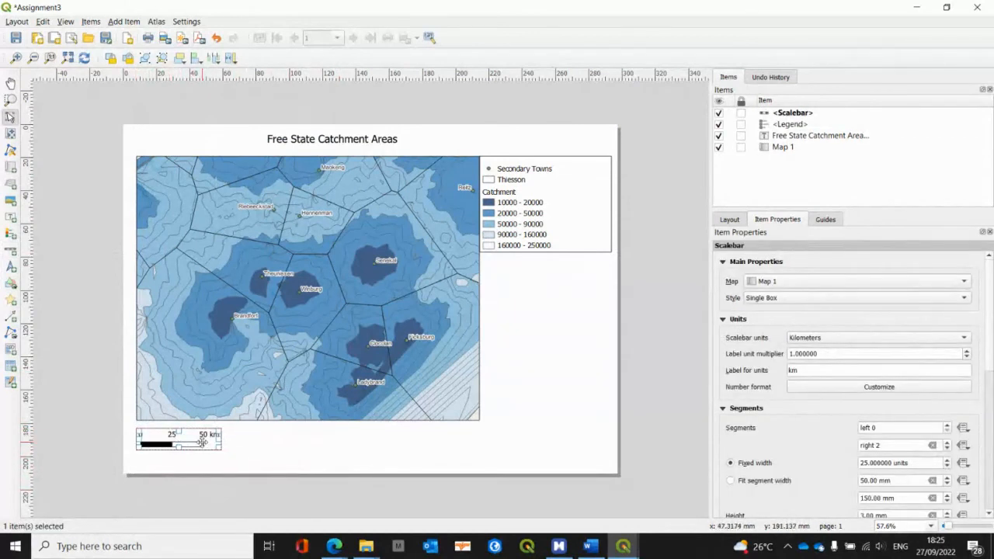
click(883, 445)
text(5)
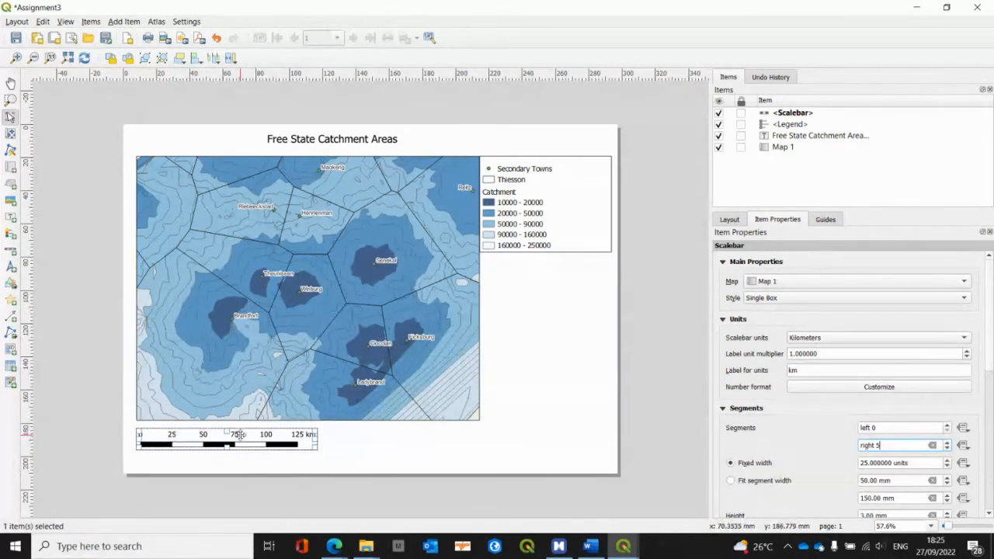
click(402, 455)
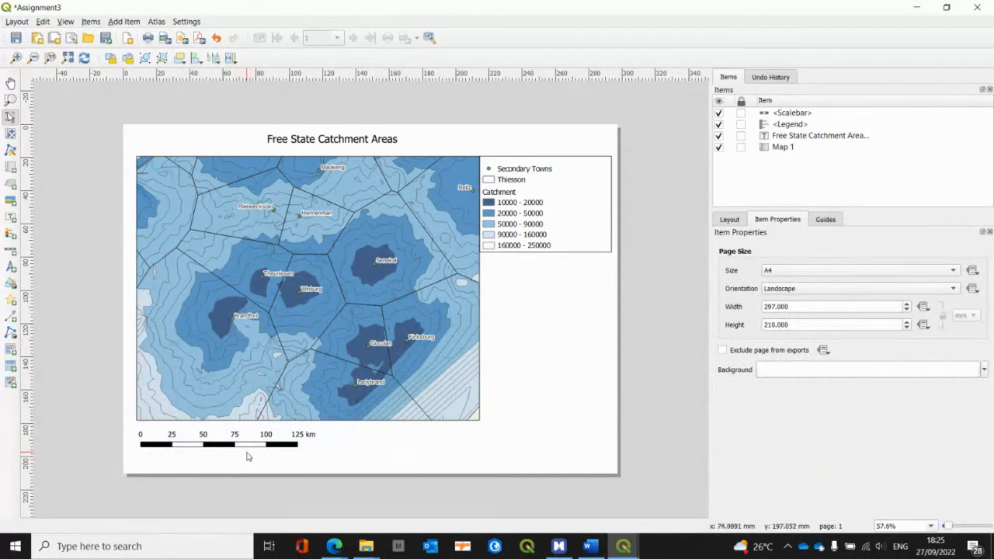
Step: Add a small north arrow beside the scale bar and give it a circled arrow symbol from the arrows SVG group
click(123, 22)
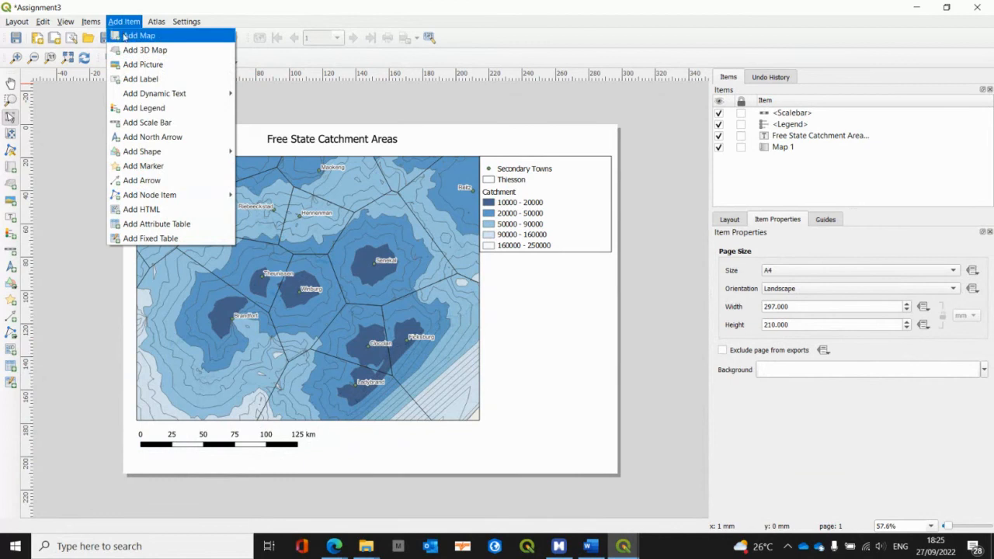
click(150, 137)
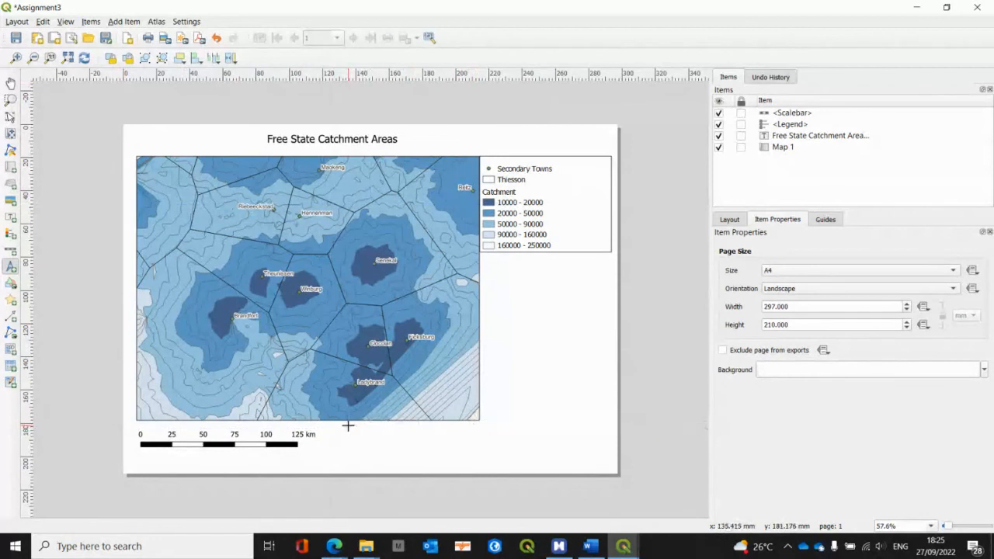
drag(341, 427, 355, 448)
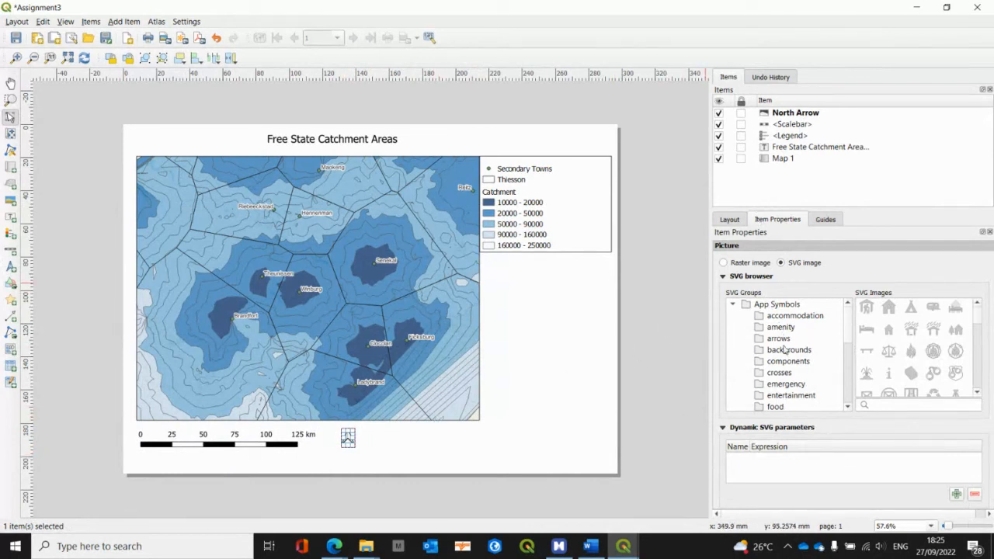
click(781, 339)
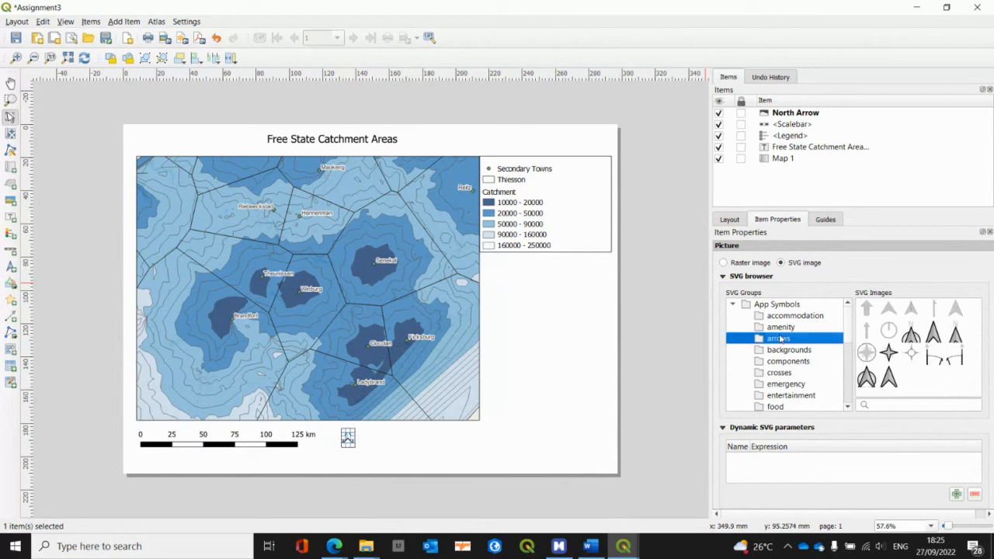
click(909, 335)
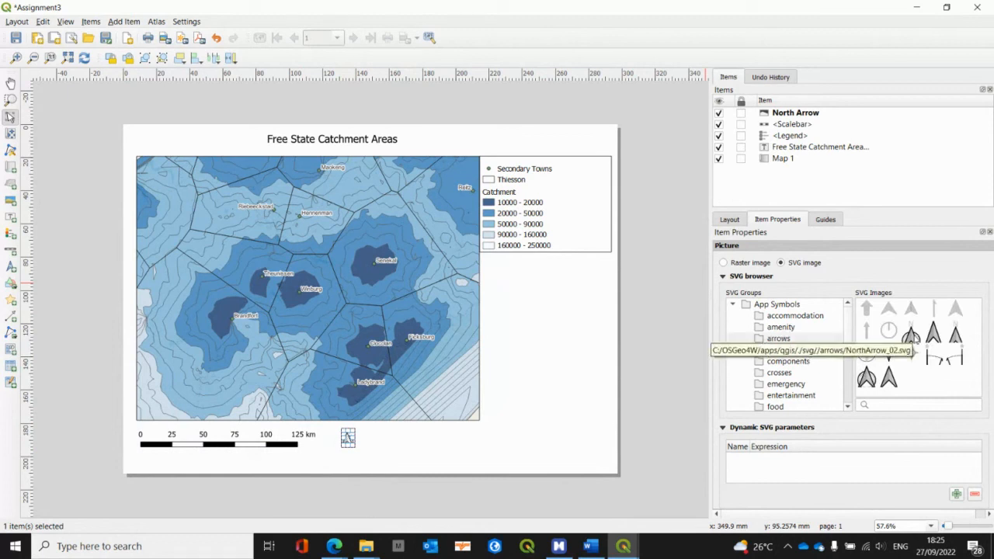
click(453, 458)
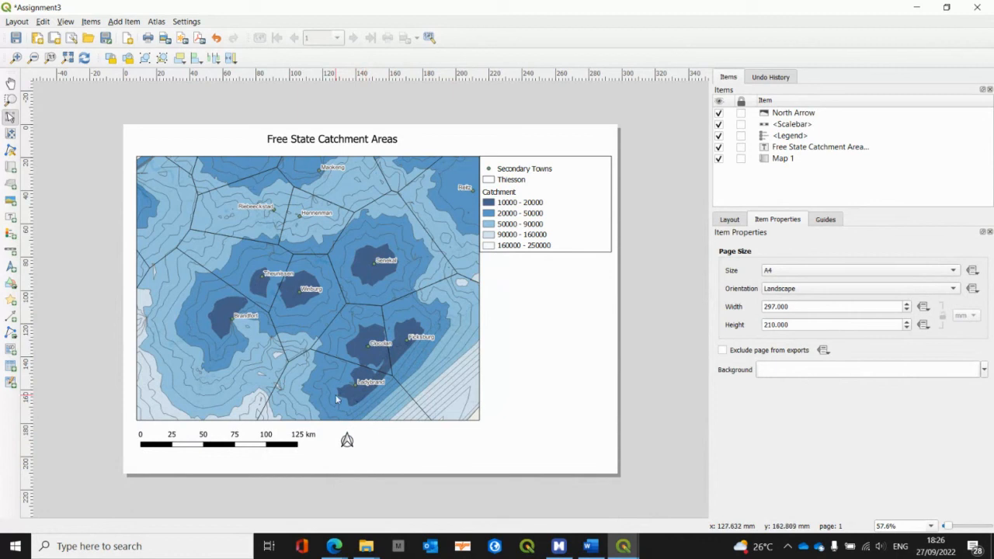
Step: Add a text label in the page's lower-right corner, below the legend, reading "Created by" followed by the author's full name
click(125, 22)
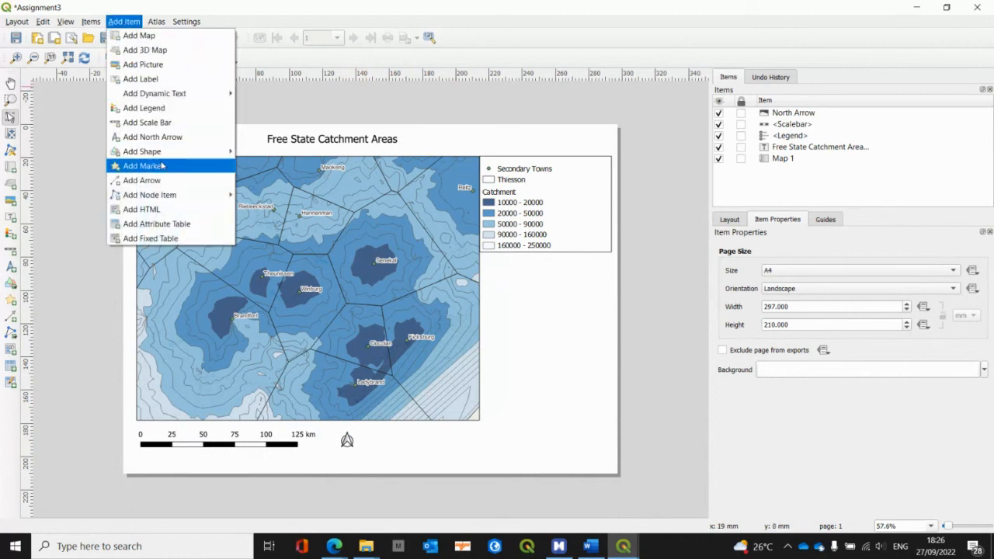
click(482, 100)
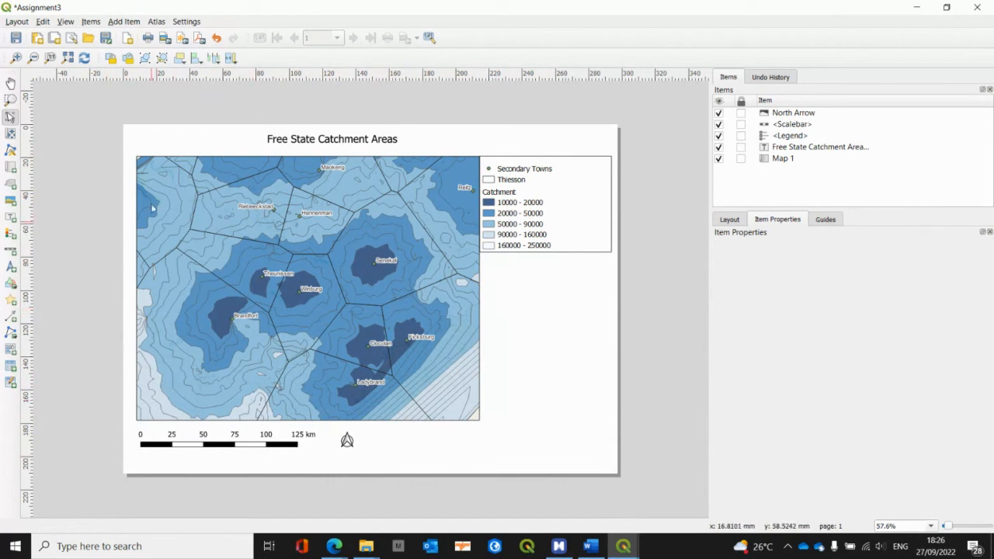
click(125, 21)
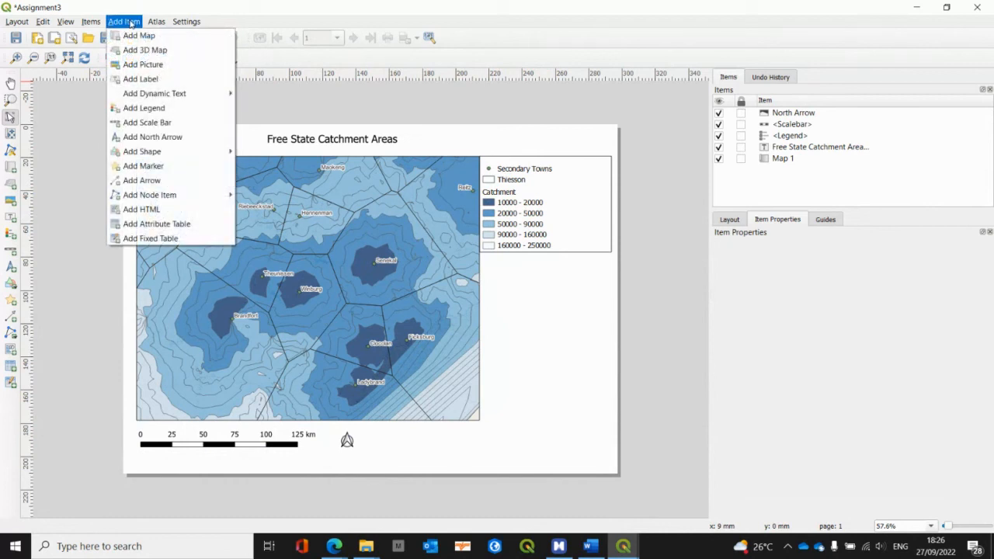
click(136, 78)
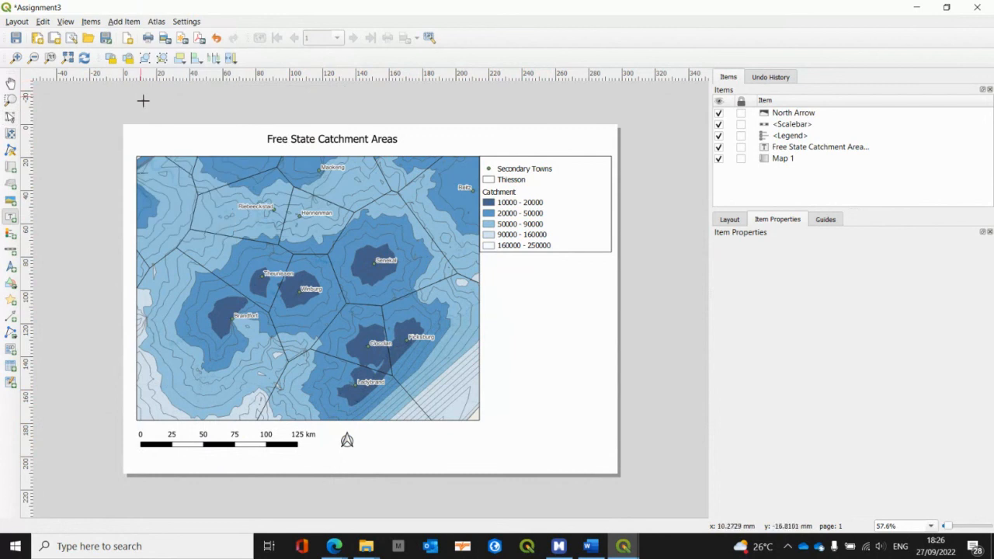
drag(497, 419, 599, 468)
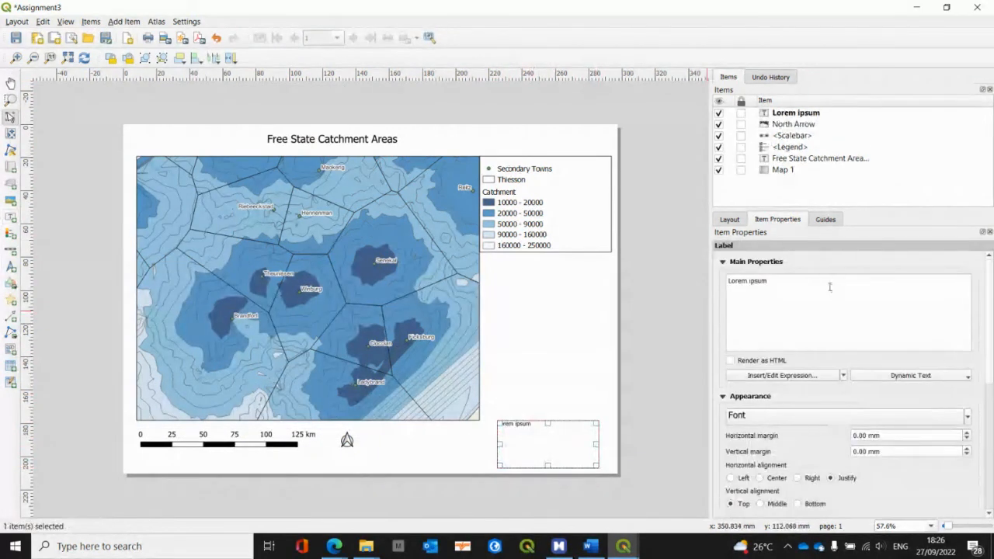
drag(829, 288, 661, 267)
text(C)
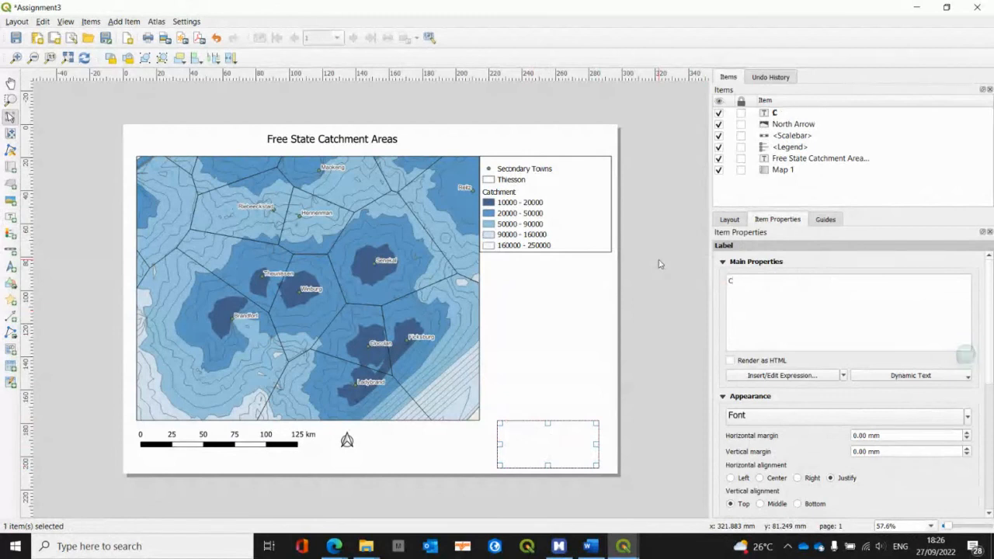
text(reated)
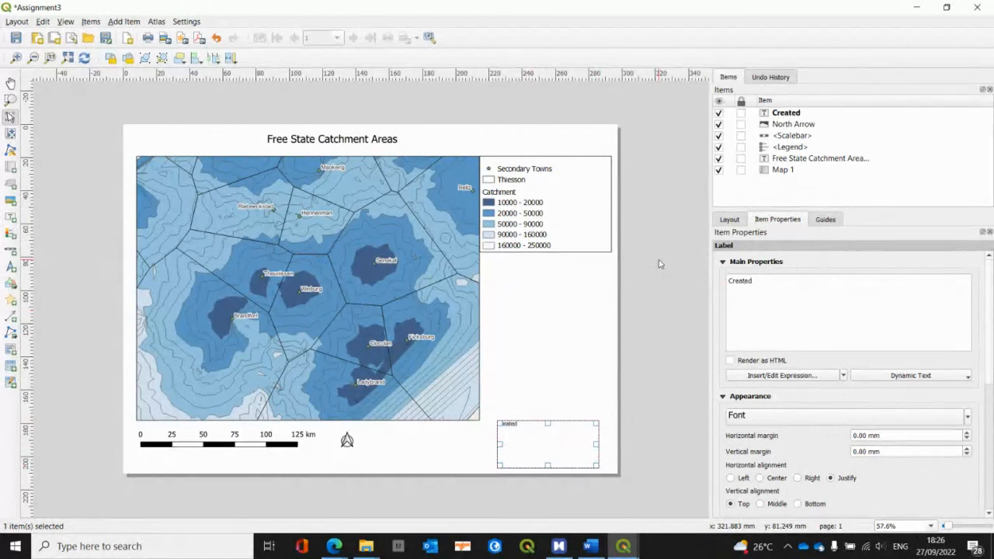
text( by Herman Booysen)
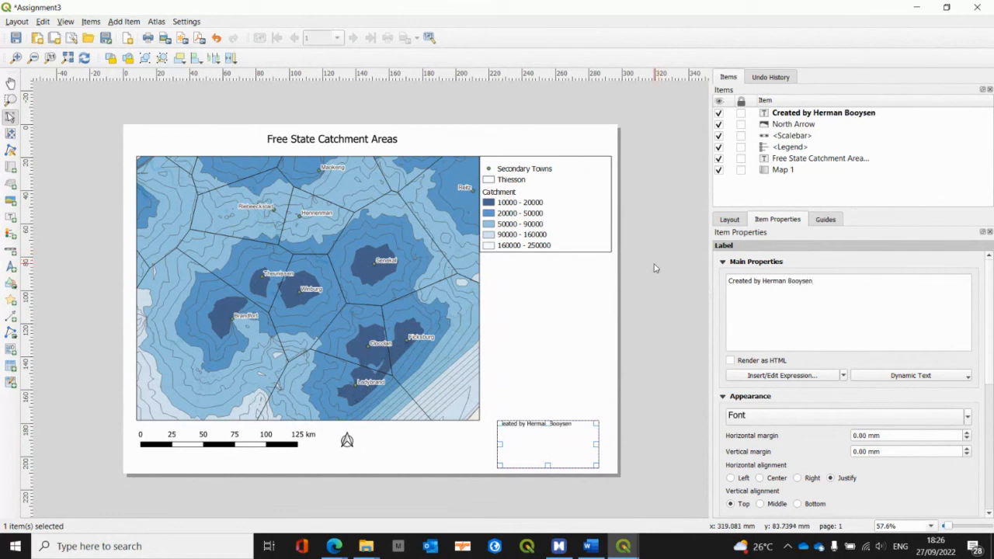
click(580, 346)
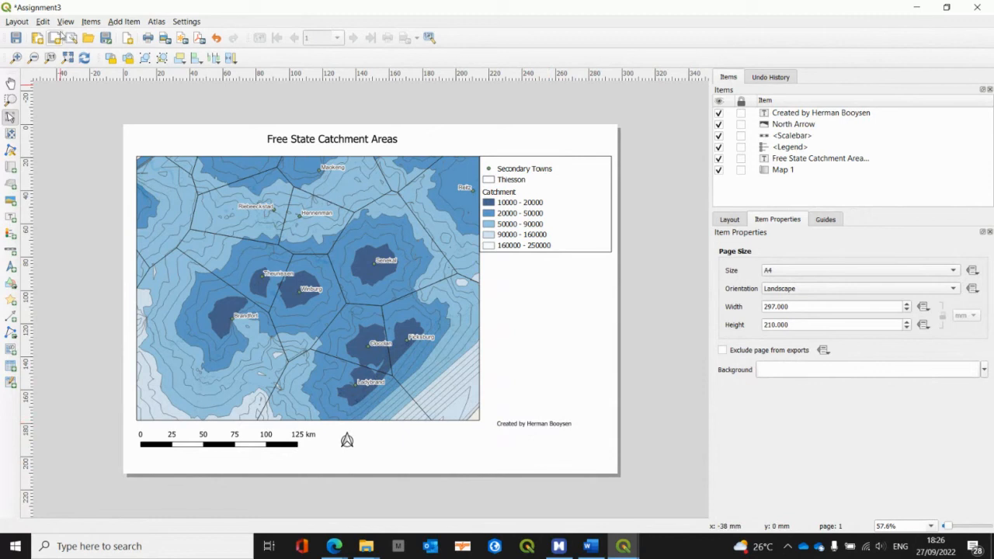
Step: Save the project and export the layout as a PDF named Assignment3 plus the author's full name, keeping the default export options
click(15, 37)
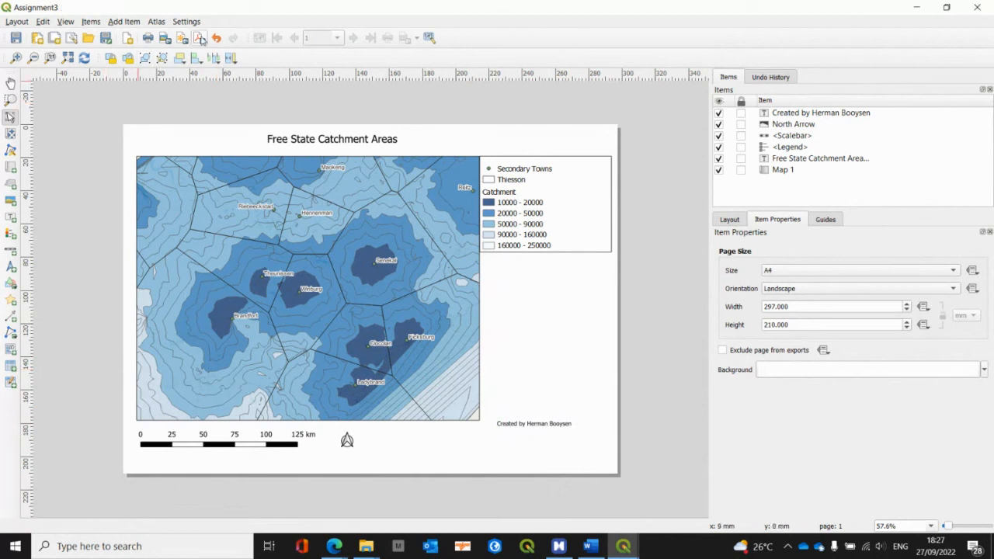
click(200, 38)
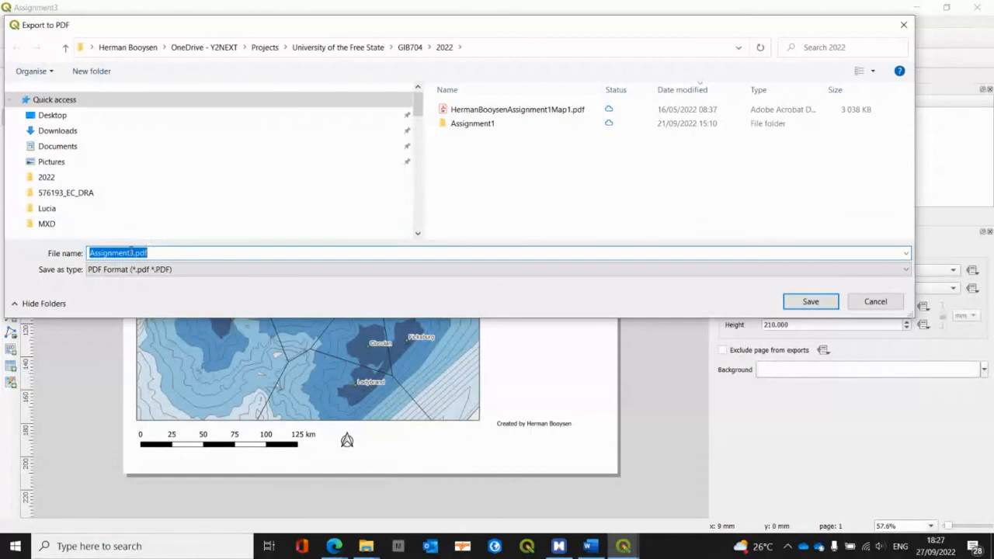
click(133, 253)
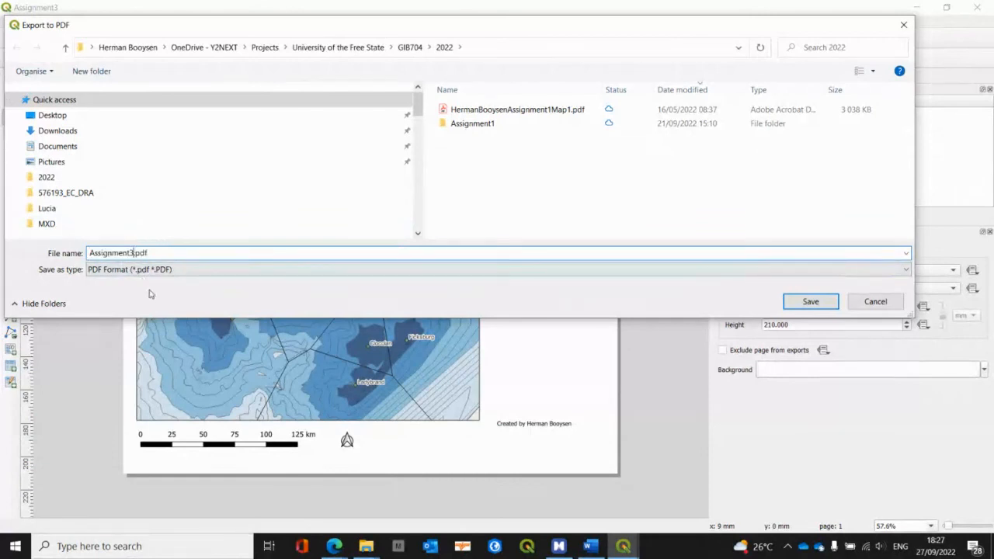
text(Herm)
text(an)
text( Booyse)
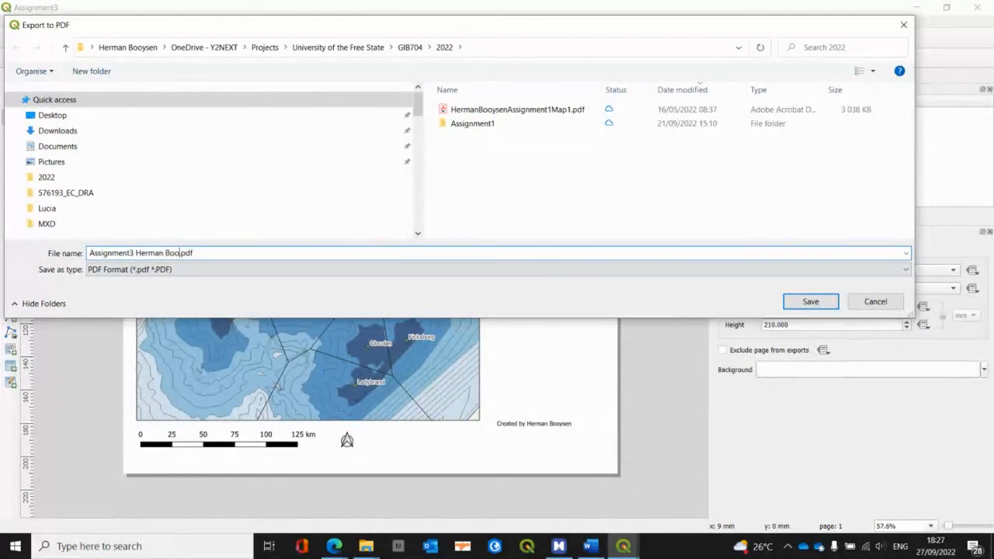
text(n)
click(811, 301)
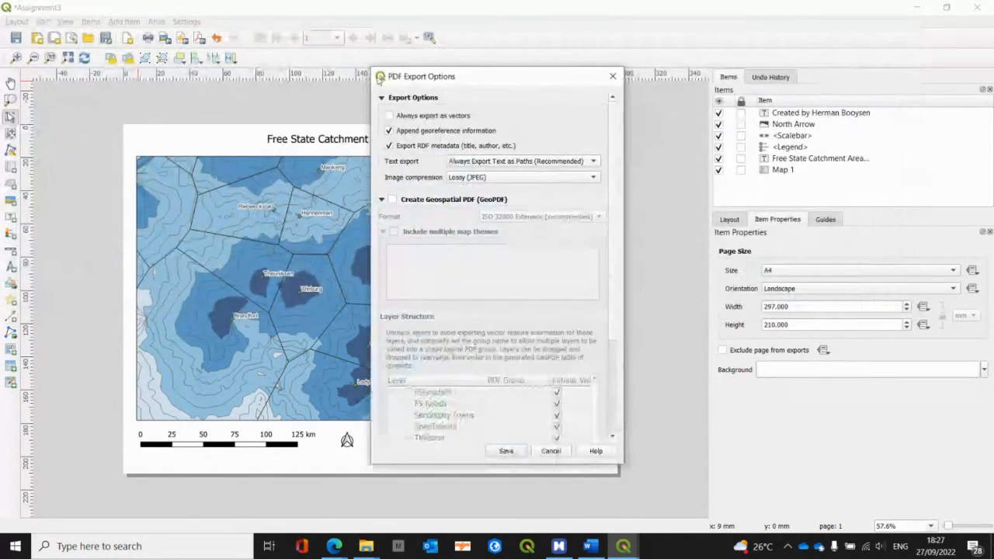
click(503, 456)
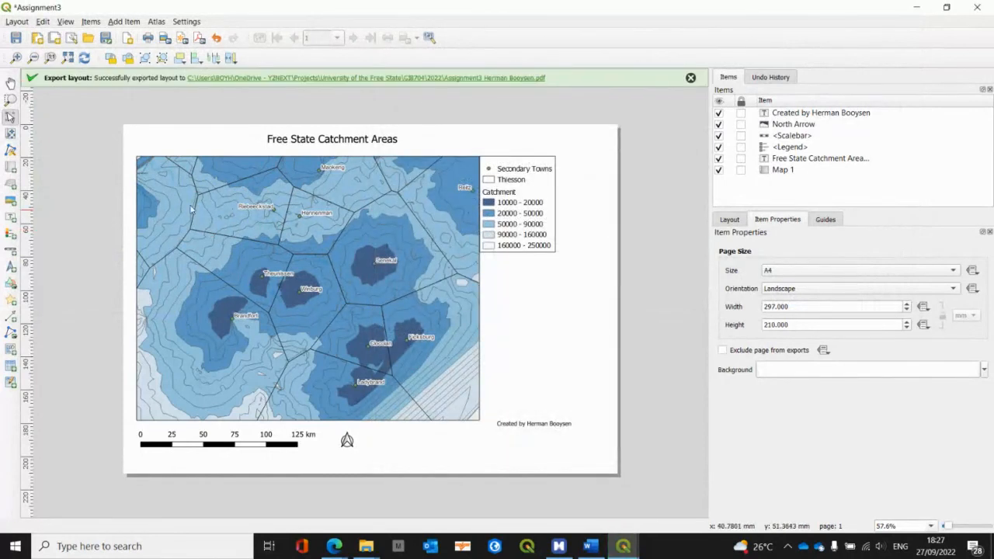
Step: Open the exported Assignment3 PDF from its folder in Adobe Acrobat, check the map page and close it
click(222, 78)
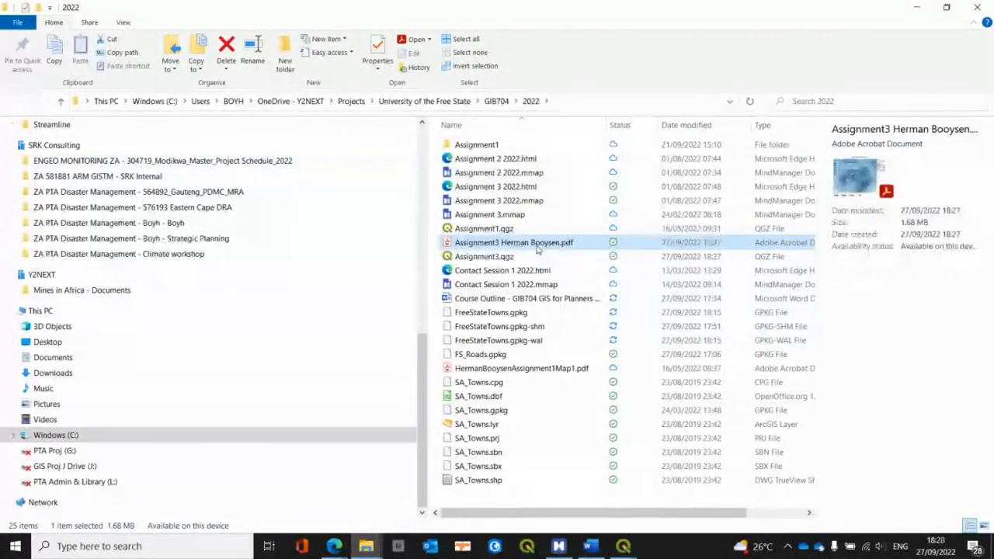
double_click(538, 243)
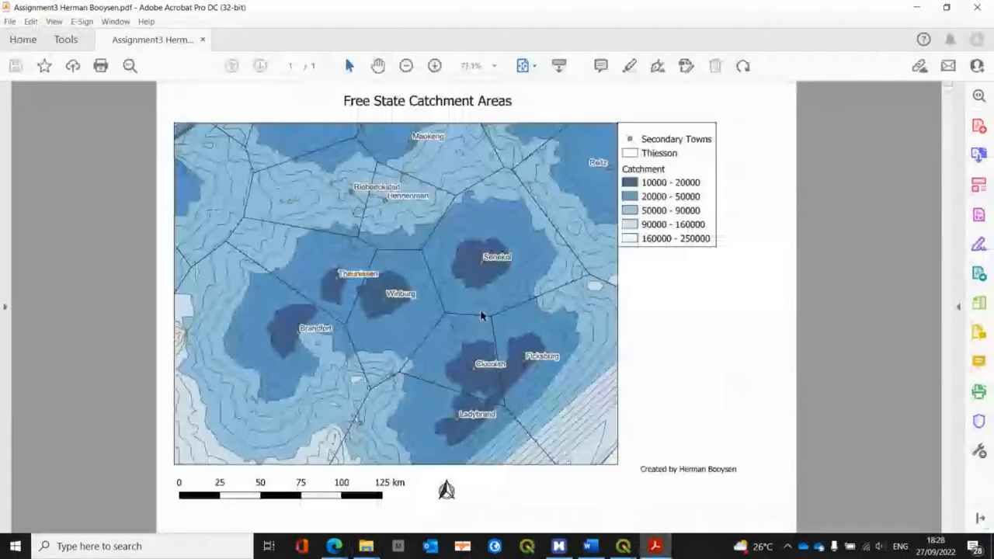
scroll(481, 314, down, 1)
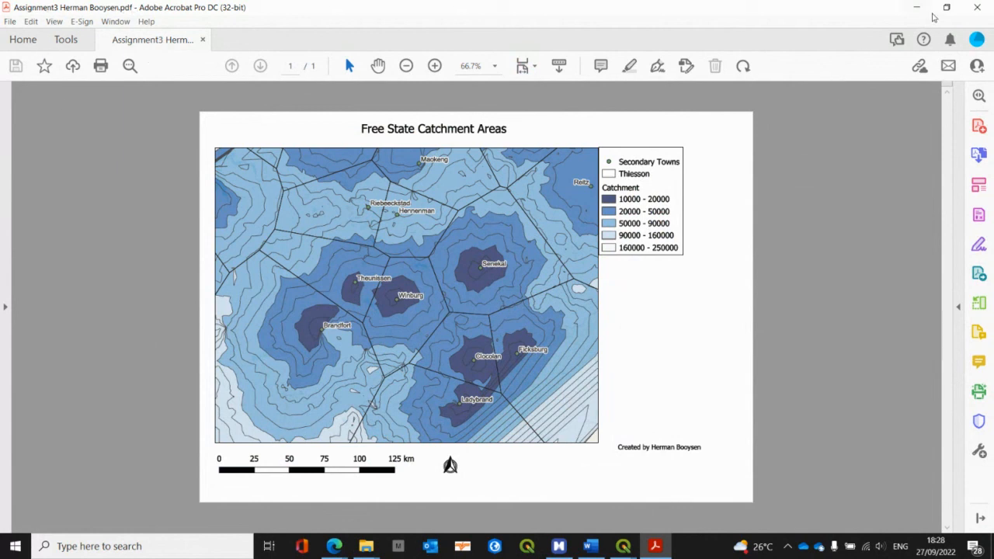
click(977, 8)
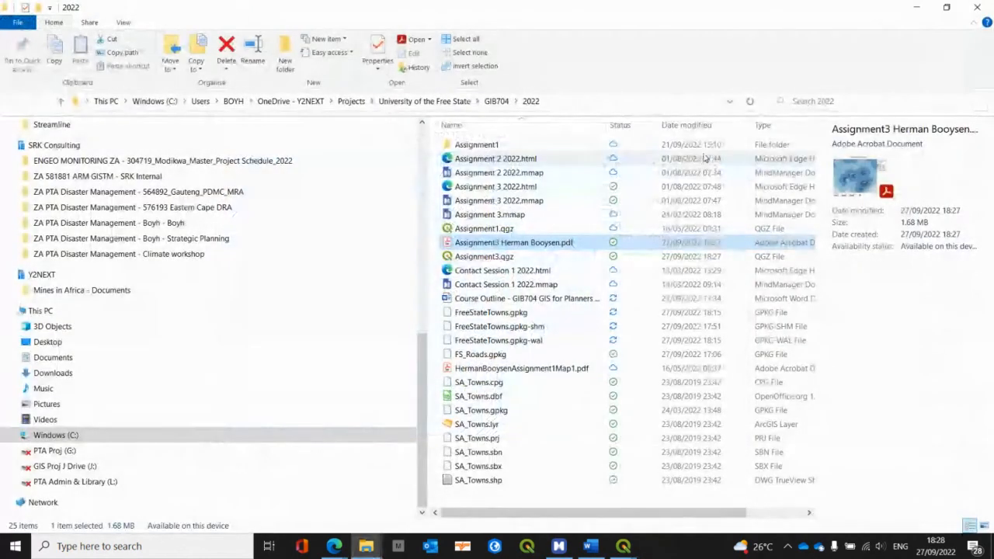
Step: Switch to the Assignment 3 mind map in MindManager, collapse the Service areas branch and expand the Clip branch through its parameters screenshot
mouse_move(558, 544)
click(558, 513)
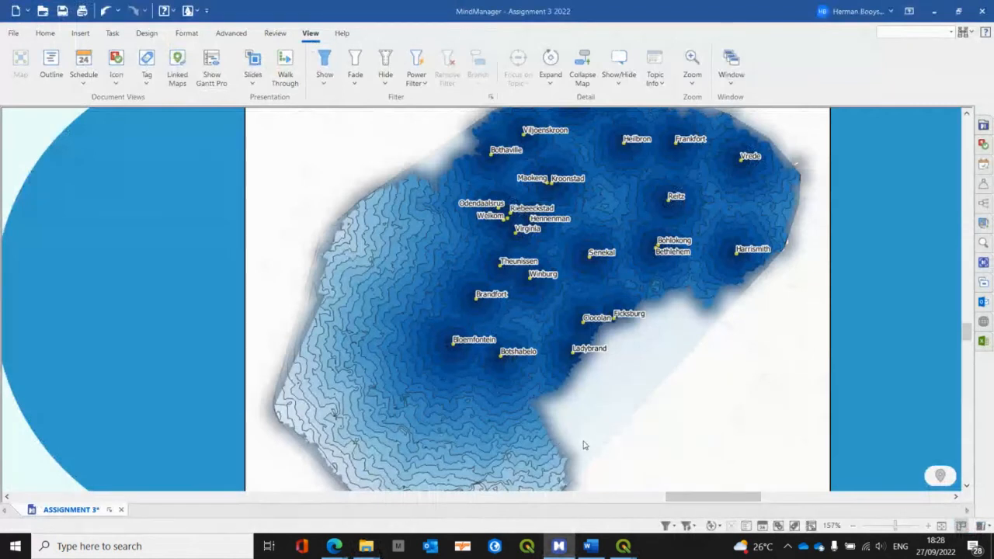
scroll(585, 445, down, 5)
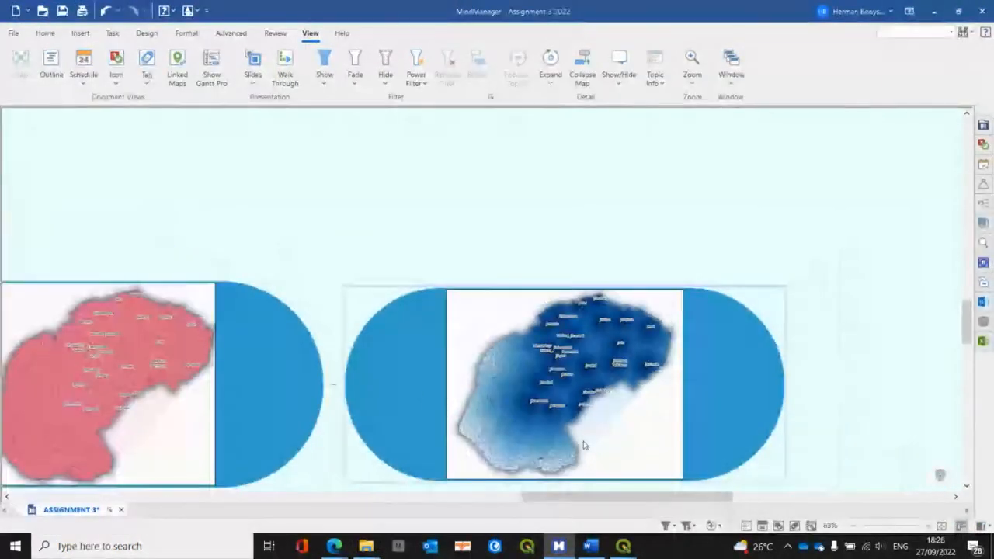
click(332, 384)
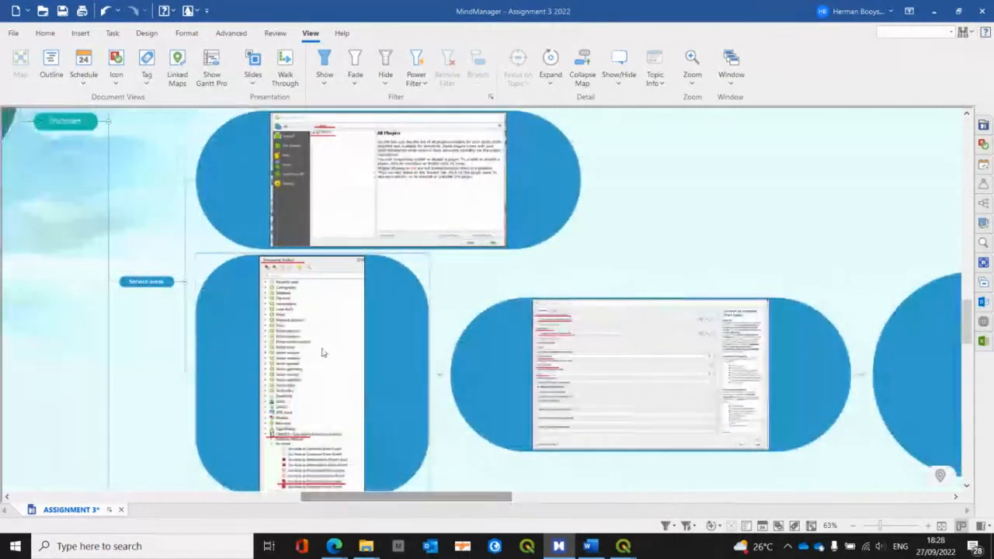
scroll(237, 295, down, 2)
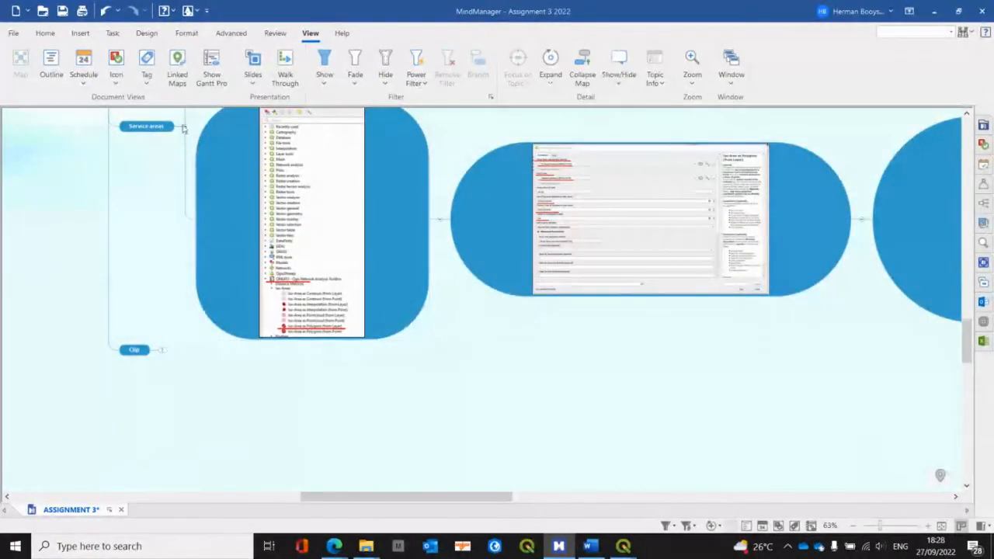
click(187, 129)
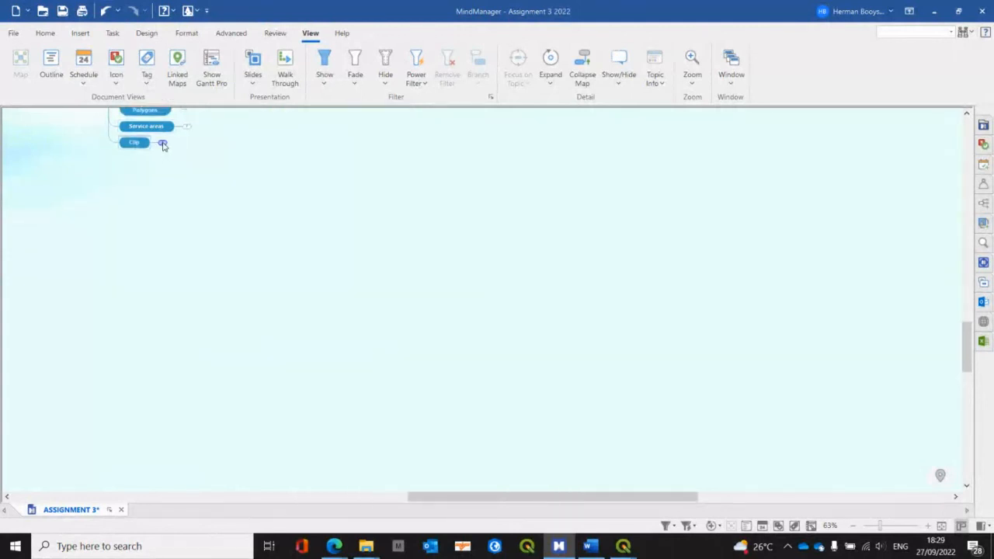
click(162, 143)
scroll(214, 187, up, 2)
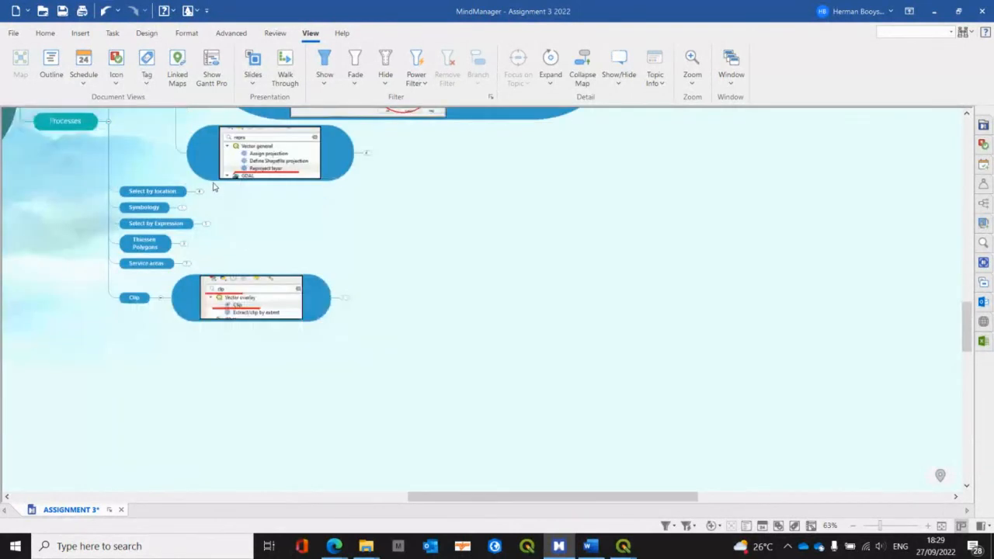
click(344, 297)
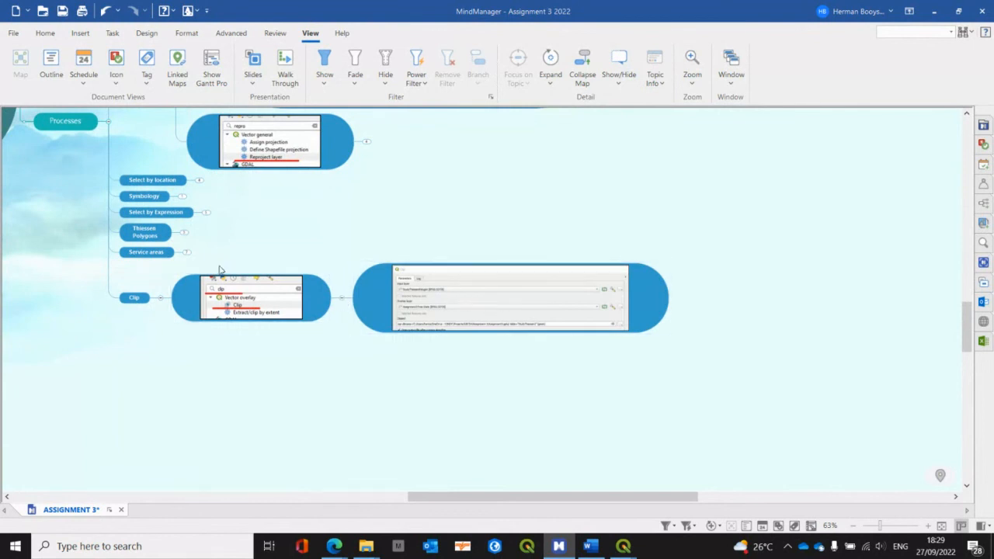
Step: Switch to the Assignment3 project in QGIS, hide the Thiesson layer and examine the extent of the catchment areas
key(alt+Tab)
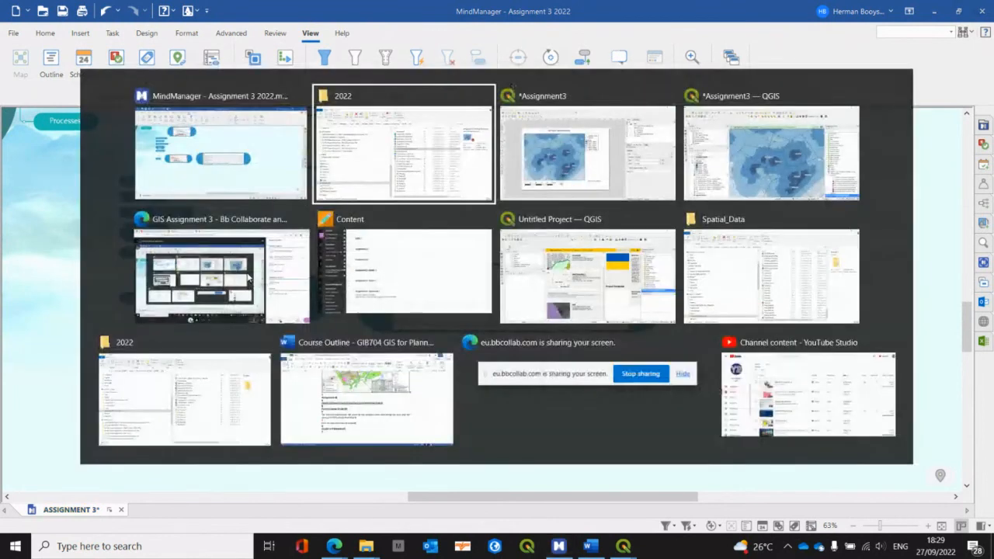
key(alt+Tab)
key(alt+Tab)
scroll(431, 289, down, 3)
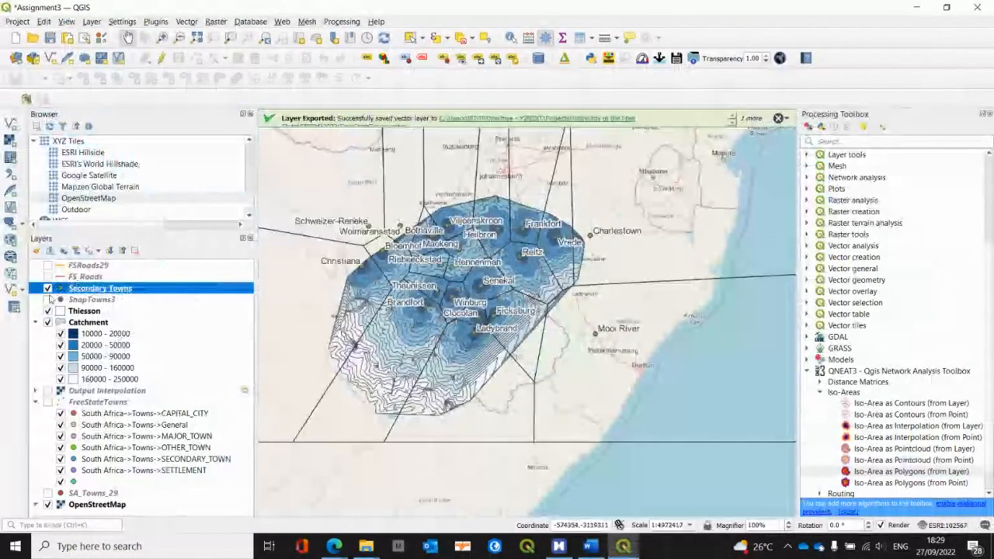
click(48, 311)
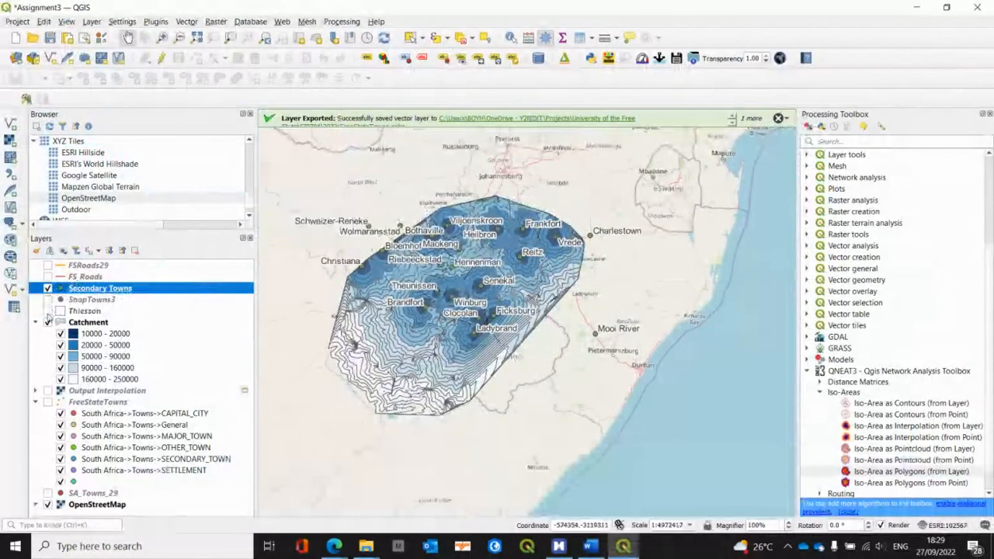
scroll(463, 271, up, 1)
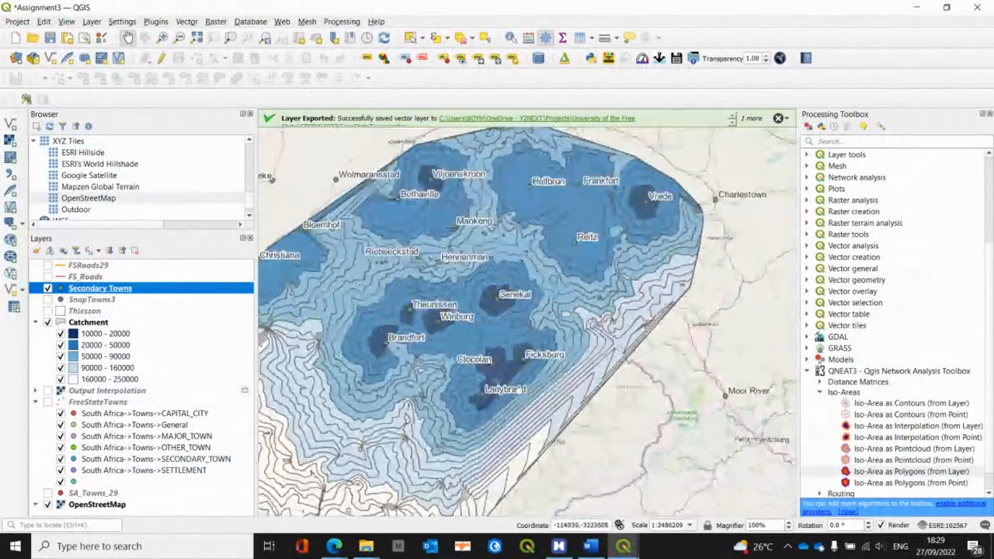
drag(413, 360, 535, 292)
Step: Return to the MindManager mind map, expand the Service areas branch and review its result map alongside the Clip instructions
key(alt+Tab)
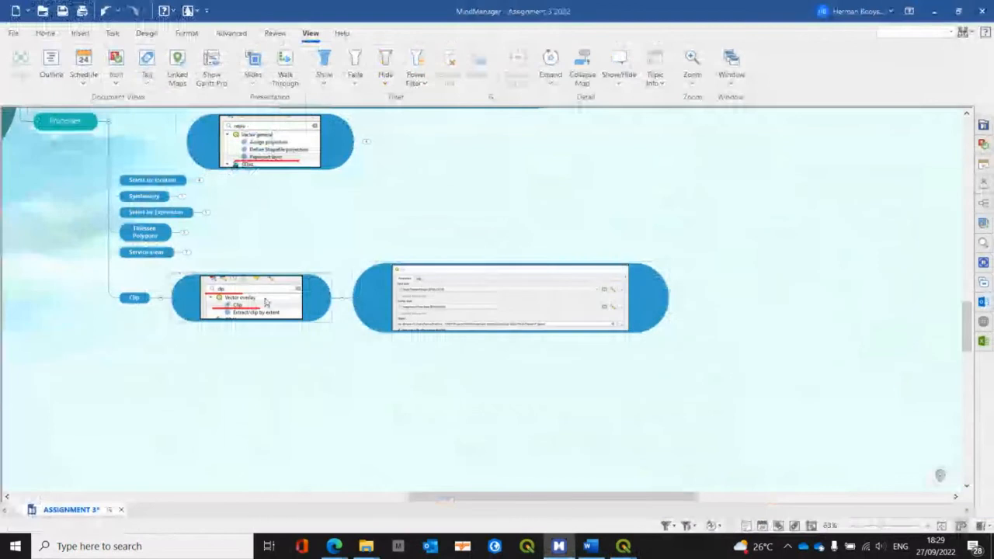
click(188, 252)
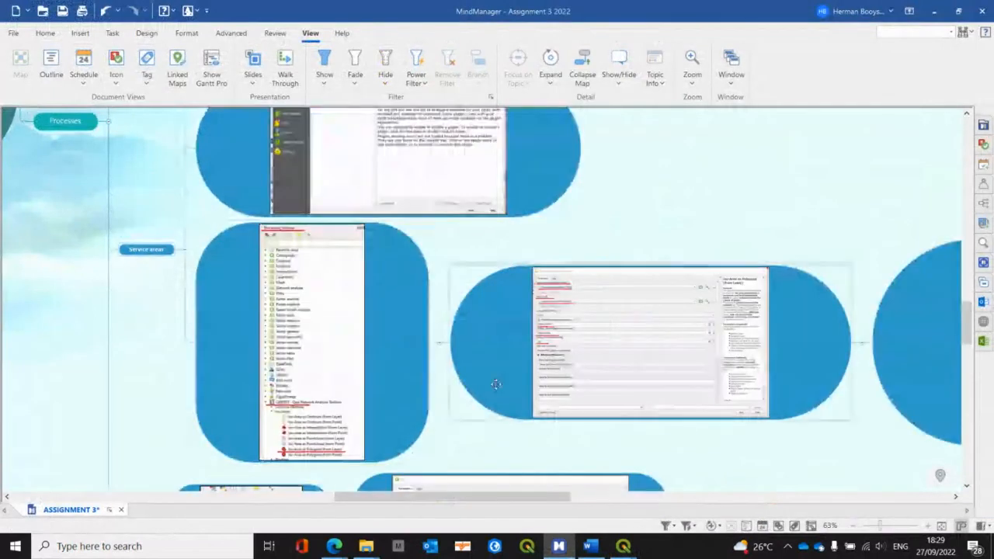
click(551, 480)
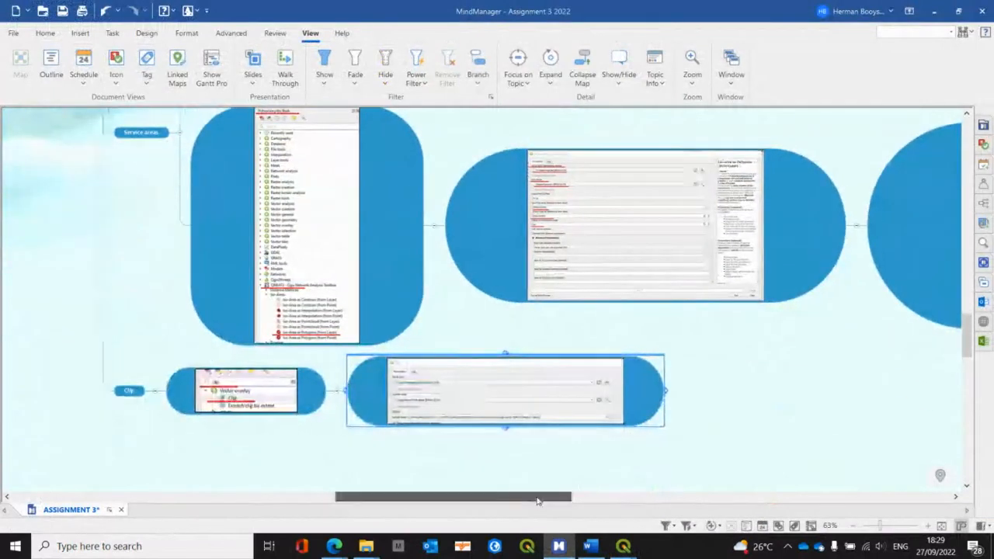
drag(538, 502, 664, 502)
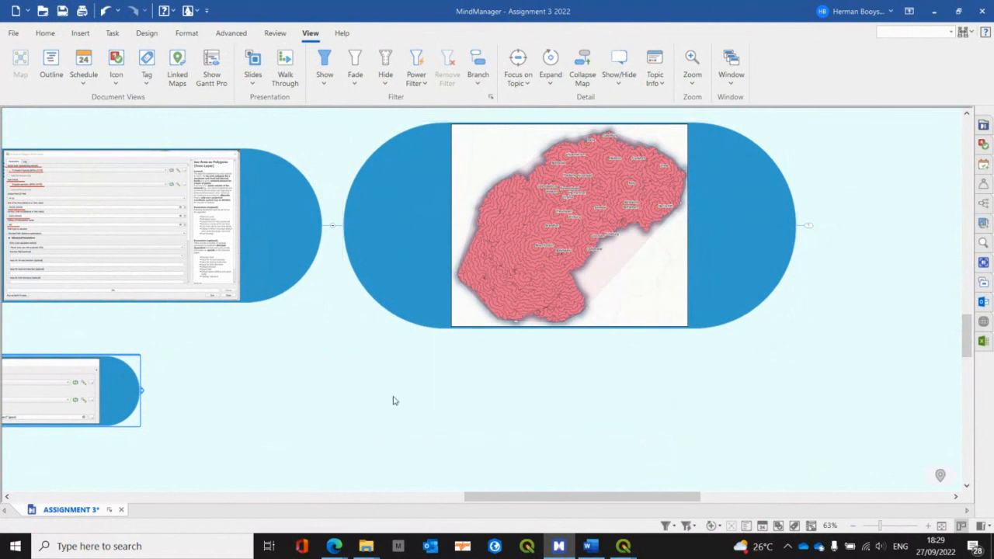
drag(568, 498, 424, 497)
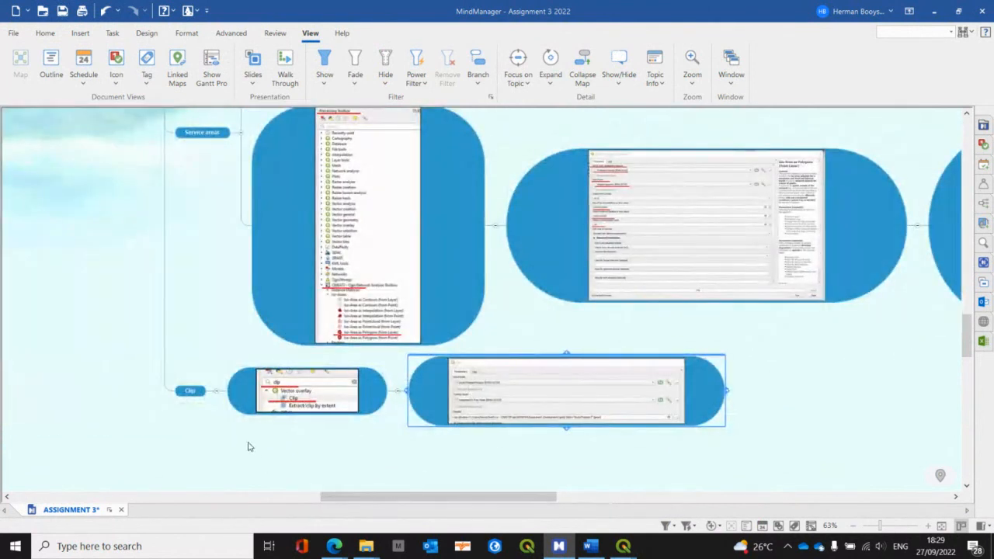
Step: Collapse the Clip, Service areas and Reproject branches under Processes in the Assignment 3 mind map
click(218, 393)
scroll(195, 311, up, 2)
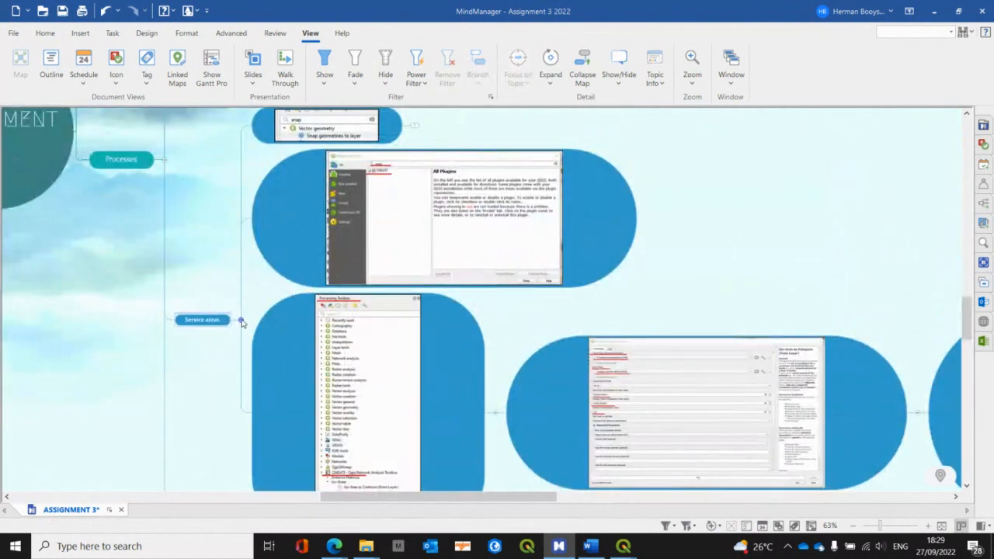
click(241, 323)
scroll(242, 319, up, 2)
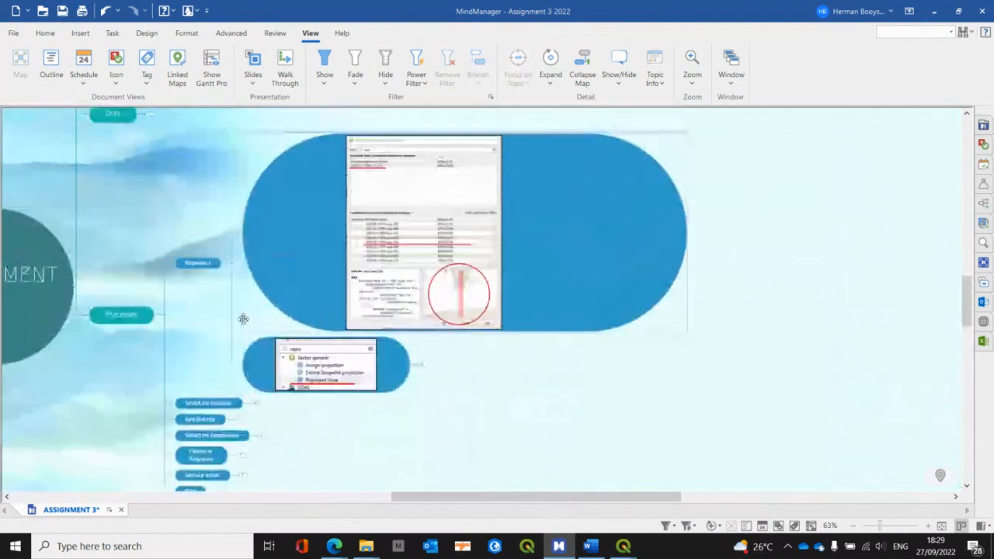
click(232, 264)
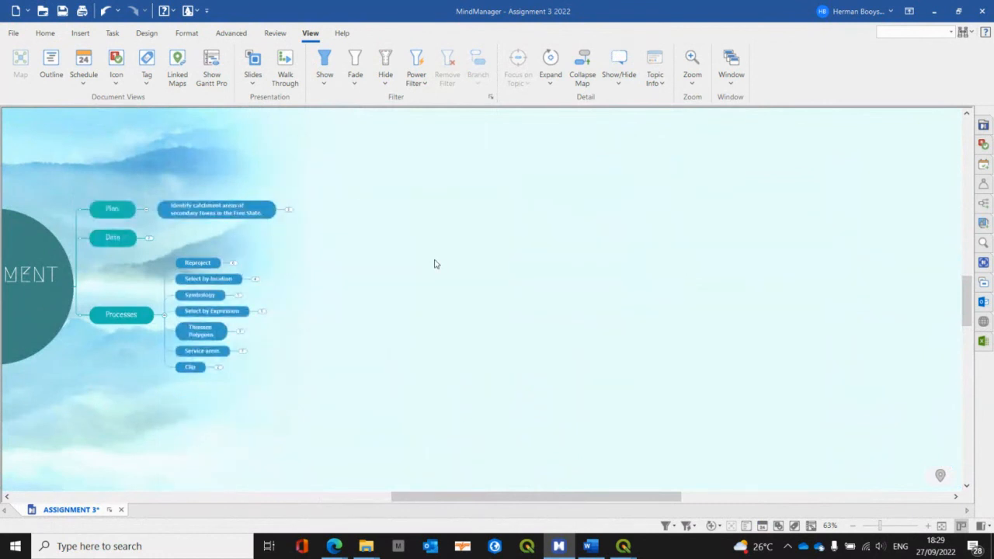
Step: Switch to the GIS Assignment 3 Bb Collaborate session in the browser and stop sharing the screen
key(alt+Tab)
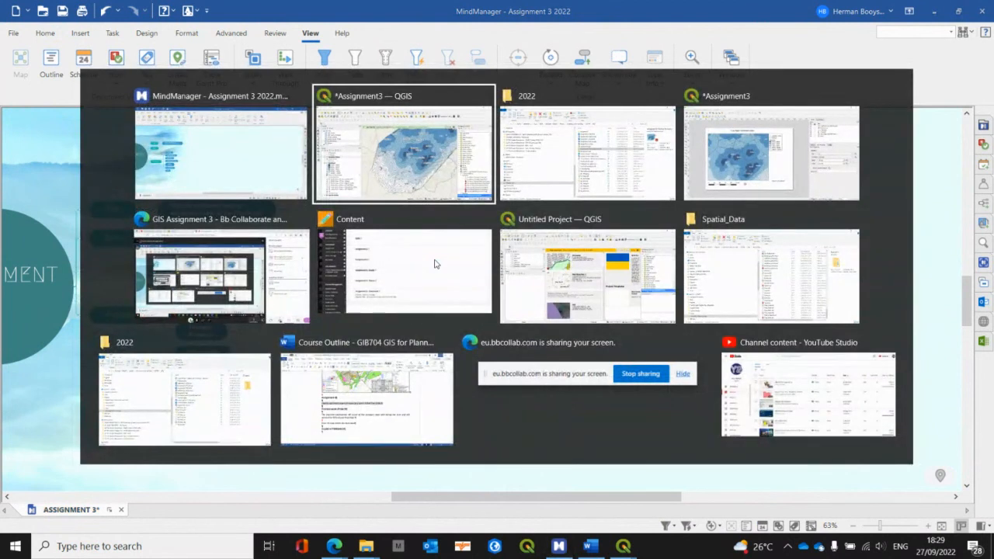
key(alt+Tab)
key(alt+Tab)
key(alt+Tab)
key(alt+Tab)
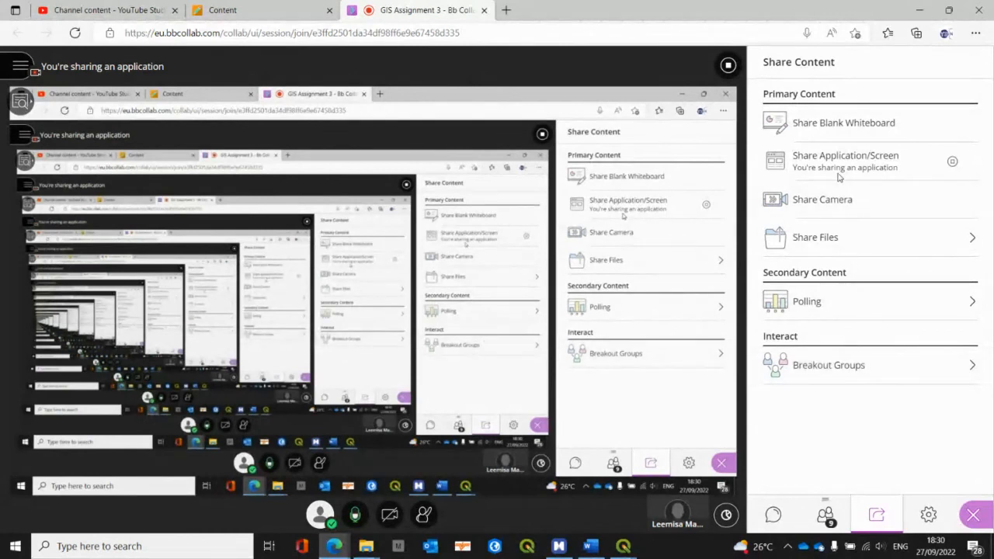
click(953, 164)
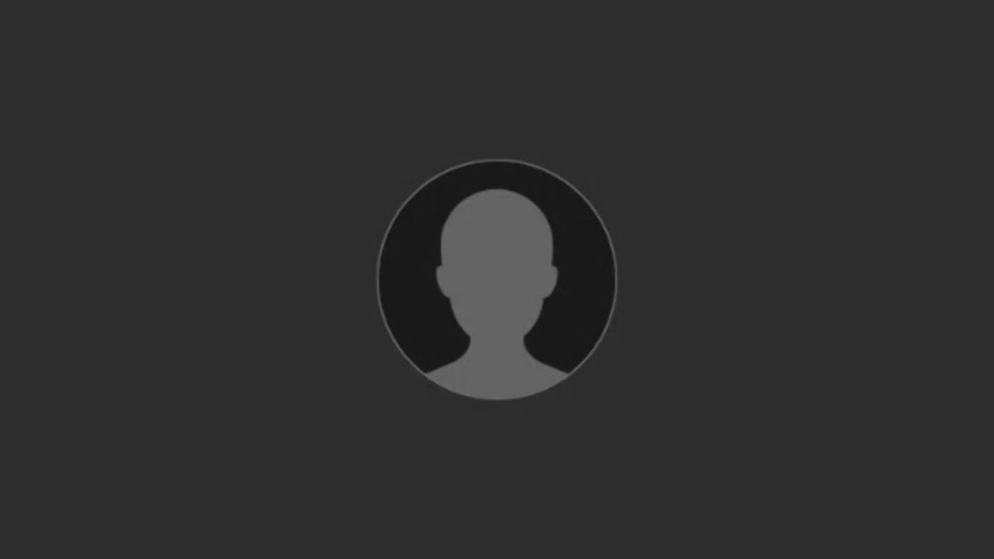